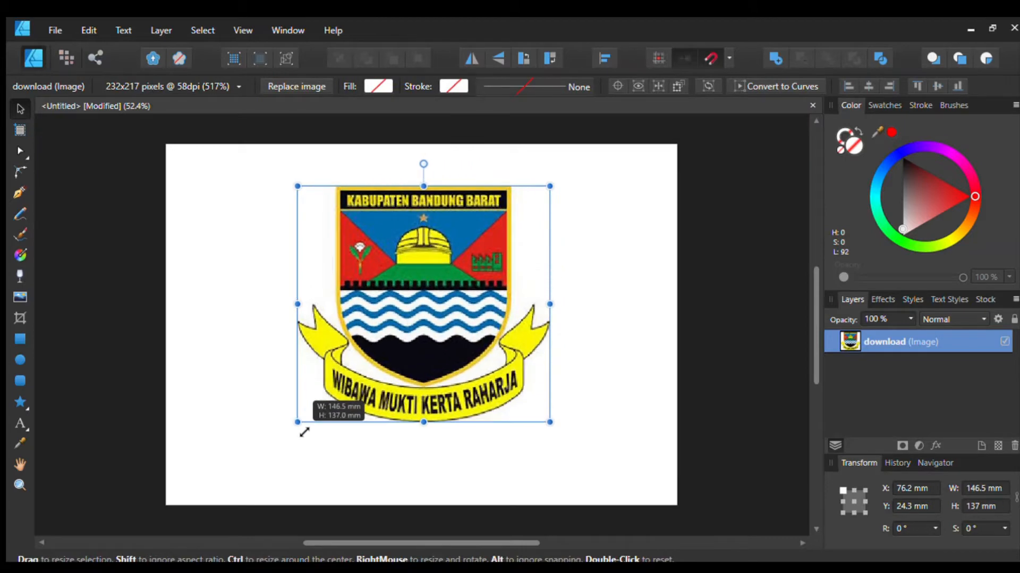
Step: Move the emblem image down to the middle of the page and set its opacity to 35%
{"action": "left_click_drag", "start_coordinate": [423, 321], "coordinate": [422, 336]}
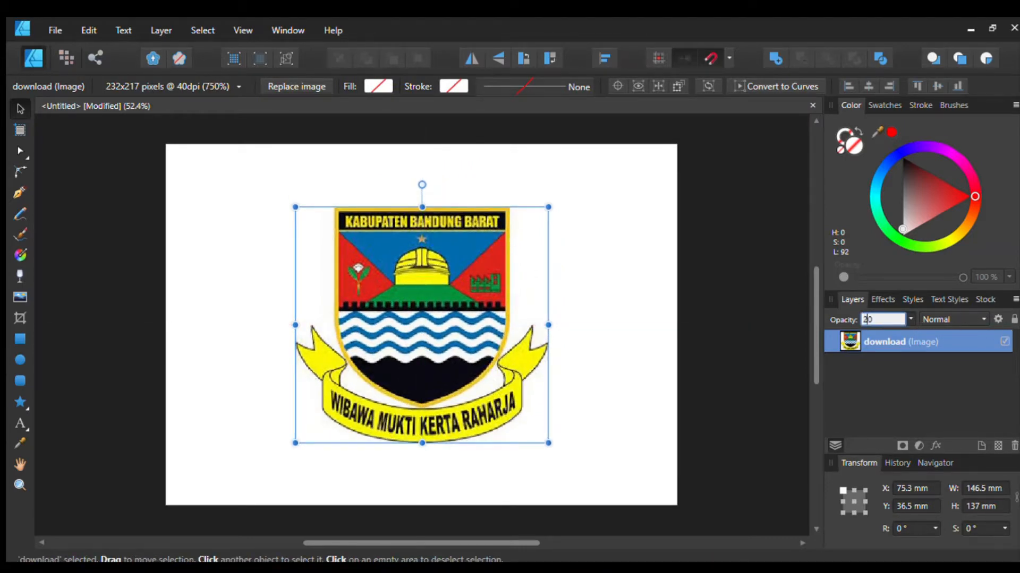
{"action": "key", "text": "Return"}
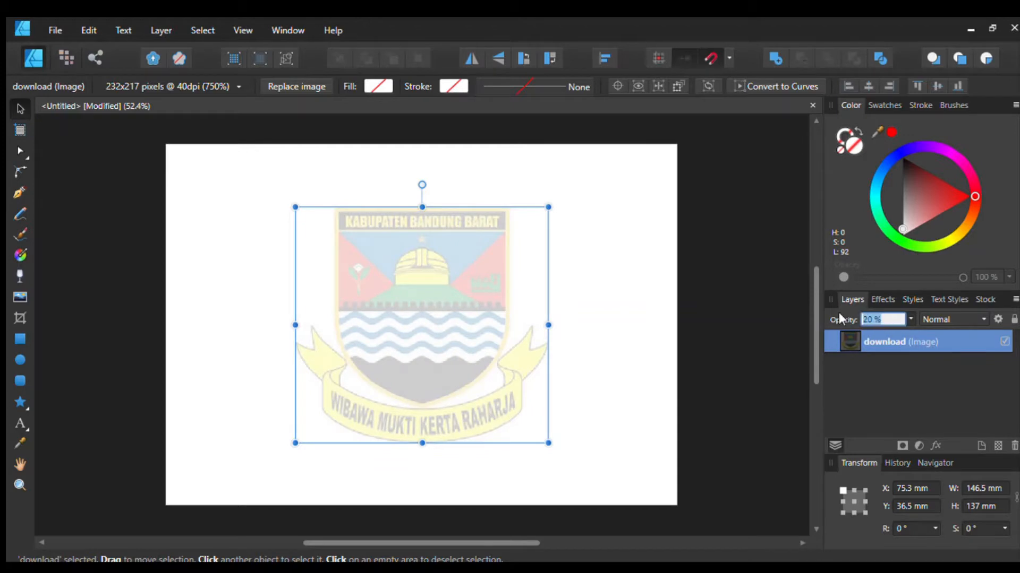
{"action": "type", "text": "40"}
{"action": "key", "text": "Return"}
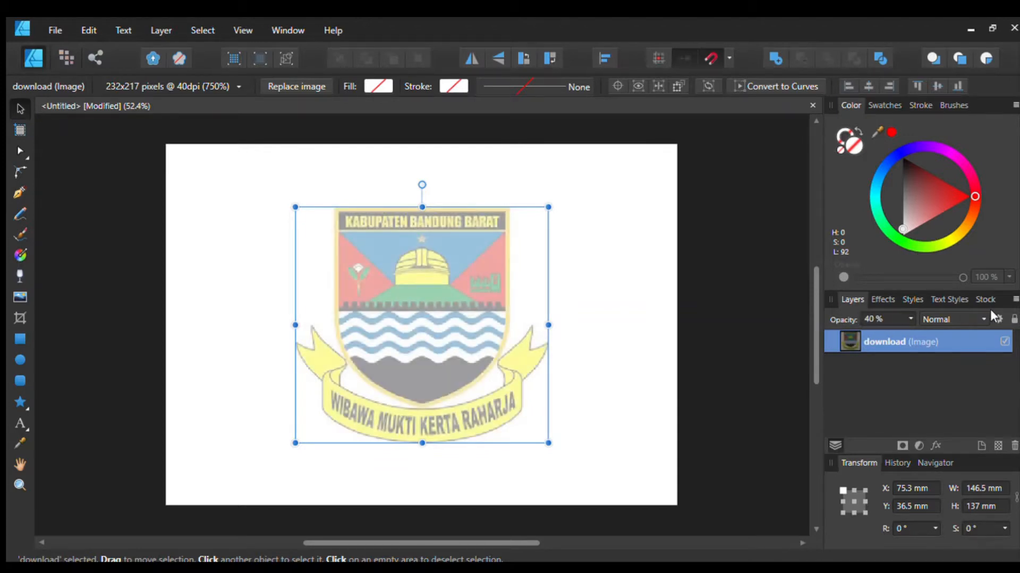
{"action": "left_click", "coordinate": [866, 317]}
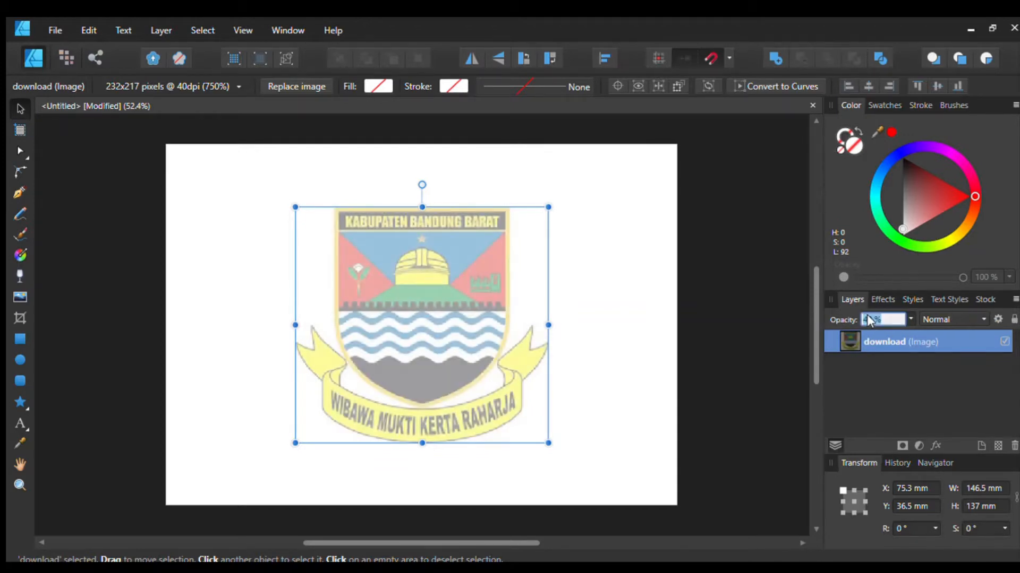
{"action": "key", "text": "Return"}
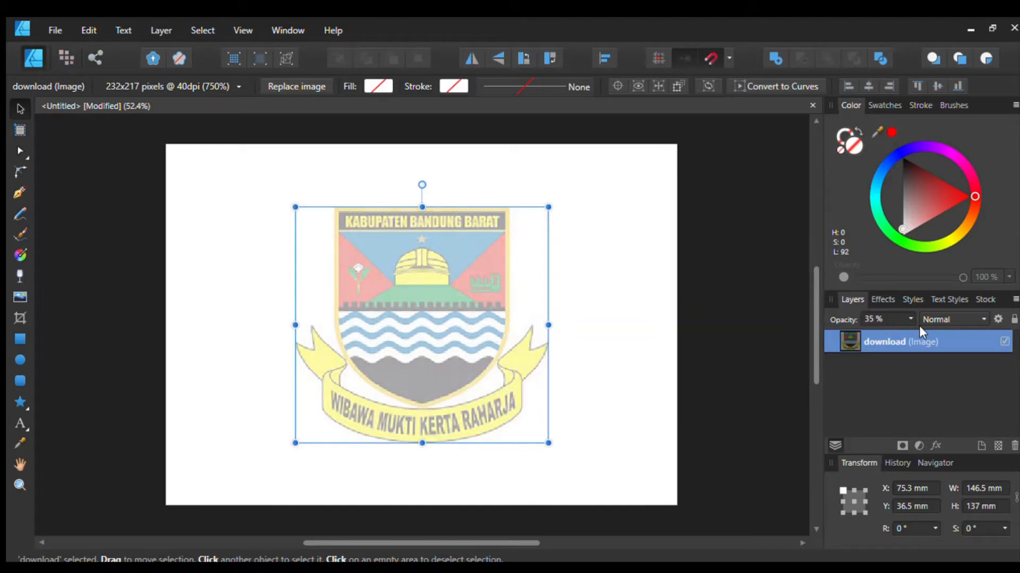
Step: Lock the emblem image layer and deselect it
{"action": "left_click", "coordinate": [1012, 319]}
{"action": "left_click", "coordinate": [670, 313]}
{"action": "scroll", "coordinate": [357, 337], "scroll_direction": "up", "scroll_amount": 2}
{"action": "scroll", "coordinate": [438, 301], "scroll_direction": "down", "scroll_amount": 1}
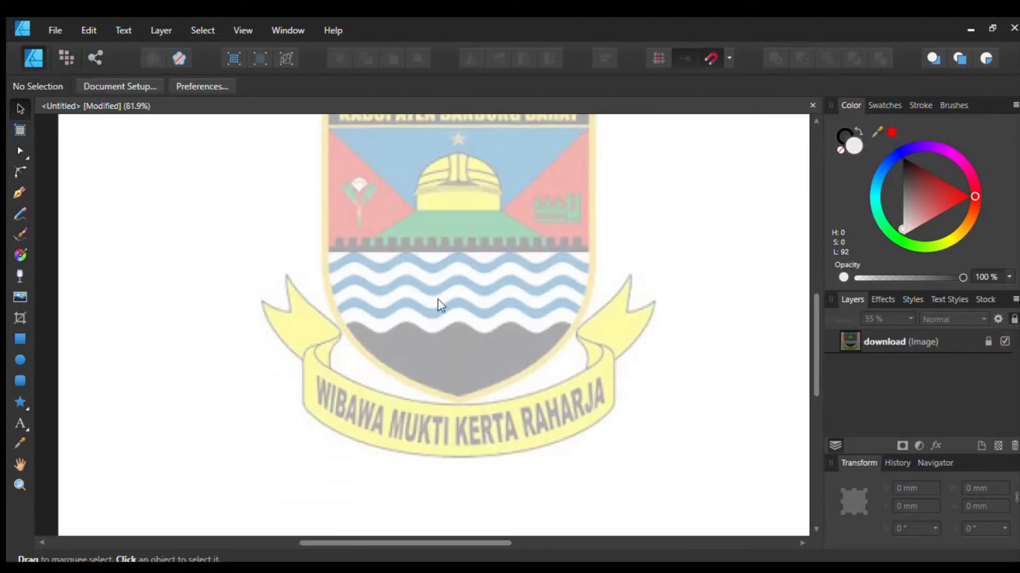
{"action": "scroll", "coordinate": [487, 264], "scroll_direction": "down", "scroll_amount": 1}
{"action": "scroll", "coordinate": [486, 265], "scroll_direction": "up", "scroll_amount": 2}
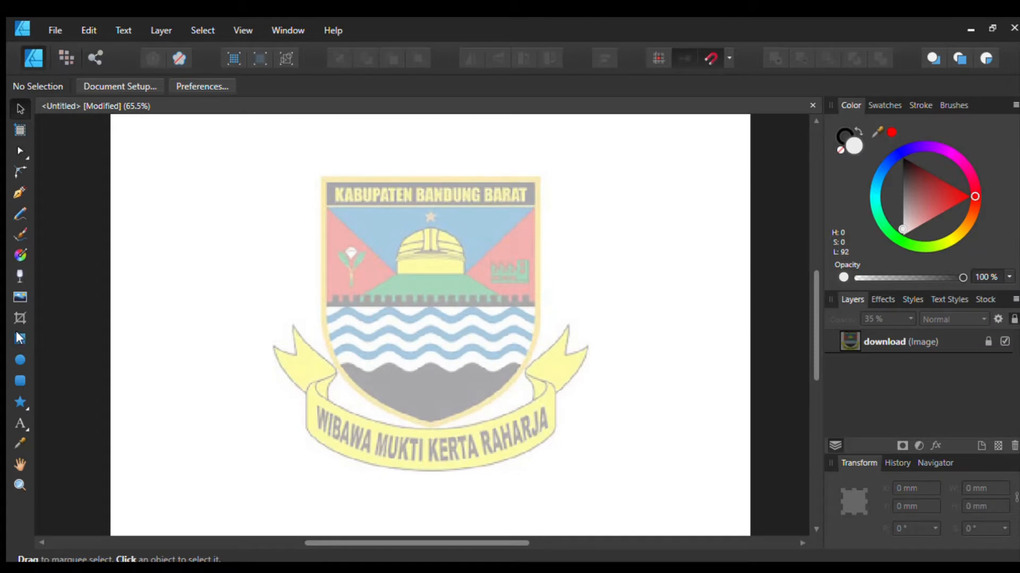
Step: Trace the left half of the shield with the Pen tool as a closed curve ending at its bottom tip
{"action": "left_click", "coordinate": [19, 193]}
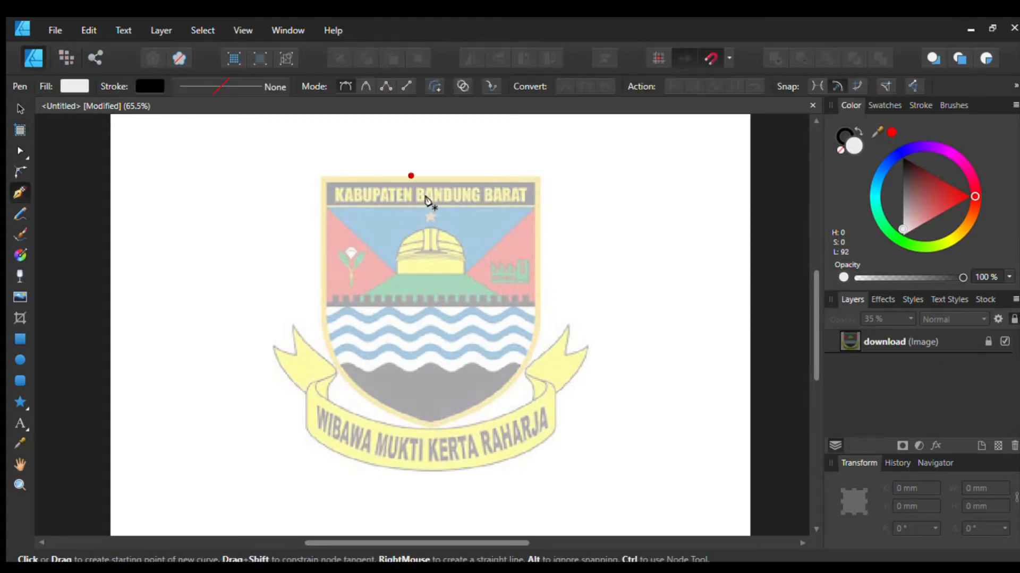
{"action": "left_click", "coordinate": [430, 176]}
{"action": "left_click", "coordinate": [324, 176]}
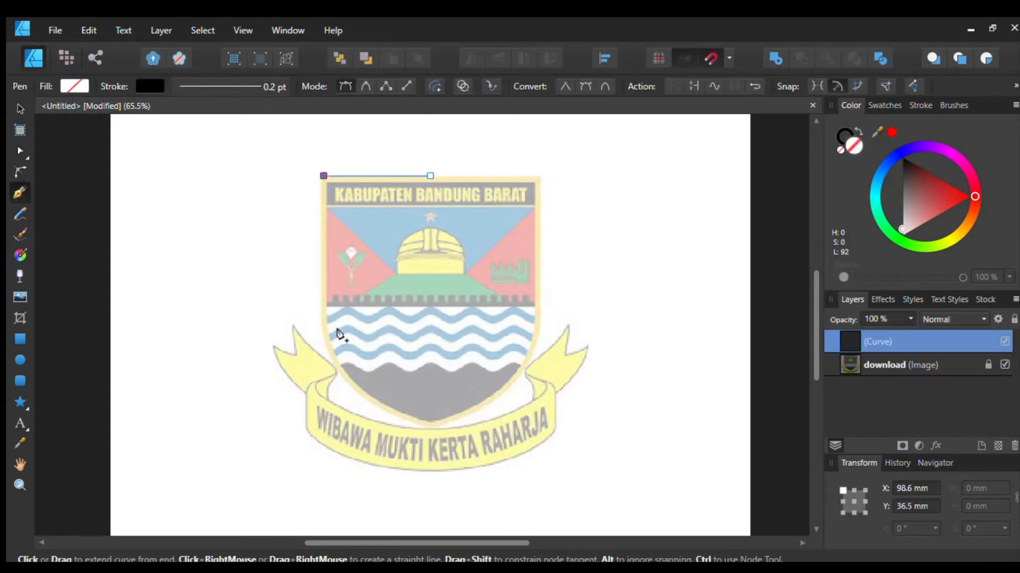
{"action": "left_click", "coordinate": [323, 323]}
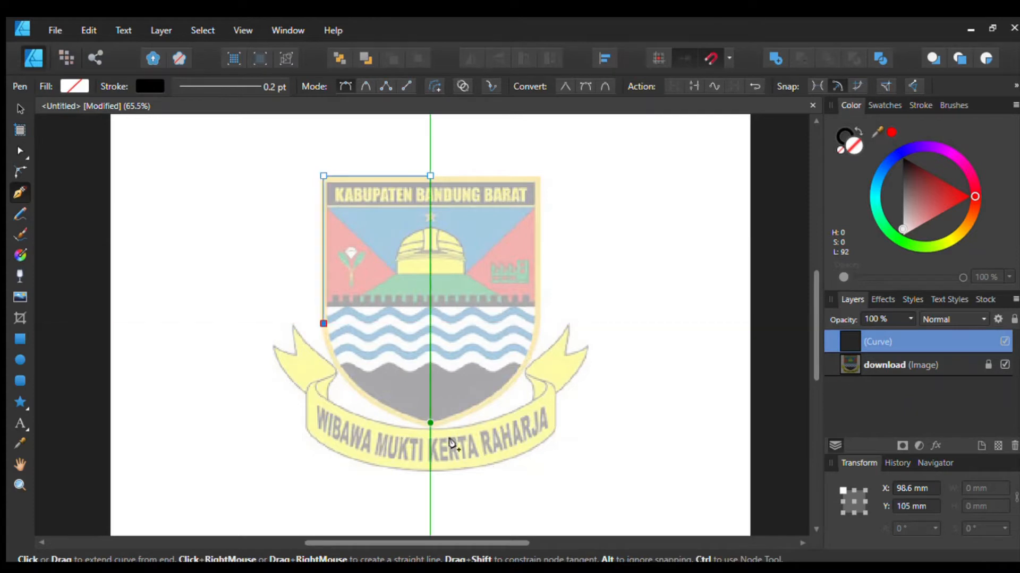
{"action": "left_click_drag", "start_coordinate": [430, 427], "coordinate": [536, 499]}
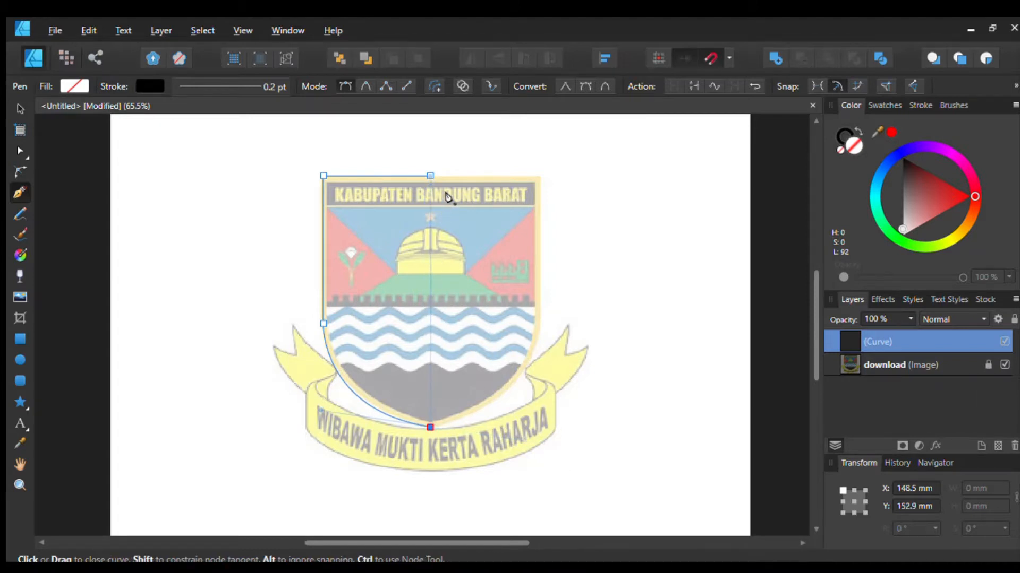
{"action": "left_click", "coordinate": [431, 176]}
Step: Place a mirrored copy of the half outline on the shield's right side and merge both halves into one curve
{"action": "left_click", "coordinate": [22, 108]}
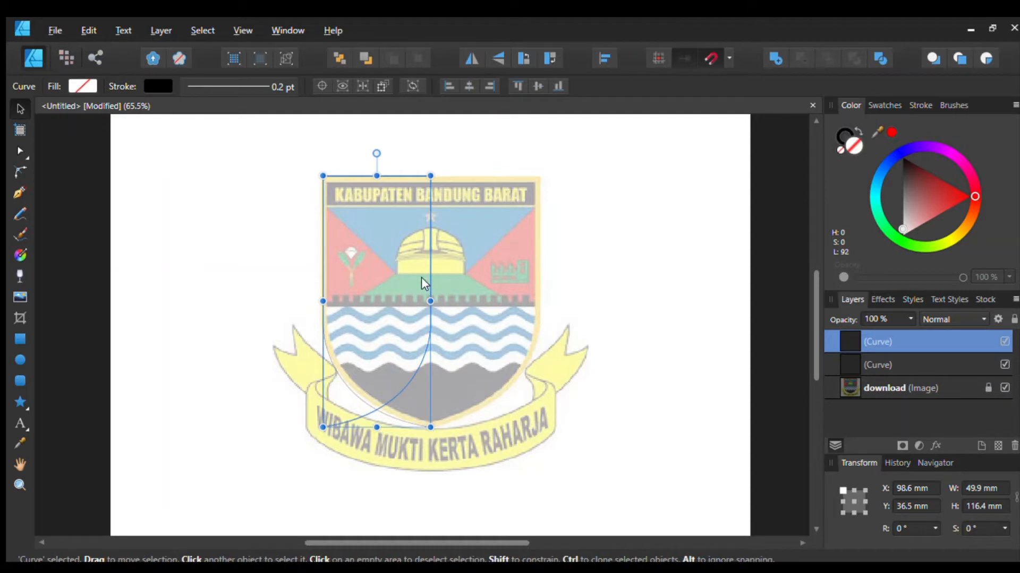
{"action": "left_click_drag", "start_coordinate": [421, 277], "coordinate": [530, 277]}
{"action": "left_click", "coordinate": [342, 384], "text": "shift"}
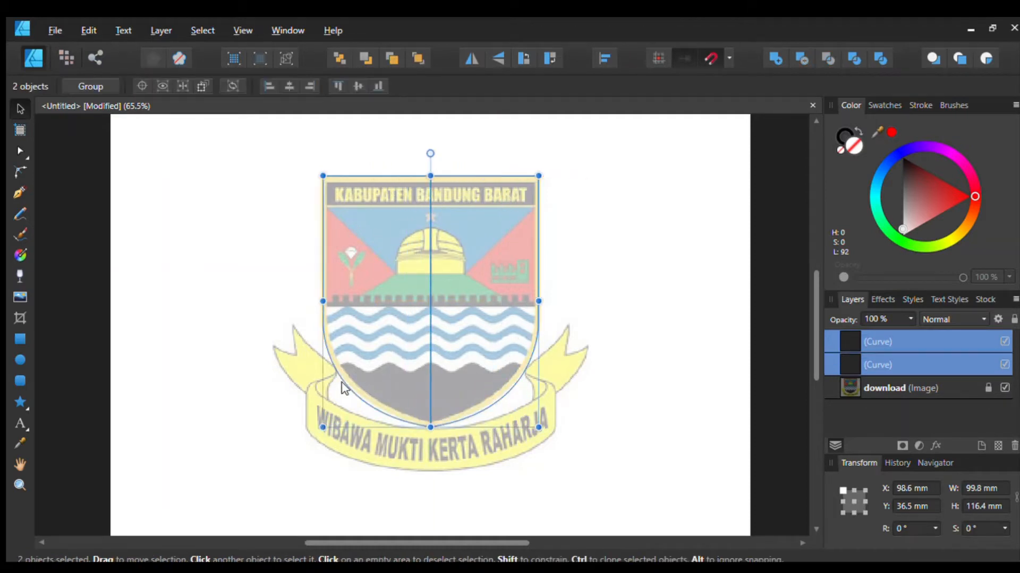
{"action": "left_click", "coordinate": [773, 62]}
{"action": "left_click", "coordinate": [670, 329]}
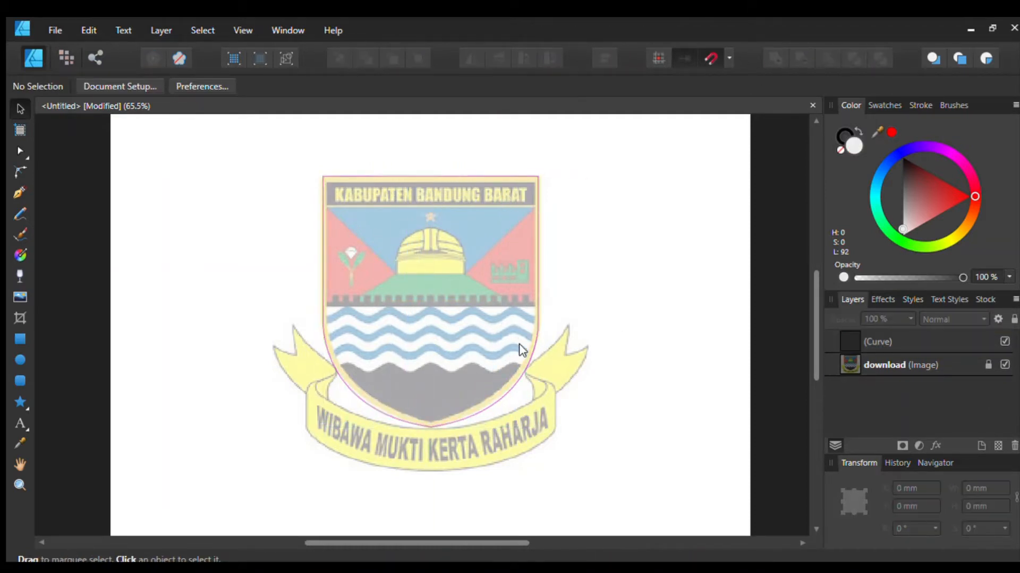
Step: Set the shield outline's stroke width to 2 pt
{"action": "left_click", "coordinate": [526, 350]}
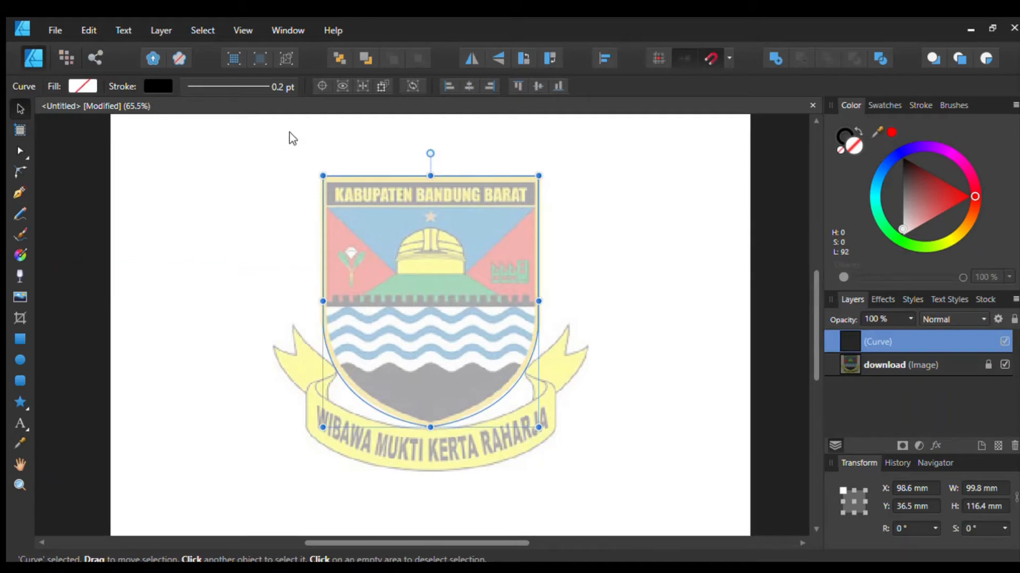
{"action": "type", "text": "2"}
{"action": "key", "text": "Return"}
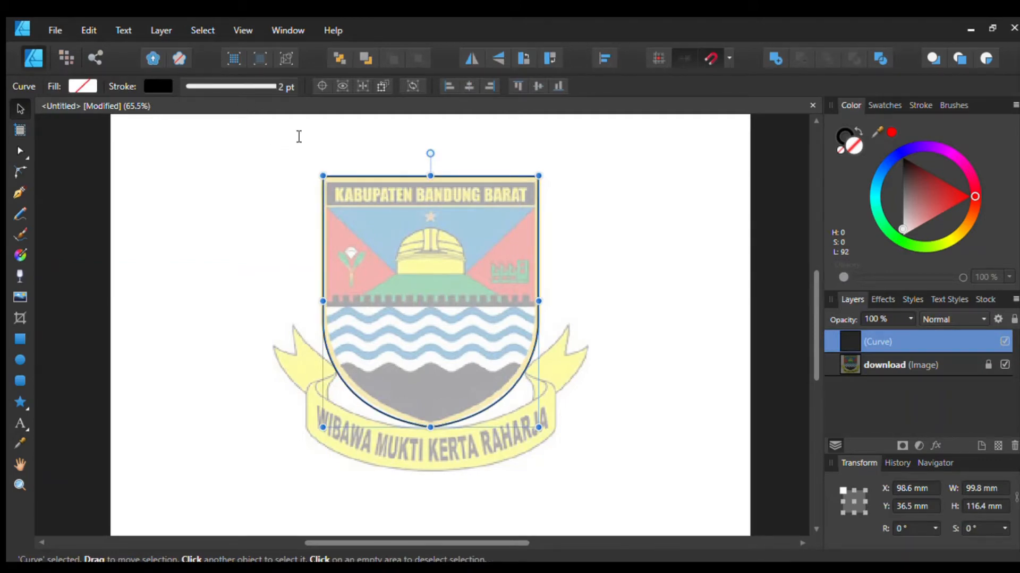
{"action": "left_click", "coordinate": [676, 262]}
{"action": "key", "text": "ctrl+0"}
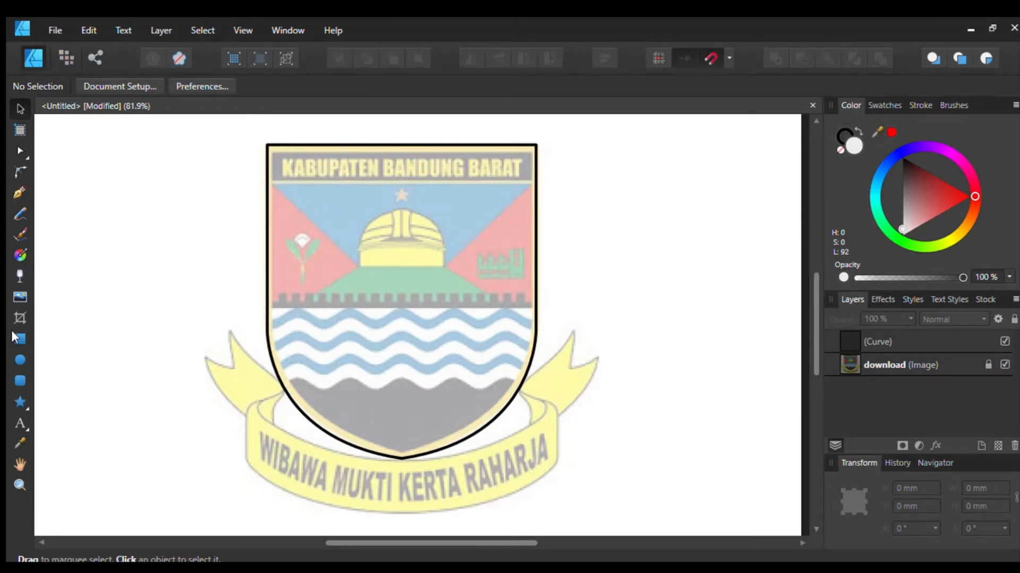
Step: Draw a circle about 38.4 mm wide beside the shield and enlarge a concentric duplicate to about 63.9 mm
{"action": "left_click", "coordinate": [19, 360]}
{"action": "left_click_drag", "start_coordinate": [129, 301], "coordinate": [232, 405]}
{"action": "key", "text": "v"}
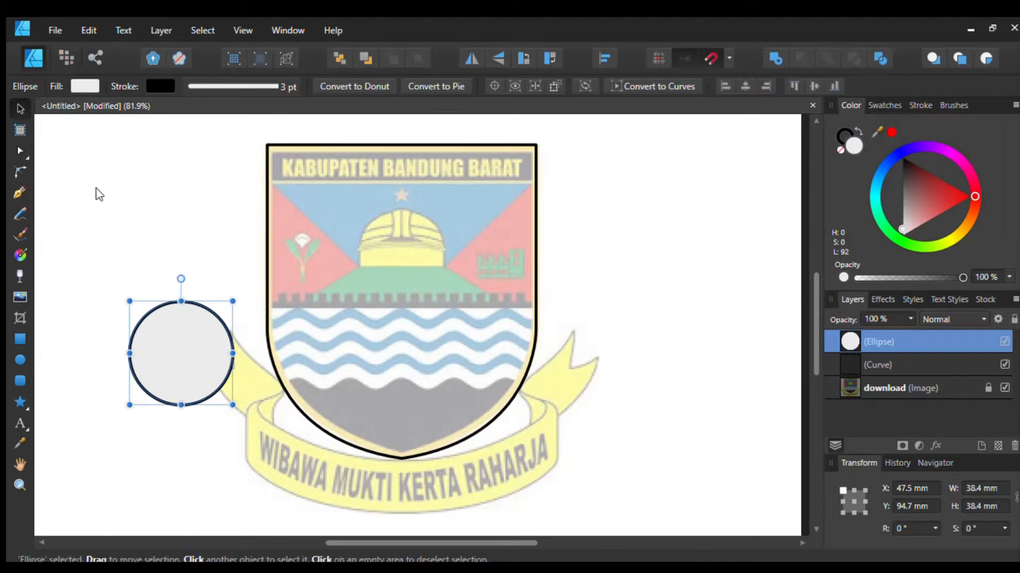
{"action": "key", "text": "ctrl+j"}
{"action": "left_click_drag", "start_coordinate": [233, 301], "coordinate": [264, 263]}
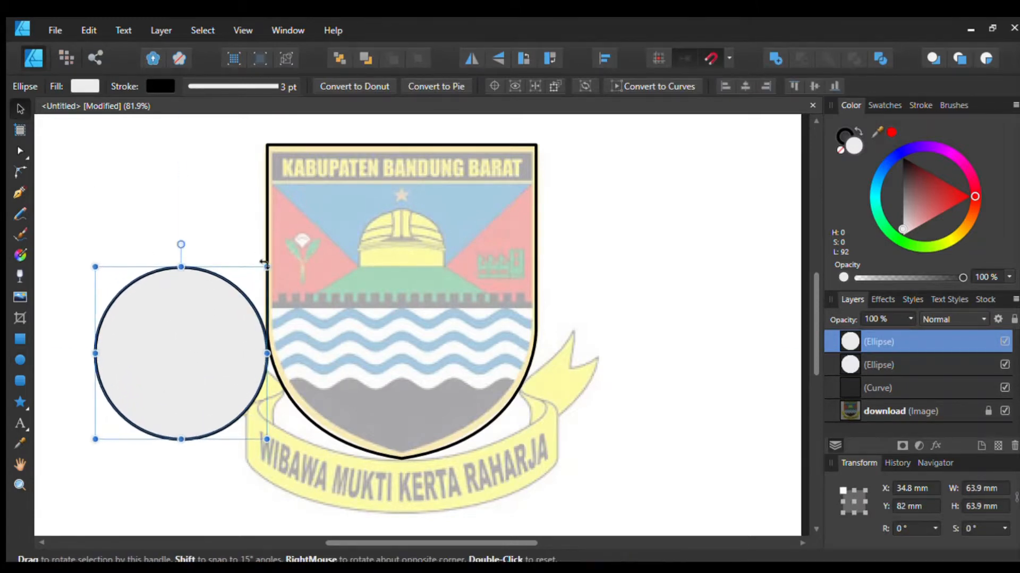
Step: Remove the fill from both circles and scale a duplicate of the pair about its centre to about 51.1 mm
{"action": "left_click", "coordinate": [902, 366], "text": "shift"}
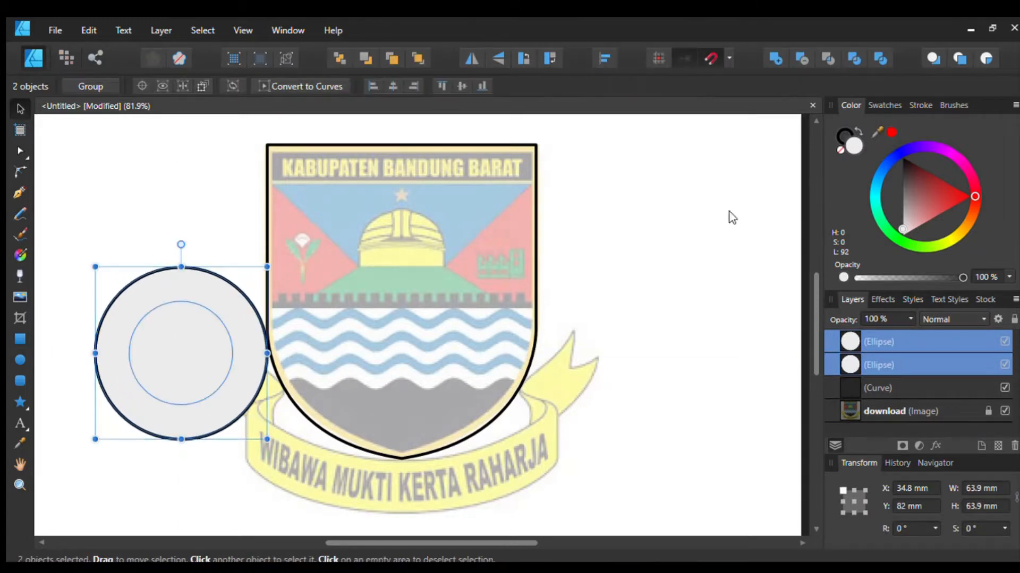
{"action": "left_click", "coordinate": [838, 149]}
{"action": "key", "text": "ctrl+j"}
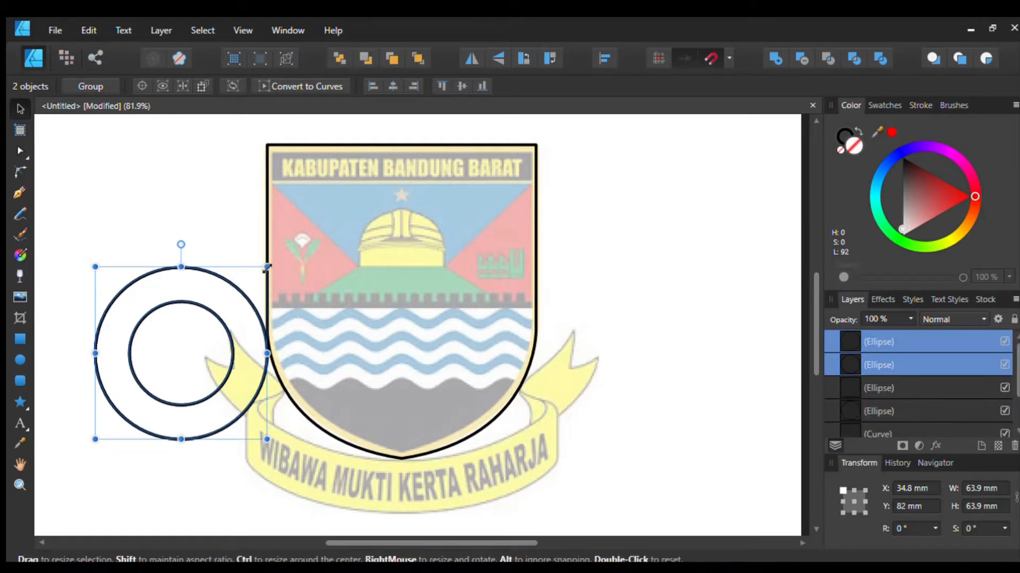
{"action": "left_click_drag", "start_coordinate": [266, 267], "coordinate": [244, 280]}
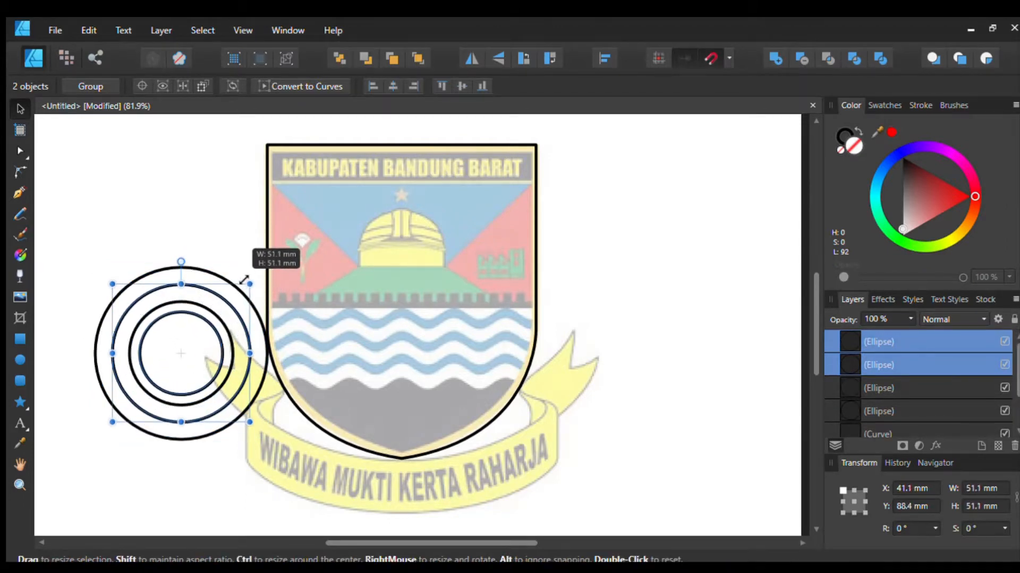
{"action": "scroll", "coordinate": [240, 282], "scroll_direction": "down", "scroll_amount": 6}
{"action": "left_click", "coordinate": [146, 265]}
Step: Shrink the innermost circle about its centre to about 25.3 mm
{"action": "scroll", "coordinate": [205, 283], "scroll_direction": "up", "scroll_amount": 7}
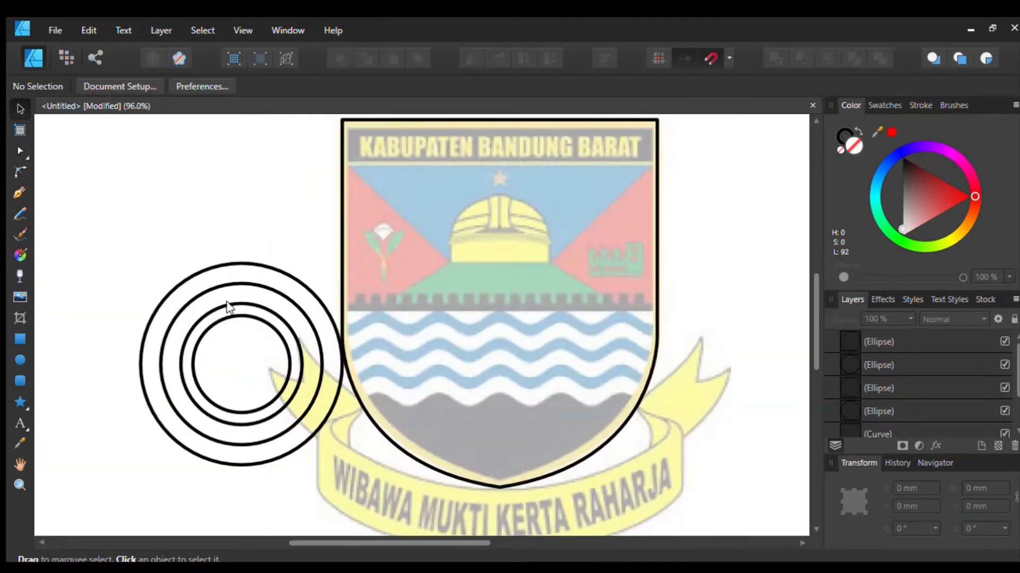
{"action": "left_click", "coordinate": [242, 316]}
{"action": "scroll", "coordinate": [276, 297], "scroll_direction": "up", "scroll_amount": 3}
{"action": "left_click_drag", "start_coordinate": [281, 269], "coordinate": [267, 281]}
{"action": "scroll", "coordinate": [267, 281], "scroll_direction": "down", "scroll_amount": 4}
{"action": "scroll", "coordinate": [283, 287], "scroll_direction": "up", "scroll_amount": 2}
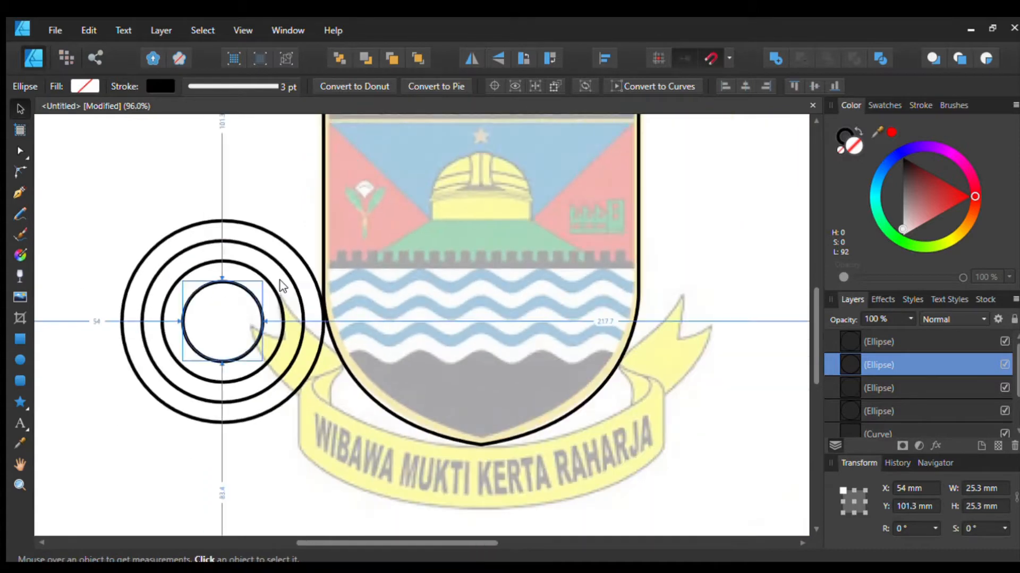
Step: Group the four concentric circles
{"action": "left_click", "coordinate": [284, 278], "text": "shift"}
{"action": "left_click", "coordinate": [269, 288], "text": "shift"}
{"action": "left_click", "coordinate": [308, 273], "text": "shift"}
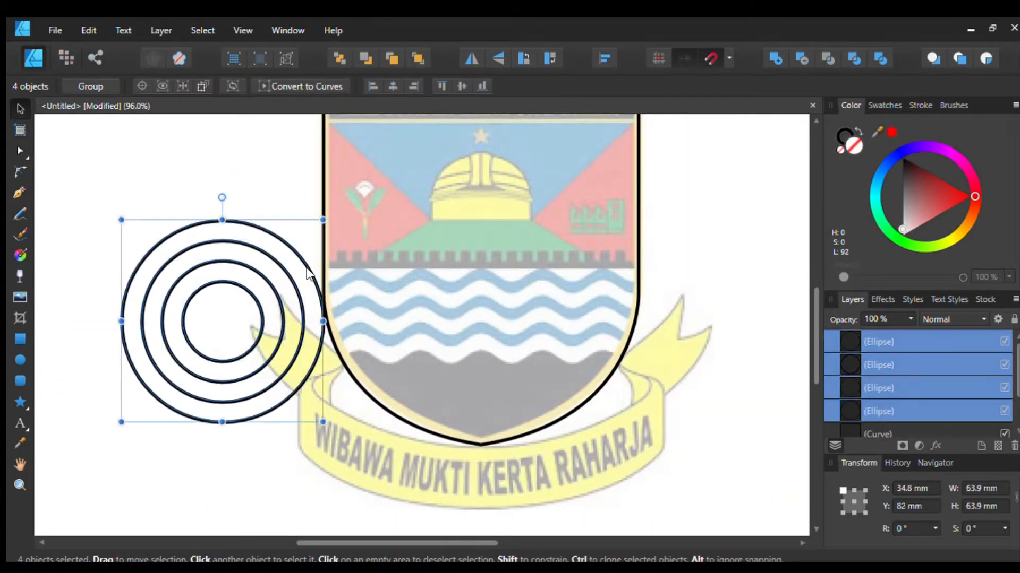
{"action": "key", "text": "ctrl+g"}
Step: Place copies of the circle group over both lower sides of the shield, adding a concentric 11.6 mm circle inside the right one
{"action": "left_click_drag", "start_coordinate": [289, 286], "coordinate": [617, 365]}
{"action": "key", "text": "ctrl+j"}
{"action": "double_click", "coordinate": [631, 365]}
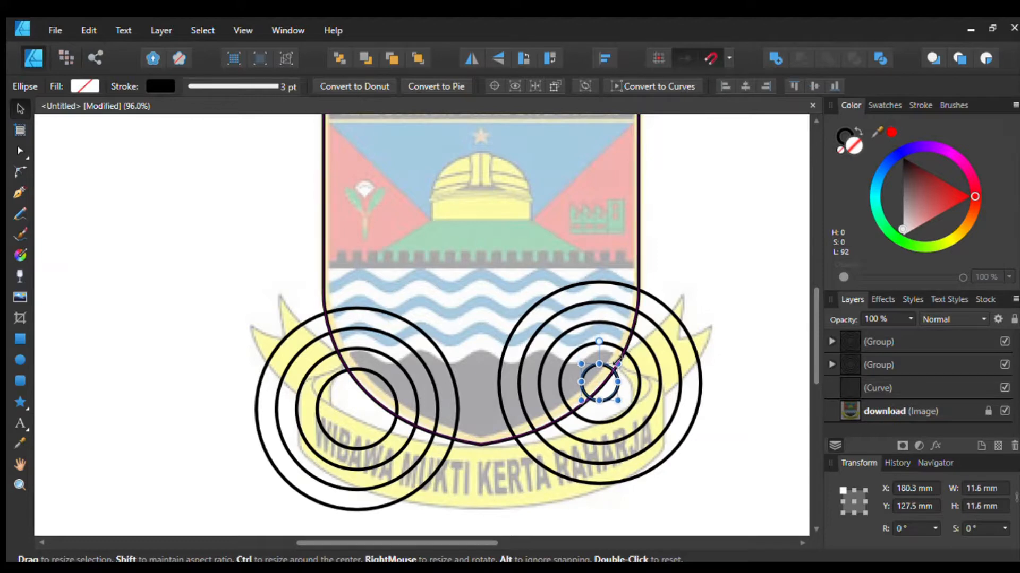
Step: Move the right circle group slightly up and outward to X 157.9 mm, Y 99.3 mm, in line with the emblem's right edge
{"action": "left_click", "coordinate": [686, 356]}
{"action": "left_click", "coordinate": [594, 388]}
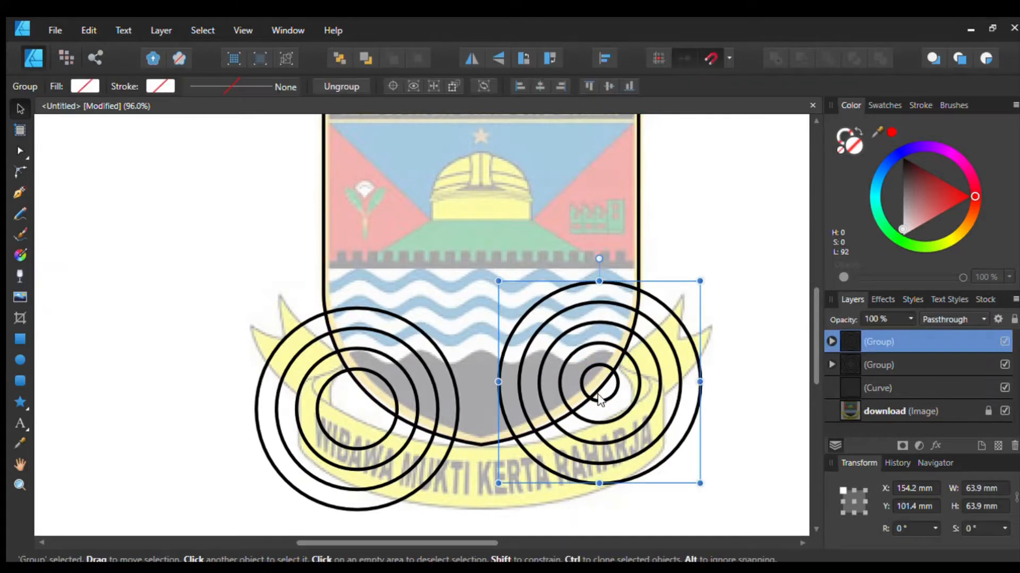
{"action": "mouse_move", "coordinate": [598, 397]}
{"action": "left_mouse_down"}
{"action": "mouse_move", "coordinate": [627, 380]}
{"action": "mouse_move", "coordinate": [600, 390]}
{"action": "mouse_move", "coordinate": [616, 392]}
{"action": "left_mouse_up"}
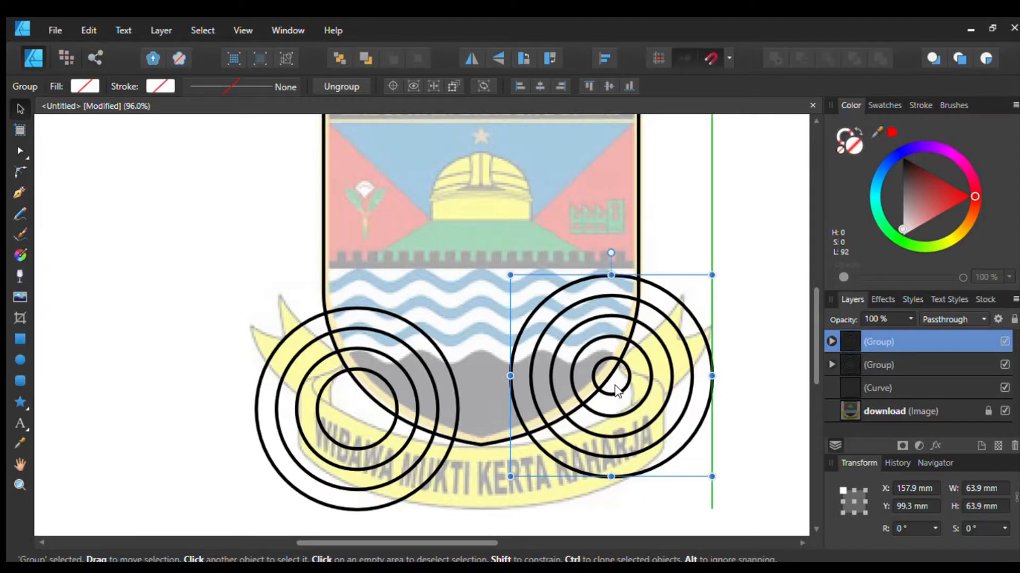
Step: Add a concentric circle about 12.7 mm wide at the centre of the left circle group
{"action": "left_click", "coordinate": [399, 461]}
{"action": "left_click", "coordinate": [391, 455]}
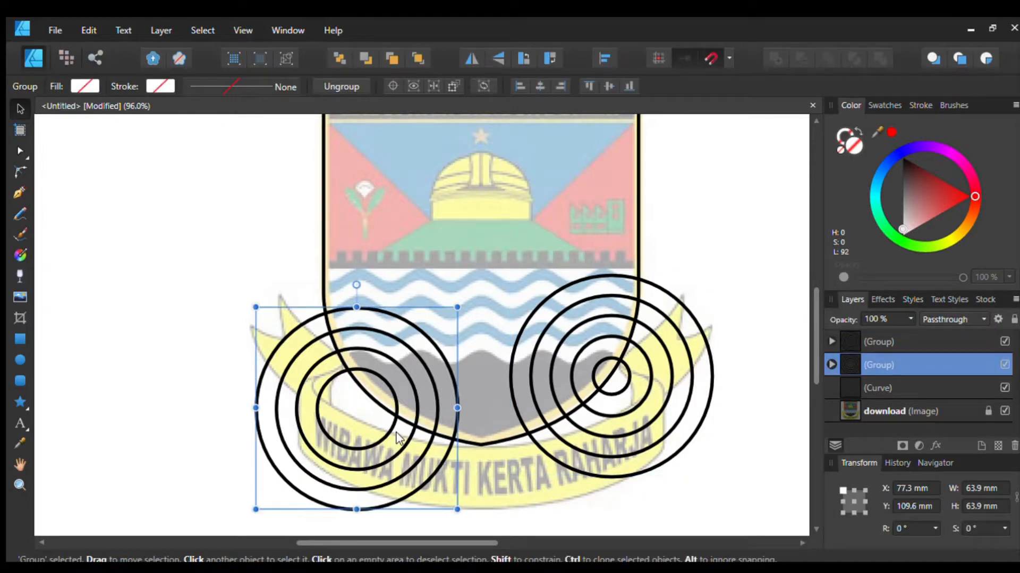
{"action": "left_click", "coordinate": [508, 392]}
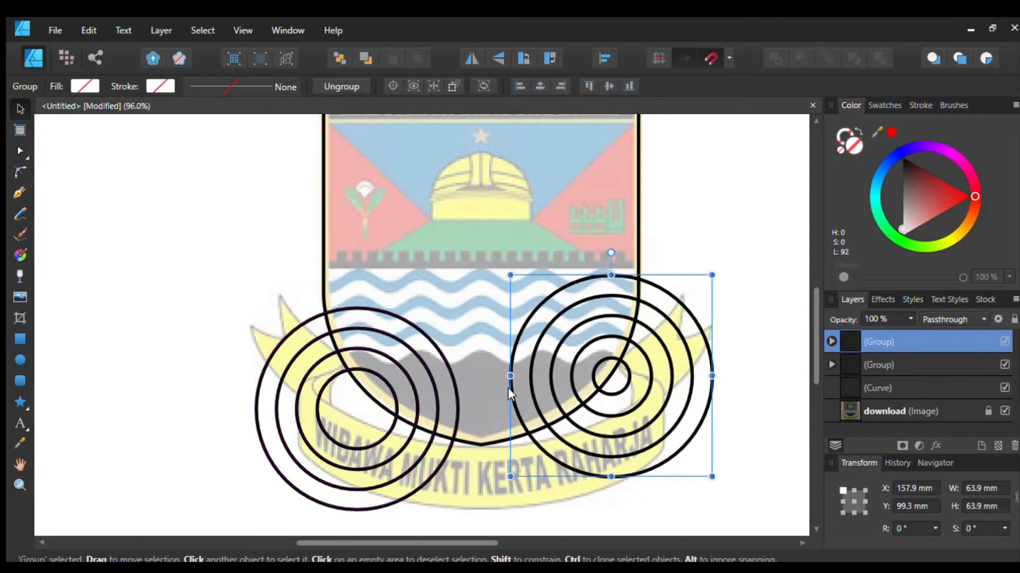
{"action": "left_click", "coordinate": [429, 378]}
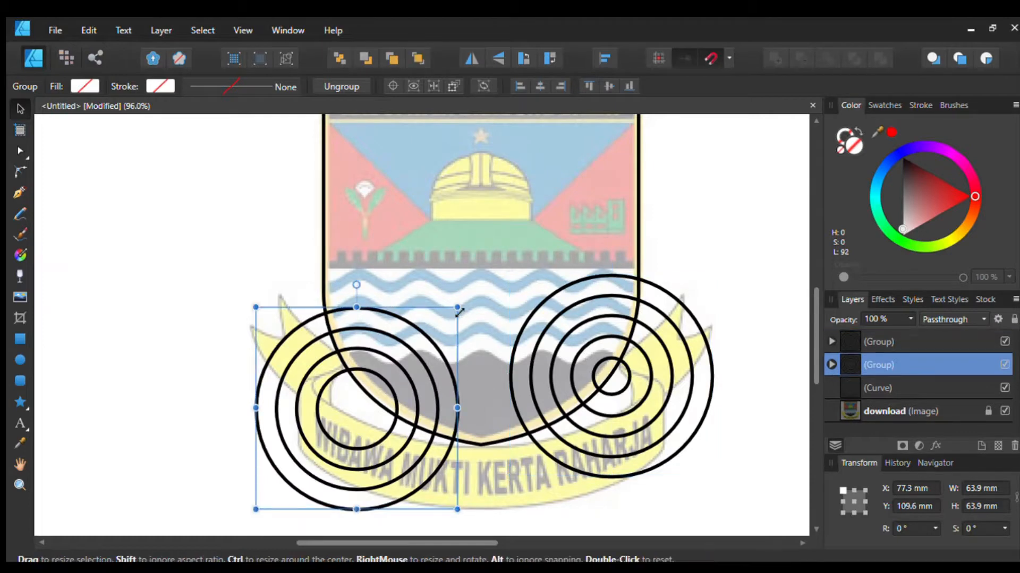
{"action": "double_click", "coordinate": [384, 387]}
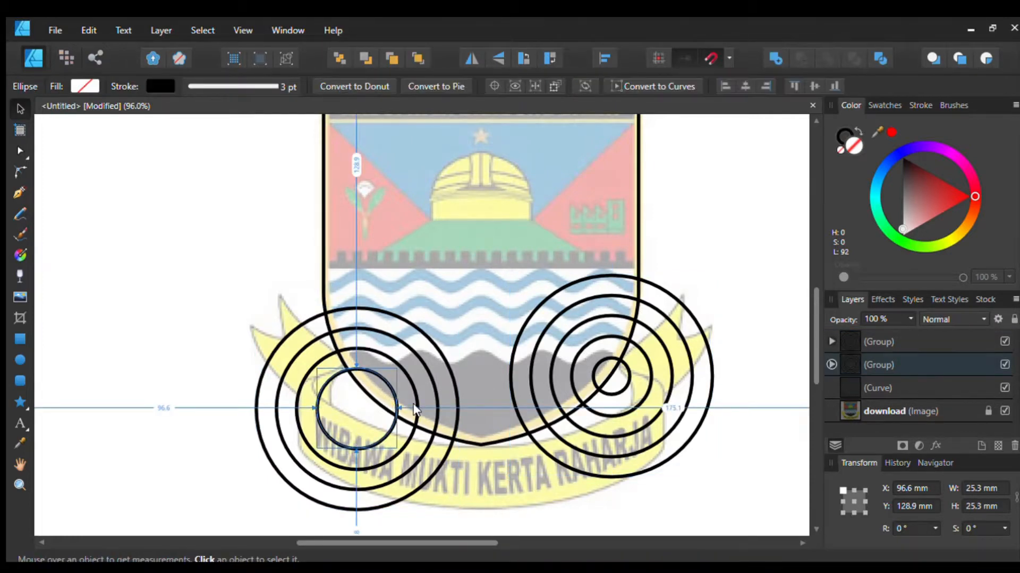
{"action": "left_click_drag", "start_coordinate": [397, 368], "coordinate": [377, 388]}
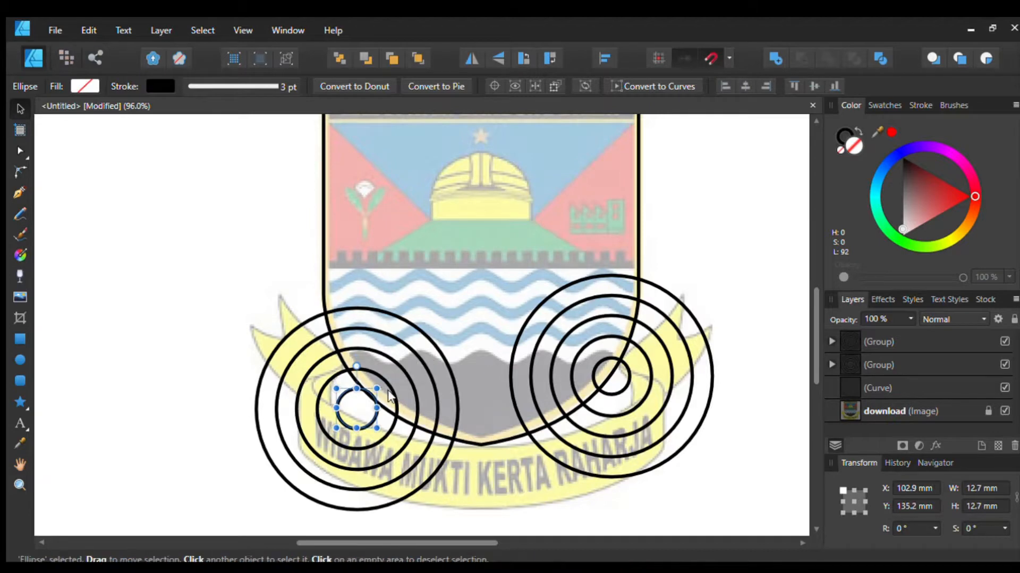
Step: Move the left circle group to X 75.3 mm, Y 99.3 mm, level with the right group and at the emblem's left edge
{"action": "left_click", "coordinate": [434, 388]}
{"action": "left_click", "coordinate": [447, 389]}
{"action": "left_click_drag", "start_coordinate": [447, 390], "coordinate": [410, 378]}
{"action": "scroll", "coordinate": [552, 429], "scroll_direction": "down", "scroll_amount": 3}
{"action": "scroll", "coordinate": [552, 429], "scroll_direction": "up", "scroll_amount": 4}
{"action": "scroll", "coordinate": [457, 380], "scroll_direction": "down", "scroll_amount": 3}
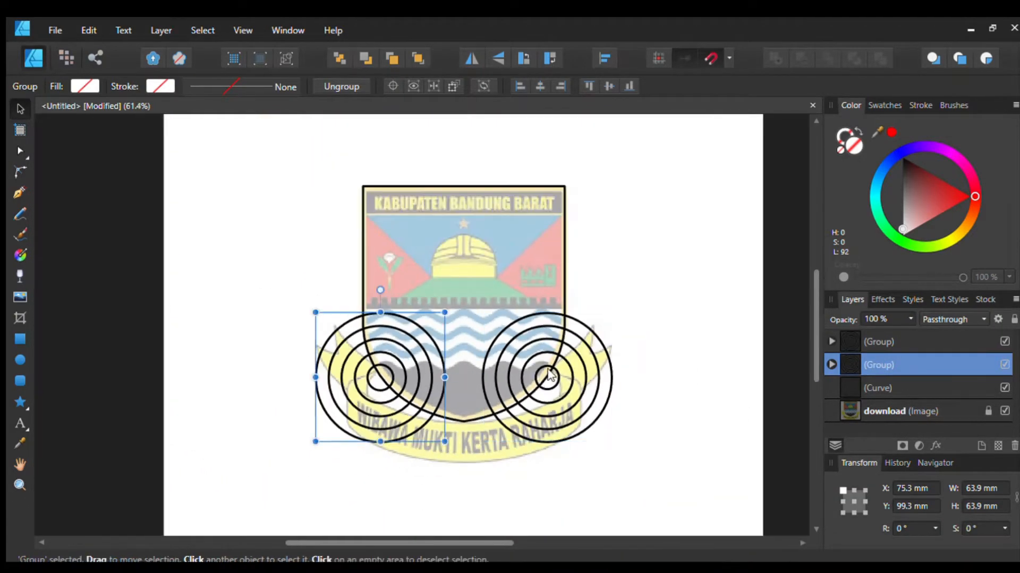
Step: Copy the left circle group horizontally to the shield's vertical centre line, between the two outer groups
{"action": "scroll", "coordinate": [550, 375], "scroll_direction": "up", "scroll_amount": 1}
{"action": "left_click_drag", "start_coordinate": [332, 392], "coordinate": [442, 391]}
{"action": "scroll", "coordinate": [441, 392], "scroll_direction": "up", "scroll_amount": 1}
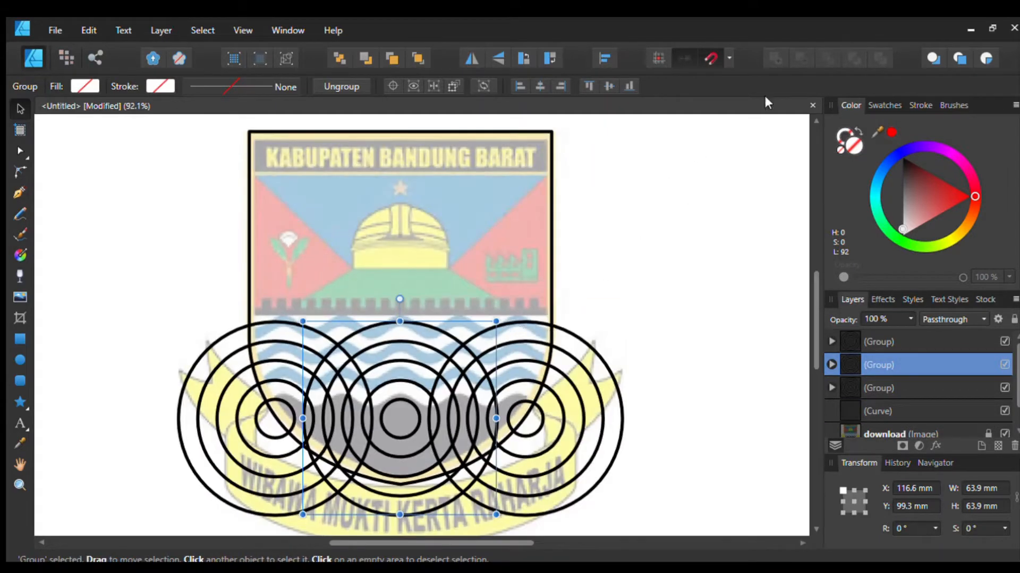
Step: Ungroup the three circle groups and try to divide the right set of concentric circles into separate curves
{"action": "left_click", "coordinate": [655, 326]}
{"action": "left_click_drag", "start_coordinate": [744, 289], "coordinate": [408, 536]}
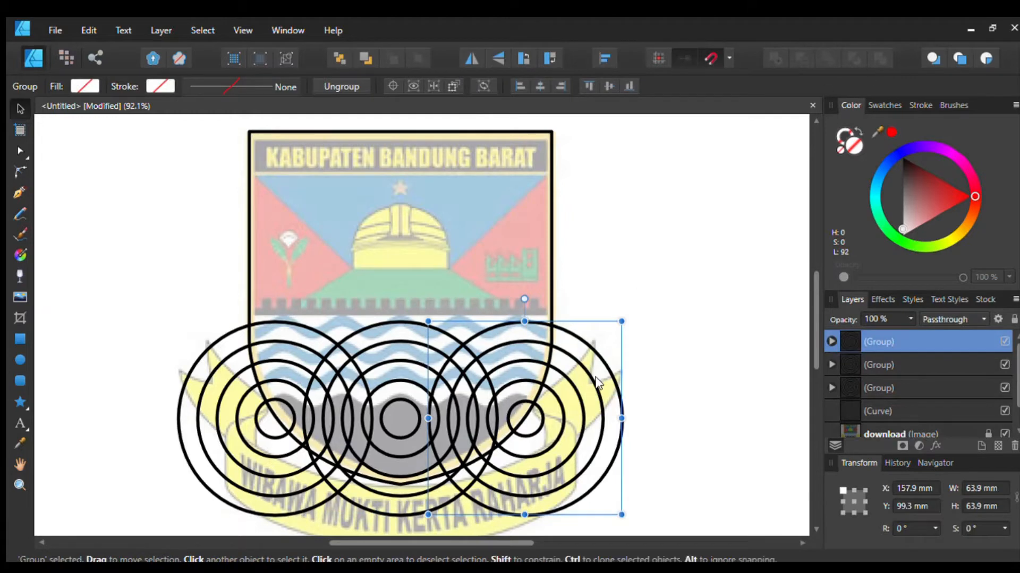
{"action": "left_click_drag", "start_coordinate": [717, 269], "coordinate": [37, 534]}
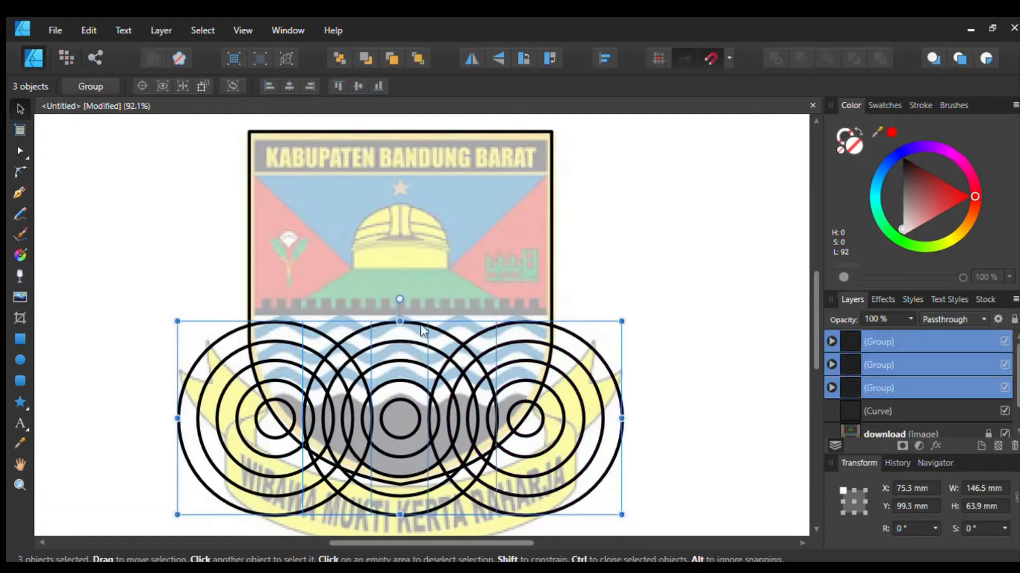
{"action": "key", "text": "ctrl+shift+g"}
{"action": "left_click_drag", "start_coordinate": [715, 282], "coordinate": [409, 537]}
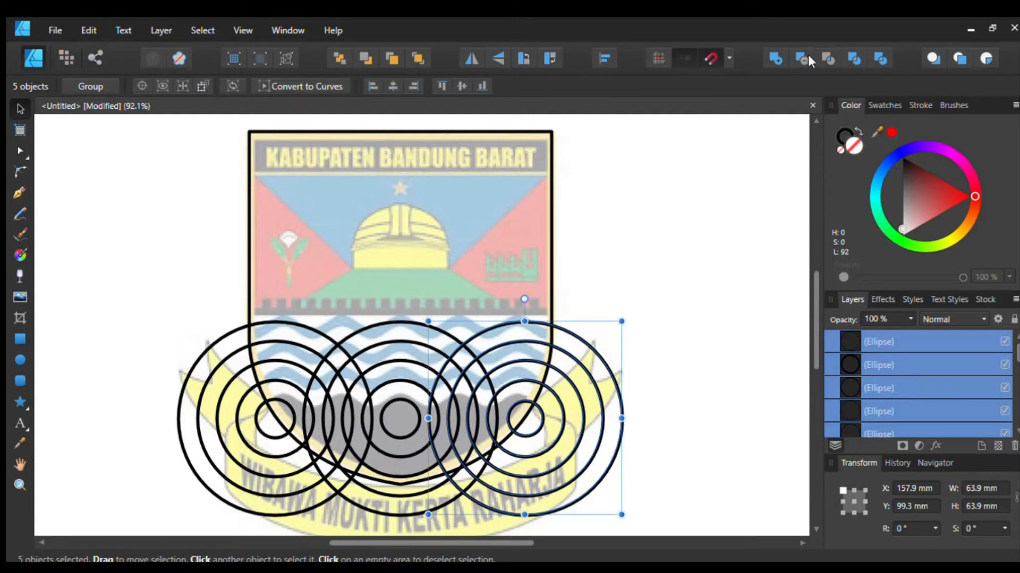
{"action": "left_click", "coordinate": [775, 58]}
{"action": "key", "text": "ctrl+z"}
{"action": "left_click", "coordinate": [879, 58]}
{"action": "left_click", "coordinate": [584, 274]}
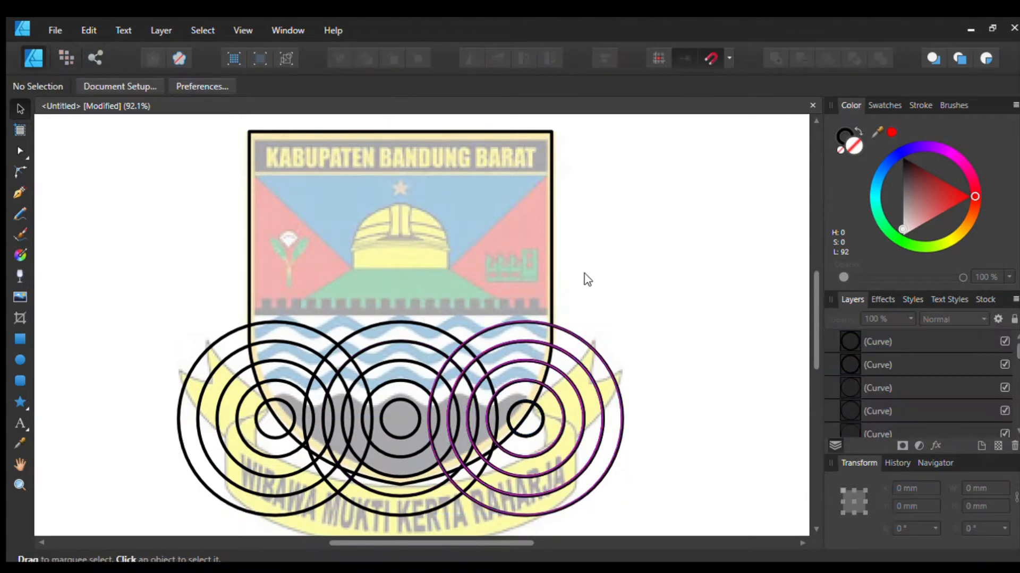
Step: Try to divide the middle and left sets of concentric circles into separate curves
{"action": "left_click_drag", "start_coordinate": [585, 273], "coordinate": [432, 446]}
{"action": "scroll", "coordinate": [432, 446], "scroll_direction": "down", "scroll_amount": 3}
{"action": "left_click", "coordinate": [505, 494]}
{"action": "left_click_drag", "start_coordinate": [510, 494], "coordinate": [286, 181]}
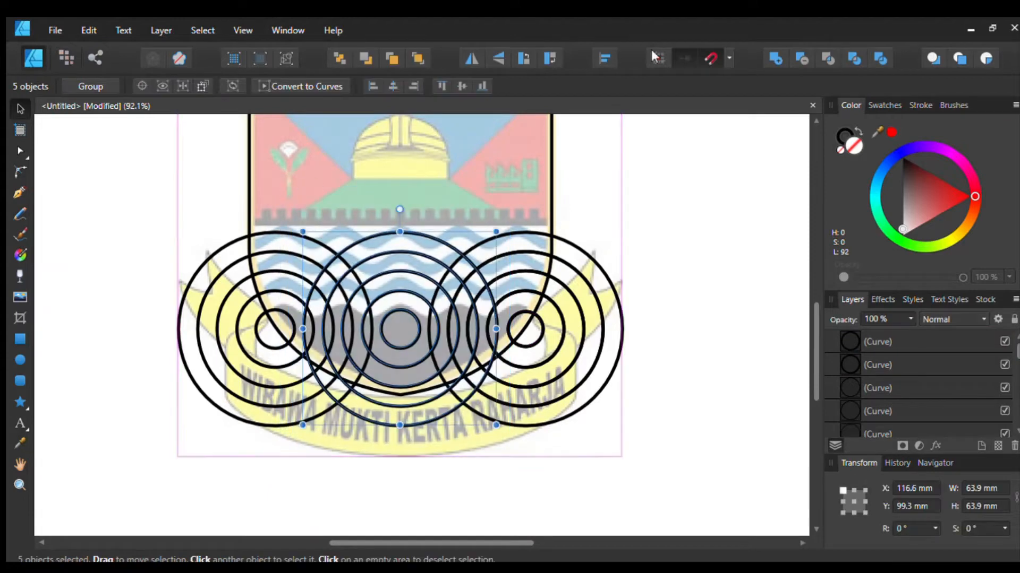
{"action": "left_click", "coordinate": [876, 59]}
{"action": "left_click_drag", "start_coordinate": [155, 460], "coordinate": [376, 186]}
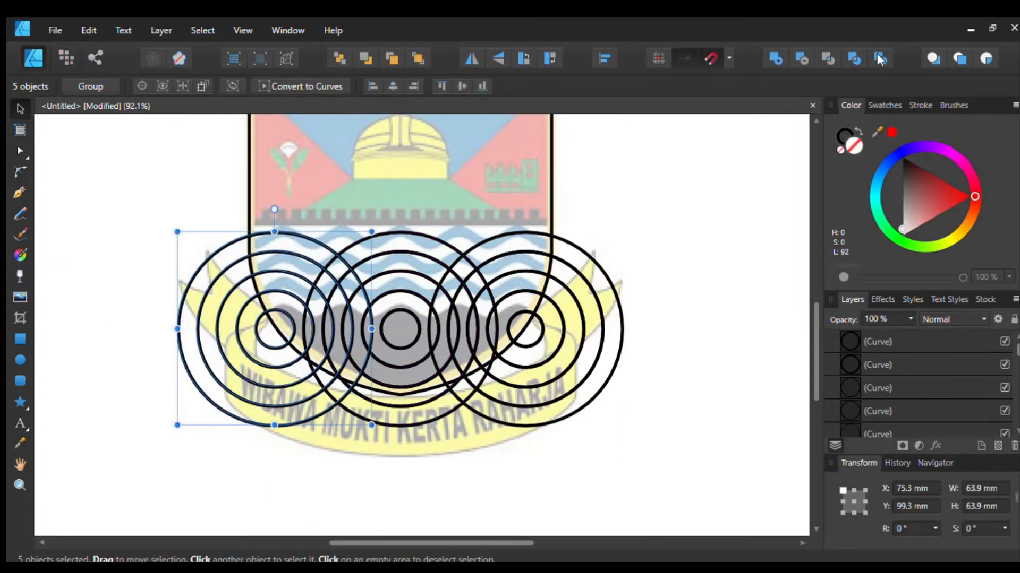
{"action": "left_click", "coordinate": [667, 255]}
{"action": "scroll", "coordinate": [621, 282], "scroll_direction": "up", "scroll_amount": 1}
{"action": "left_click", "coordinate": [441, 264]}
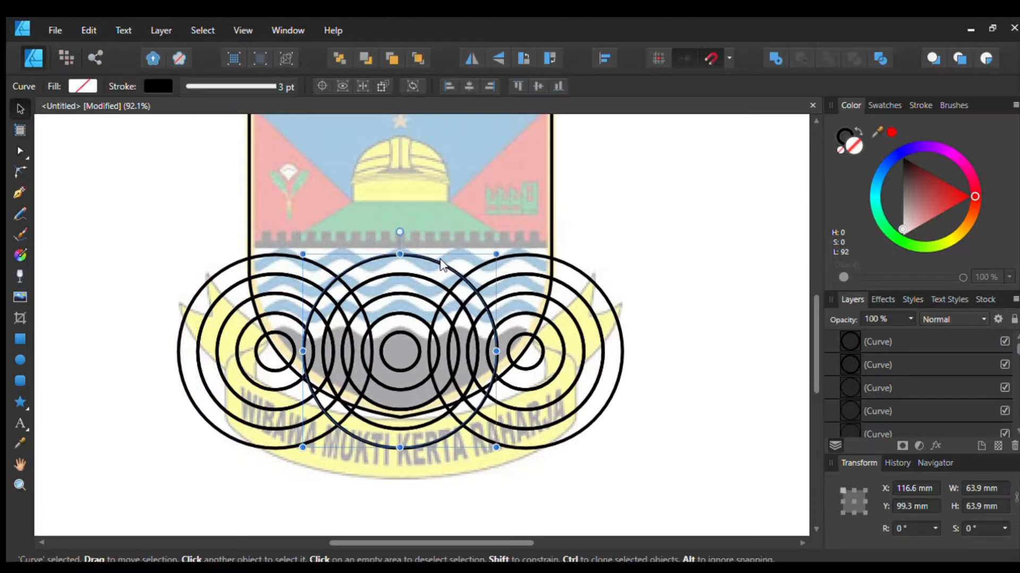
{"action": "left_click", "coordinate": [725, 227]}
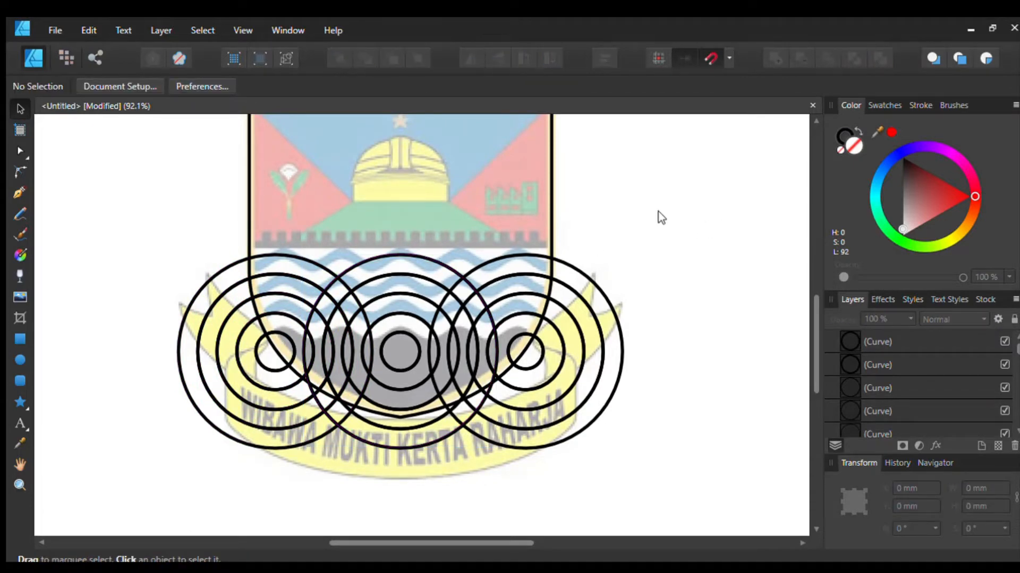
{"action": "left_click_drag", "start_coordinate": [664, 216], "coordinate": [647, 367]}
{"action": "left_click_drag", "start_coordinate": [298, 507], "coordinate": [537, 187]}
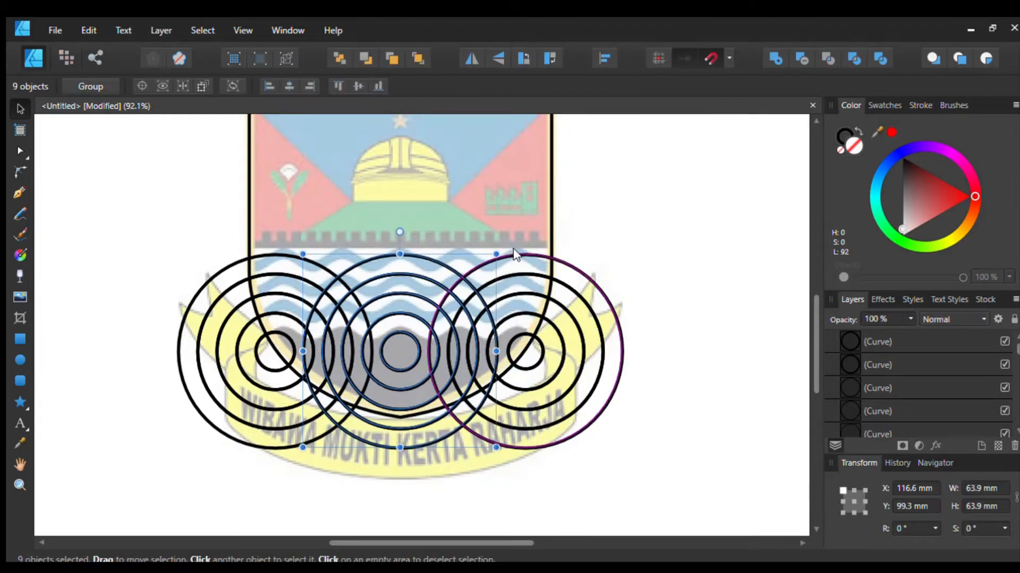
Step: Undo the circle divisions and the ungrouping, back to the three circle groups
{"action": "key", "text": "ctrl+z"}
{"action": "key", "text": "ctrl+z"}
{"action": "key", "text": "ctrl+z"}
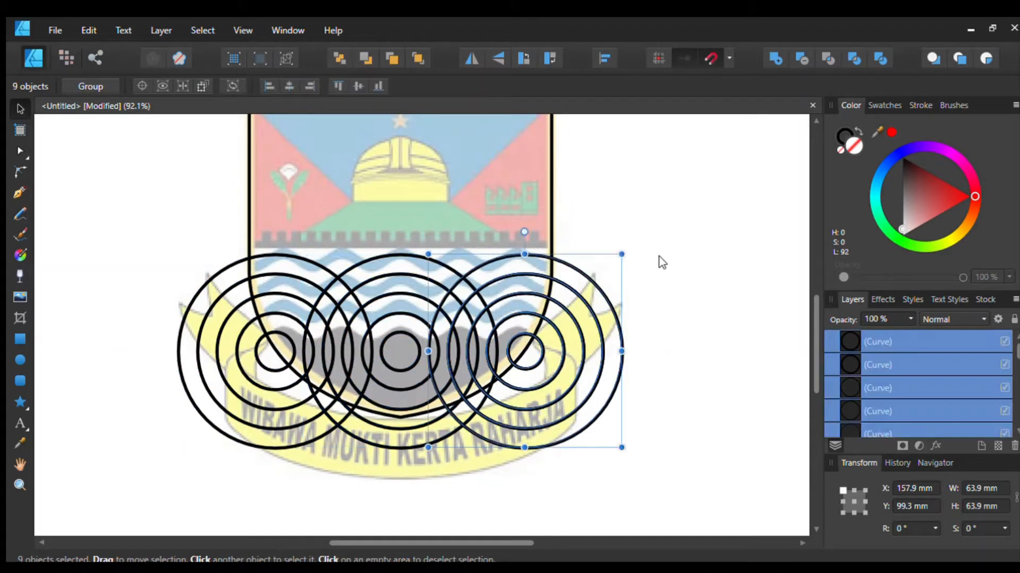
{"action": "left_click_drag", "start_coordinate": [699, 209], "coordinate": [606, 305]}
{"action": "left_click", "coordinate": [552, 325]}
{"action": "key", "text": "ctrl+z"}
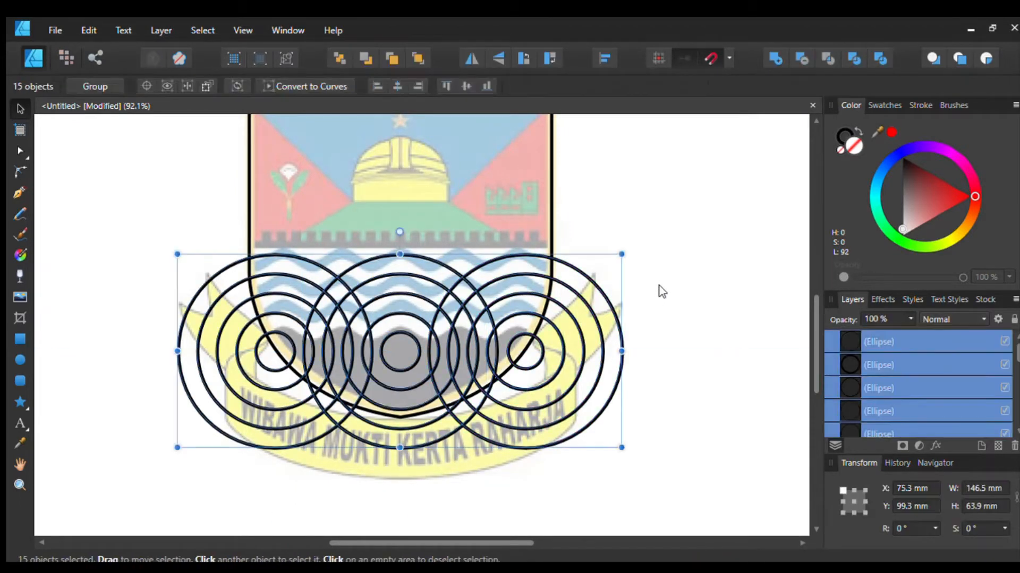
{"action": "key", "text": "ctrl+z"}
{"action": "left_click", "coordinate": [487, 313]}
{"action": "left_click", "coordinate": [394, 254], "text": "shift"}
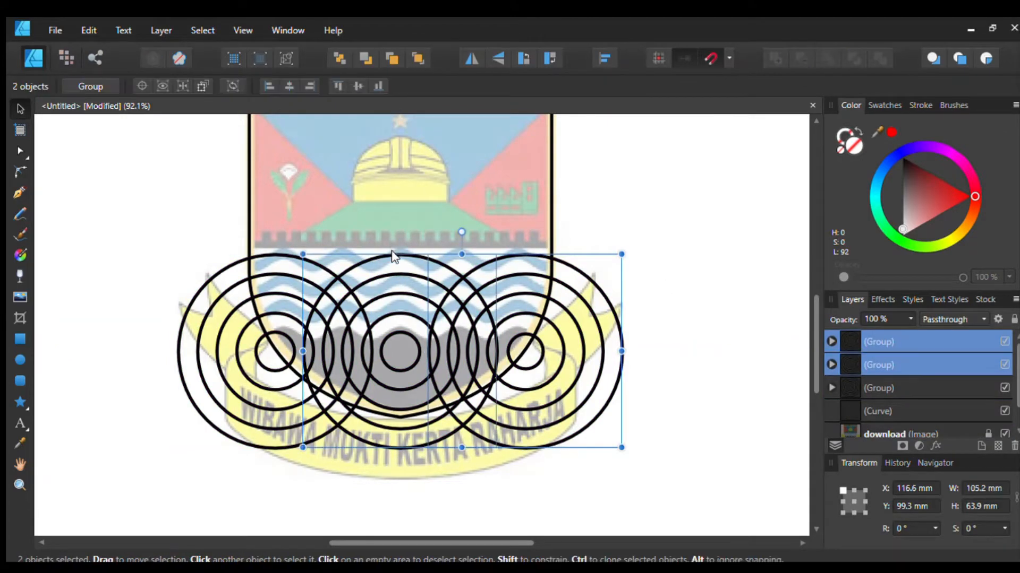
{"action": "left_click", "coordinate": [726, 203]}
{"action": "scroll", "coordinate": [726, 205], "scroll_direction": "down", "scroll_amount": 2}
{"action": "scroll", "coordinate": [605, 212], "scroll_direction": "up", "scroll_amount": 1}
{"action": "scroll", "coordinate": [614, 298], "scroll_direction": "up", "scroll_amount": 2}
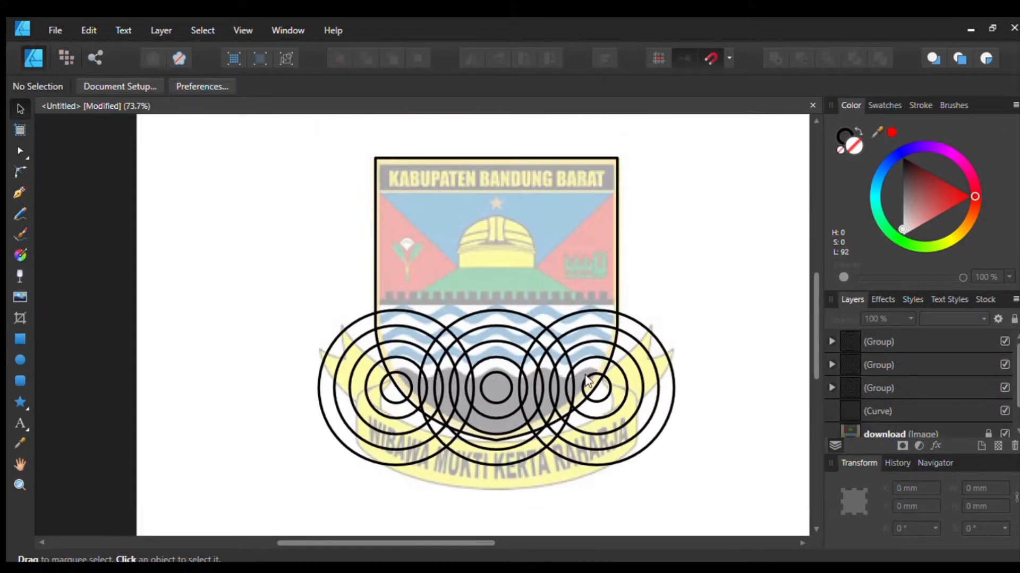
{"action": "left_click", "coordinate": [602, 313]}
{"action": "scroll", "coordinate": [643, 329], "scroll_direction": "up", "scroll_amount": 2}
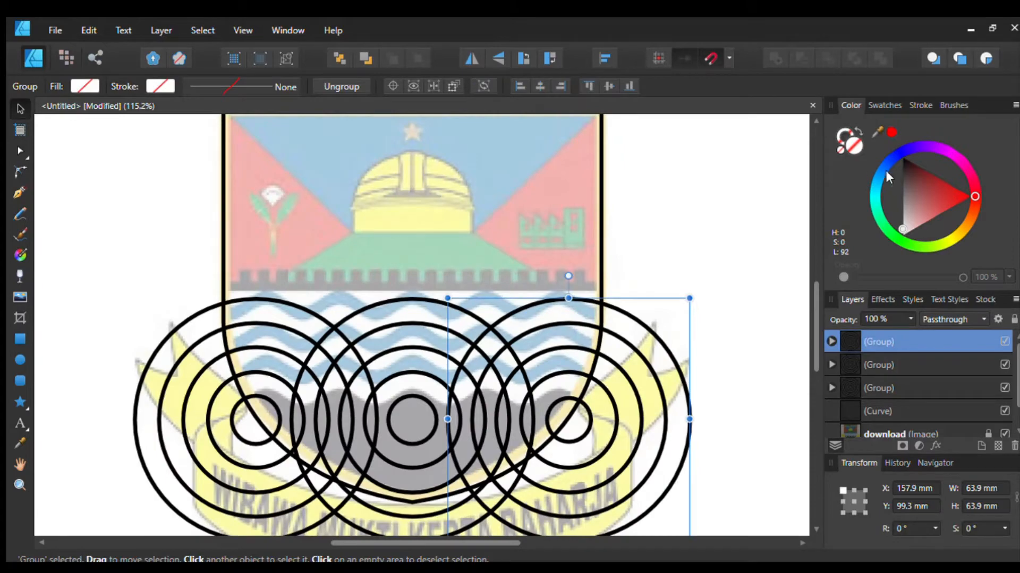
{"action": "scroll", "coordinate": [459, 348], "scroll_direction": "down", "scroll_amount": 2}
{"action": "scroll", "coordinate": [462, 350], "scroll_direction": "up", "scroll_amount": 2}
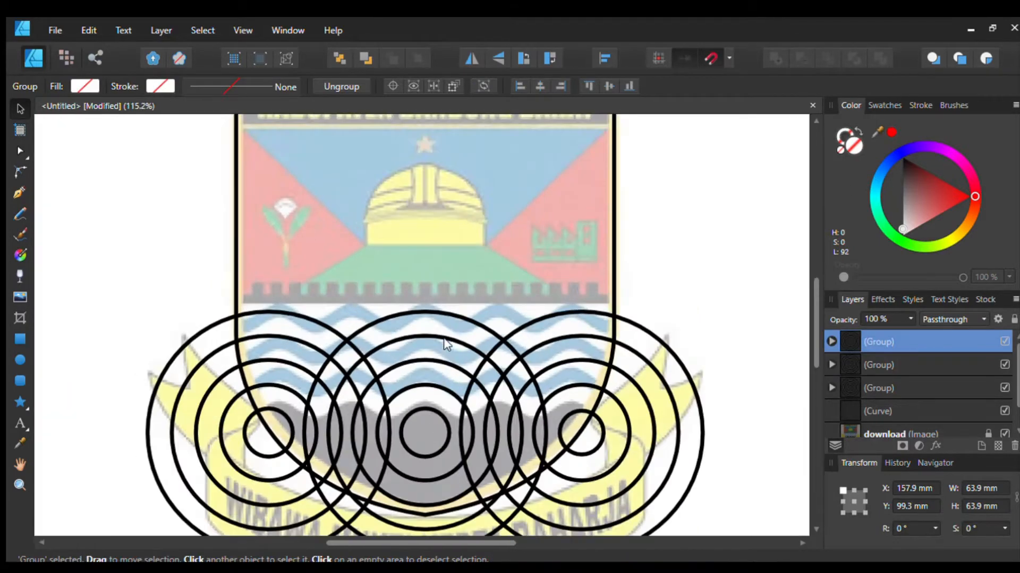
{"action": "left_click", "coordinate": [446, 316], "text": "shift"}
{"action": "scroll", "coordinate": [740, 122], "scroll_direction": "down", "scroll_amount": 1}
{"action": "left_click", "coordinate": [696, 217]}
{"action": "scroll", "coordinate": [530, 299], "scroll_direction": "down", "scroll_amount": 3}
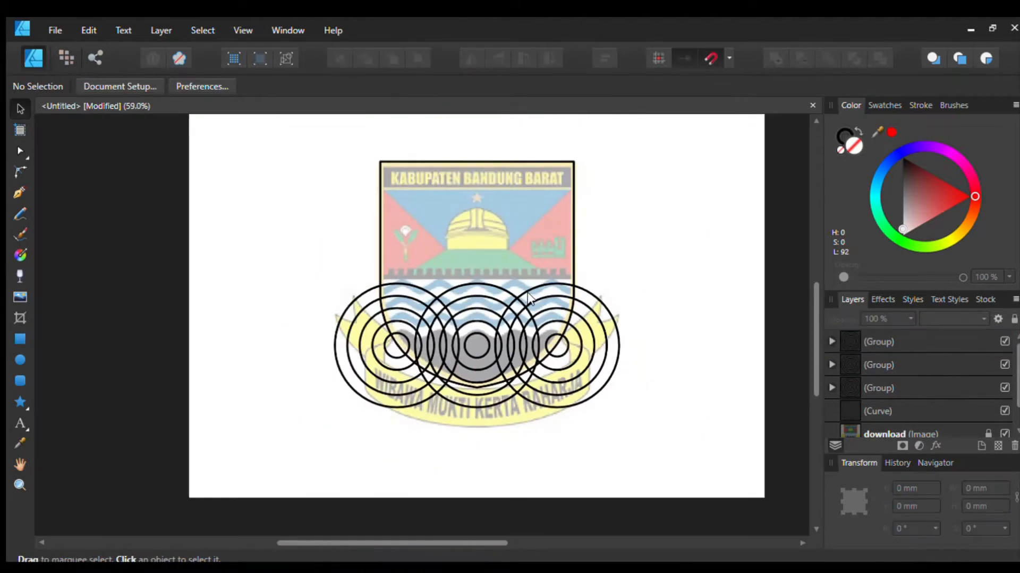
Step: Ungroup the three circle groups into individual ellipses
{"action": "left_click_drag", "start_coordinate": [693, 244], "coordinate": [261, 453]}
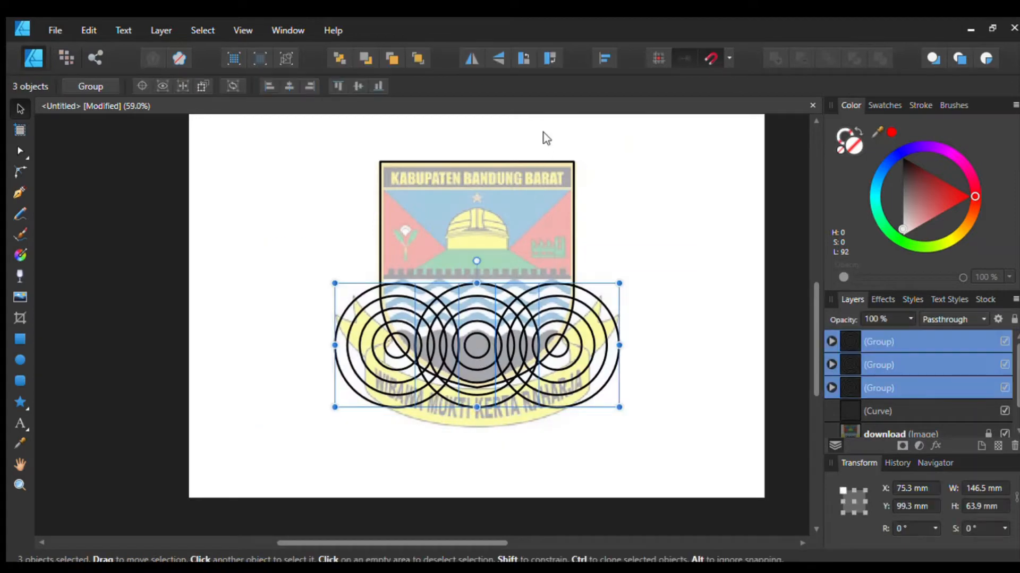
{"action": "key", "text": "ctrl+shift+g"}
{"action": "left_click", "coordinate": [670, 266]}
{"action": "scroll", "coordinate": [604, 308], "scroll_direction": "up", "scroll_amount": 3}
{"action": "left_click", "coordinate": [558, 269]}
{"action": "left_click", "coordinate": [365, 260], "text": "shift"}
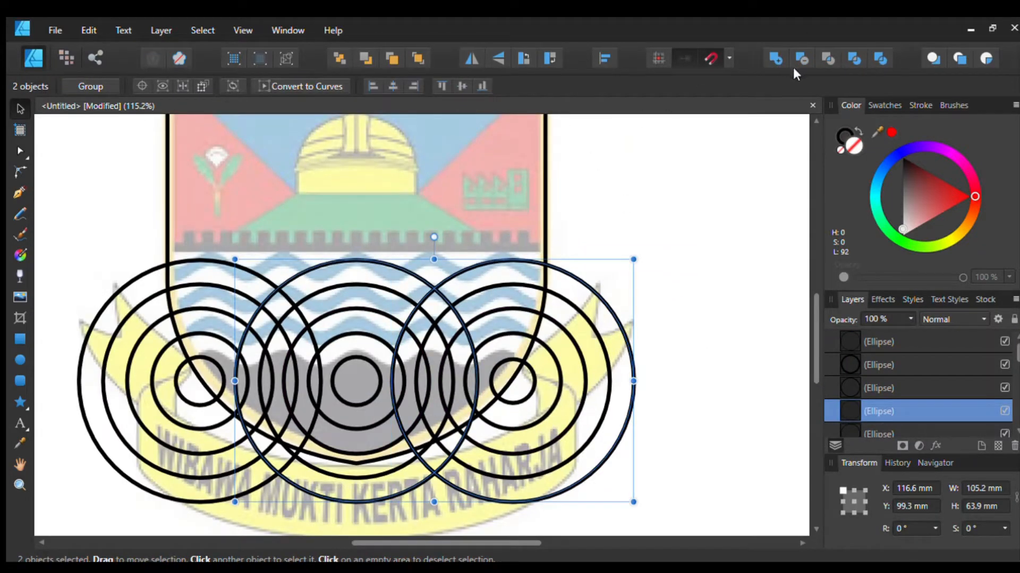
{"action": "left_click", "coordinate": [712, 257]}
{"action": "scroll", "coordinate": [712, 257], "scroll_direction": "down", "scroll_amount": 2}
{"action": "left_click_drag", "start_coordinate": [307, 433], "coordinate": [691, 250]}
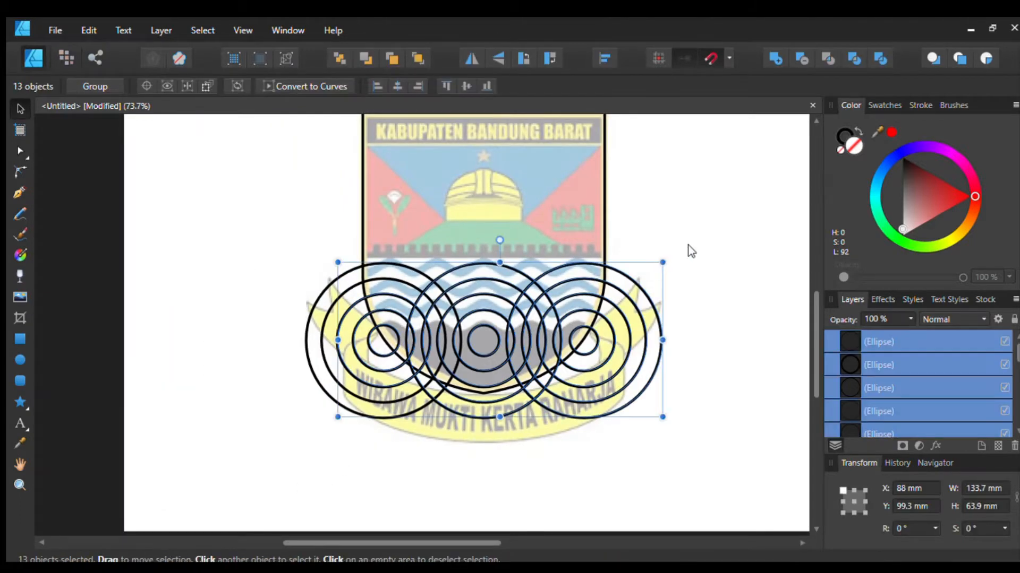
{"action": "scroll", "coordinate": [956, 393], "scroll_direction": "down", "scroll_amount": 3}
{"action": "left_click", "coordinate": [882, 365]}
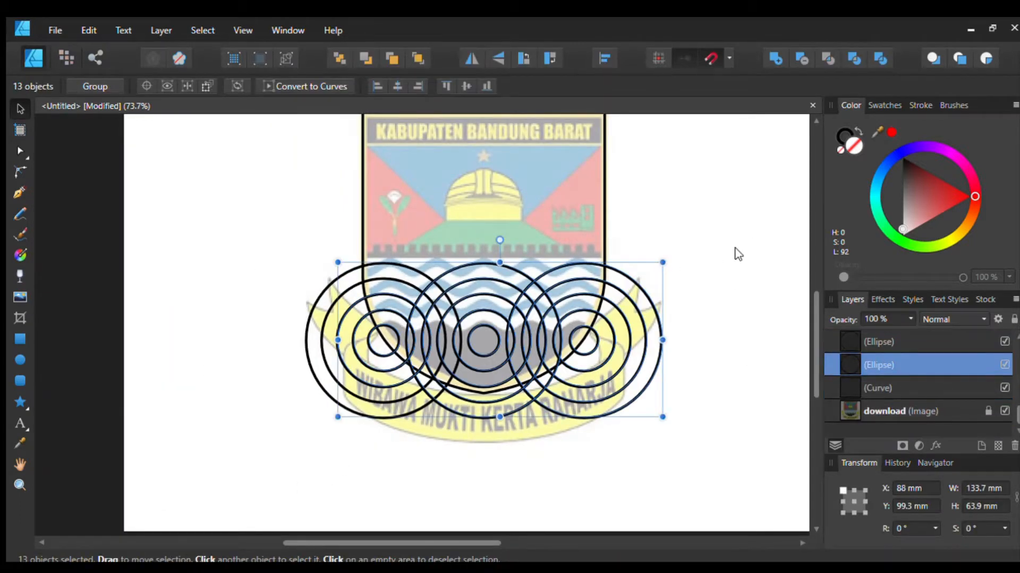
Step: Group all the circles together and nest the group inside the shield curve so the outline clips them
{"action": "left_click_drag", "start_coordinate": [742, 212], "coordinate": [228, 526]}
{"action": "key", "text": "ctrl+g"}
{"action": "left_click_drag", "start_coordinate": [876, 342], "coordinate": [874, 365]}
{"action": "left_click", "coordinate": [685, 367]}
{"action": "scroll", "coordinate": [675, 367], "scroll_direction": "down", "scroll_amount": 2}
{"action": "scroll", "coordinate": [637, 377], "scroll_direction": "up", "scroll_amount": 4}
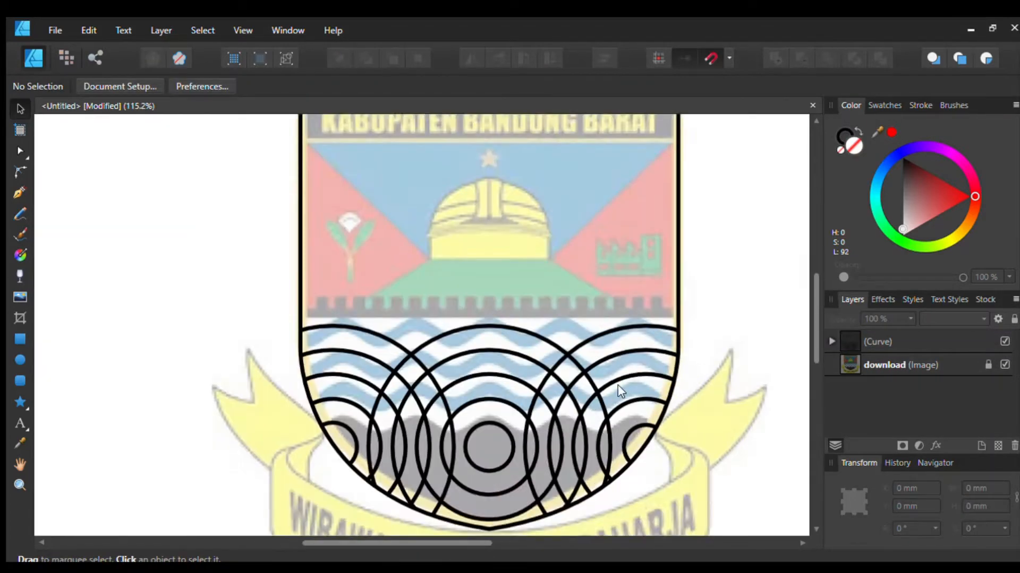
{"action": "scroll", "coordinate": [618, 388], "scroll_direction": "up", "scroll_amount": 2}
{"action": "left_click", "coordinate": [15, 337]}
{"action": "scroll", "coordinate": [266, 330], "scroll_direction": "down", "scroll_amount": 1}
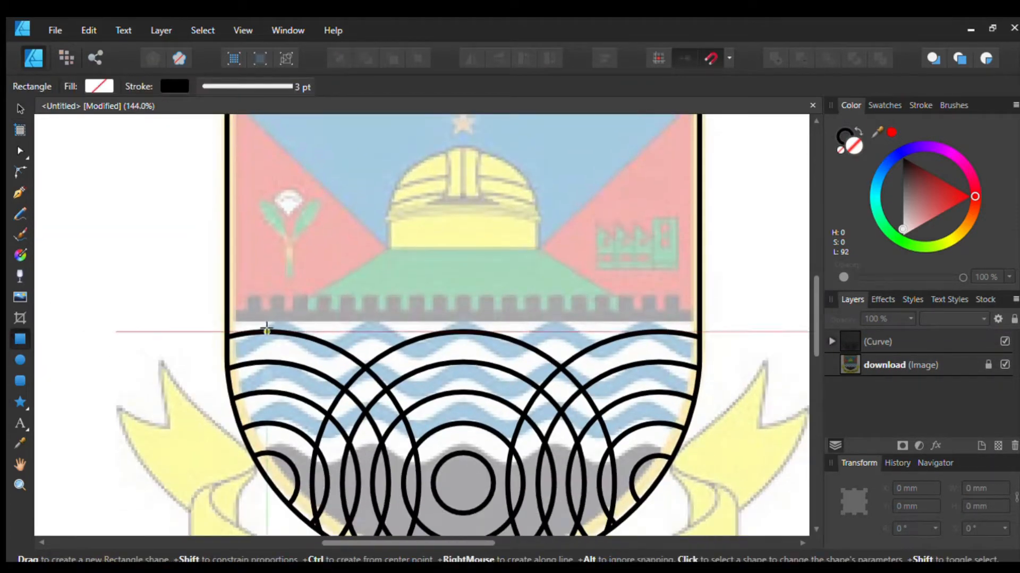
{"action": "scroll", "coordinate": [266, 330], "scroll_direction": "up", "scroll_amount": 1}
{"action": "left_click", "coordinate": [16, 109]}
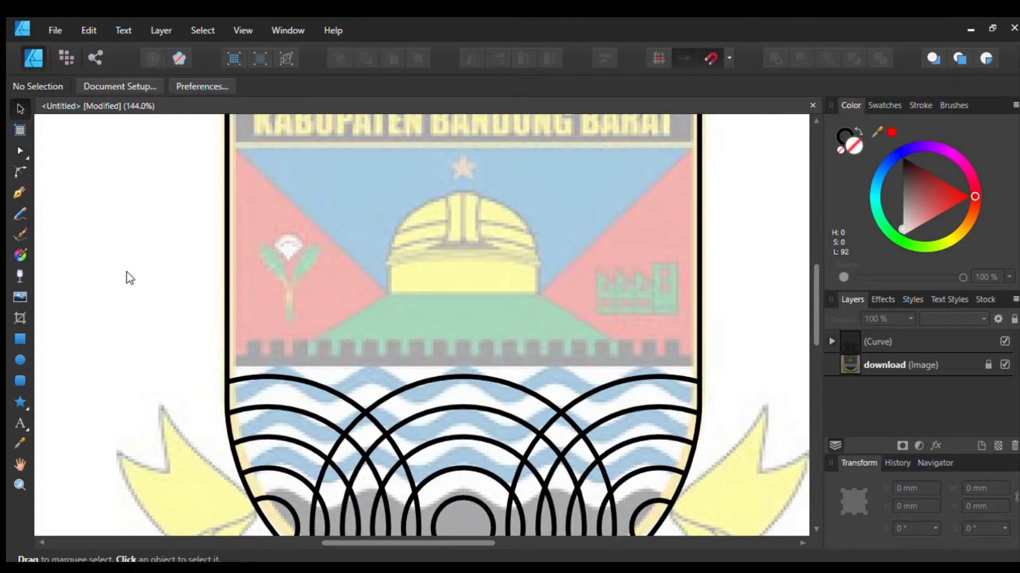
{"action": "left_click", "coordinate": [13, 334]}
{"action": "left_click_drag", "start_coordinate": [227, 366], "coordinate": [298, 358]}
{"action": "scroll", "coordinate": [298, 358], "scroll_direction": "up", "scroll_amount": 5}
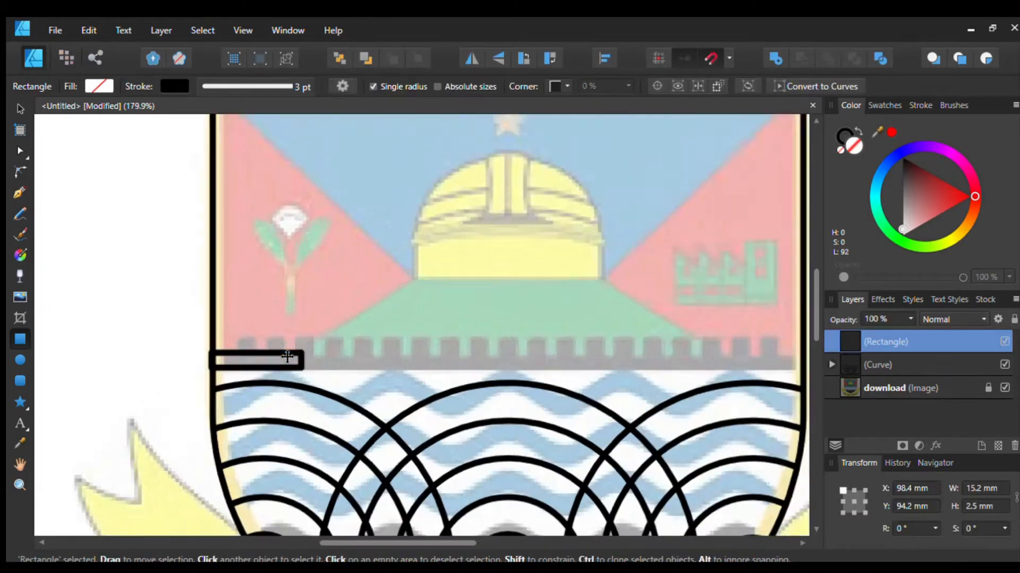
{"action": "scroll", "coordinate": [316, 365], "scroll_direction": "down", "scroll_amount": 5}
{"action": "key", "text": "Delete"}
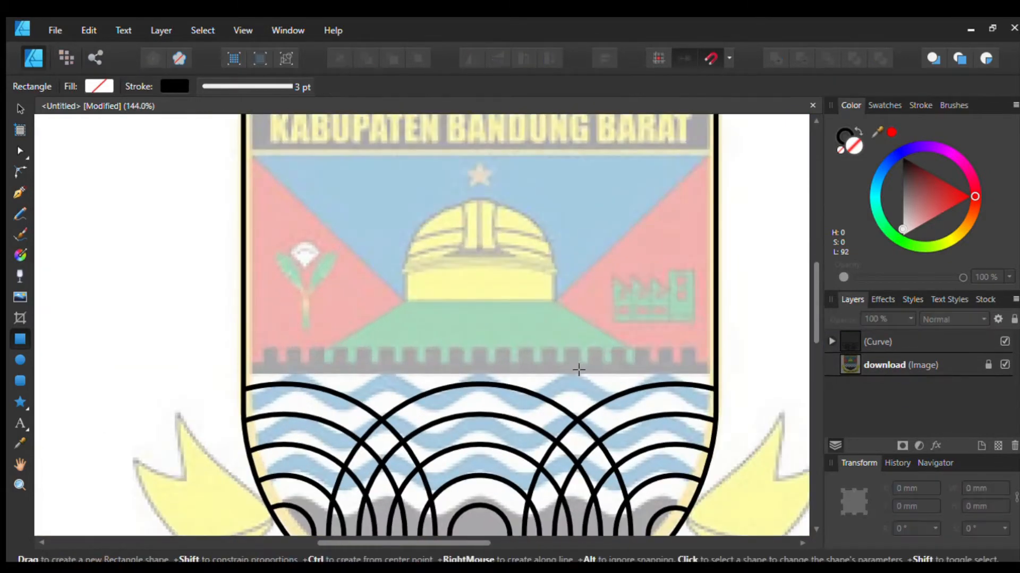
Step: Draw a rectangle about 99.9 mm wide and 3.3 mm high across the shield, over the wall's base above the waves
{"action": "left_click_drag", "start_coordinate": [239, 361], "coordinate": [712, 376]}
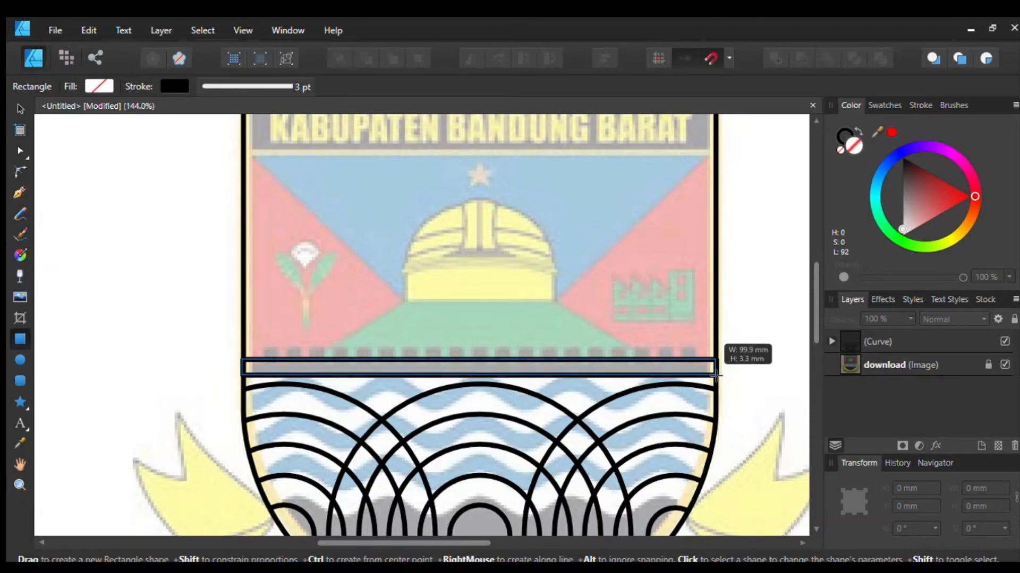
{"action": "scroll", "coordinate": [712, 376], "scroll_direction": "down", "scroll_amount": 2}
{"action": "scroll", "coordinate": [425, 371], "scroll_direction": "up", "scroll_amount": 11}
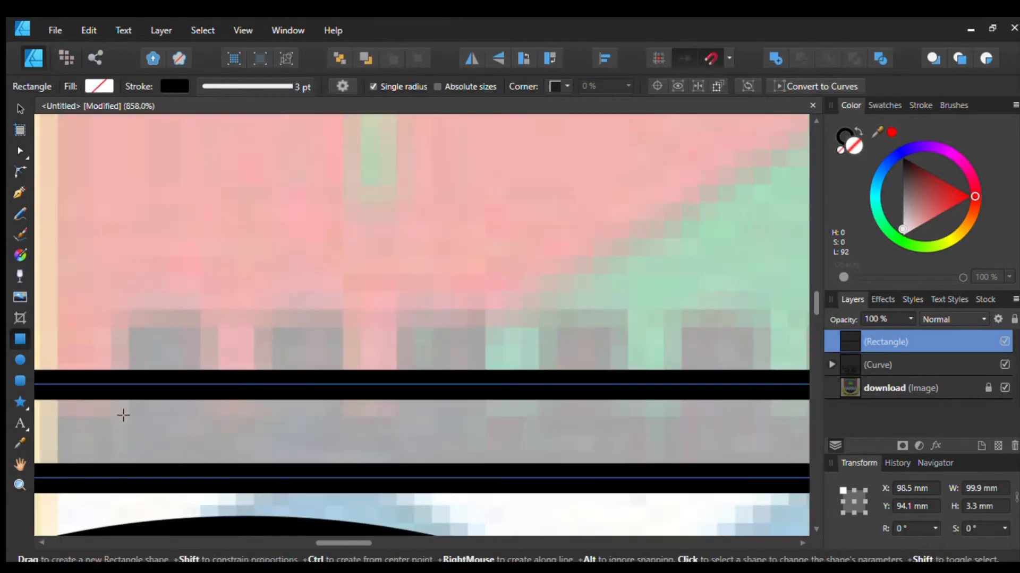
Step: Draw a merlon rectangle about 4.1 mm high at the wall's left end and place a copy to its right at the same height
{"action": "left_click_drag", "start_coordinate": [116, 422], "coordinate": [333, 318]}
{"action": "scroll", "coordinate": [218, 307], "scroll_direction": "down", "scroll_amount": 2}
{"action": "left_click", "coordinate": [18, 109]}
{"action": "key", "text": "ctrl+j"}
{"action": "left_click", "coordinate": [211, 321], "text": "shift"}
{"action": "scroll", "coordinate": [366, 332], "scroll_direction": "down", "scroll_amount": 3}
{"action": "scroll", "coordinate": [390, 336], "scroll_direction": "up", "scroll_amount": 2}
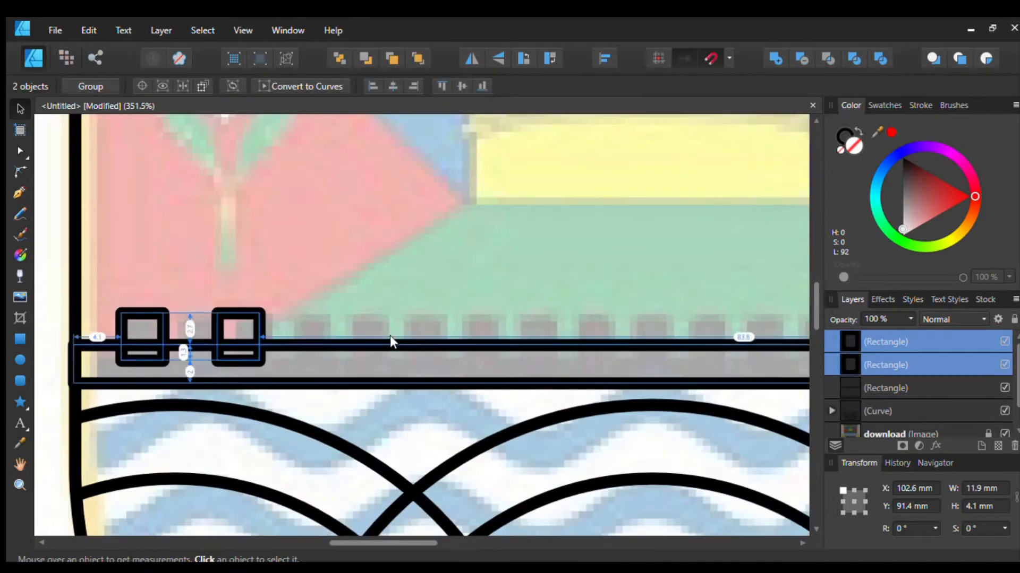
Step: Duplicate the merlon pair to X 118.9 mm, continuing the row along the wall
{"action": "key", "text": "ctrl+j"}
{"action": "left_click_drag", "start_coordinate": [256, 322], "coordinate": [438, 320]}
{"action": "key", "text": "ctrl+j"}
{"action": "scroll", "coordinate": [439, 320], "scroll_direction": "down", "scroll_amount": 2}
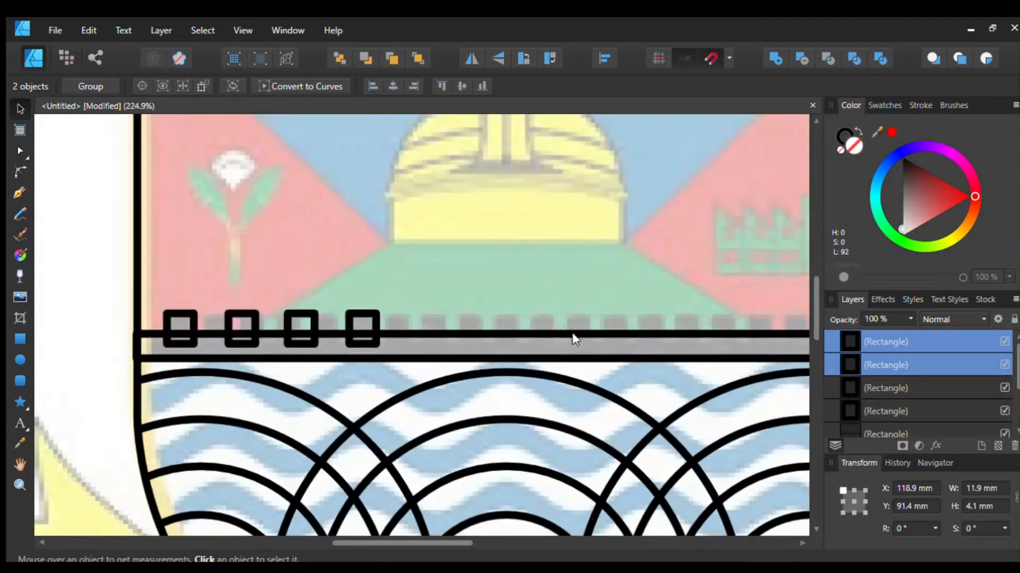
Step: Duplicate all four merlons to X 135.1 mm, extending the row with equal spacing
{"action": "scroll", "coordinate": [575, 340], "scroll_direction": "up", "scroll_amount": 2}
{"action": "scroll", "coordinate": [475, 314], "scroll_direction": "down", "scroll_amount": 4}
{"action": "left_click_drag", "start_coordinate": [57, 290], "coordinate": [528, 334]}
{"action": "scroll", "coordinate": [225, 330], "scroll_direction": "up", "scroll_amount": 3}
{"action": "key", "text": "ctrl+j"}
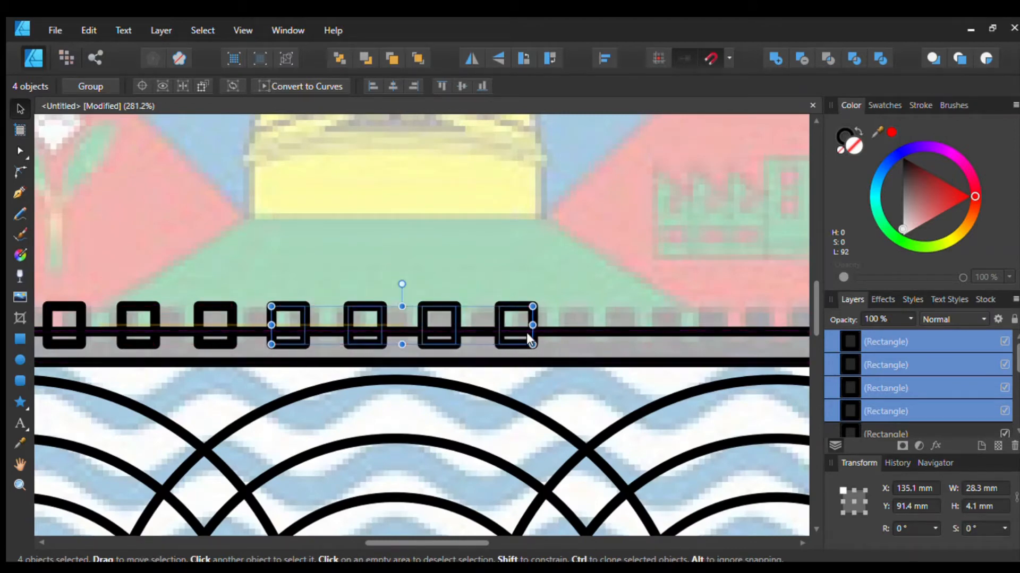
Step: Copy six merlons to X 167.8 mm to finish the row and delete the two lying outside the shield
{"action": "scroll", "coordinate": [526, 332], "scroll_direction": "down", "scroll_amount": 3}
{"action": "left_click", "coordinate": [147, 298]}
{"action": "left_click_drag", "start_coordinate": [113, 290], "coordinate": [468, 367]}
{"action": "key", "text": "ctrl+j"}
{"action": "left_click_drag", "start_coordinate": [375, 330], "coordinate": [673, 326]}
{"action": "scroll", "coordinate": [534, 351], "scroll_direction": "up", "scroll_amount": 2}
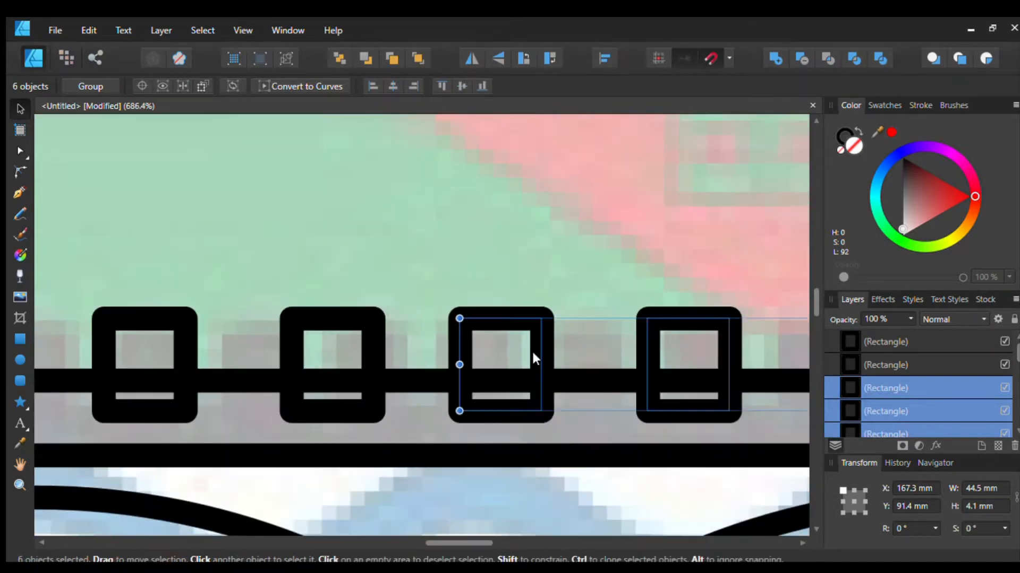
{"action": "left_click_drag", "start_coordinate": [532, 350], "coordinate": [544, 351]}
{"action": "scroll", "coordinate": [544, 351], "scroll_direction": "down", "scroll_amount": 5}
{"action": "scroll", "coordinate": [547, 358], "scroll_direction": "down", "scroll_amount": 3}
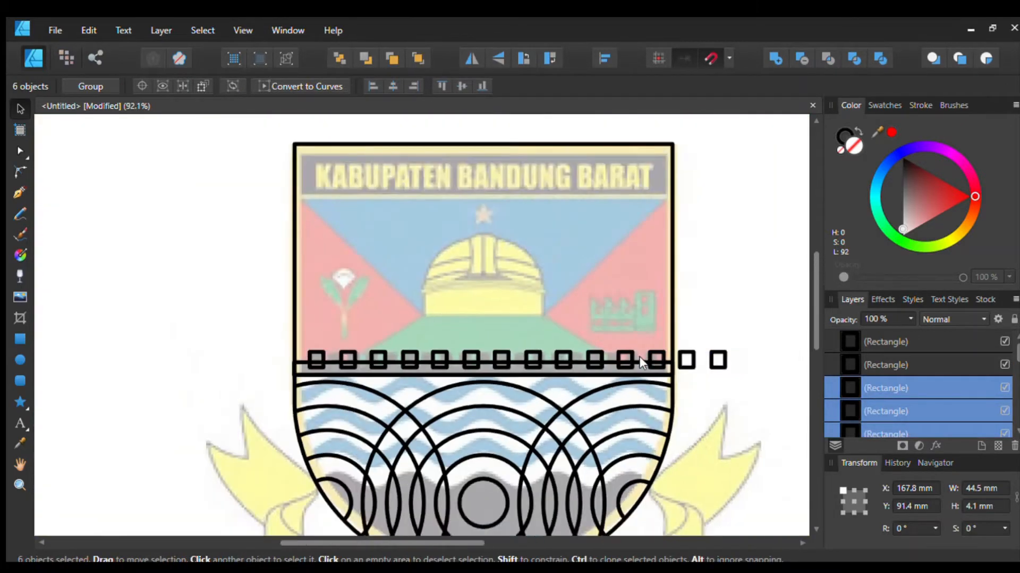
{"action": "left_click_drag", "start_coordinate": [735, 332], "coordinate": [664, 383]}
{"action": "left_click", "coordinate": [698, 326]}
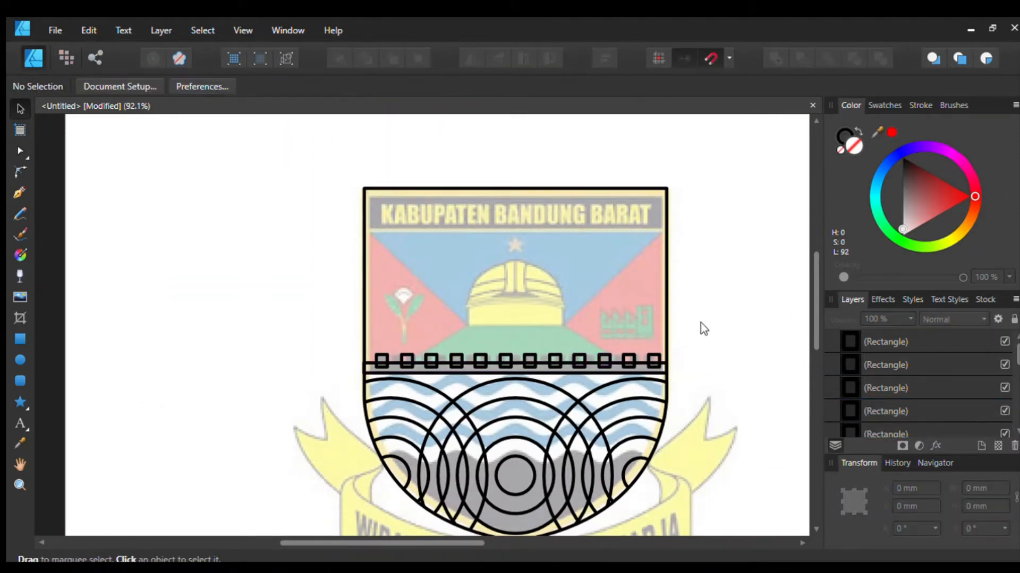
Step: Merge all the merlons and the wall base rectangle into a single battlement shape
{"action": "left_click_drag", "start_coordinate": [705, 326], "coordinate": [266, 378]}
{"action": "left_click", "coordinate": [771, 57]}
{"action": "left_click", "coordinate": [733, 300]}
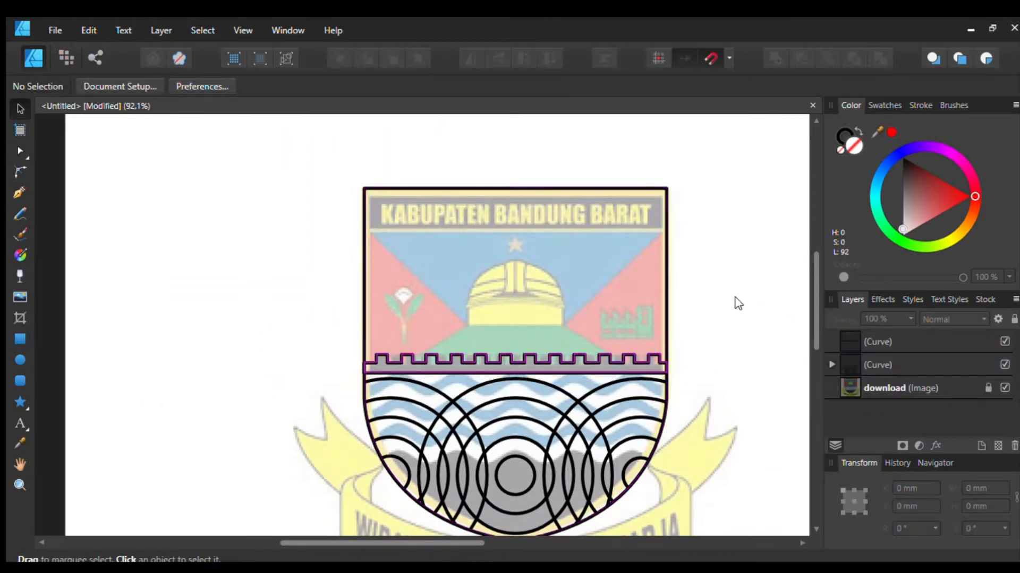
{"action": "scroll", "coordinate": [661, 340], "scroll_direction": "up", "scroll_amount": 3}
{"action": "scroll", "coordinate": [368, 311], "scroll_direction": "up", "scroll_amount": 1}
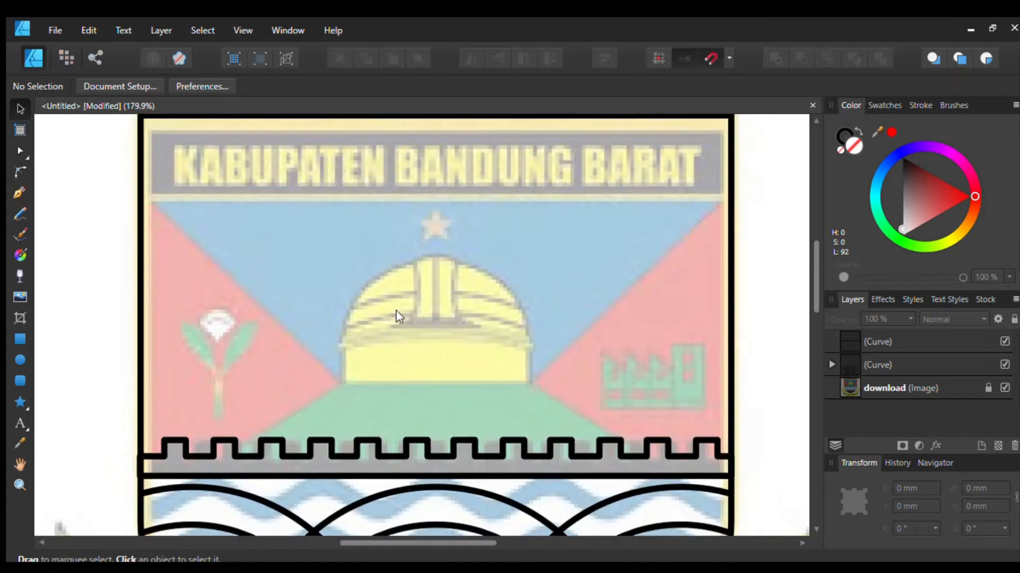
Step: Draw a straight diagonal line from the shield's left edge below the title band to the wall base's centre at X 148.5 mm, Y 97.4 mm
{"action": "scroll", "coordinate": [273, 333], "scroll_direction": "down", "scroll_amount": 1}
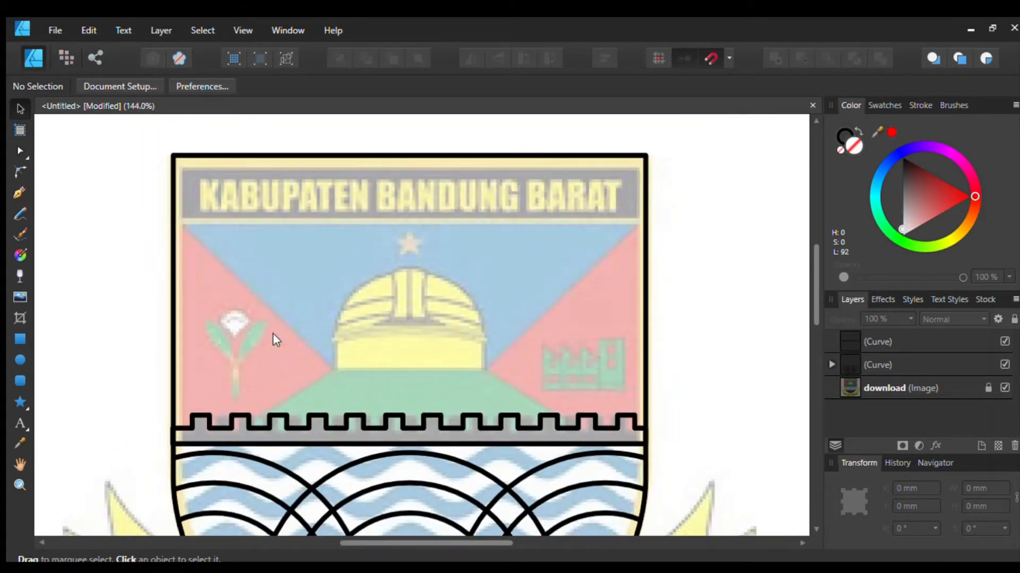
{"action": "left_click", "coordinate": [19, 193]}
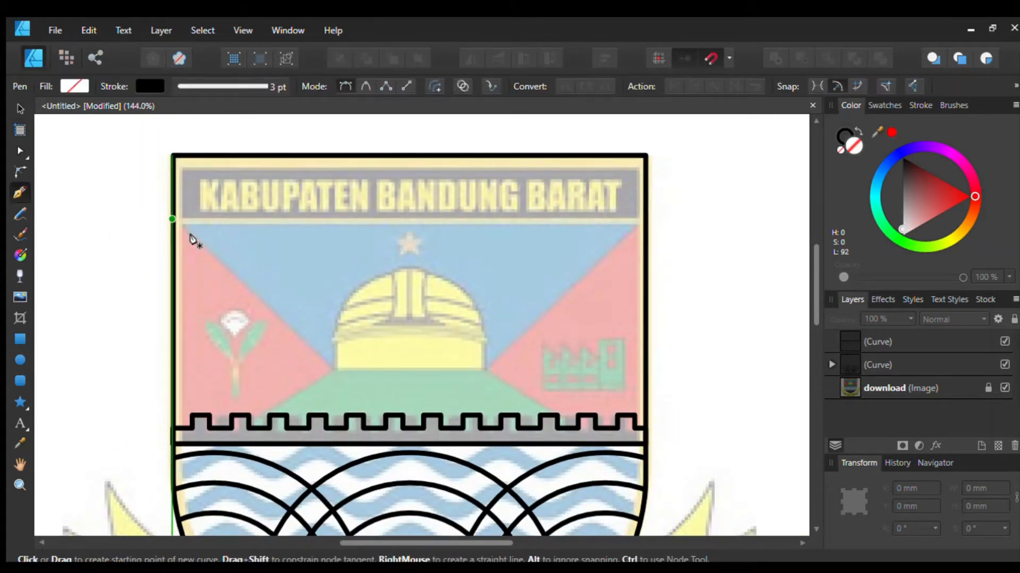
{"action": "left_click", "coordinate": [185, 233]}
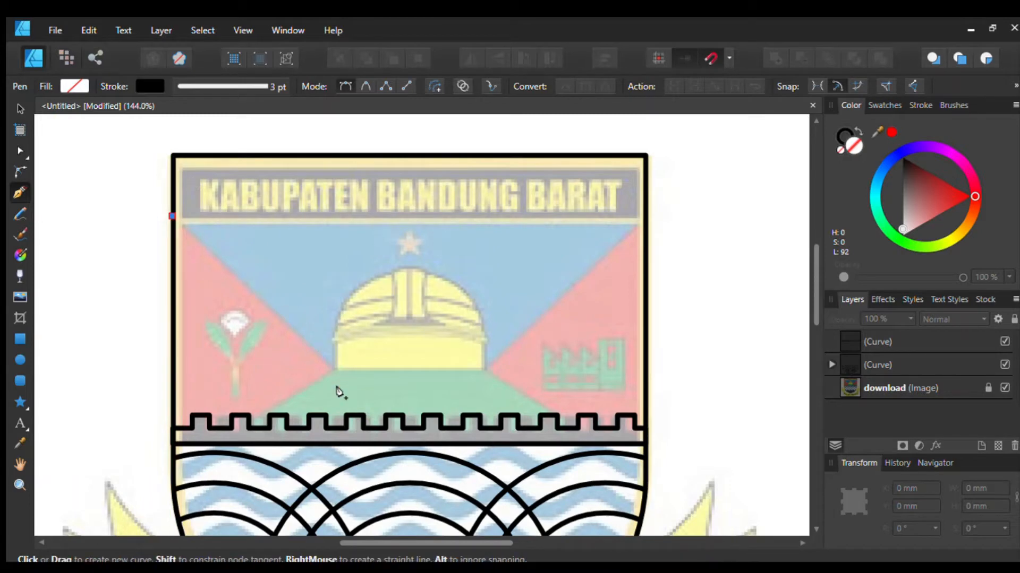
{"action": "left_click", "coordinate": [335, 368]}
{"action": "key", "text": "ctrl+z"}
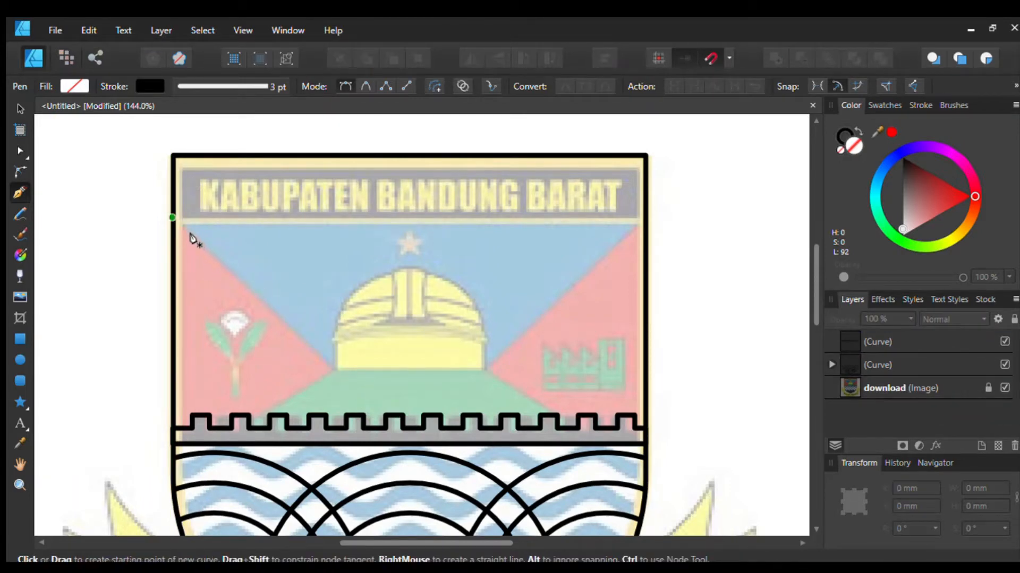
{"action": "left_click", "coordinate": [191, 238]}
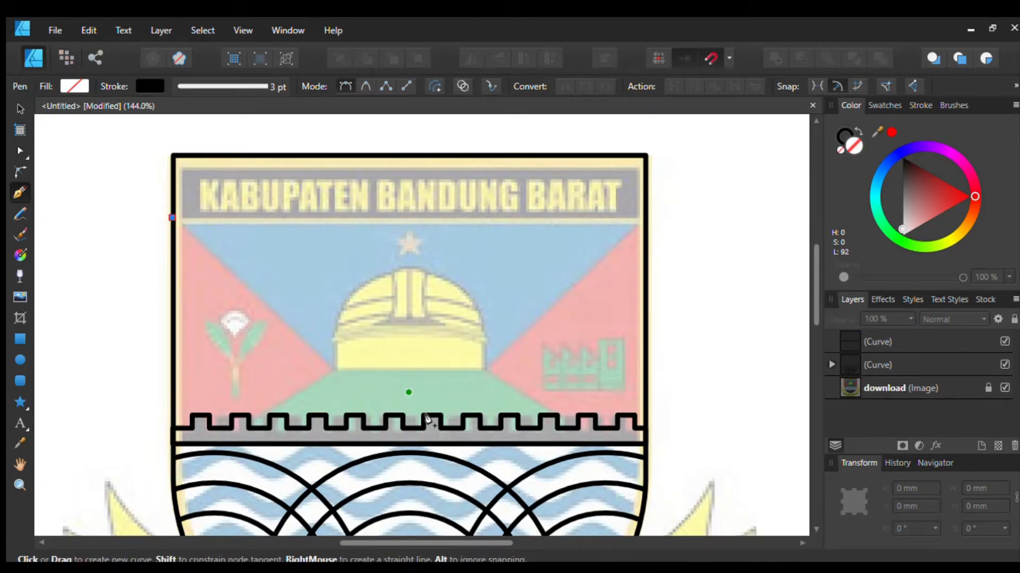
{"action": "left_click", "coordinate": [423, 462]}
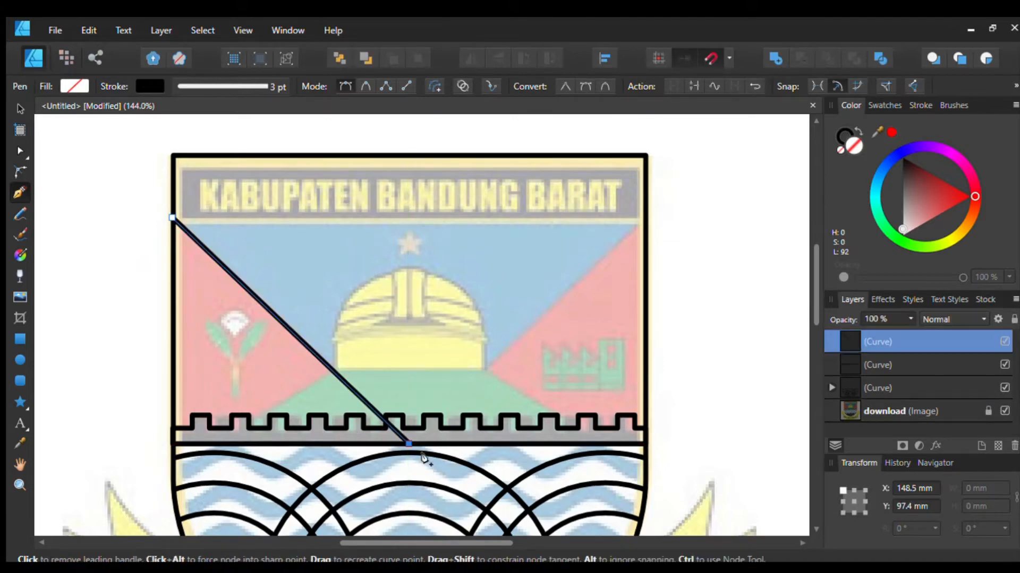
{"action": "left_click", "coordinate": [12, 106]}
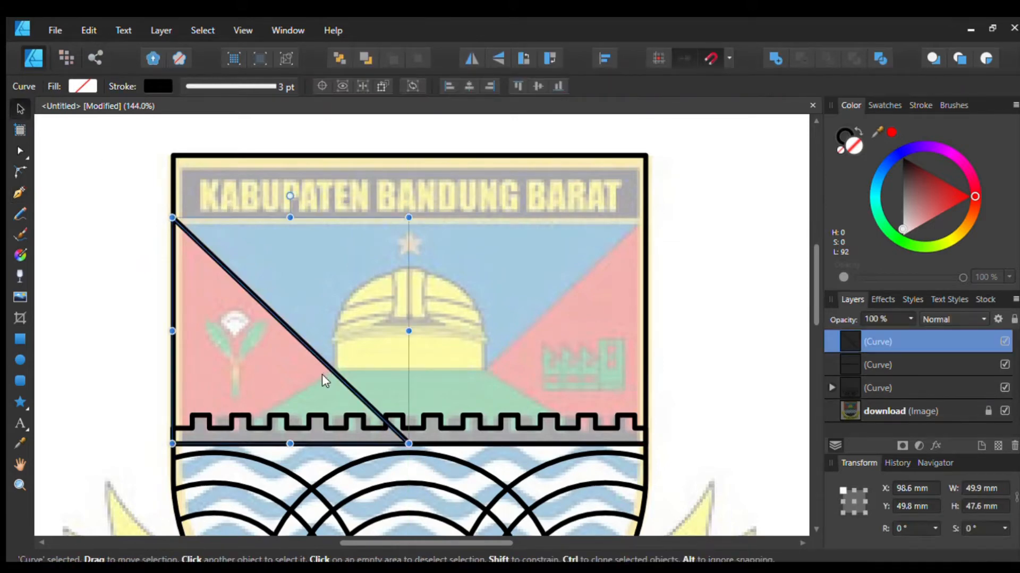
Step: Duplicate the diagonal, flip the copy horizontally and place it against the shield's right edge to form a V
{"action": "key", "text": "ctrl+j"}
{"action": "left_click", "coordinate": [471, 58]}
{"action": "left_click_drag", "start_coordinate": [279, 332], "coordinate": [509, 333]}
{"action": "left_click", "coordinate": [661, 329]}
{"action": "scroll", "coordinate": [676, 317], "scroll_direction": "right", "scroll_amount": 1}
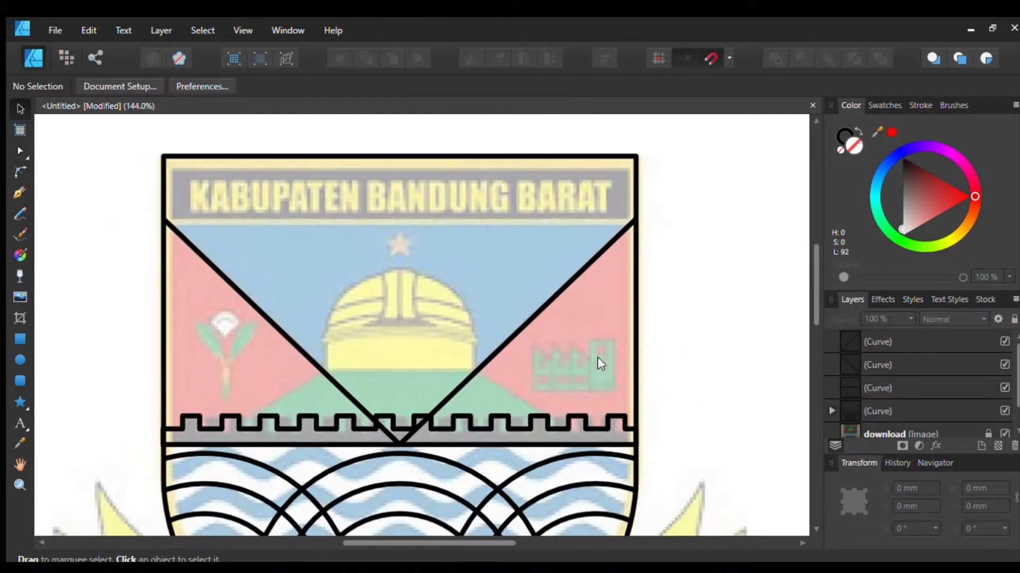
Step: Try to merge the two diagonal lines into a single shape
{"action": "left_click", "coordinate": [448, 381]}
{"action": "left_click", "coordinate": [351, 408], "text": "shift"}
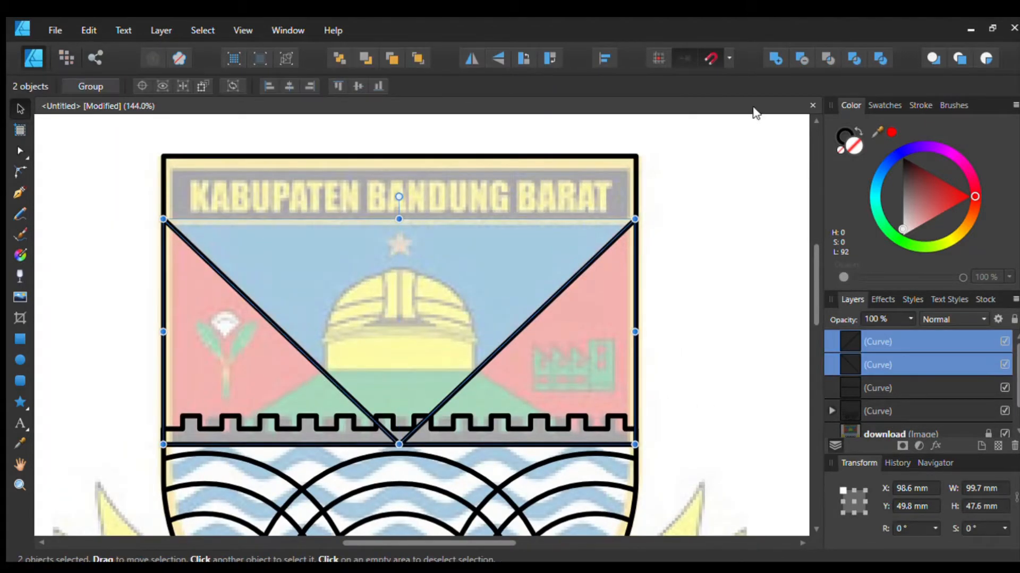
{"action": "left_click", "coordinate": [774, 57]}
{"action": "key", "text": "ctrl+z"}
{"action": "left_click", "coordinate": [425, 393]}
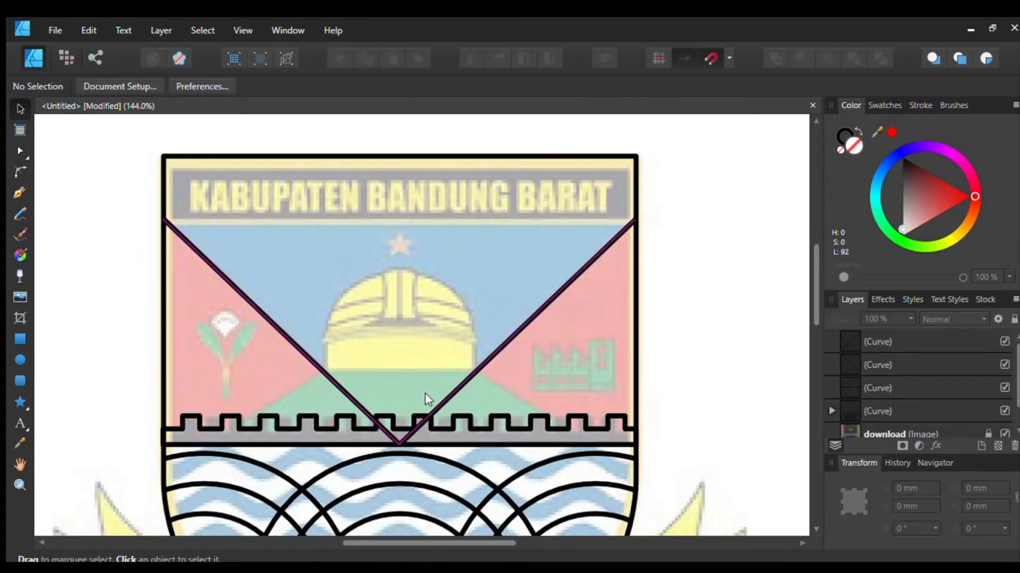
Step: Draw a rectangle about 17.7 × 9.3 mm over the wall's centre and subtract it from the right diagonal to trim its lower end
{"action": "scroll", "coordinate": [425, 393], "scroll_direction": "up", "scroll_amount": 5}
{"action": "key", "text": "m"}
{"action": "left_click_drag", "start_coordinate": [249, 408], "coordinate": [506, 273]}
{"action": "left_click", "coordinate": [12, 106]}
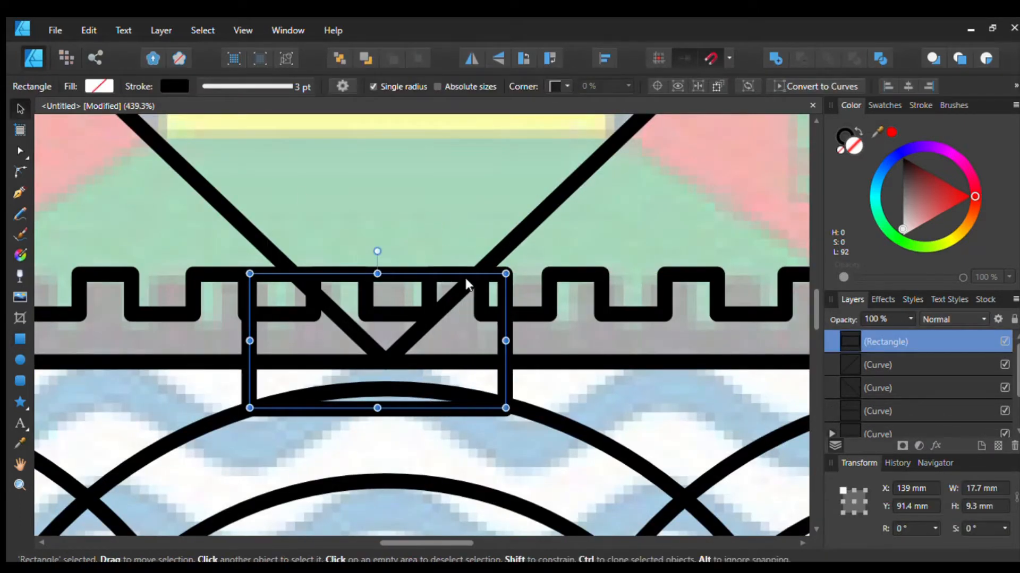
{"action": "left_click", "coordinate": [495, 238], "text": "shift"}
{"action": "left_click", "coordinate": [802, 58]}
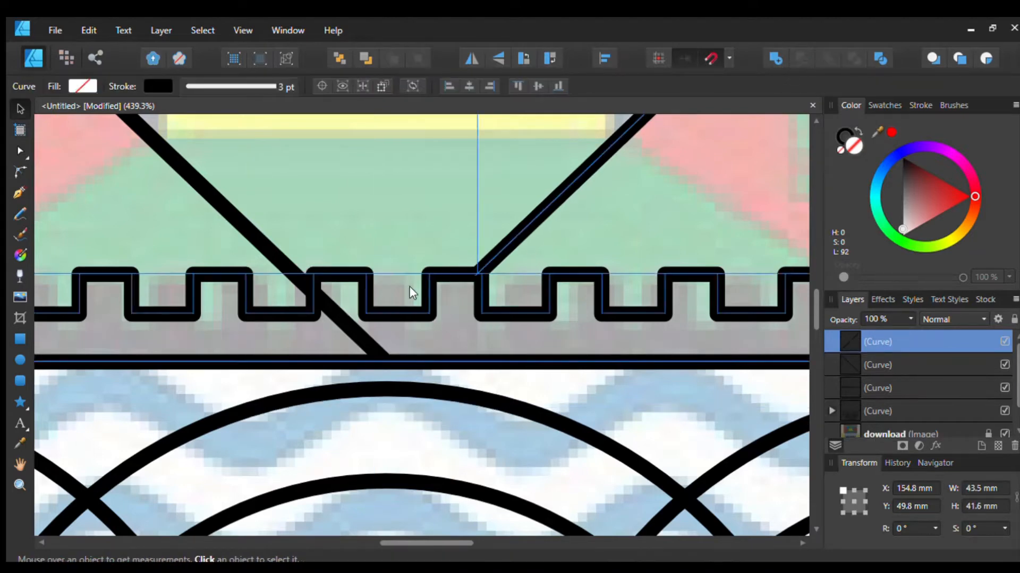
Step: Try to trim the left diagonal's lower end by subtracting the same rectangle from it
{"action": "key", "text": "ctrl+v"}
{"action": "left_click", "coordinate": [275, 246], "text": "shift"}
{"action": "left_click", "coordinate": [801, 58]}
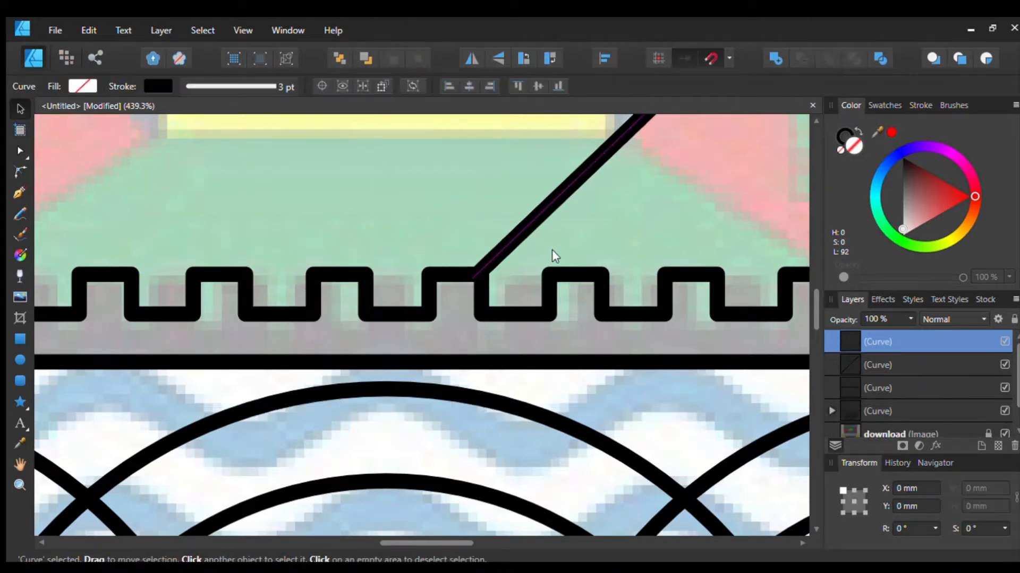
{"action": "key", "text": "ctrl+z"}
{"action": "left_click", "coordinate": [310, 254]}
{"action": "left_click", "coordinate": [287, 269]}
{"action": "left_click", "coordinate": [282, 260], "text": "shift"}
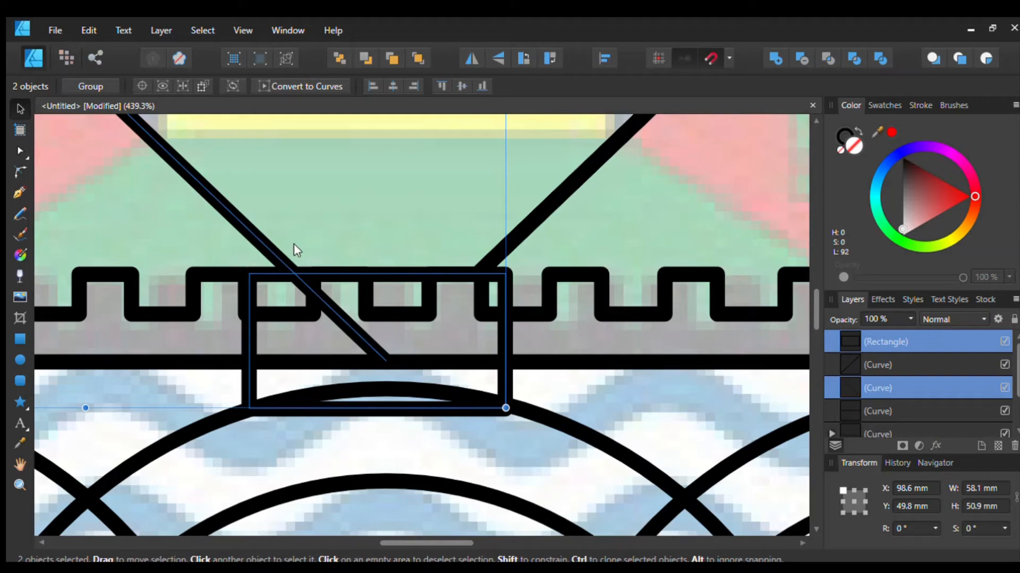
{"action": "left_click", "coordinate": [802, 59]}
{"action": "key", "text": "ctrl+z"}
Step: Realign the left diagonal to the shield edge at X 98.6 mm, Y 49.8 mm and subtract the rectangle from it
{"action": "scroll", "coordinate": [511, 270], "scroll_direction": "down", "scroll_amount": 4}
{"action": "left_click", "coordinate": [450, 259]}
{"action": "left_click", "coordinate": [449, 270]}
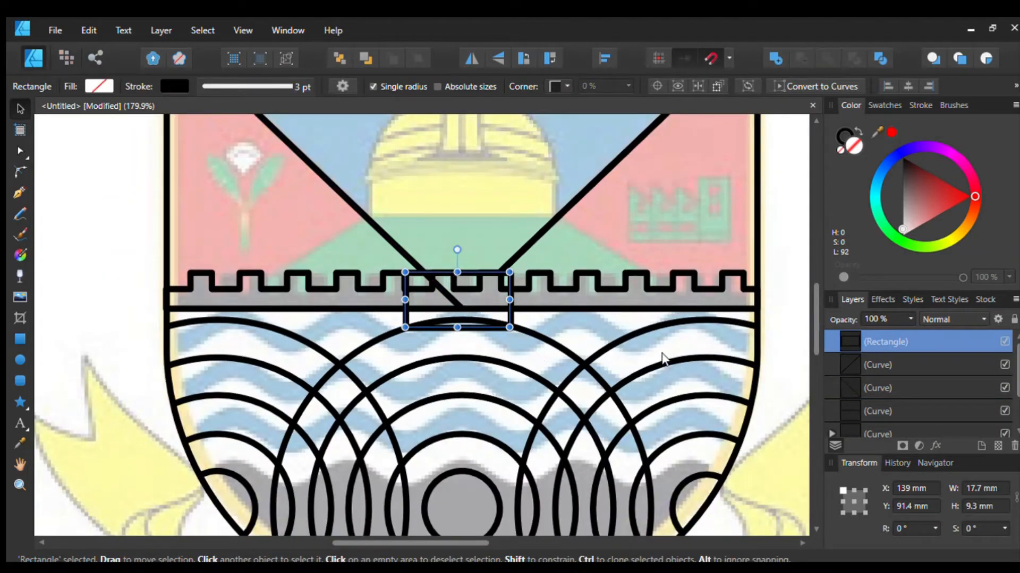
{"action": "left_click", "coordinate": [393, 242]}
{"action": "scroll", "coordinate": [393, 244], "scroll_direction": "up", "scroll_amount": 3}
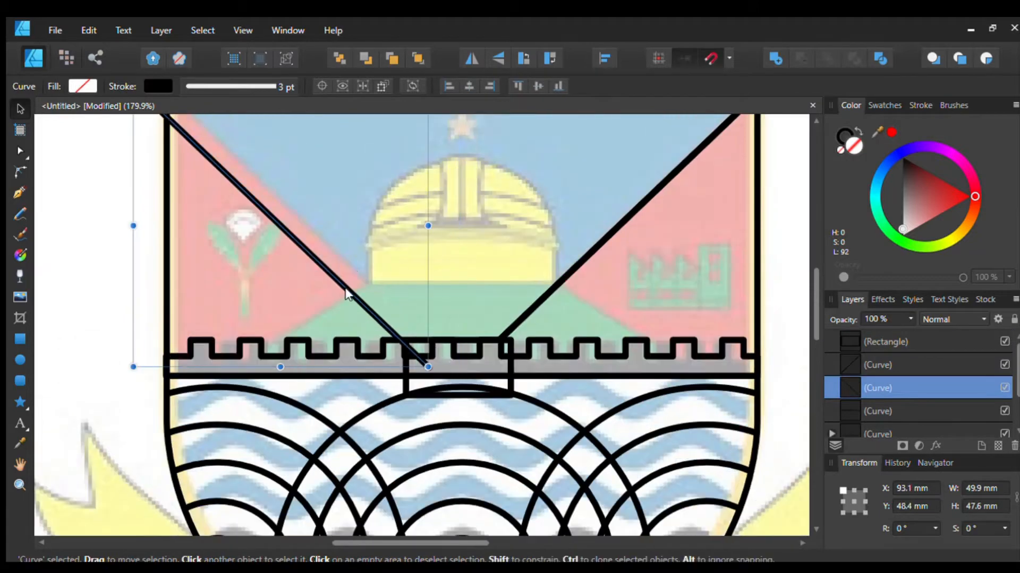
{"action": "left_click_drag", "start_coordinate": [346, 294], "coordinate": [378, 301]}
{"action": "left_click", "coordinate": [470, 359]}
{"action": "left_click", "coordinate": [383, 305], "text": "shift"}
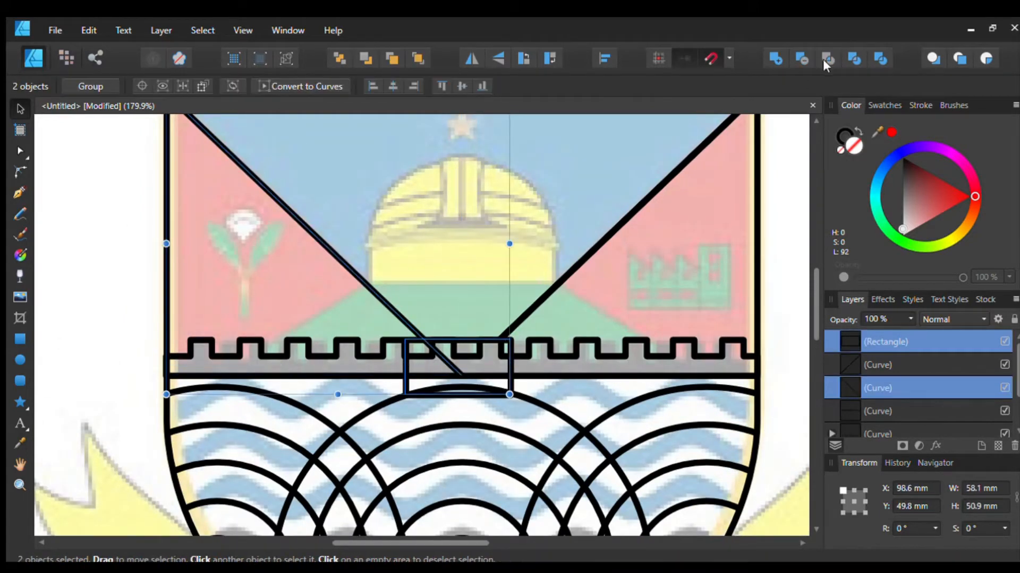
{"action": "left_click", "coordinate": [792, 51]}
Step: Duplicate the trimmed right diagonal, flip the copy horizontally and place it against the shield's left edge at X 98.5 mm
{"action": "scroll", "coordinate": [566, 313], "scroll_direction": "down", "scroll_amount": 3}
{"action": "left_click", "coordinate": [586, 259]}
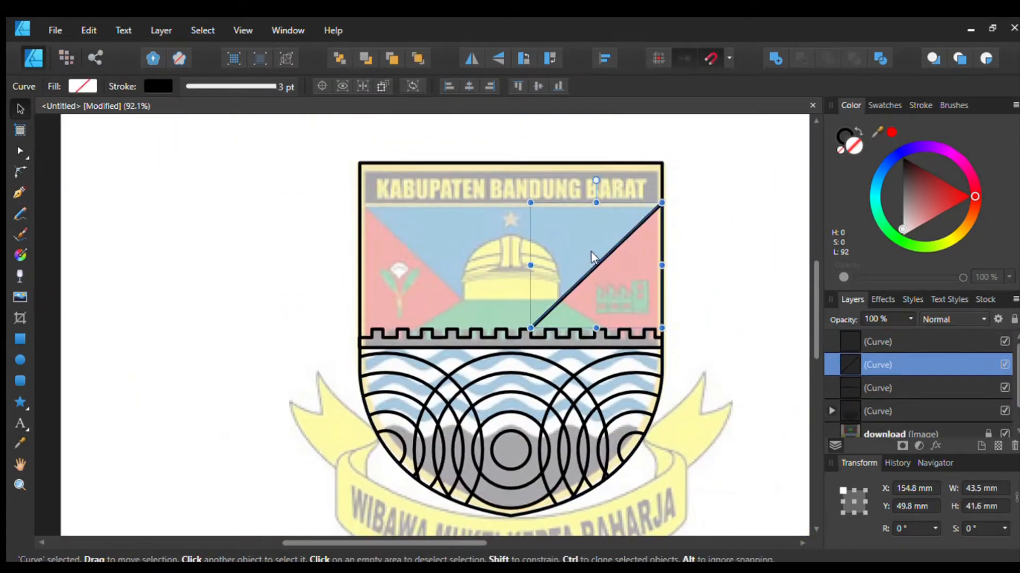
{"action": "scroll", "coordinate": [627, 313], "scroll_direction": "up", "scroll_amount": 3}
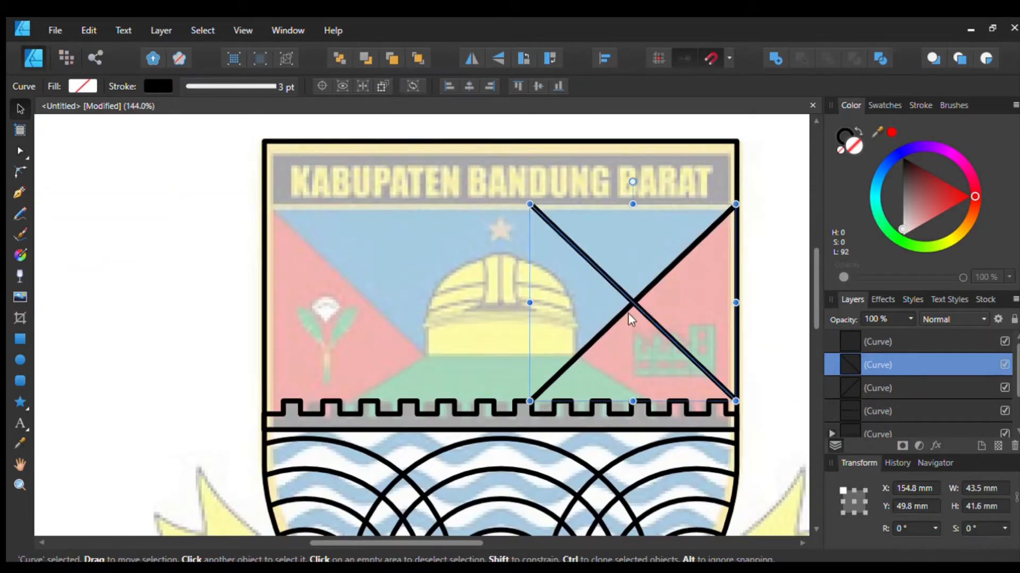
{"action": "left_click_drag", "start_coordinate": [627, 313], "coordinate": [374, 317]}
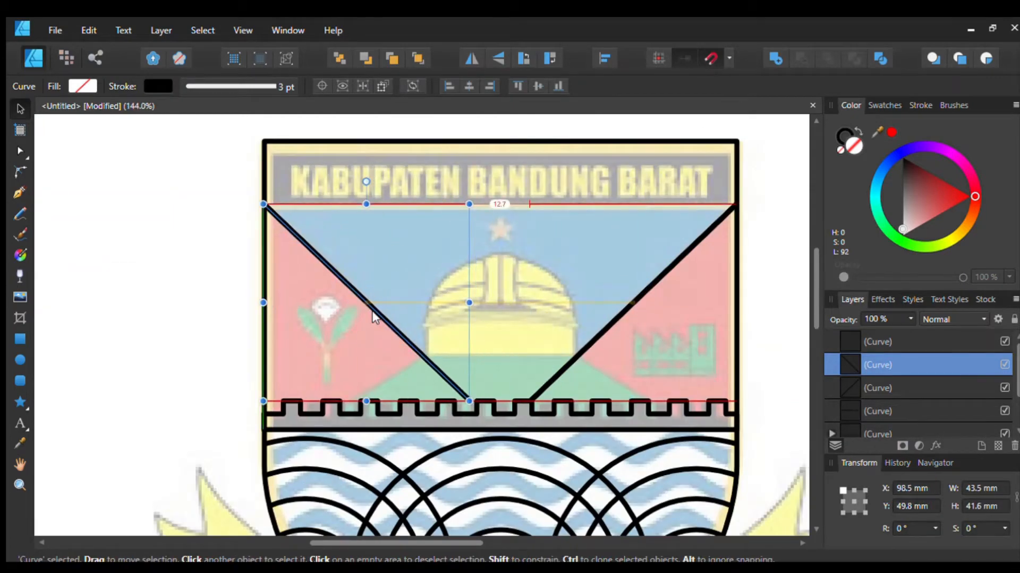
Step: Extend the left diagonal's lower node to the neighbouring merlon's side at X 143.3 mm, Y 92.6 mm
{"action": "scroll", "coordinate": [471, 393], "scroll_direction": "up", "scroll_amount": 5}
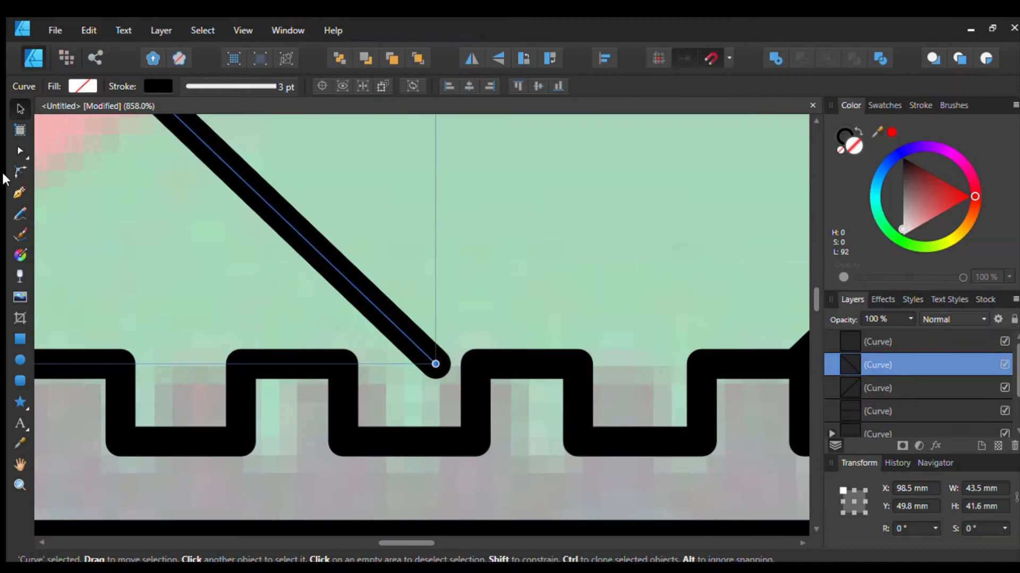
{"action": "left_click", "coordinate": [20, 151]}
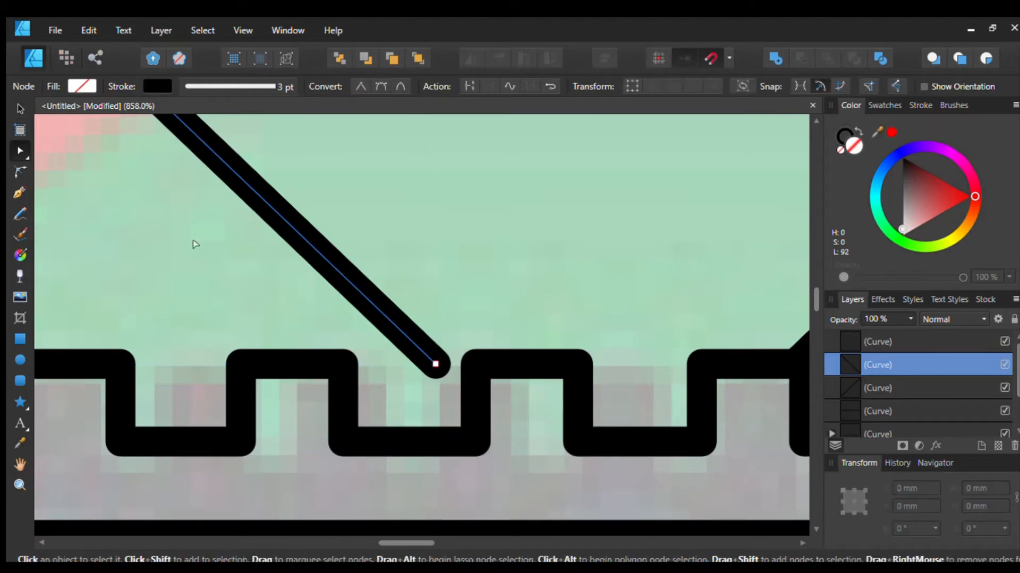
{"action": "left_click", "coordinate": [436, 364]}
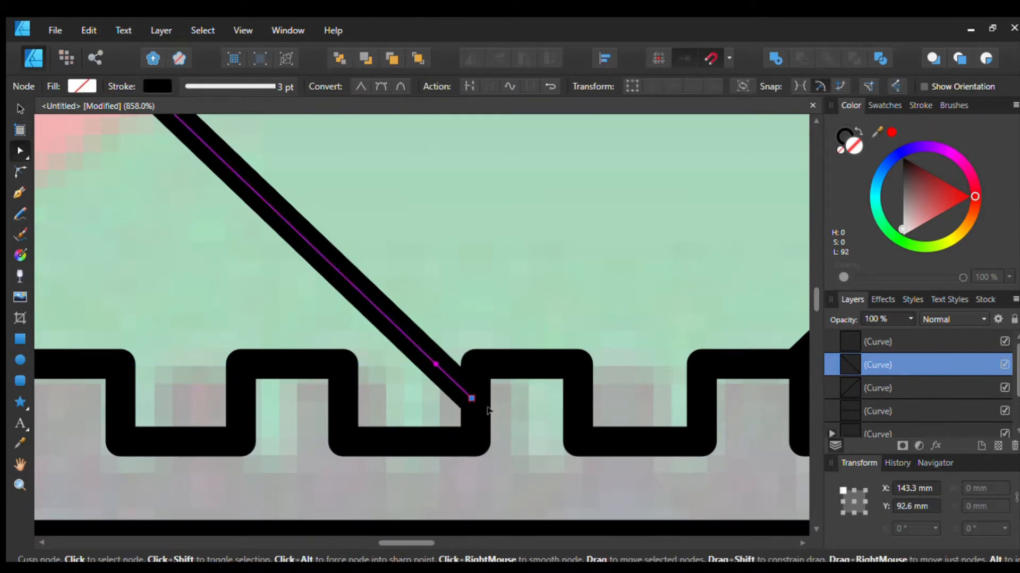
{"action": "scroll", "coordinate": [489, 414], "scroll_direction": "down", "scroll_amount": 8}
{"action": "left_click", "coordinate": [688, 370]}
Step: Try to extend the right diagonal's lower node to the merlon's side at X 155.4 mm, Y 92.7 mm
{"action": "scroll", "coordinate": [576, 348], "scroll_direction": "up", "scroll_amount": 4}
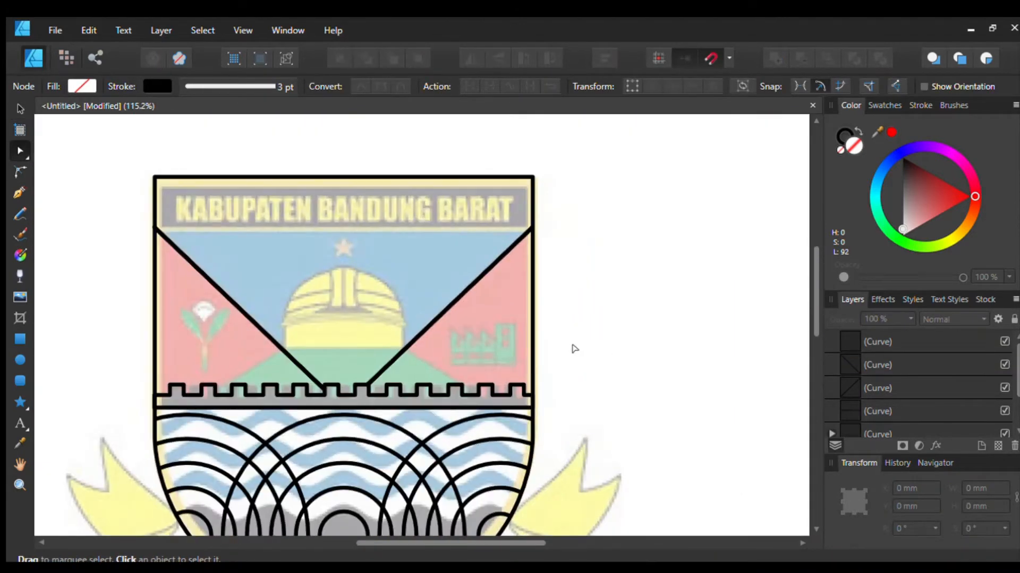
{"action": "left_click", "coordinate": [412, 391]}
{"action": "scroll", "coordinate": [409, 390], "scroll_direction": "up", "scroll_amount": 2}
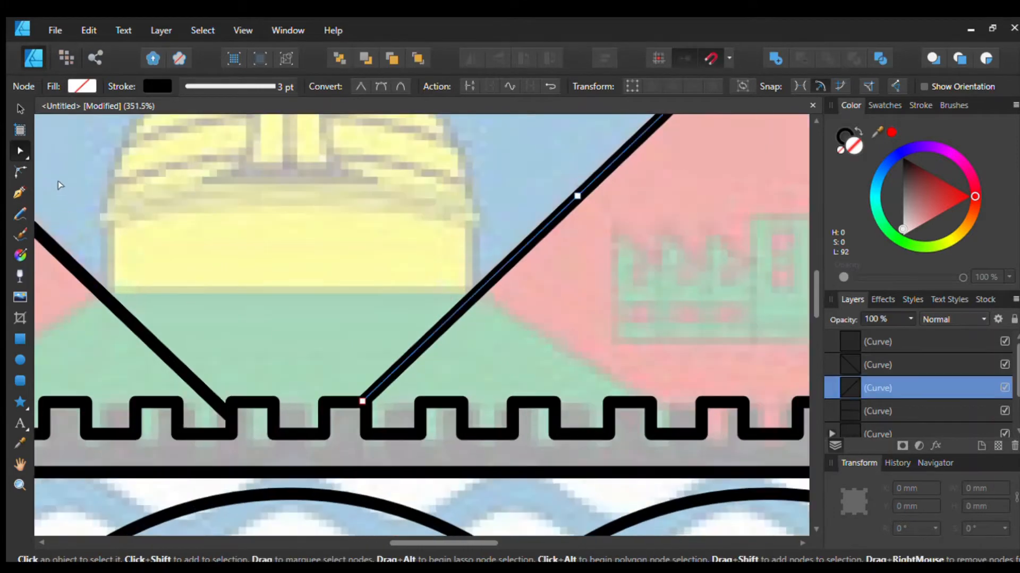
{"action": "left_click_drag", "start_coordinate": [362, 402], "coordinate": [374, 425]}
{"action": "scroll", "coordinate": [373, 425], "scroll_direction": "up", "scroll_amount": 4}
{"action": "scroll", "coordinate": [395, 445], "scroll_direction": "down", "scroll_amount": 8}
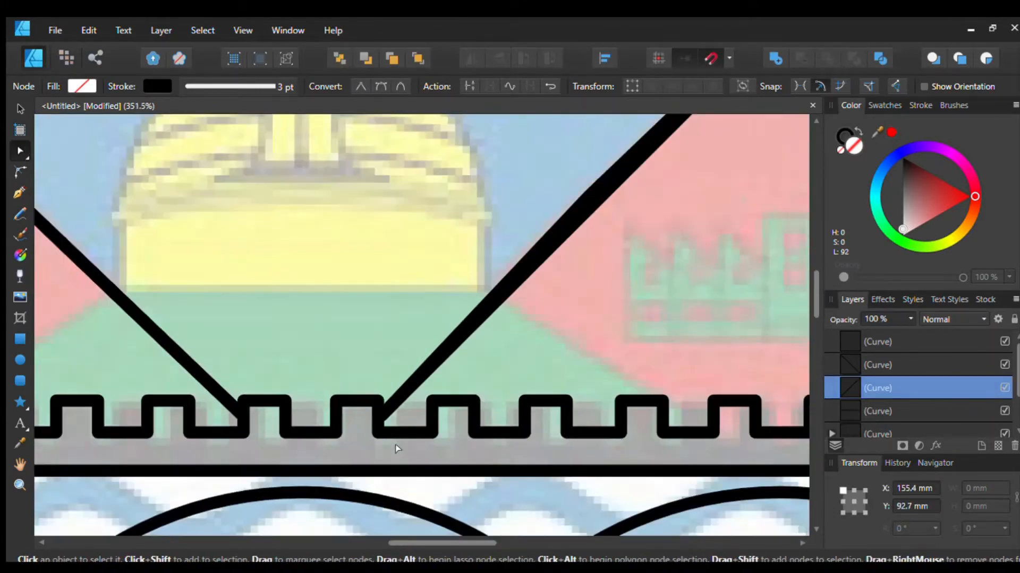
Step: Nudge the right diagonal's lower node to X 155.3 mm and undo both of its node moves
{"action": "scroll", "coordinate": [398, 426], "scroll_direction": "up", "scroll_amount": 12}
{"action": "left_click_drag", "start_coordinate": [363, 404], "coordinate": [342, 394]}
{"action": "scroll", "coordinate": [374, 395], "scroll_direction": "down", "scroll_amount": 7}
{"action": "scroll", "coordinate": [377, 398], "scroll_direction": "up", "scroll_amount": 7}
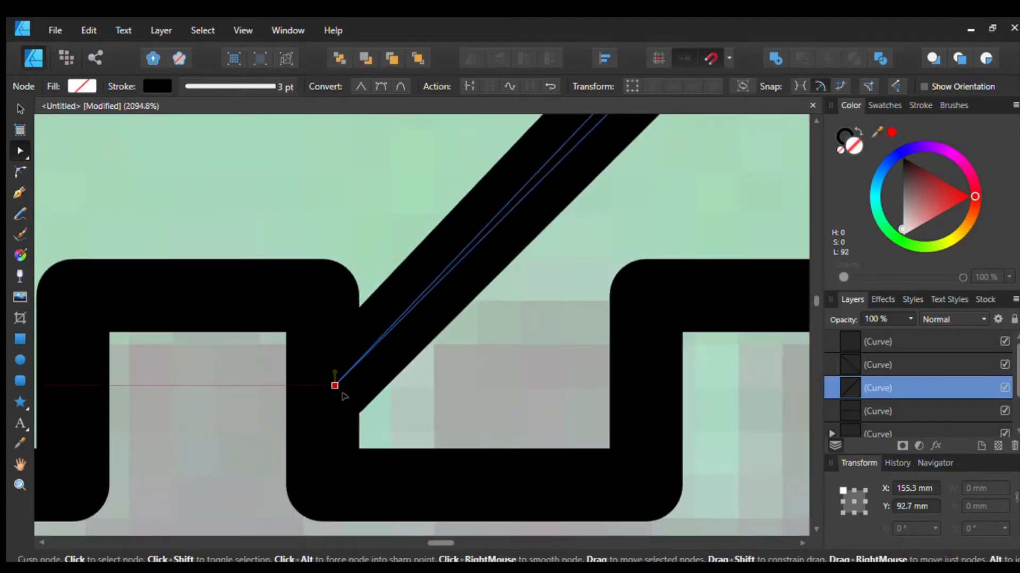
{"action": "scroll", "coordinate": [344, 396], "scroll_direction": "down", "scroll_amount": 15}
{"action": "key", "text": "ctrl+z"}
{"action": "scroll", "coordinate": [346, 350], "scroll_direction": "up", "scroll_amount": 3}
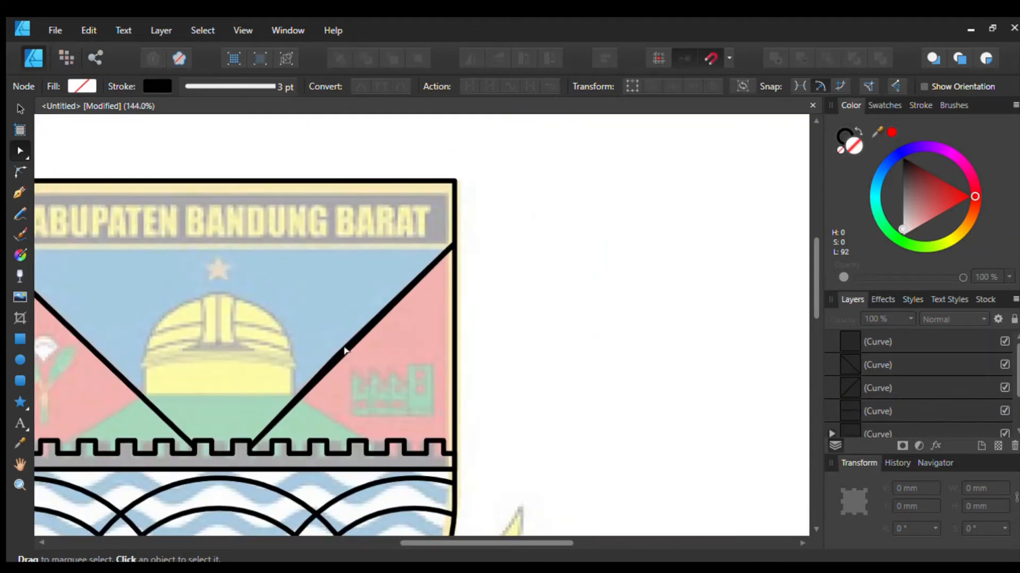
{"action": "key", "text": "ctrl+z"}
{"action": "scroll", "coordinate": [255, 452], "scroll_direction": "up", "scroll_amount": 2}
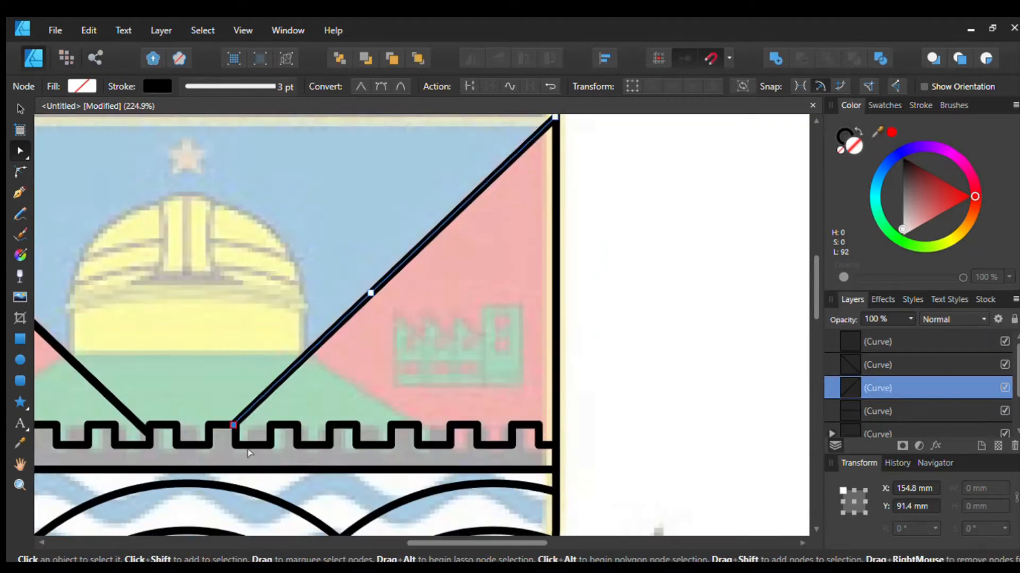
Step: Shear the right diagonal vertically by about -2.5° so its lower end drops into the merlon's side
{"action": "left_click", "coordinate": [13, 103]}
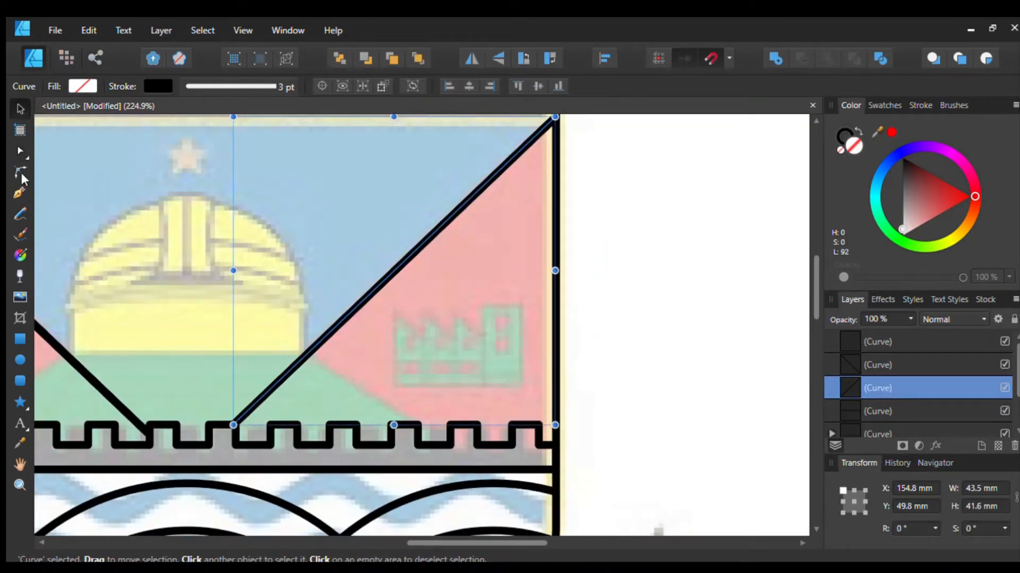
{"action": "scroll", "coordinate": [260, 446], "scroll_direction": "up", "scroll_amount": 9}
{"action": "scroll", "coordinate": [85, 268], "scroll_direction": "down", "scroll_amount": 12}
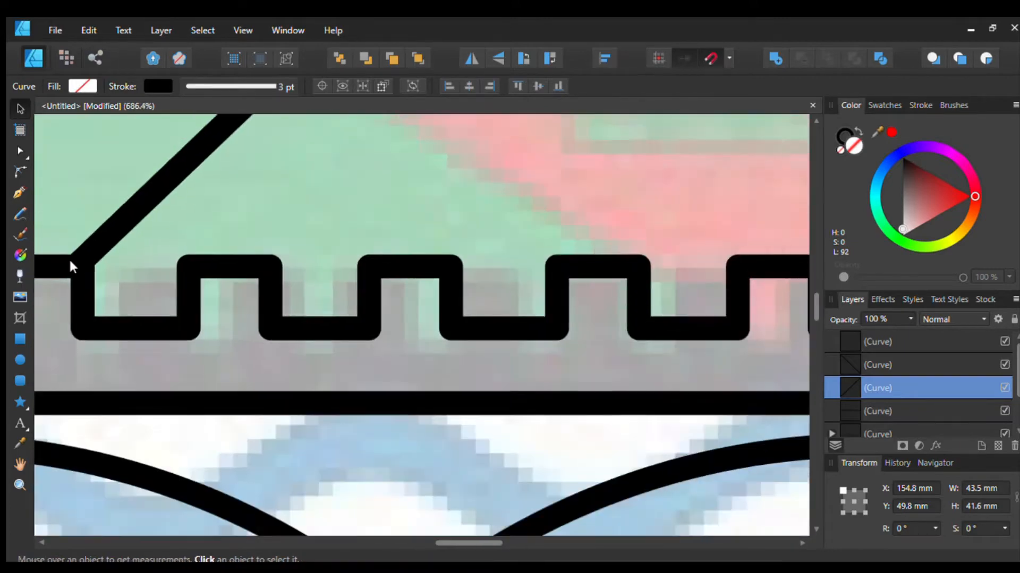
{"action": "scroll", "coordinate": [32, 258], "scroll_direction": "up", "scroll_amount": 3}
{"action": "scroll", "coordinate": [31, 258], "scroll_direction": "up", "scroll_amount": 2}
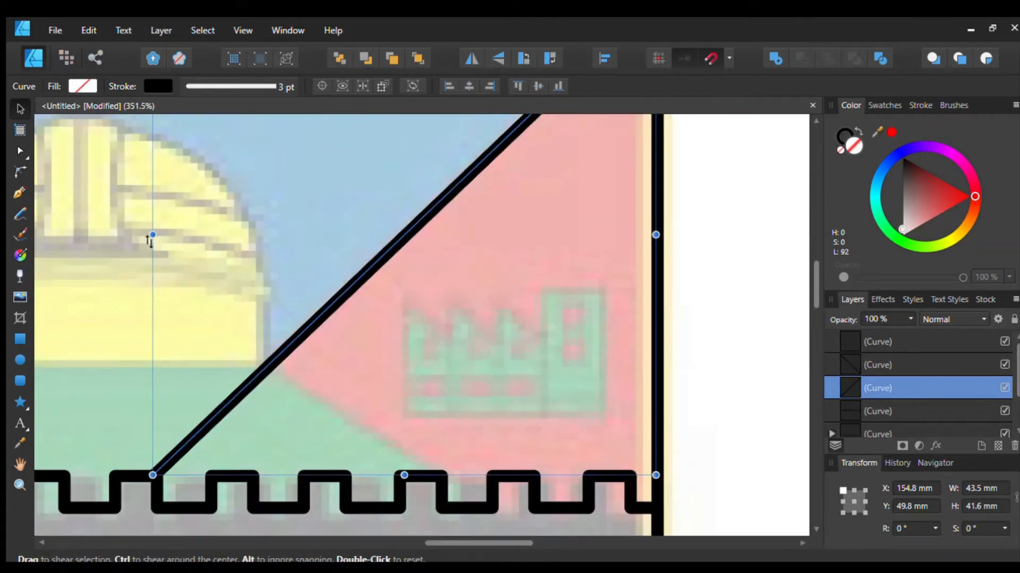
{"action": "left_click_drag", "start_coordinate": [151, 236], "coordinate": [139, 257]}
{"action": "scroll", "coordinate": [119, 294], "scroll_direction": "down", "scroll_amount": 11}
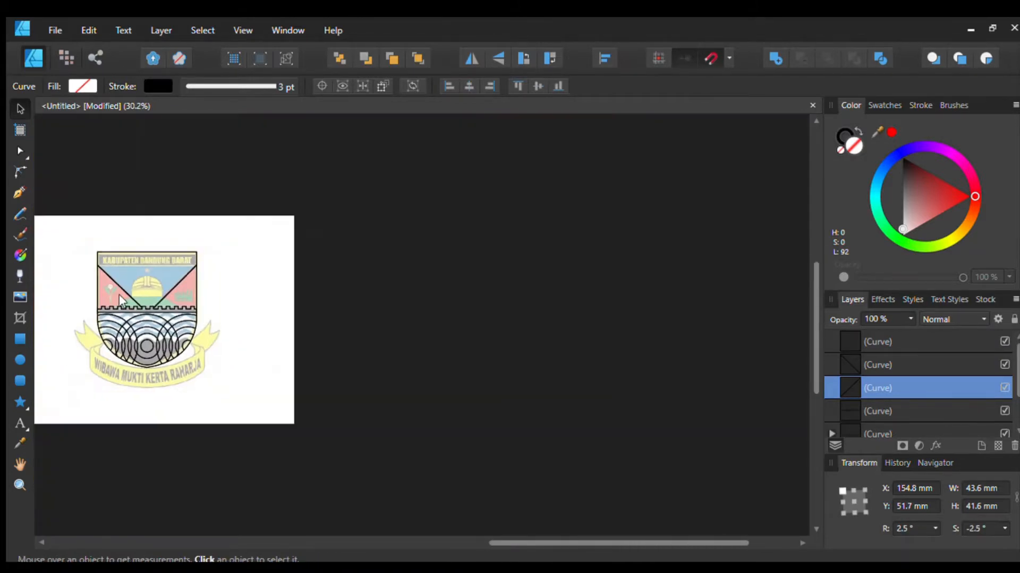
Step: Move the right diagonal's lower node inside the merlon's side line at X 155.2 mm, Y 92.9 mm and deselect the curve
{"action": "scroll", "coordinate": [120, 298], "scroll_direction": "up", "scroll_amount": 8}
{"action": "scroll", "coordinate": [344, 328], "scroll_direction": "up", "scroll_amount": 3}
{"action": "left_click", "coordinate": [344, 328]}
{"action": "scroll", "coordinate": [396, 362], "scroll_direction": "up", "scroll_amount": 3}
{"action": "left_click", "coordinate": [412, 336]}
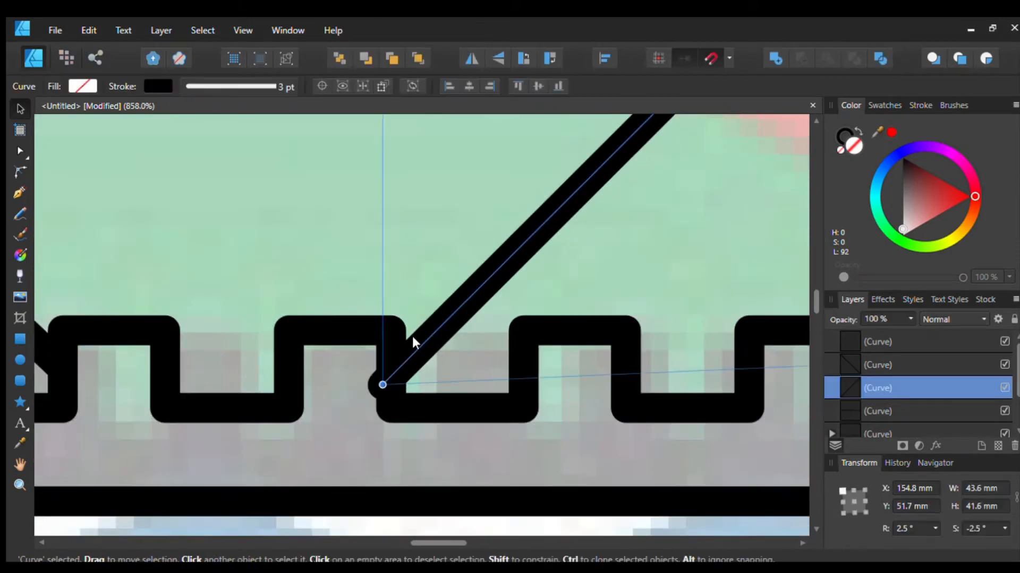
{"action": "left_click", "coordinate": [16, 150]}
{"action": "scroll", "coordinate": [446, 372], "scroll_direction": "up", "scroll_amount": 4}
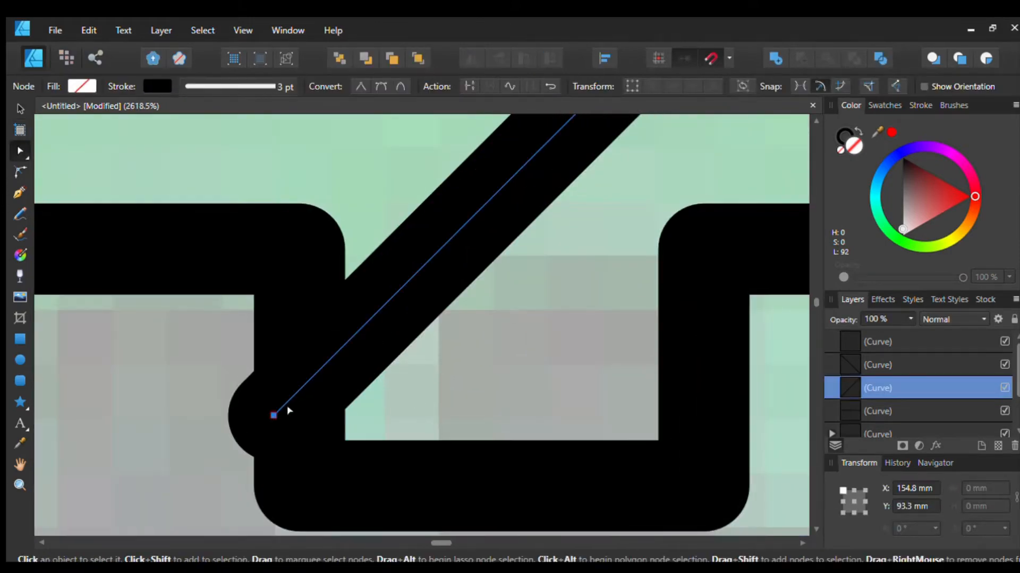
{"action": "left_click_drag", "start_coordinate": [282, 427], "coordinate": [317, 400]}
{"action": "scroll", "coordinate": [318, 401], "scroll_direction": "down", "scroll_amount": 14}
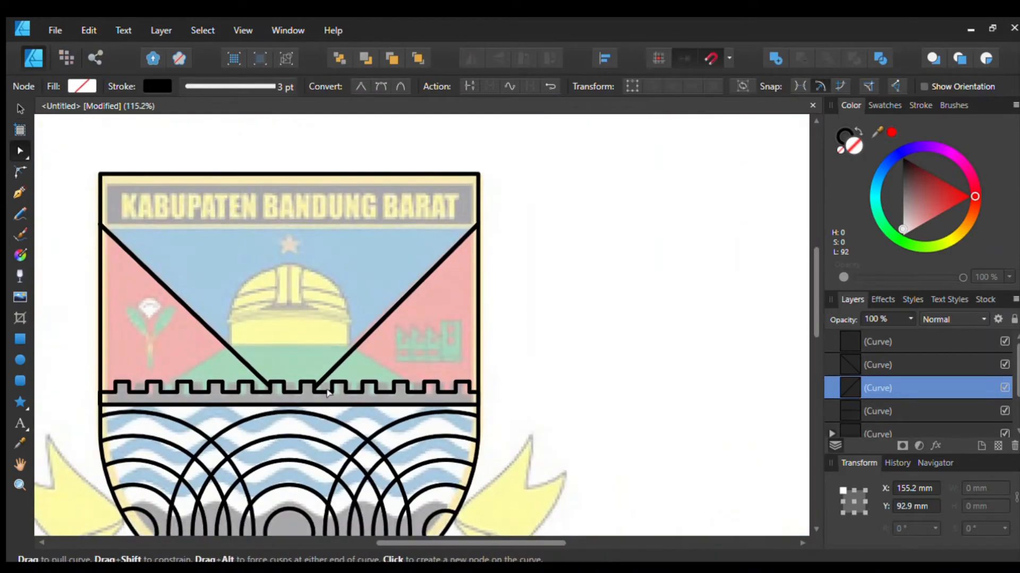
{"action": "left_click", "coordinate": [314, 343]}
{"action": "scroll", "coordinate": [314, 342], "scroll_direction": "down", "scroll_amount": 4}
{"action": "scroll", "coordinate": [316, 343], "scroll_direction": "up", "scroll_amount": 3}
{"action": "scroll", "coordinate": [324, 334], "scroll_direction": "down", "scroll_amount": 3}
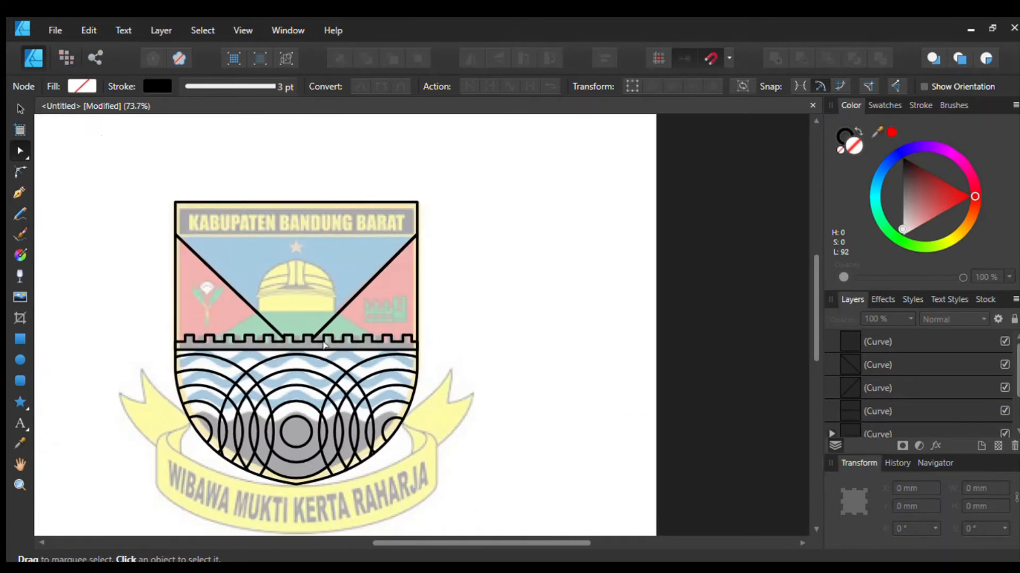
{"action": "scroll", "coordinate": [335, 322], "scroll_direction": "up", "scroll_amount": 1}
Step: Trace the green hill with straight Pen segments from the wall up to Y 81 mm, across to X 165.7 mm, and down to X 184 mm
{"action": "left_click", "coordinate": [20, 109]}
{"action": "scroll", "coordinate": [312, 368], "scroll_direction": "up", "scroll_amount": 3}
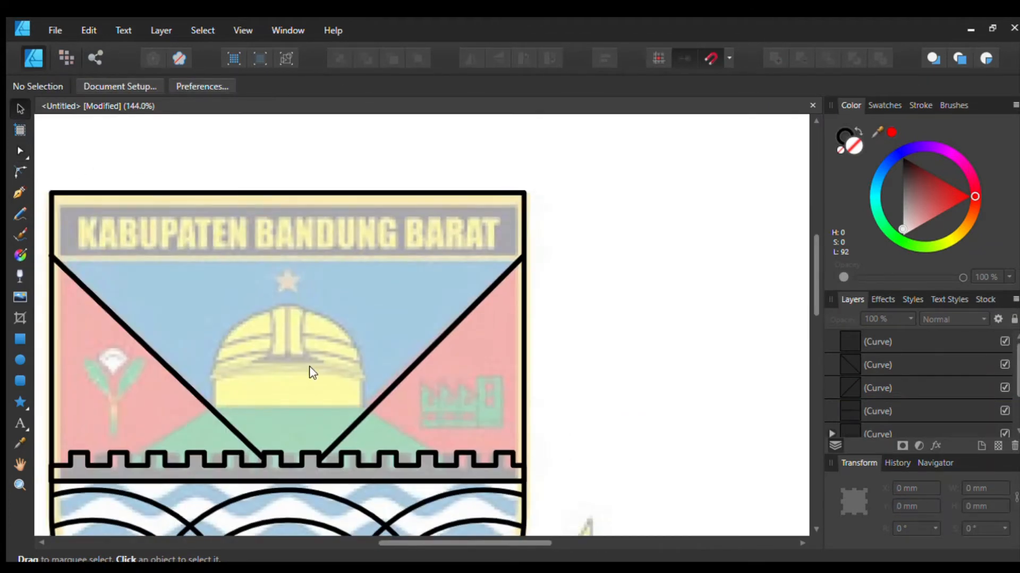
{"action": "scroll", "coordinate": [221, 399], "scroll_direction": "up", "scroll_amount": 1}
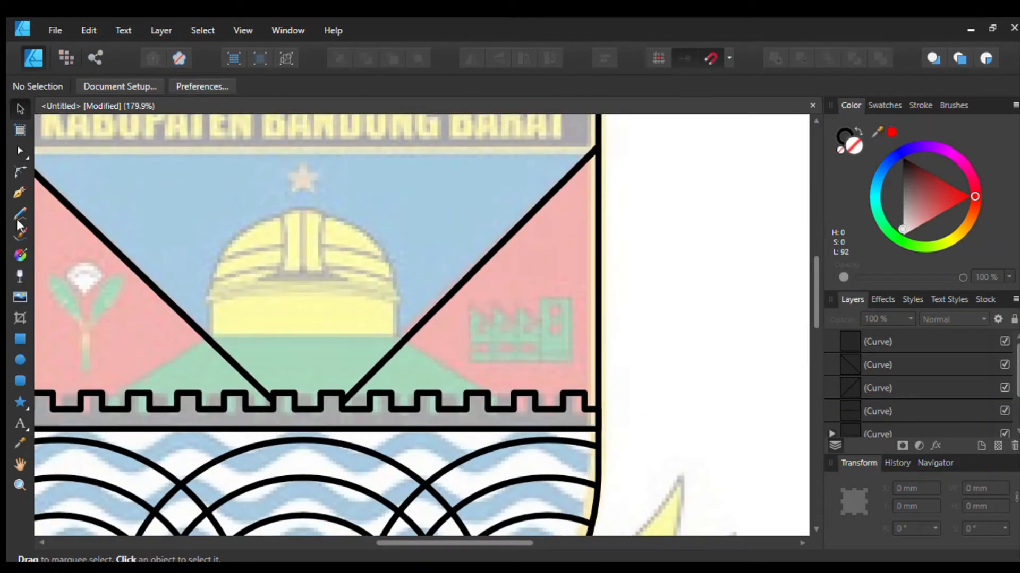
{"action": "key", "text": "p"}
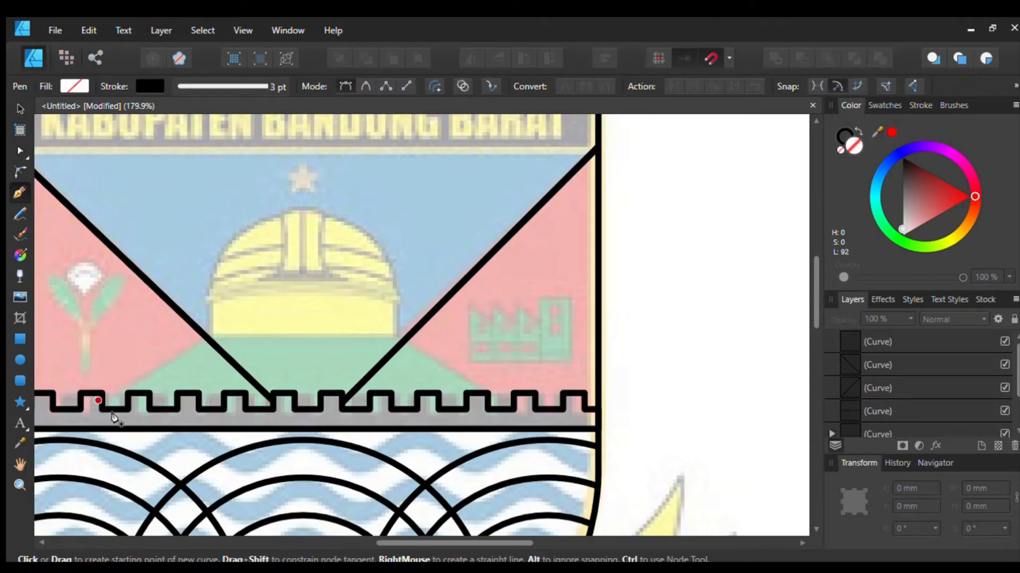
{"action": "left_click", "coordinate": [112, 414]}
{"action": "left_click", "coordinate": [212, 331]}
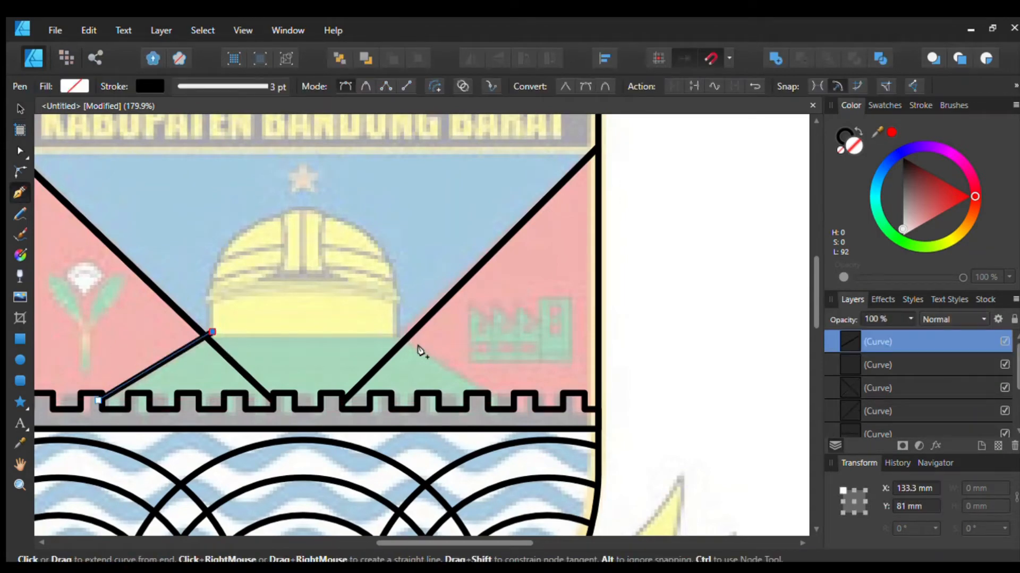
{"action": "left_click", "coordinate": [417, 352]}
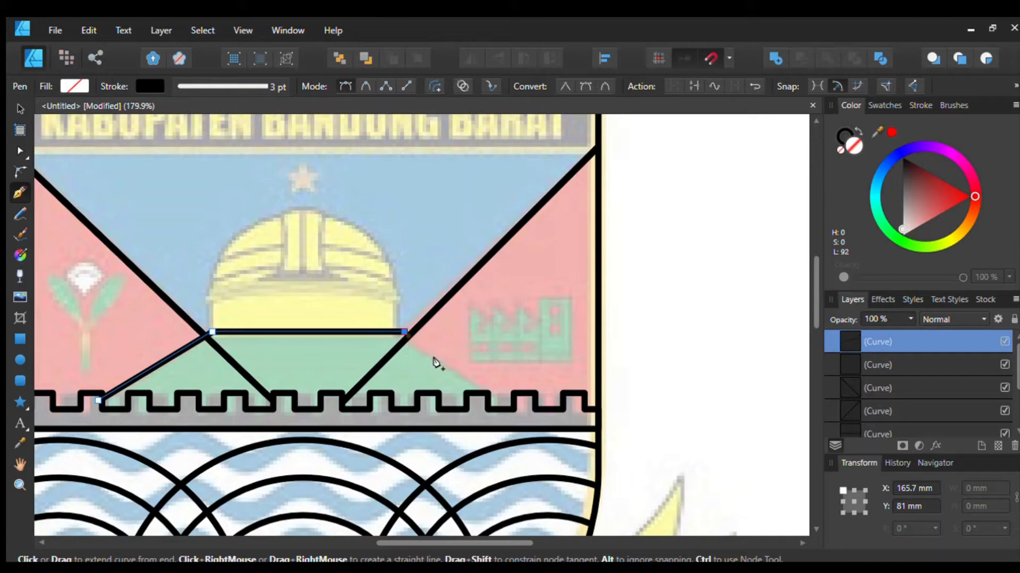
{"action": "left_click", "coordinate": [529, 420]}
{"action": "scroll", "coordinate": [414, 393], "scroll_direction": "down", "scroll_amount": 4}
{"action": "scroll", "coordinate": [415, 393], "scroll_direction": "up", "scroll_amount": 3}
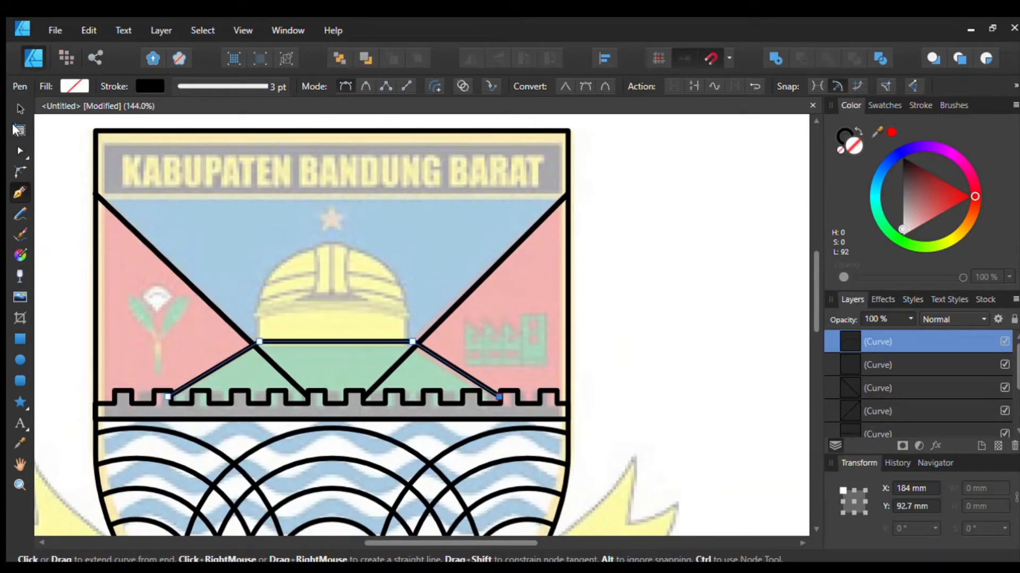
{"action": "left_click", "coordinate": [19, 108]}
{"action": "left_click", "coordinate": [407, 331]}
Step: Draw a rectangle about 32 mm wide and 6.4 mm high over the yellow helmet's base, resting on the hill's flat top
{"action": "scroll", "coordinate": [286, 330], "scroll_direction": "up", "scroll_amount": 2}
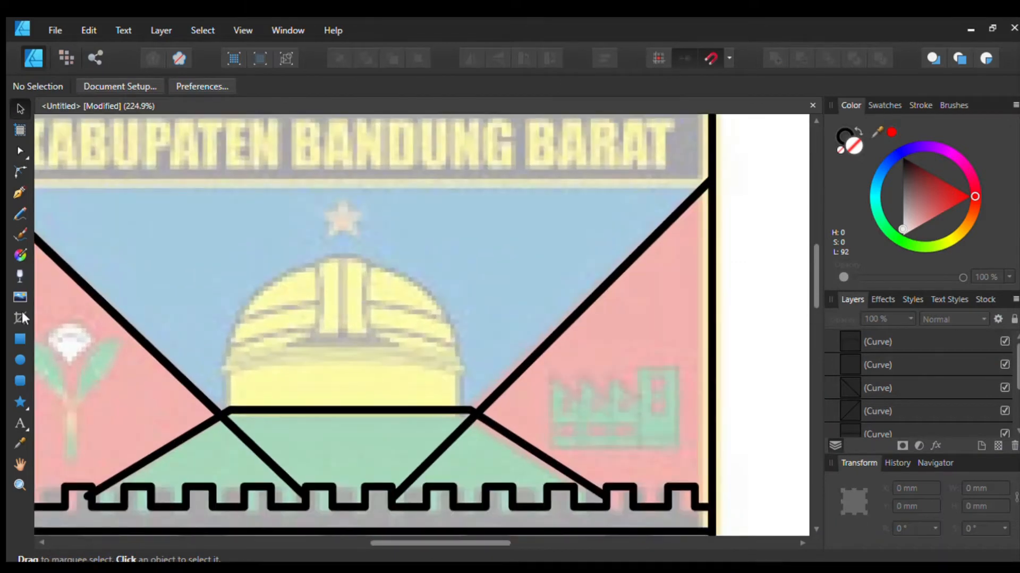
{"action": "left_click", "coordinate": [14, 338]}
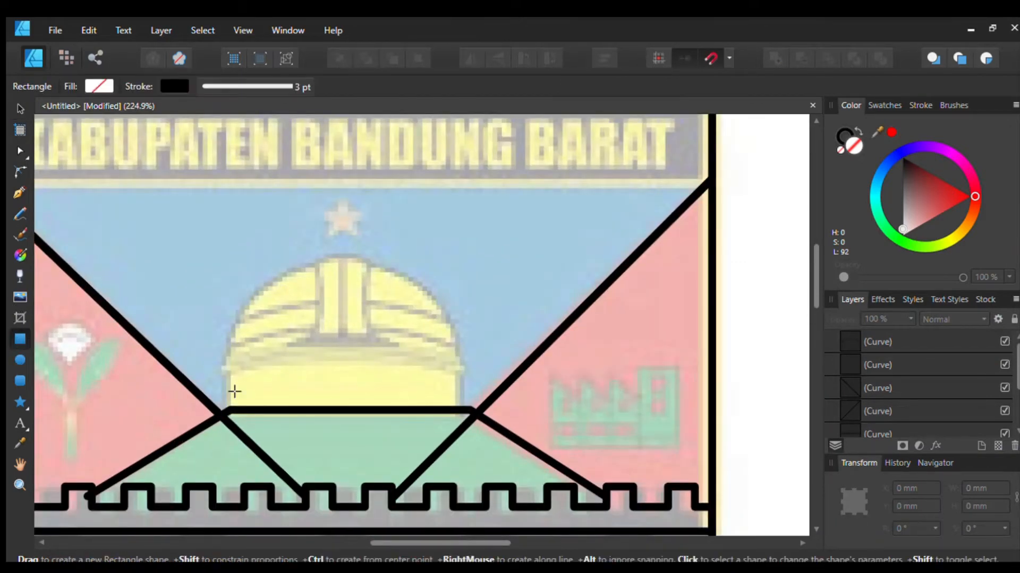
{"action": "left_click_drag", "start_coordinate": [230, 368], "coordinate": [466, 410]}
Step: Draw an ellipse about 32 mm wide and 24.5 mm high over the helmet dome, matched to the base rectangle's width
{"action": "key", "text": "m"}
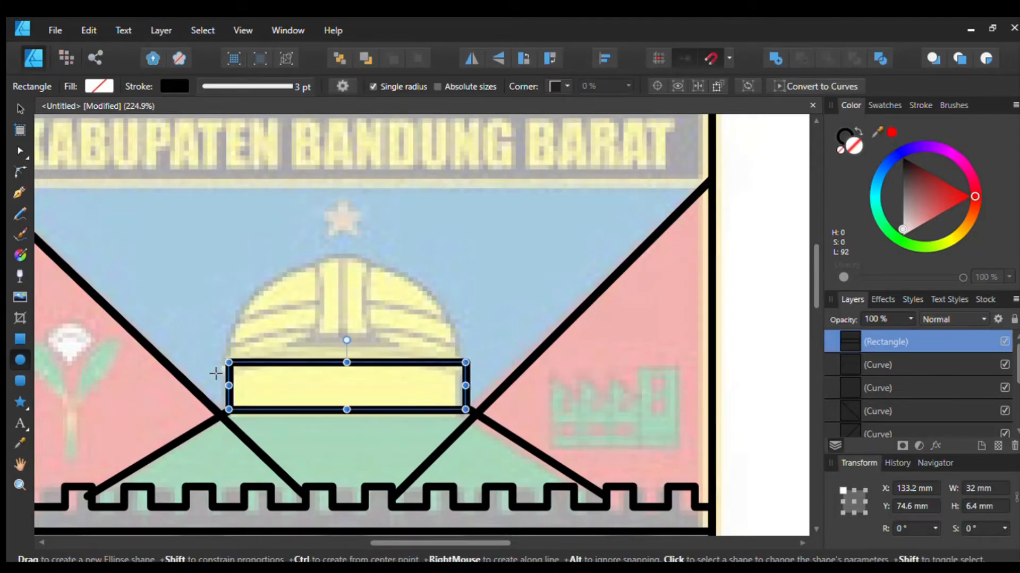
{"action": "left_click_drag", "start_coordinate": [217, 438], "coordinate": [478, 257]}
{"action": "left_click_drag", "start_coordinate": [478, 346], "coordinate": [465, 346]}
{"action": "left_click", "coordinate": [20, 111]}
{"action": "scroll", "coordinate": [472, 406], "scroll_direction": "up", "scroll_amount": 2}
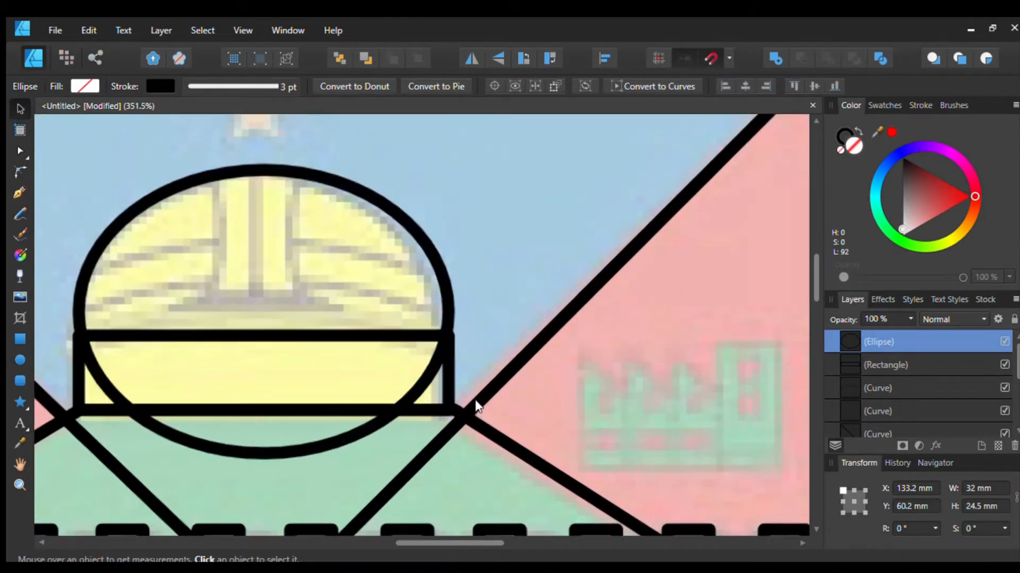
Step: Convert the helmet ellipse to curves and raise its bottom node so the shape is about 17.3 mm high
{"action": "left_click", "coordinate": [19, 153]}
{"action": "left_click_drag", "start_coordinate": [212, 439], "coordinate": [291, 482]}
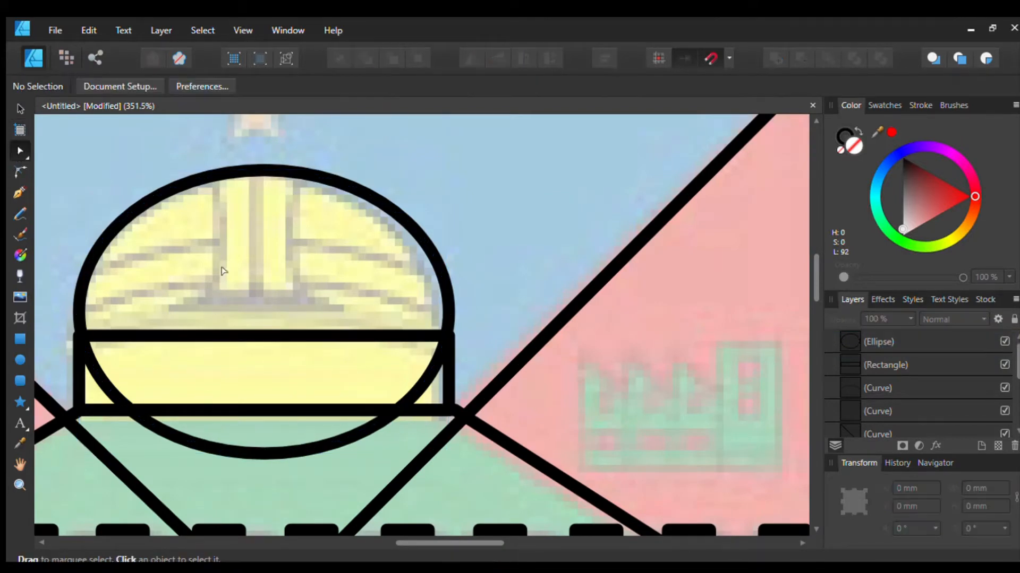
{"action": "left_click", "coordinate": [322, 169]}
{"action": "key", "text": "ctrl+Return"}
{"action": "left_click_drag", "start_coordinate": [224, 483], "coordinate": [299, 402]}
{"action": "scroll", "coordinate": [274, 265], "scroll_direction": "up", "scroll_amount": 1}
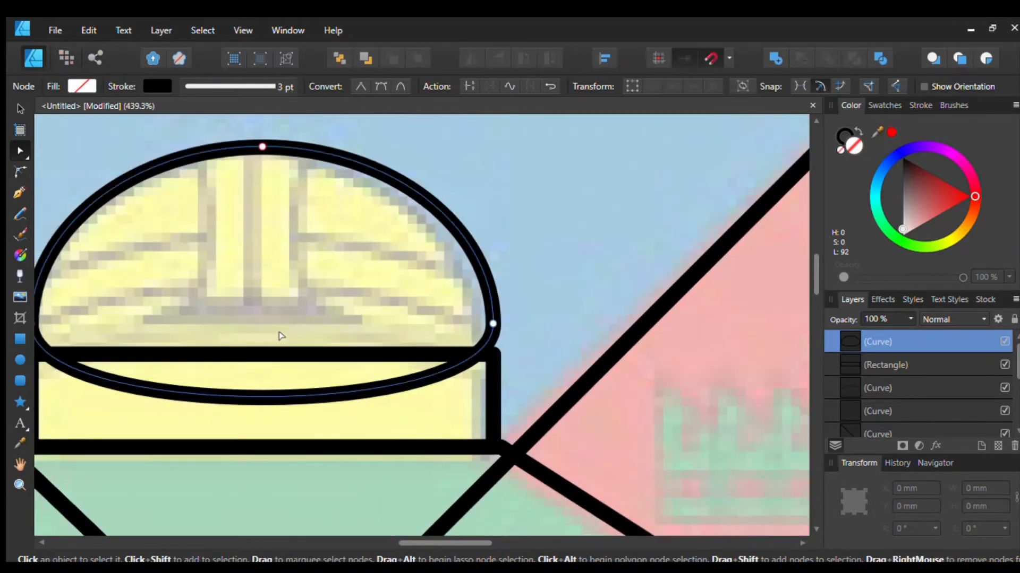
{"action": "left_click_drag", "start_coordinate": [280, 335], "coordinate": [371, 359]}
{"action": "left_click", "coordinate": [19, 109]}
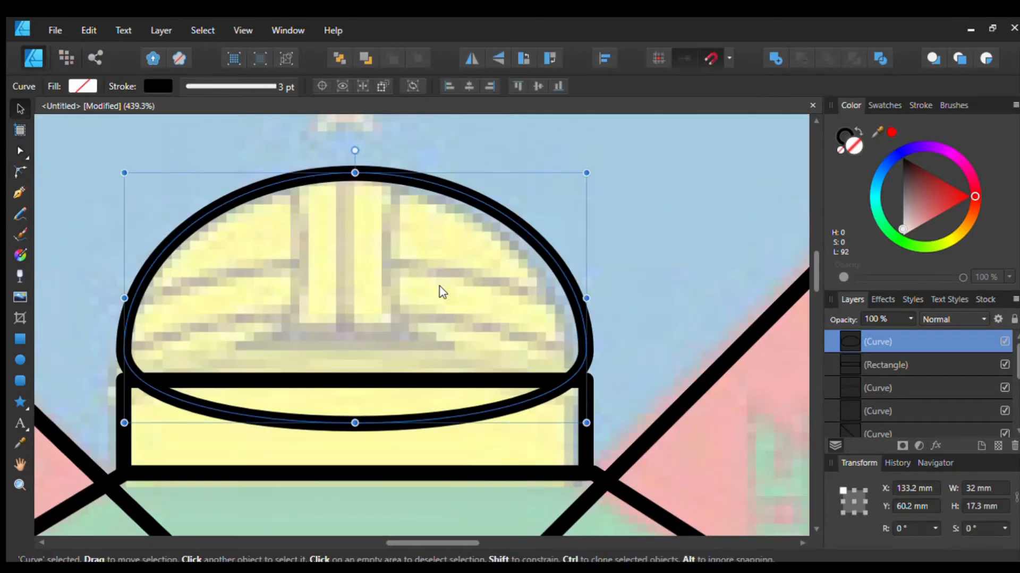
Step: Duplicate the dome curve twice, flattening the copies so their tops sit at about Y 66.3 mm and Y 70 mm
{"action": "key", "text": "ctrl+j"}
{"action": "left_click_drag", "start_coordinate": [355, 173], "coordinate": [356, 315]}
{"action": "key", "text": "ctrl+j"}
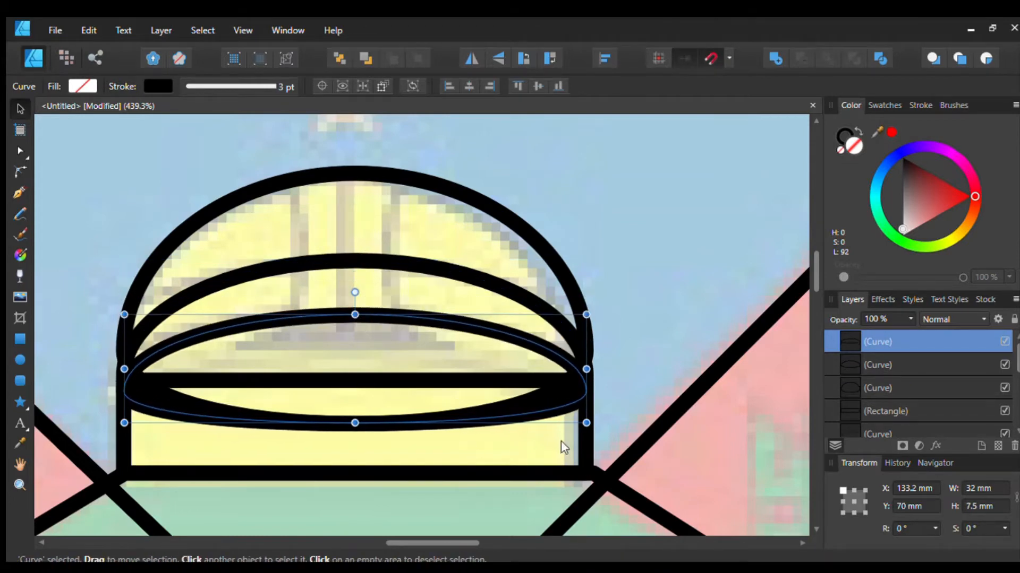
Step: Paste a copy of the helmet's base rectangle in place and subtract it from the lowest arc curve
{"action": "left_click", "coordinate": [579, 437]}
{"action": "key", "text": "ctrl+c"}
{"action": "left_click", "coordinate": [652, 327]}
{"action": "key", "text": "ctrl+v"}
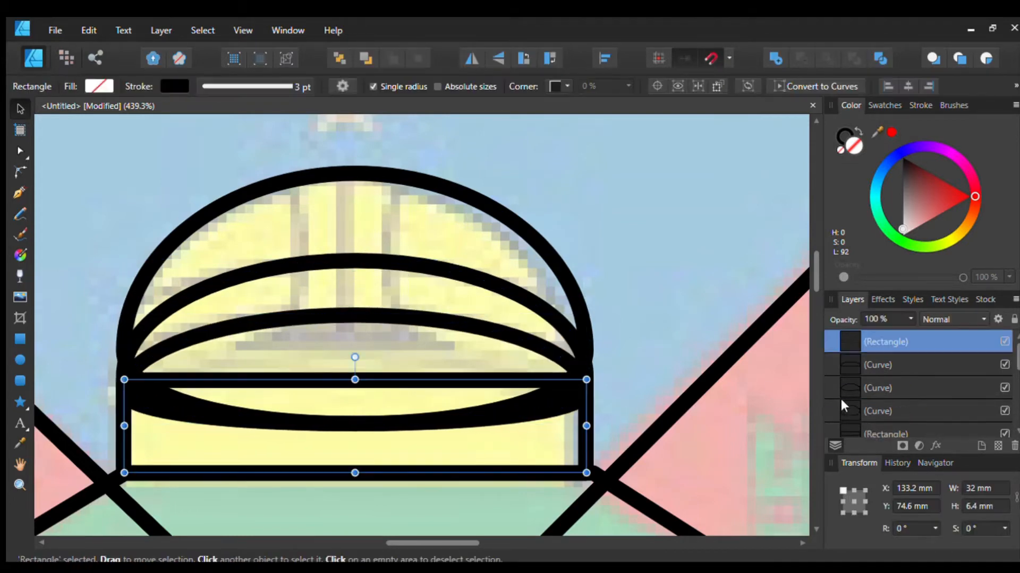
{"action": "left_click", "coordinate": [473, 316], "text": "shift"}
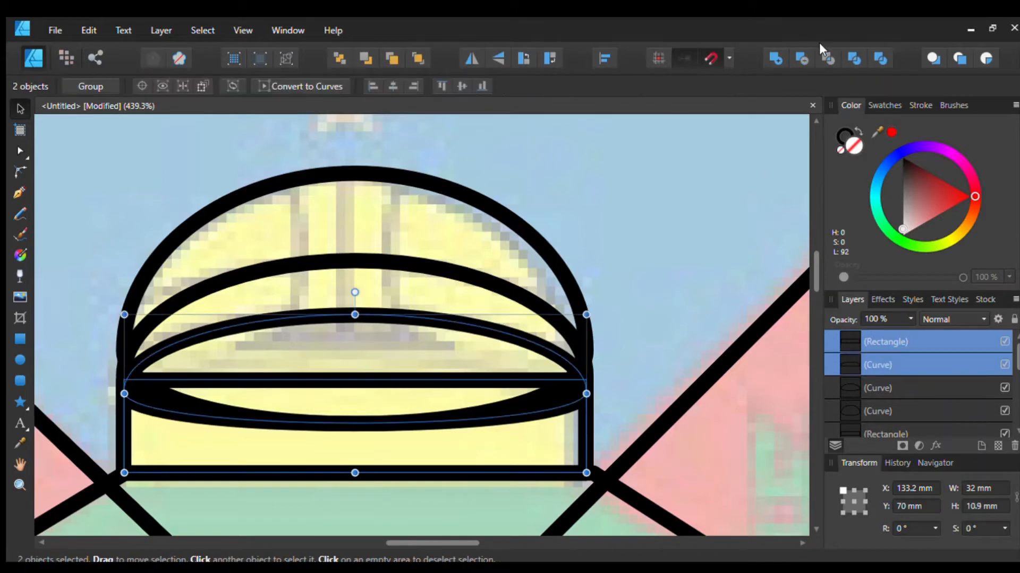
{"action": "left_click", "coordinate": [802, 58]}
Step: Subtract pasted copies of the base rectangle from the middle arc and from the outer dome curve
{"action": "key", "text": "ctrl+v"}
{"action": "left_click", "coordinate": [443, 268], "text": "shift"}
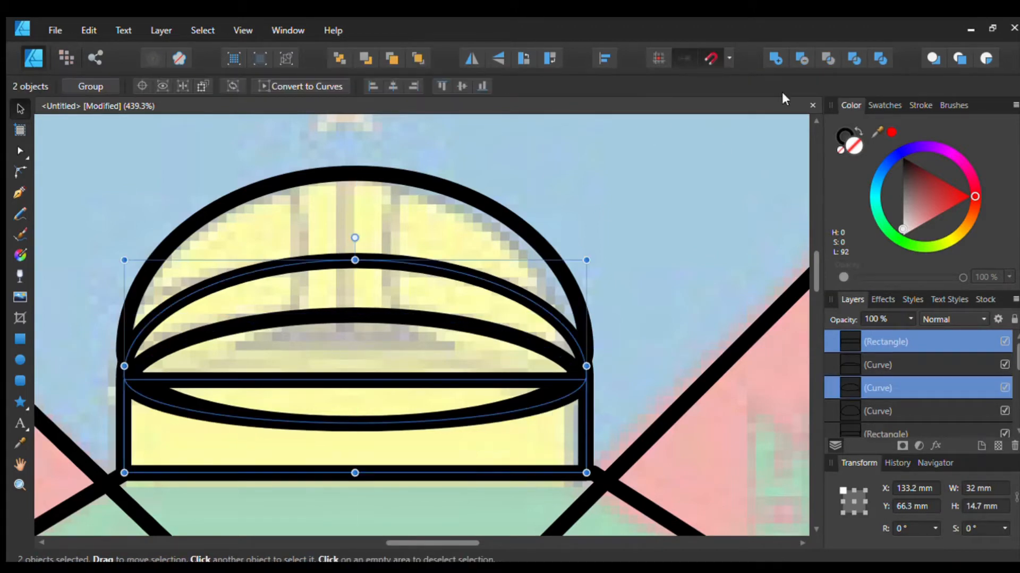
{"action": "left_click", "coordinate": [801, 58]}
{"action": "key", "text": "ctrl+v"}
{"action": "left_click", "coordinate": [502, 208], "text": "shift"}
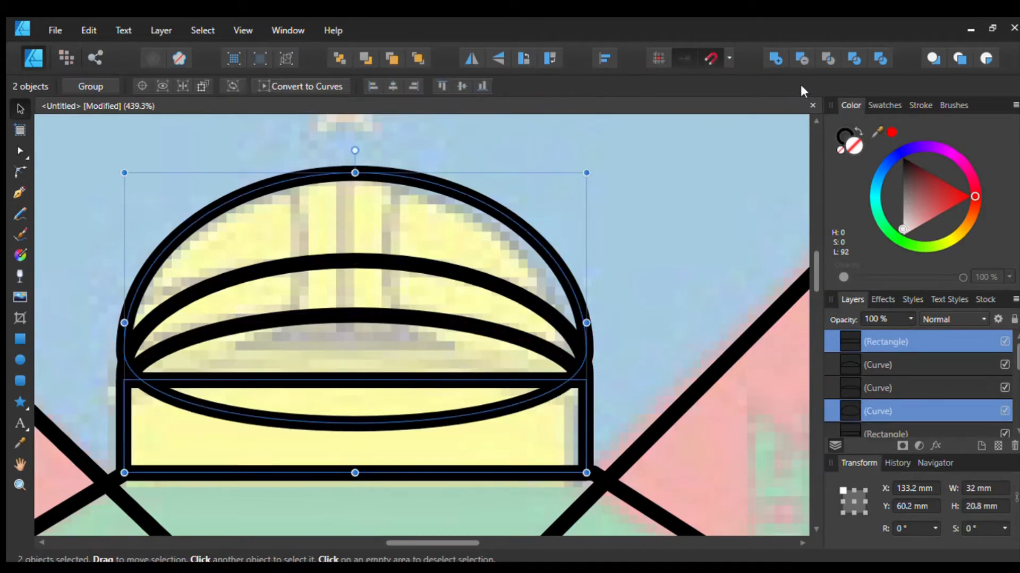
{"action": "left_click", "coordinate": [802, 58]}
{"action": "scroll", "coordinate": [680, 197], "scroll_direction": "down", "scroll_amount": 4}
{"action": "scroll", "coordinate": [603, 211], "scroll_direction": "up", "scroll_amount": 6}
{"action": "scroll", "coordinate": [602, 220], "scroll_direction": "down", "scroll_amount": 4}
{"action": "scroll", "coordinate": [699, 219], "scroll_direction": "up", "scroll_amount": 3}
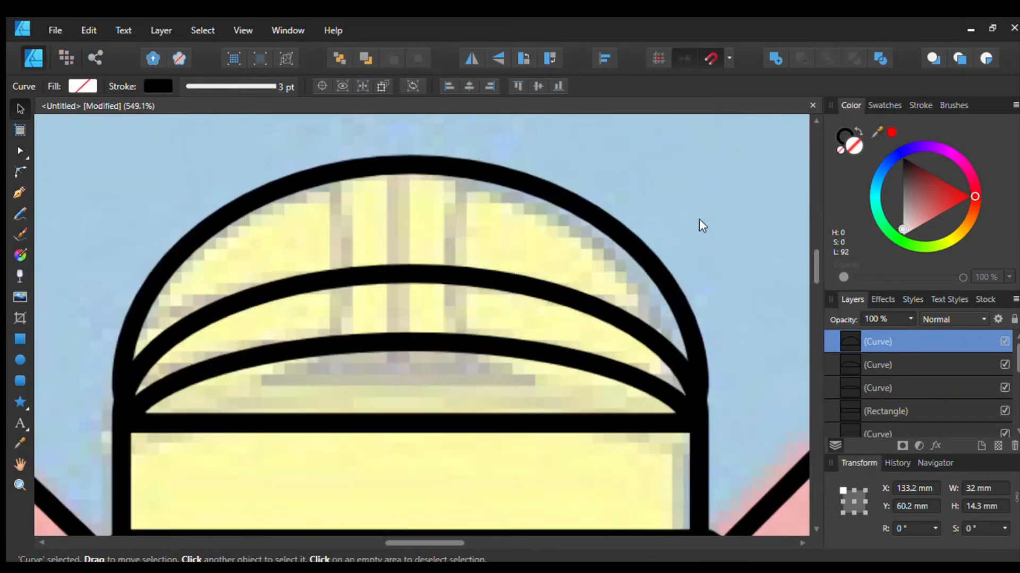
{"action": "left_click", "coordinate": [19, 191]}
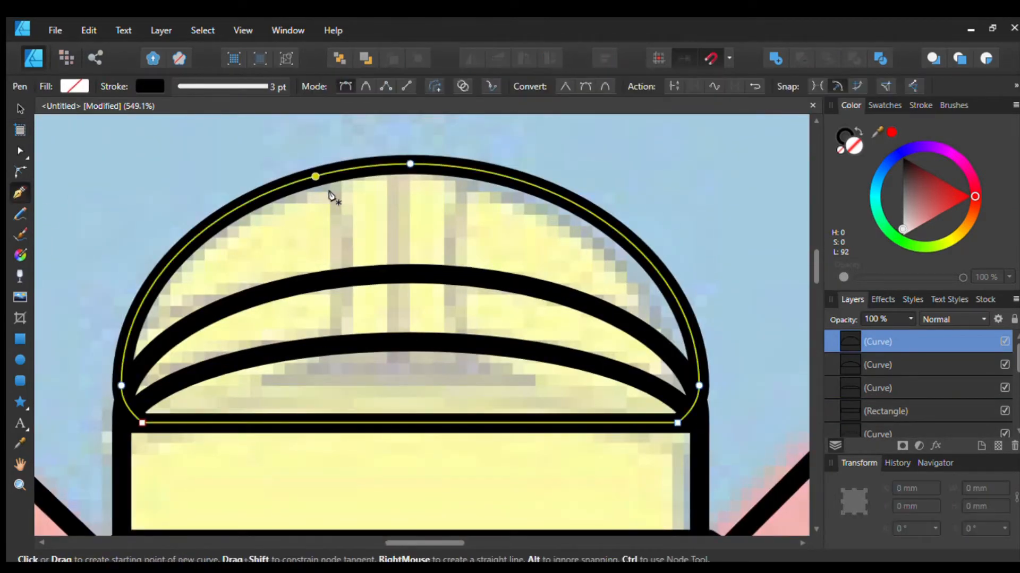
{"action": "left_click", "coordinate": [329, 194]}
{"action": "left_click_drag", "start_coordinate": [316, 348], "coordinate": [267, 440]}
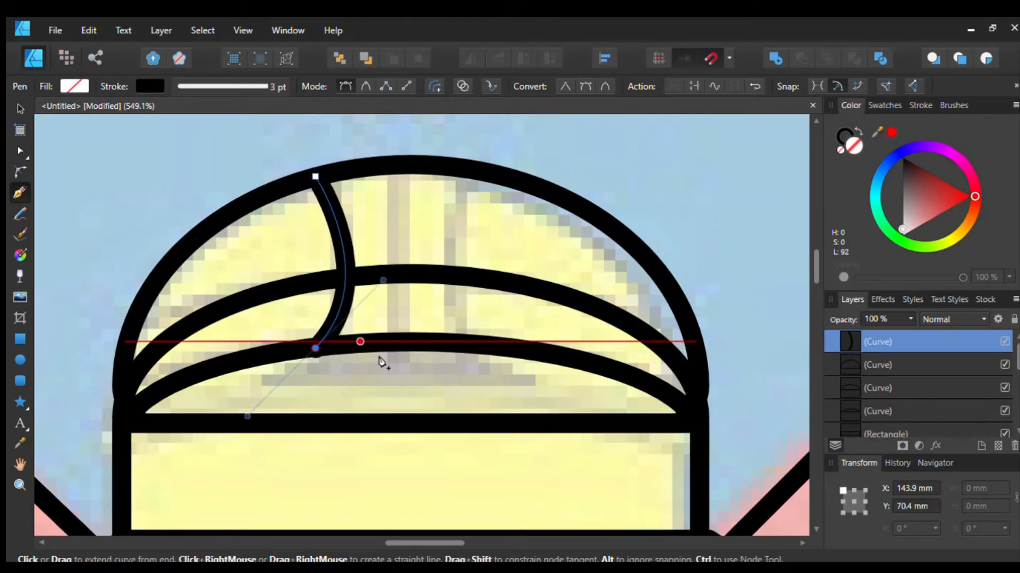
{"action": "left_click", "coordinate": [416, 357]}
{"action": "key", "text": "ctrl+z"}
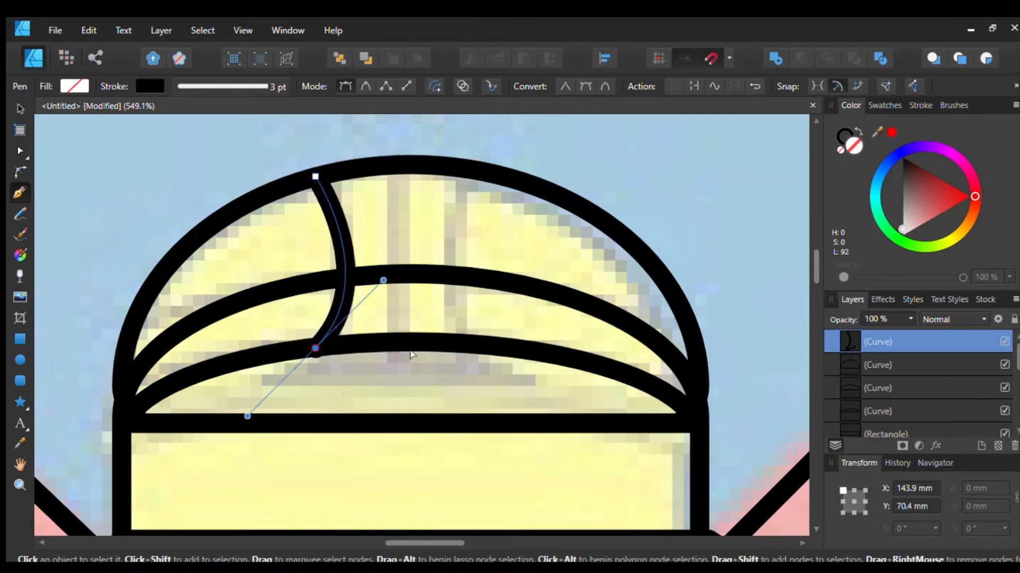
{"action": "key", "text": "ctrl+z"}
Step: Start the helmet's central ridge with a Pen line from the dome down to the lowest arc, then curve along it to X 148.5 mm
{"action": "left_click", "coordinate": [301, 180]}
{"action": "left_click", "coordinate": [300, 348]}
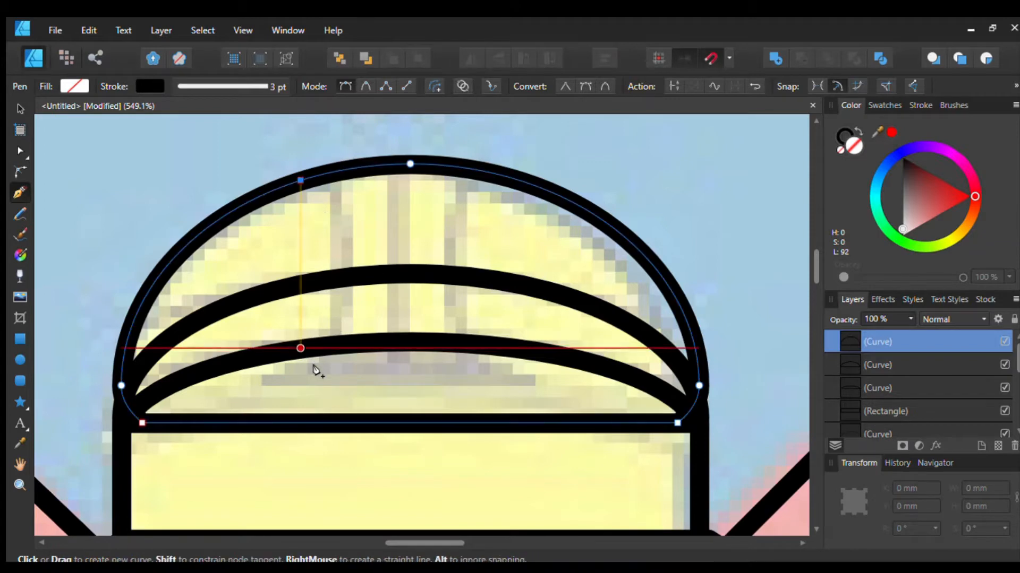
{"action": "left_click", "coordinate": [399, 340]}
{"action": "key", "text": "ctrl+z"}
{"action": "scroll", "coordinate": [411, 350], "scroll_direction": "up", "scroll_amount": 3}
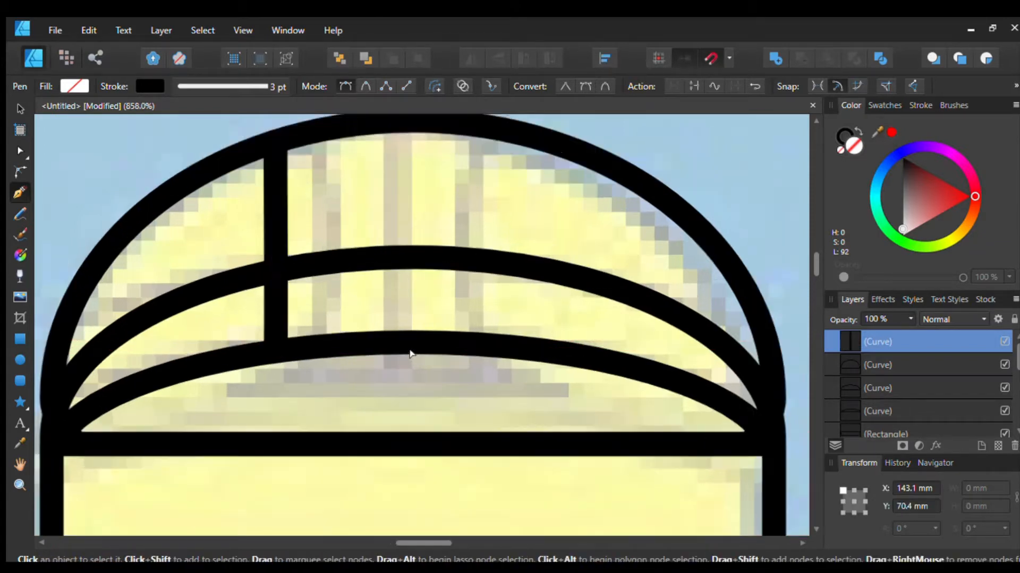
{"action": "left_click_drag", "start_coordinate": [414, 354], "coordinate": [463, 363]}
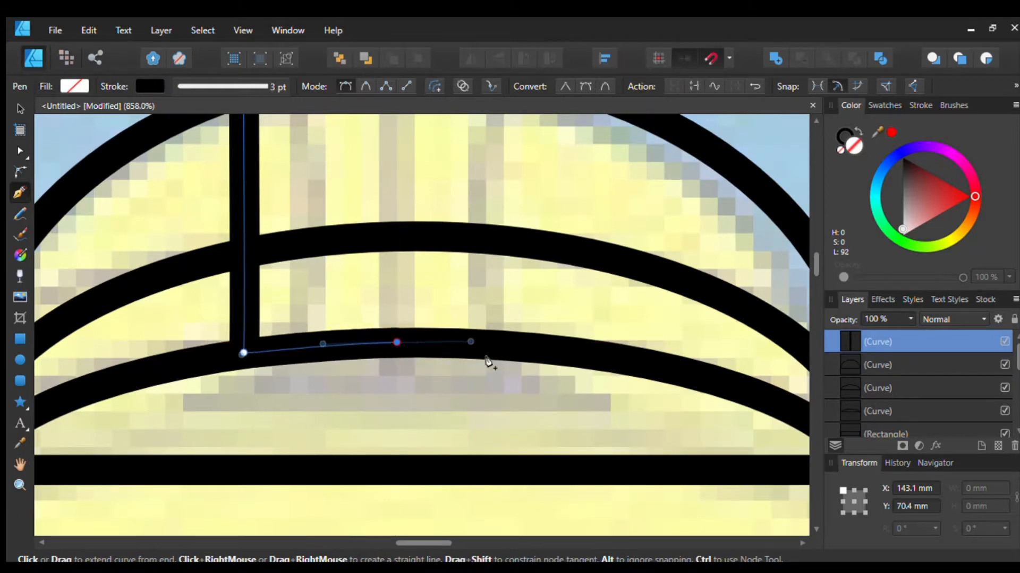
{"action": "scroll", "coordinate": [489, 359], "scroll_direction": "down", "scroll_amount": 3}
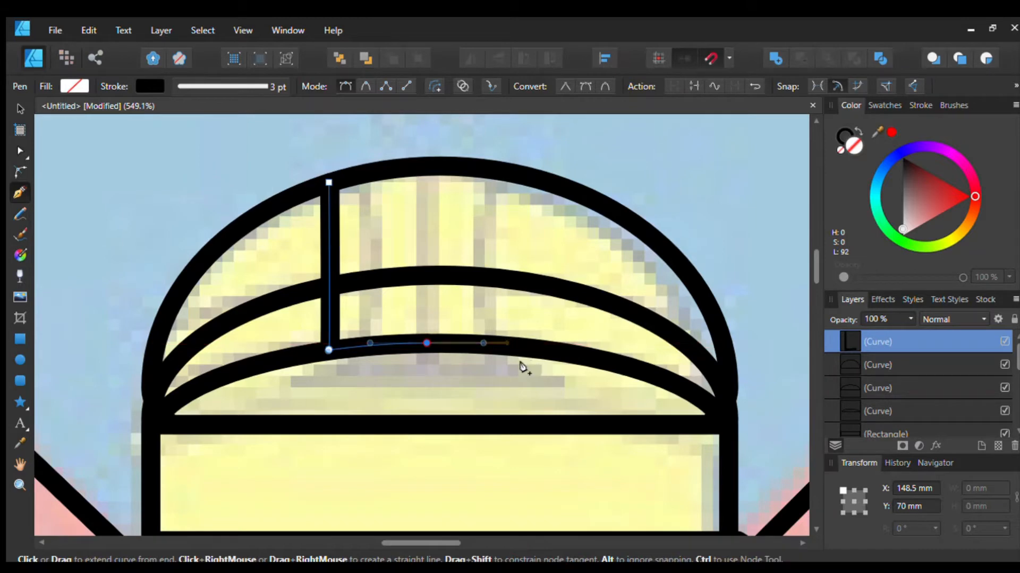
Step: Continue the ridge curve along the lowest arc to X 154 mm, Y 70.3 mm and straight up to the dome outline at Y 60.9 mm
{"action": "scroll", "coordinate": [523, 364], "scroll_direction": "up", "scroll_amount": 3}
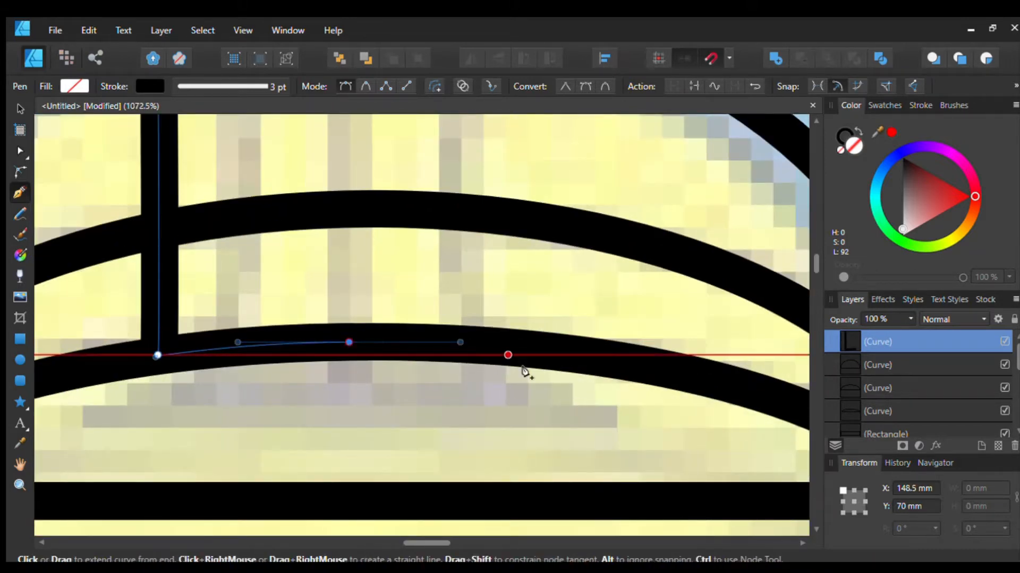
{"action": "scroll", "coordinate": [505, 369], "scroll_direction": "up", "scroll_amount": 3}
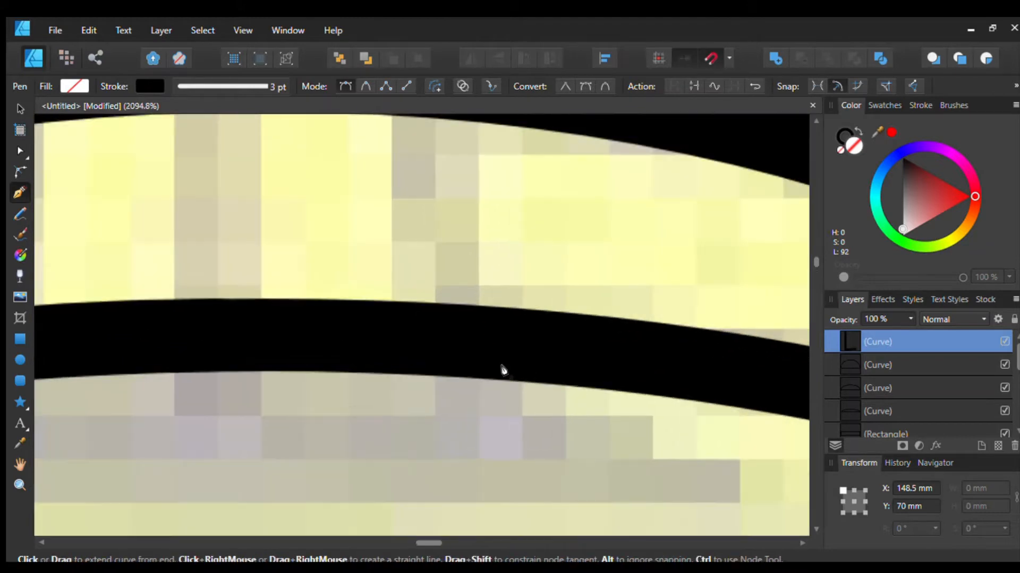
{"action": "scroll", "coordinate": [524, 364], "scroll_direction": "down", "scroll_amount": 5}
{"action": "scroll", "coordinate": [511, 355], "scroll_direction": "up", "scroll_amount": 2}
{"action": "scroll", "coordinate": [508, 355], "scroll_direction": "down", "scroll_amount": 2}
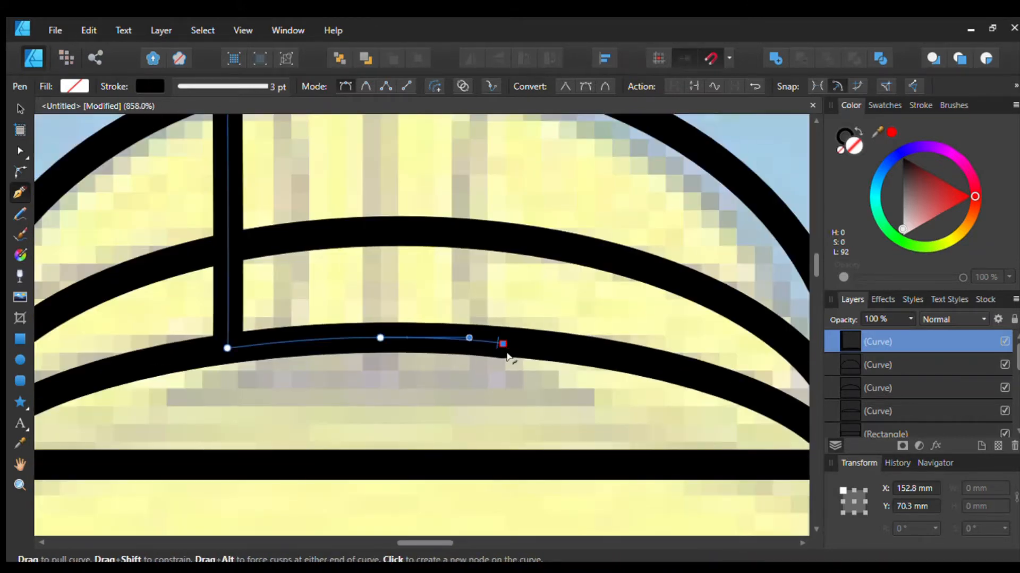
{"action": "scroll", "coordinate": [557, 360], "scroll_direction": "up", "scroll_amount": 4}
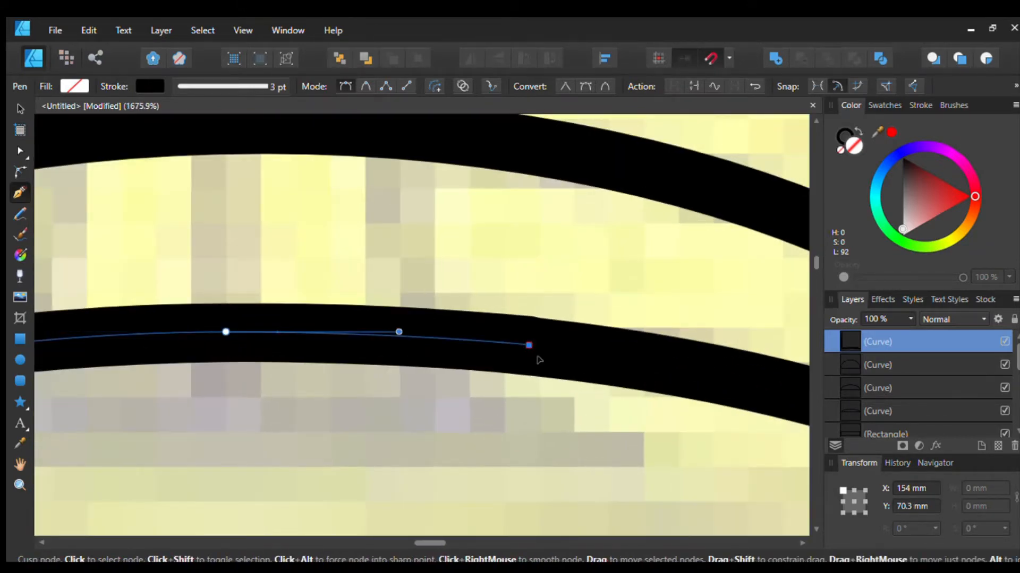
{"action": "scroll", "coordinate": [542, 364], "scroll_direction": "down", "scroll_amount": 5}
{"action": "left_click", "coordinate": [547, 195]}
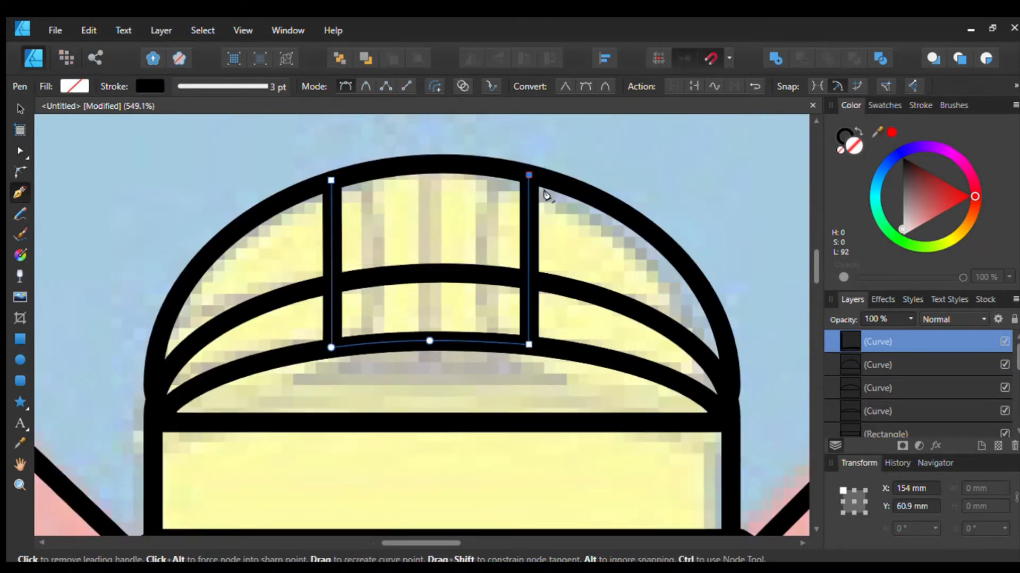
Step: Close the ridge outline through the dome apex at X 148.5 mm, Y 60.2 mm, and draw a vertical centre line down to Y 70 mm
{"action": "left_click", "coordinate": [444, 177]}
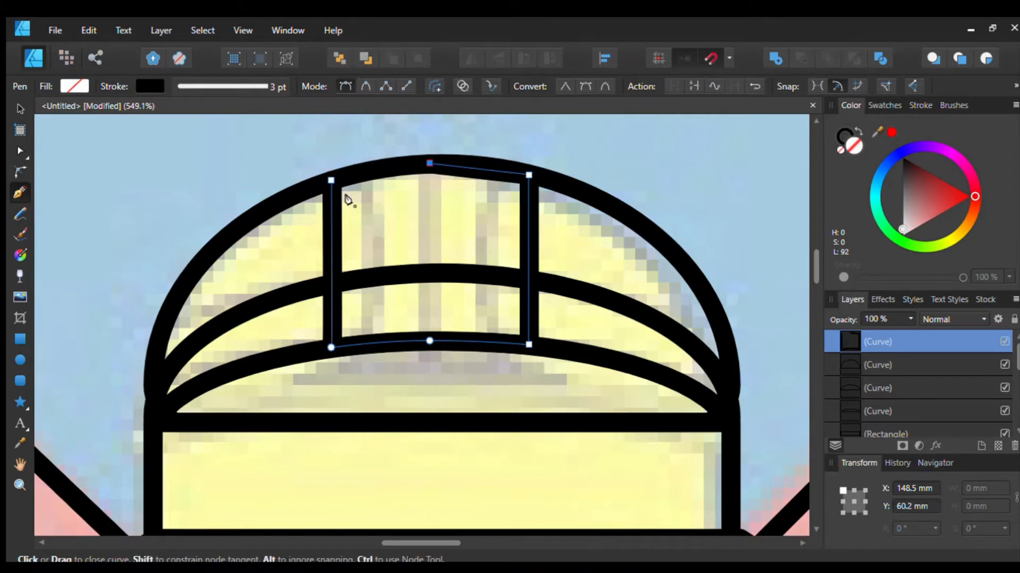
{"action": "left_click", "coordinate": [430, 163]}
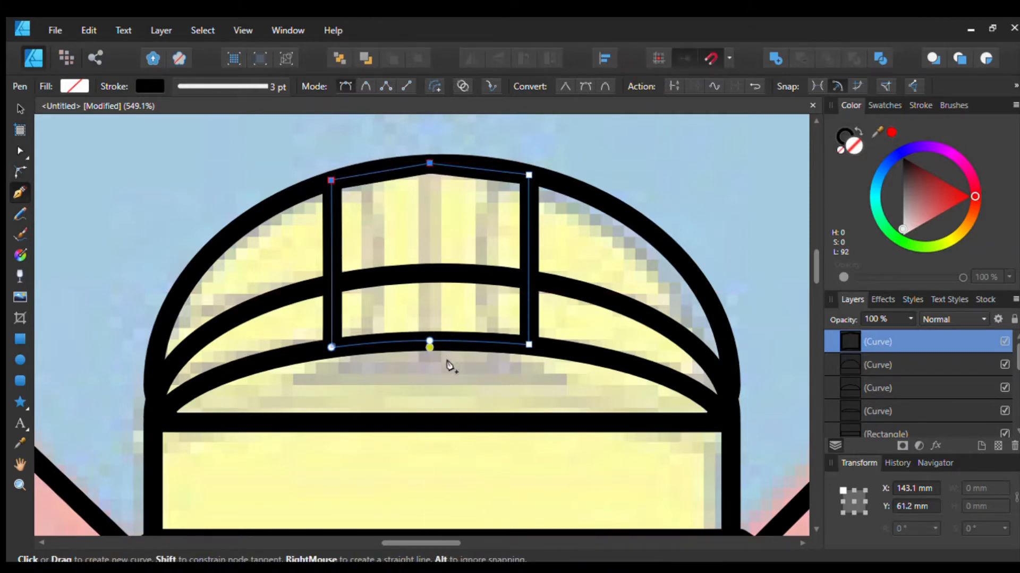
{"action": "left_click", "coordinate": [430, 163]}
{"action": "left_click", "coordinate": [430, 341]}
{"action": "scroll", "coordinate": [489, 332], "scroll_direction": "down", "scroll_amount": 6}
{"action": "scroll", "coordinate": [508, 324], "scroll_direction": "up", "scroll_amount": 4}
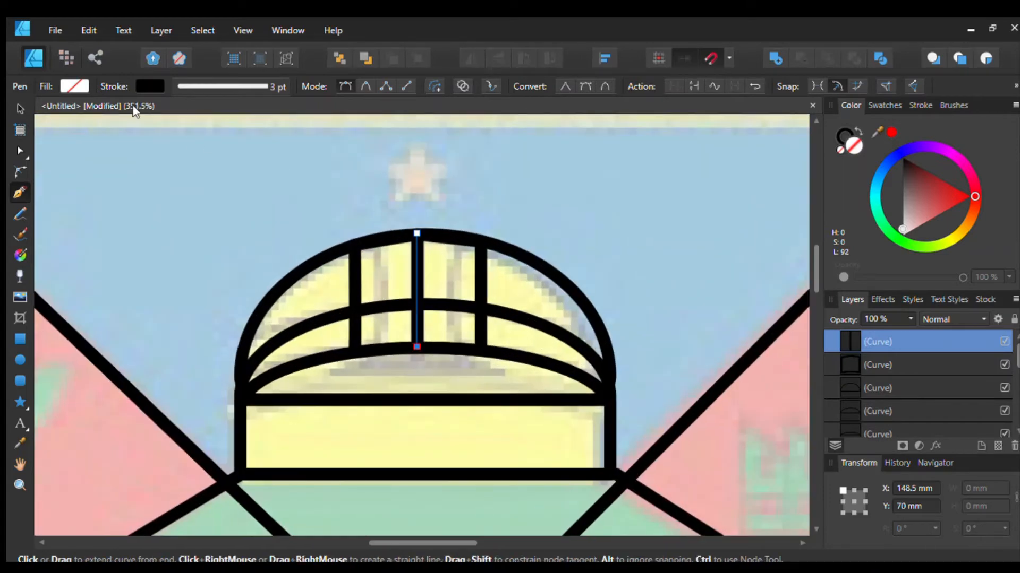
Step: Draw a 10.9 mm wide rectangle over the ridge at X 143.1 mm, Y 64.9 mm and extend it down to the lowest arc
{"action": "left_click", "coordinate": [19, 110]}
{"action": "scroll", "coordinate": [424, 318], "scroll_direction": "up", "scroll_amount": 4}
{"action": "left_click", "coordinate": [413, 320], "text": "shift"}
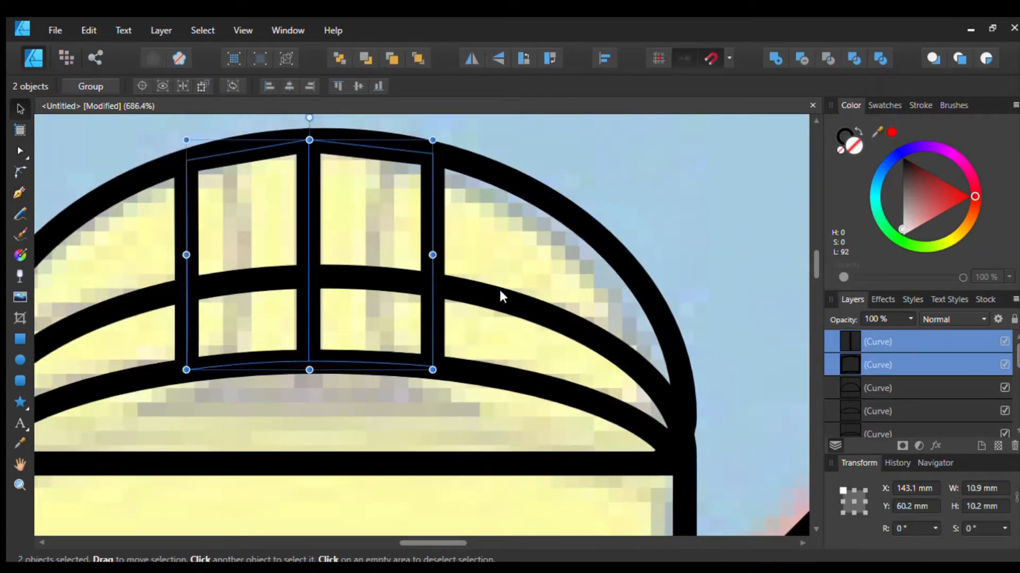
{"action": "scroll", "coordinate": [427, 283], "scroll_direction": "up", "scroll_amount": 1}
{"action": "left_click", "coordinate": [542, 301]}
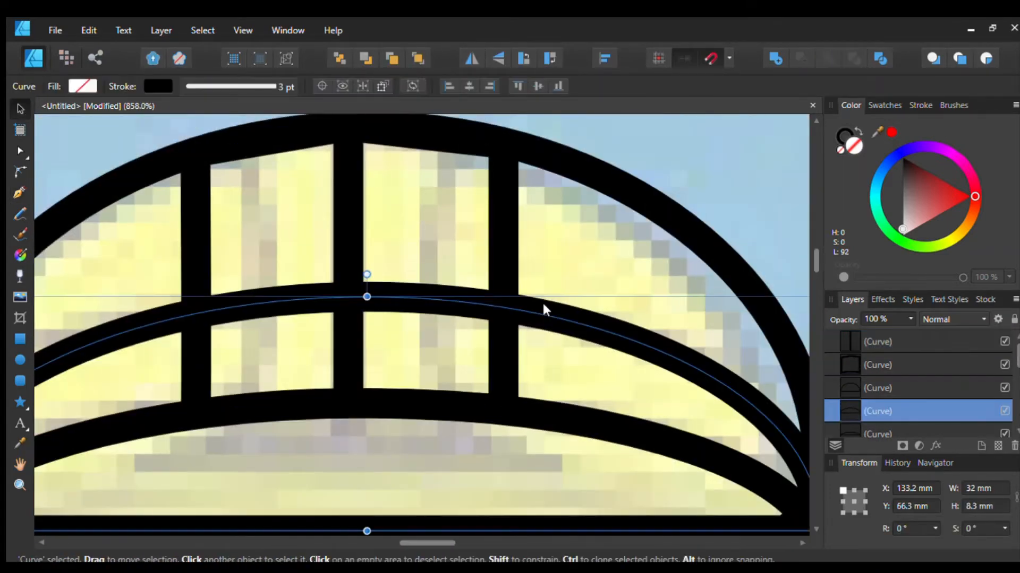
{"action": "scroll", "coordinate": [319, 292], "scroll_direction": "left", "scroll_amount": 2}
{"action": "left_click", "coordinate": [20, 339]}
{"action": "left_click_drag", "start_coordinate": [247, 266], "coordinate": [555, 372]}
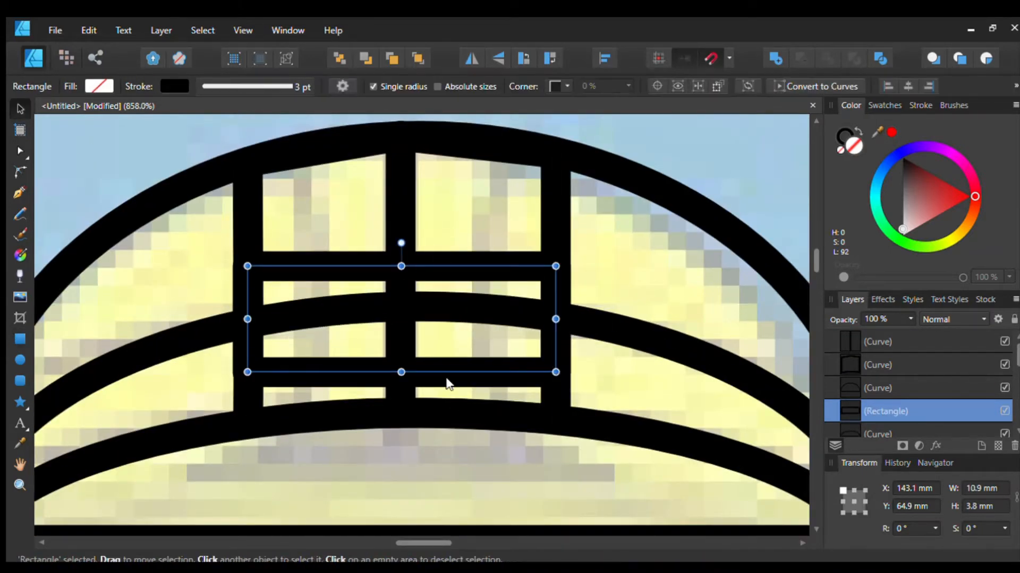
{"action": "left_click_drag", "start_coordinate": [401, 372], "coordinate": [400, 423]}
Step: Subtract the ridge rectangle from the helmet's middle arc curve
{"action": "left_click", "coordinate": [600, 324], "text": "shift"}
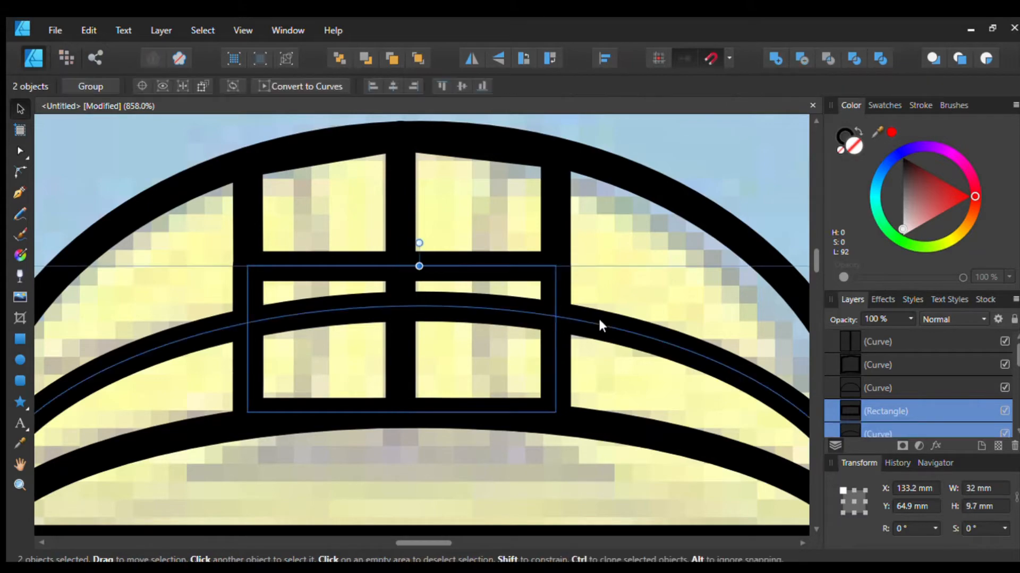
{"action": "left_click", "coordinate": [800, 60]}
{"action": "left_click", "coordinate": [637, 277]}
Step: Draw a five-pointed star of about 8 × 8 mm over the reference star above the helmet
{"action": "scroll", "coordinate": [639, 276], "scroll_direction": "down", "scroll_amount": 10}
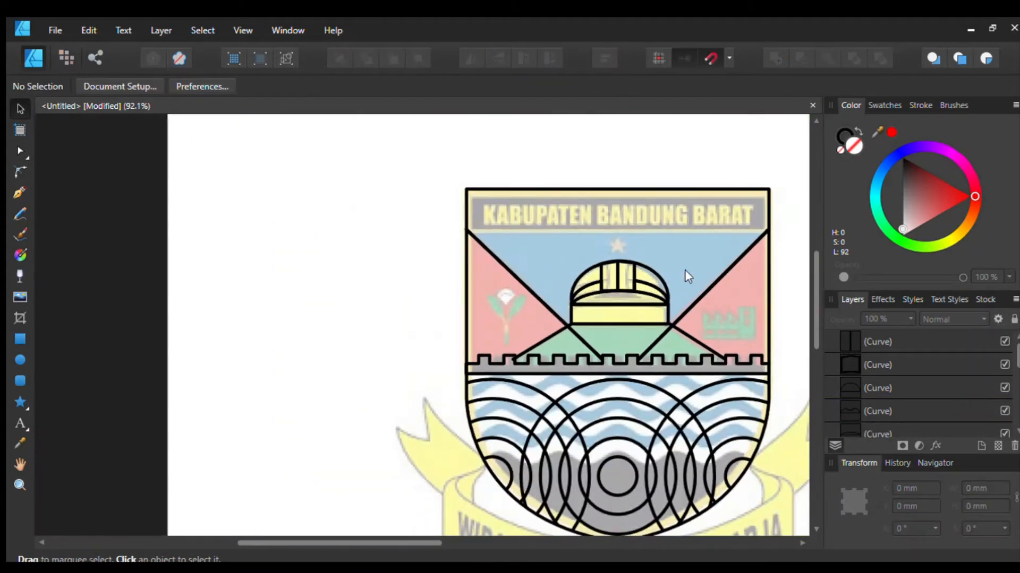
{"action": "scroll", "coordinate": [720, 275], "scroll_direction": "up", "scroll_amount": 2}
{"action": "scroll", "coordinate": [547, 281], "scroll_direction": "up", "scroll_amount": 6}
{"action": "left_click", "coordinate": [21, 402]}
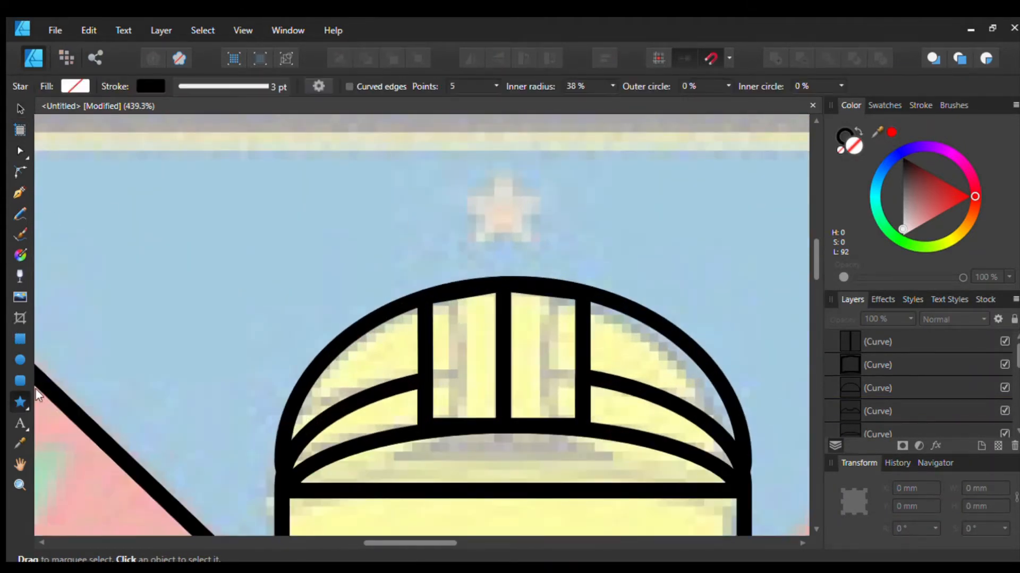
{"action": "left_click_drag", "start_coordinate": [449, 263], "coordinate": [567, 154]}
{"action": "scroll", "coordinate": [568, 154], "scroll_direction": "down", "scroll_amount": 6}
{"action": "scroll", "coordinate": [550, 212], "scroll_direction": "up", "scroll_amount": 4}
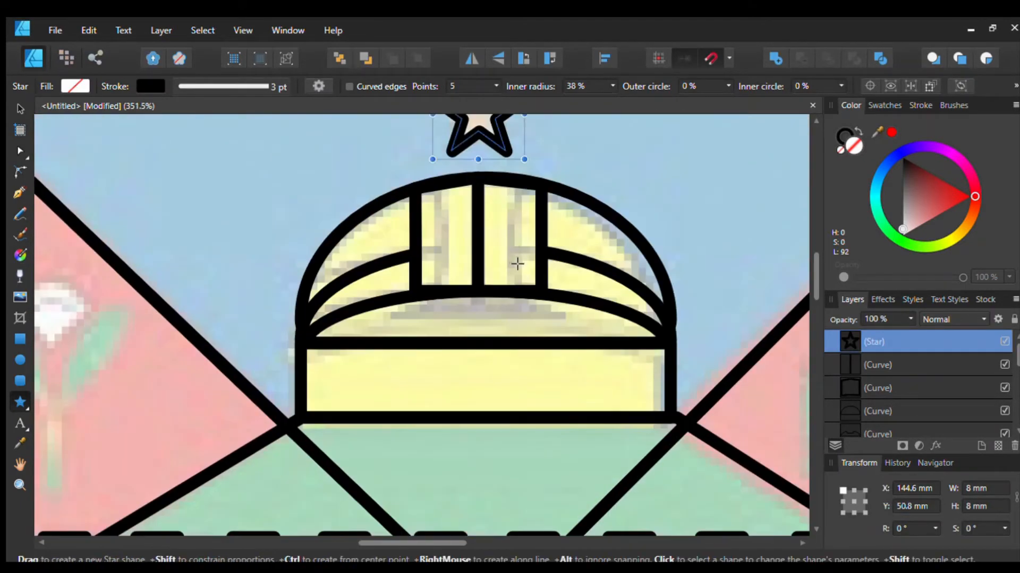
{"action": "scroll", "coordinate": [515, 260], "scroll_direction": "down", "scroll_amount": 4}
{"action": "scroll", "coordinate": [514, 258], "scroll_direction": "up", "scroll_amount": 4}
{"action": "key", "text": "v"}
{"action": "scroll", "coordinate": [405, 285], "scroll_direction": "down", "scroll_amount": 6}
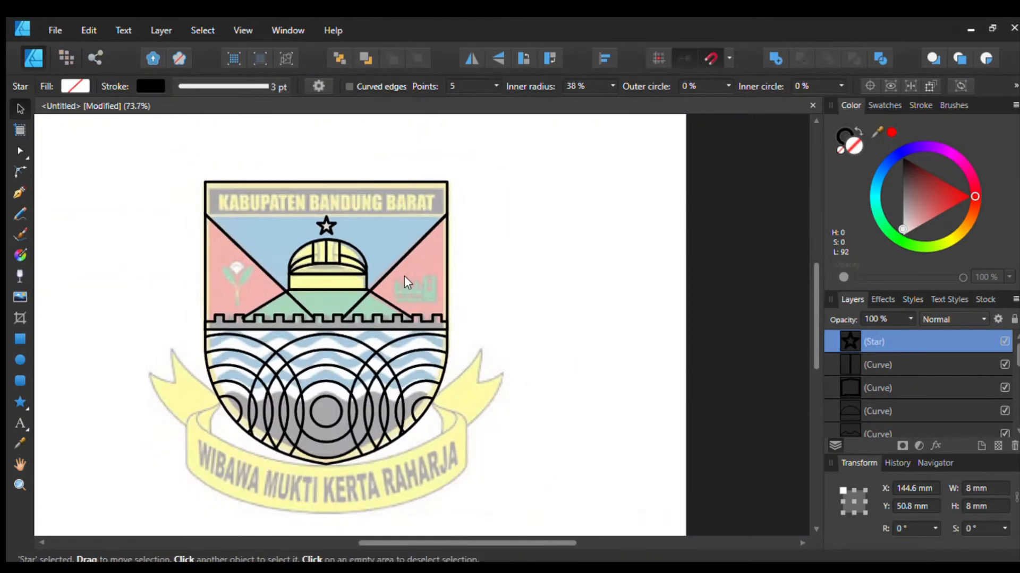
Step: Trace the cotton plant's upper stem segment with the Pen tool, giving it a notched bottom edge and ending at X 112.6 mm, Y 80.4 mm
{"action": "scroll", "coordinate": [332, 240], "scroll_direction": "up", "scroll_amount": 6}
{"action": "scroll", "coordinate": [329, 240], "scroll_direction": "up", "scroll_amount": 1}
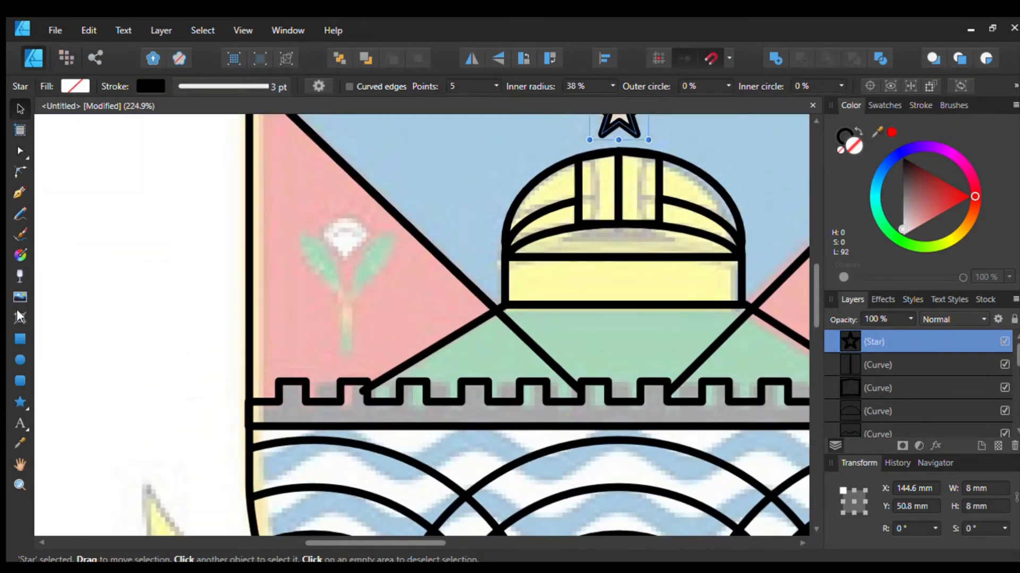
{"action": "left_click", "coordinate": [18, 193]}
{"action": "scroll", "coordinate": [388, 319], "scroll_direction": "up", "scroll_amount": 5}
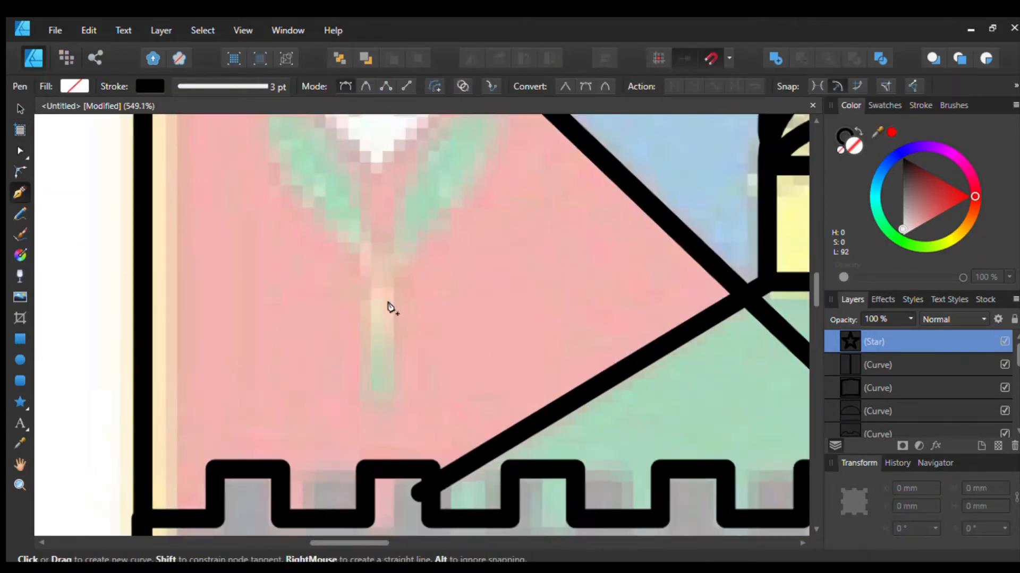
{"action": "left_click", "coordinate": [375, 268]}
{"action": "left_click", "coordinate": [388, 344]}
{"action": "scroll", "coordinate": [395, 346], "scroll_direction": "up", "scroll_amount": 2}
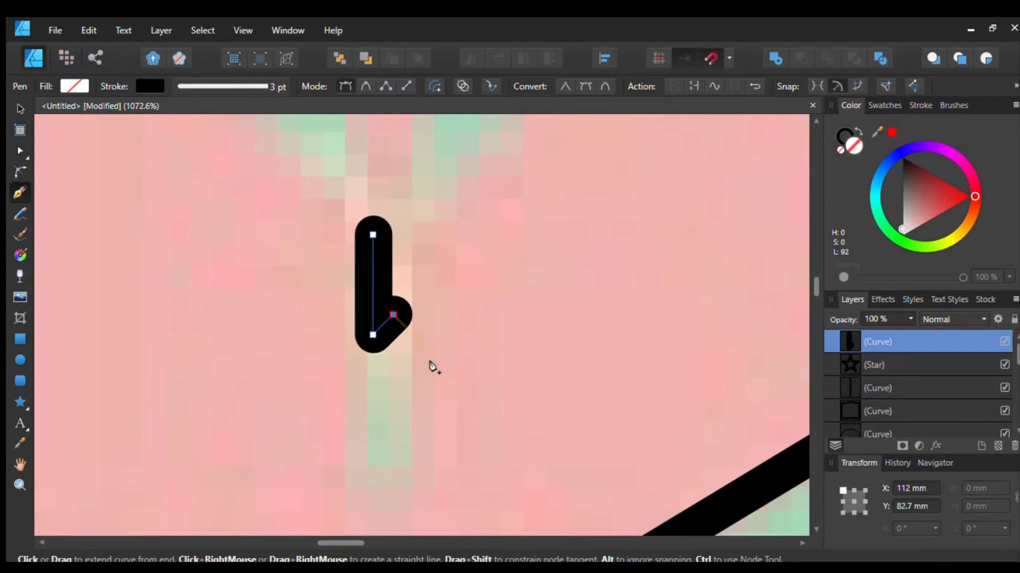
{"action": "left_click", "coordinate": [424, 257]}
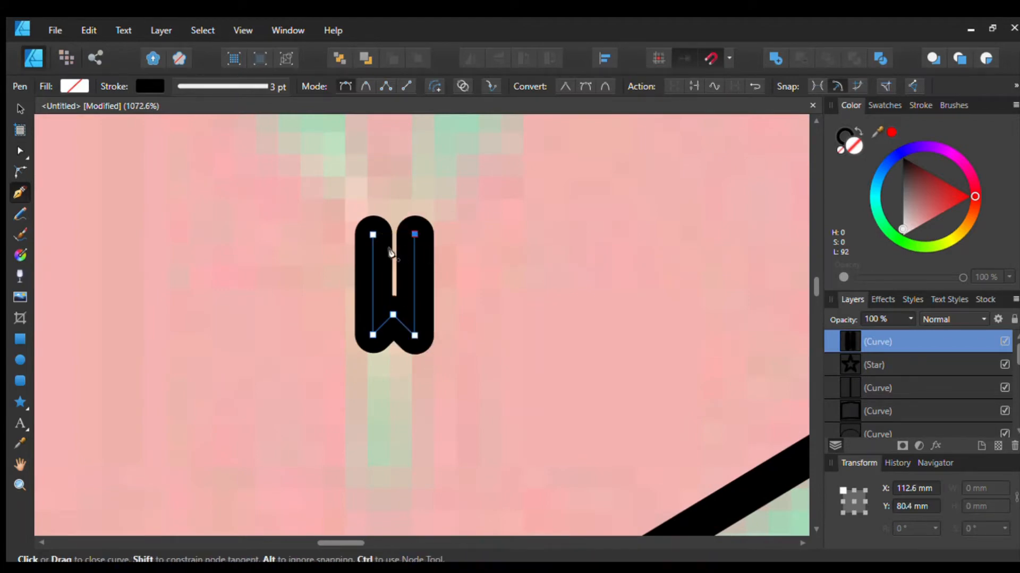
Step: Close the upper stem segment's outline and widen it to 2.3 mm on its left side
{"action": "scroll", "coordinate": [426, 285], "scroll_direction": "down", "scroll_amount": 4}
{"action": "scroll", "coordinate": [406, 333], "scroll_direction": "up", "scroll_amount": 3}
{"action": "key", "text": "Escape"}
{"action": "key", "text": "v"}
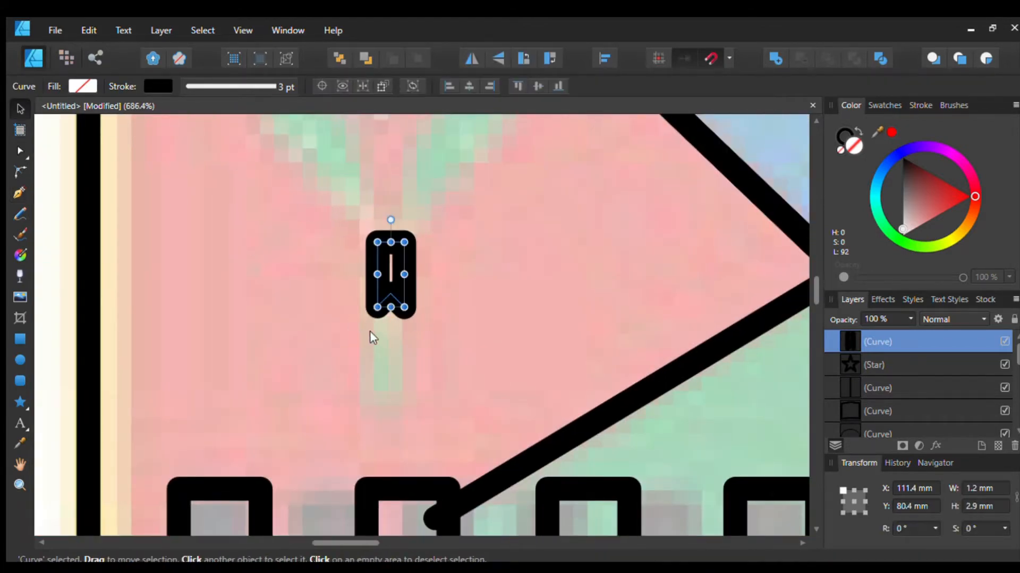
{"action": "left_click_drag", "start_coordinate": [375, 281], "coordinate": [351, 280]}
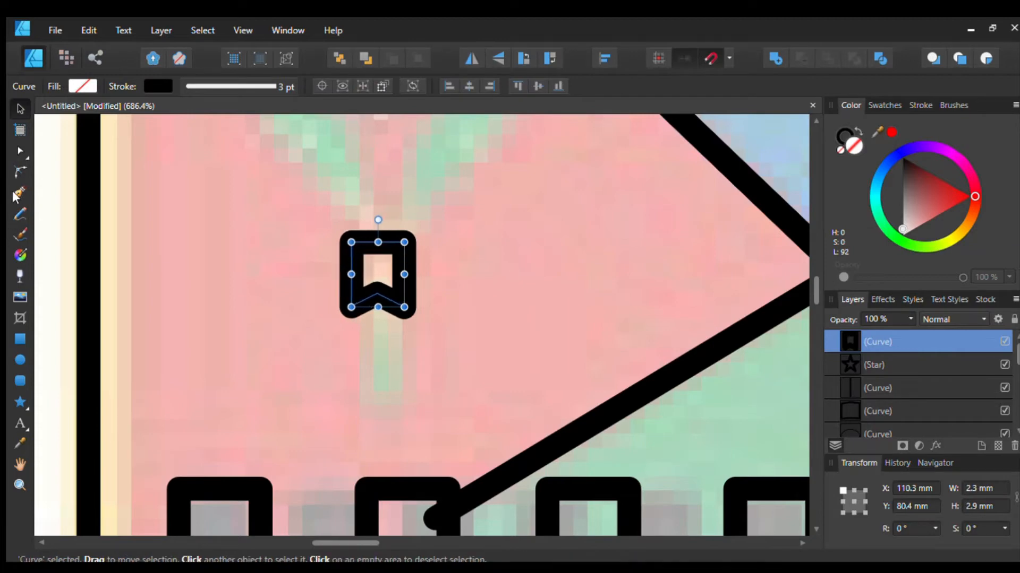
{"action": "left_click", "coordinate": [222, 344]}
Step: Draw the lower stem segment as a closed Pen shape from the upper segment's notched edge down to Y 88.4 mm
{"action": "left_click", "coordinate": [20, 192]}
{"action": "scroll", "coordinate": [340, 321], "scroll_direction": "up", "scroll_amount": 2}
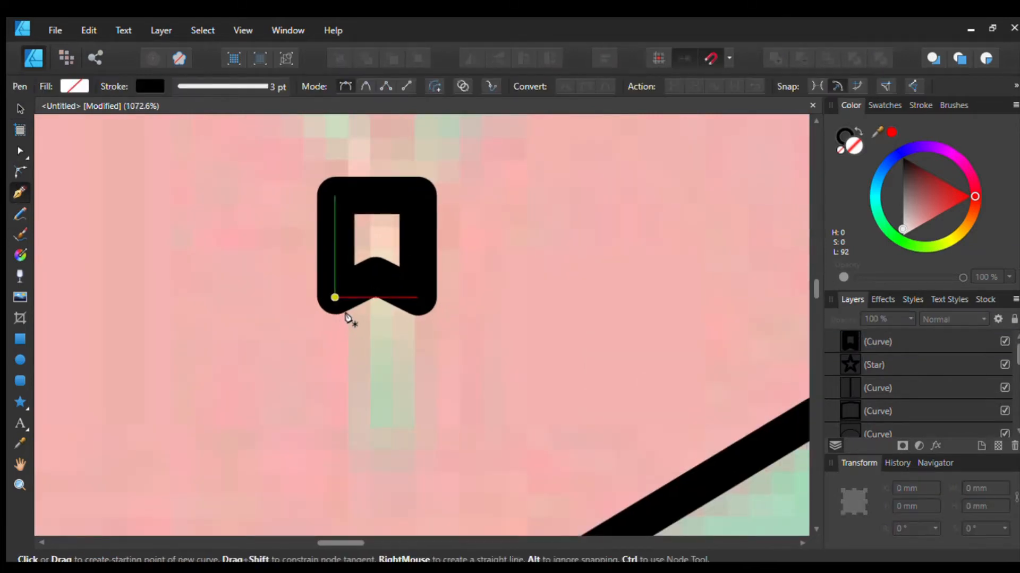
{"action": "left_click", "coordinate": [346, 316]}
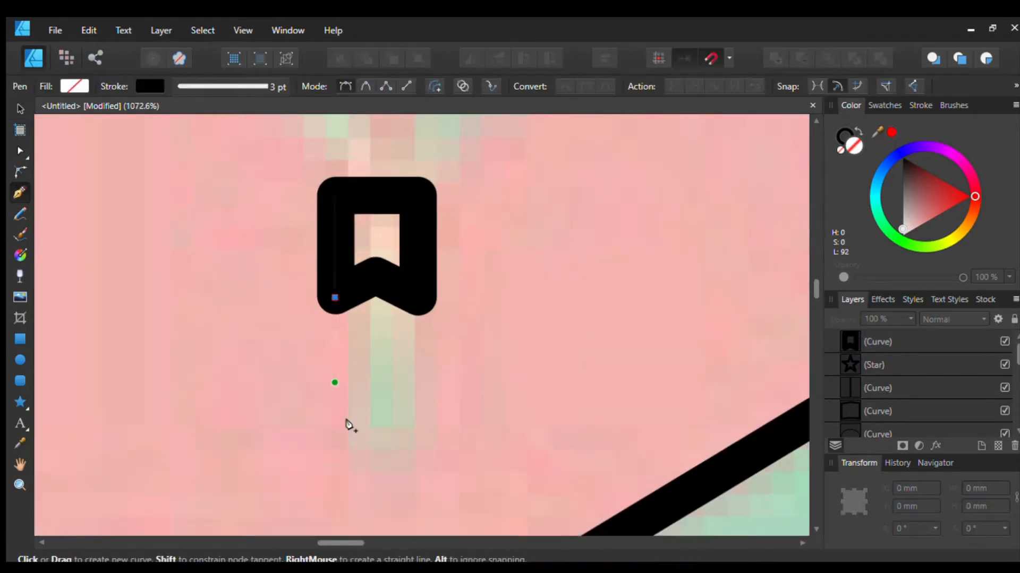
{"action": "left_click", "coordinate": [347, 493]}
{"action": "left_click", "coordinate": [431, 493]}
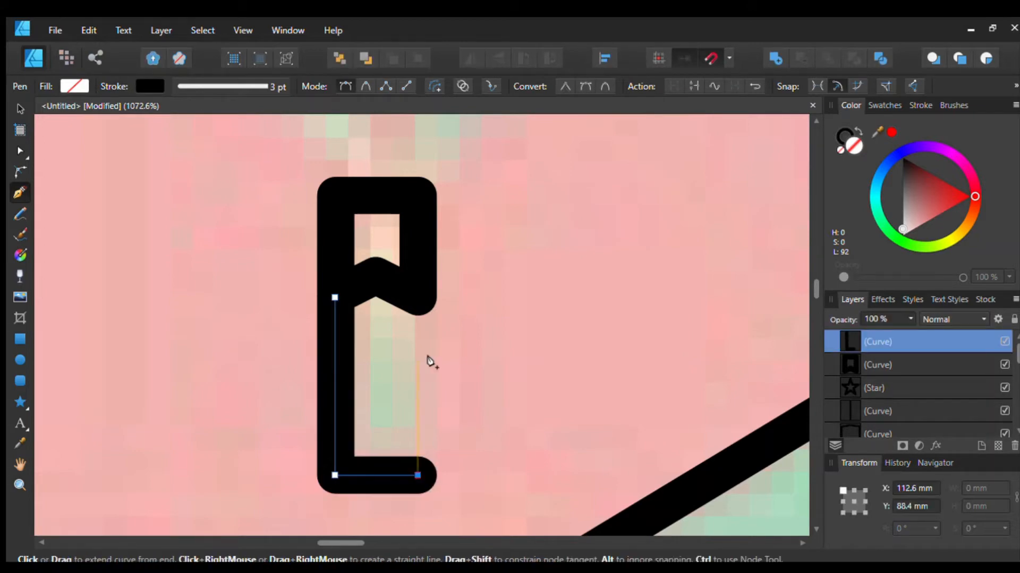
{"action": "left_click", "coordinate": [431, 316]}
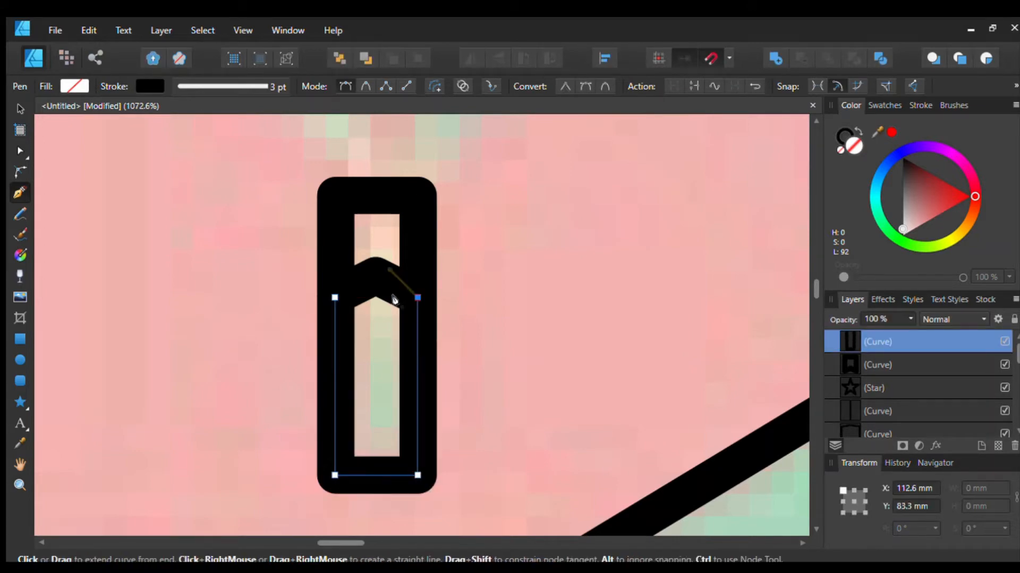
{"action": "left_click", "coordinate": [348, 314]}
{"action": "scroll", "coordinate": [380, 320], "scroll_direction": "down", "scroll_amount": 5}
{"action": "left_click", "coordinate": [19, 108]}
{"action": "left_click", "coordinate": [144, 252]}
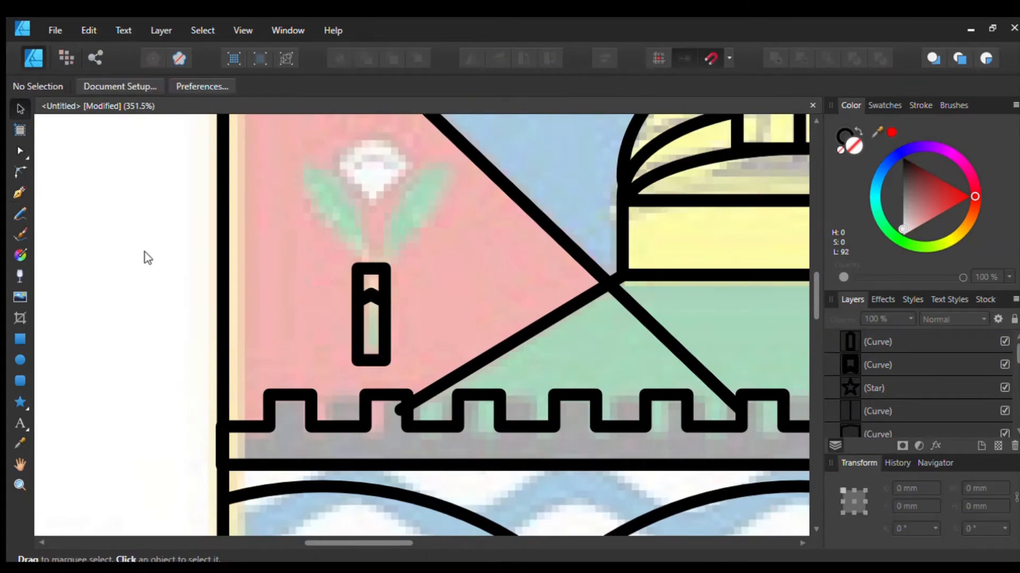
Step: Select both stem segments and shift them together to X 110.8 mm
{"action": "left_click_drag", "start_coordinate": [132, 189], "coordinate": [529, 432]}
{"action": "scroll", "coordinate": [355, 289], "scroll_direction": "up", "scroll_amount": 3}
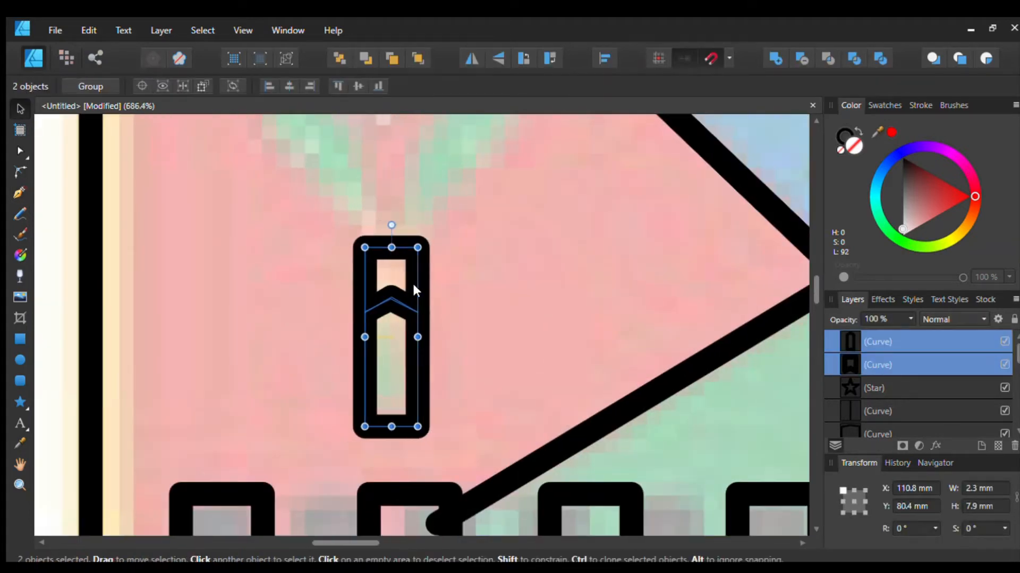
{"action": "scroll", "coordinate": [415, 290], "scroll_direction": "down", "scroll_amount": 10}
{"action": "left_click", "coordinate": [599, 278]}
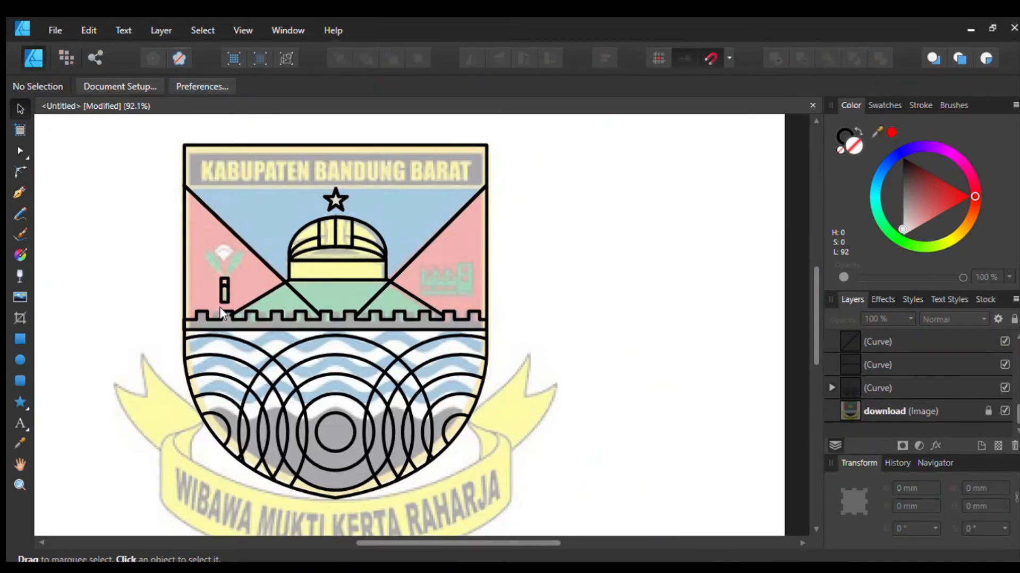
Step: Draw an ellipse of about 4.1 × 10 mm for the left leaf, rotated 45° and placed against the top of the stem
{"action": "scroll", "coordinate": [269, 363], "scroll_direction": "up", "scroll_amount": 1}
{"action": "scroll", "coordinate": [201, 227], "scroll_direction": "up", "scroll_amount": 5}
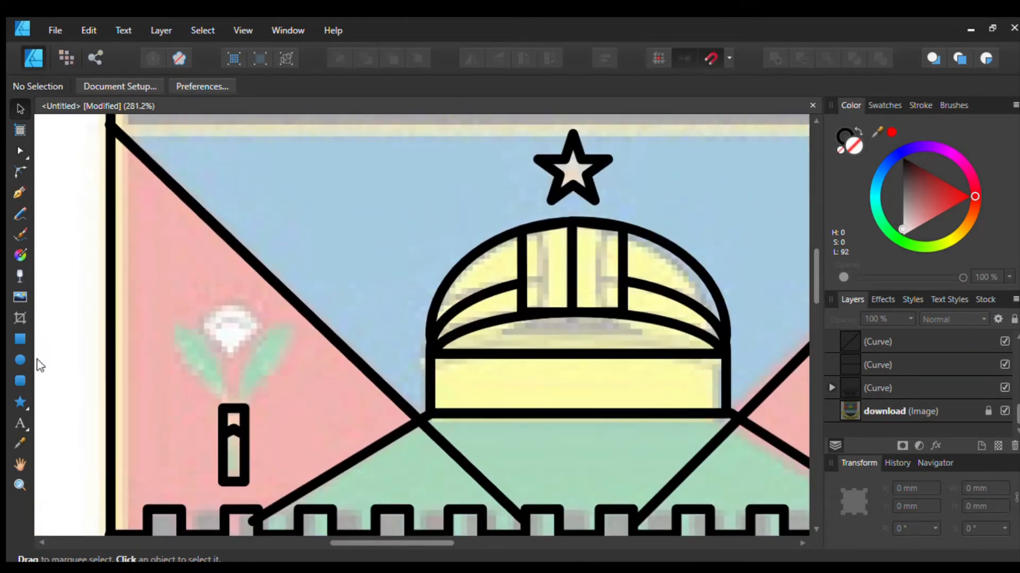
{"action": "left_click", "coordinate": [20, 360]}
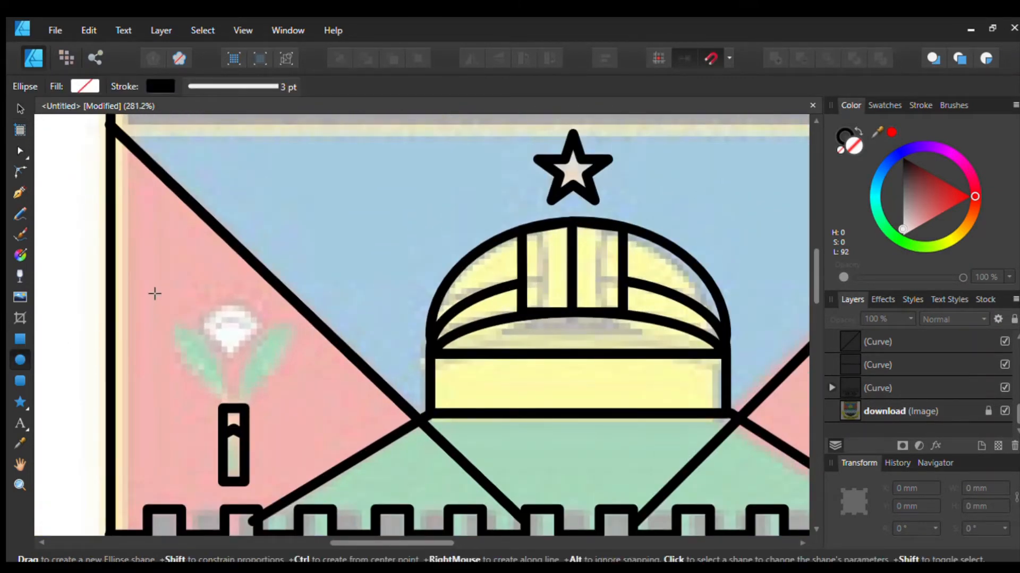
{"action": "mouse_move", "coordinate": [175, 324]}
{"action": "left_mouse_down"}
{"action": "mouse_move", "coordinate": [212, 454]}
{"action": "mouse_move", "coordinate": [212, 432]}
{"action": "mouse_move", "coordinate": [246, 396]}
{"action": "mouse_move", "coordinate": [226, 377]}
{"action": "left_mouse_up"}
{"action": "left_click", "coordinate": [17, 109]}
{"action": "left_click_drag", "start_coordinate": [157, 325], "coordinate": [166, 337]}
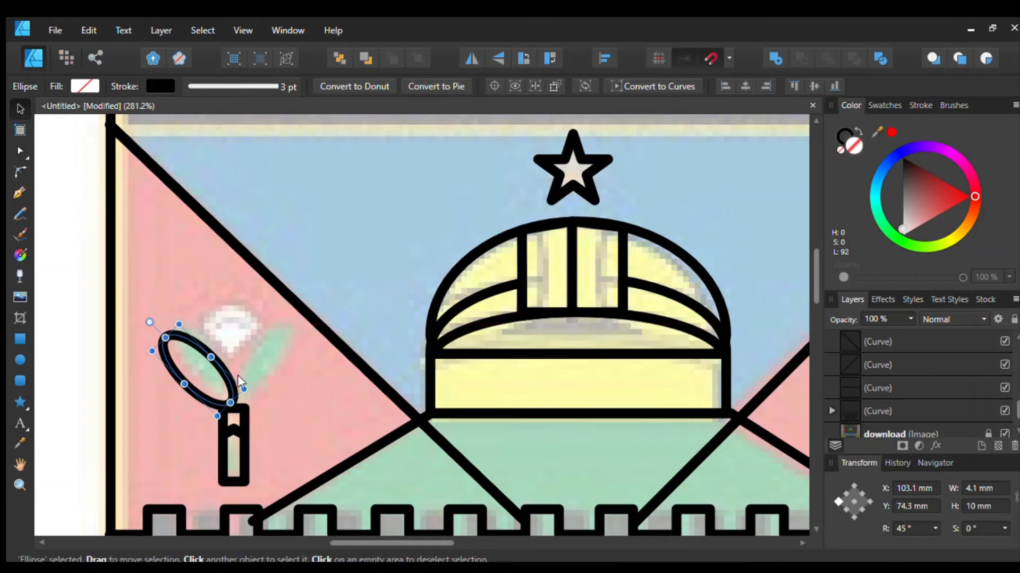
Step: Duplicate the leaf ellipse, flip the copy horizontally and place it over the right leaf
{"action": "key", "text": "ctrl+j"}
{"action": "left_click", "coordinate": [463, 62]}
{"action": "left_click_drag", "start_coordinate": [208, 367], "coordinate": [248, 369]}
{"action": "scroll", "coordinate": [242, 366], "scroll_direction": "up", "scroll_amount": 4, "text": "ctrl"}
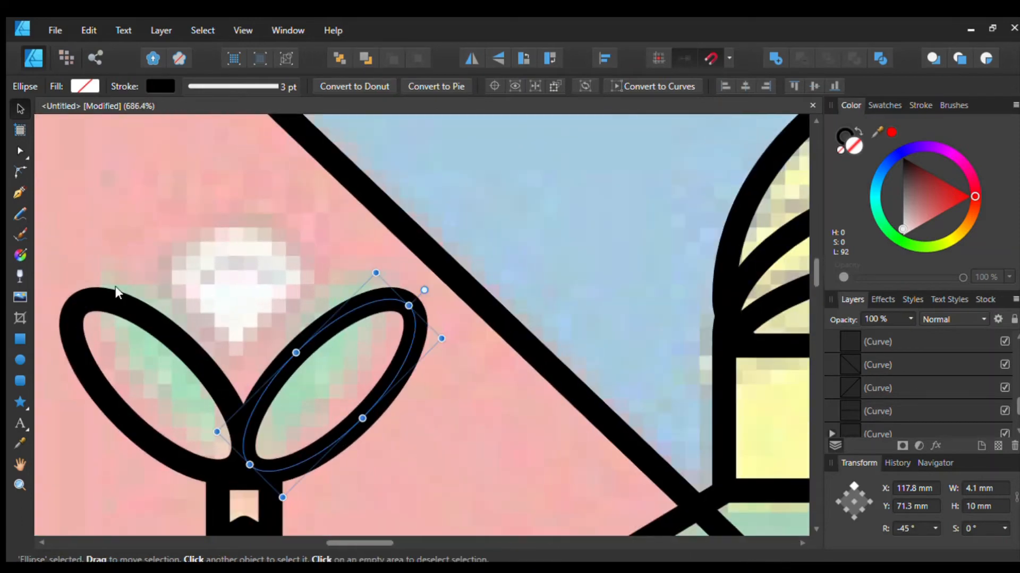
Step: Draw a circle about 5.9 mm in diameter for the white flower and centre it between the leaves at X 108.9 mm, Y 70 mm
{"action": "left_click", "coordinate": [19, 361]}
{"action": "scroll", "coordinate": [182, 298], "scroll_direction": "down", "scroll_amount": 2, "text": "ctrl"}
{"action": "left_click_drag", "start_coordinate": [158, 285], "coordinate": [243, 369]}
{"action": "key", "text": "v"}
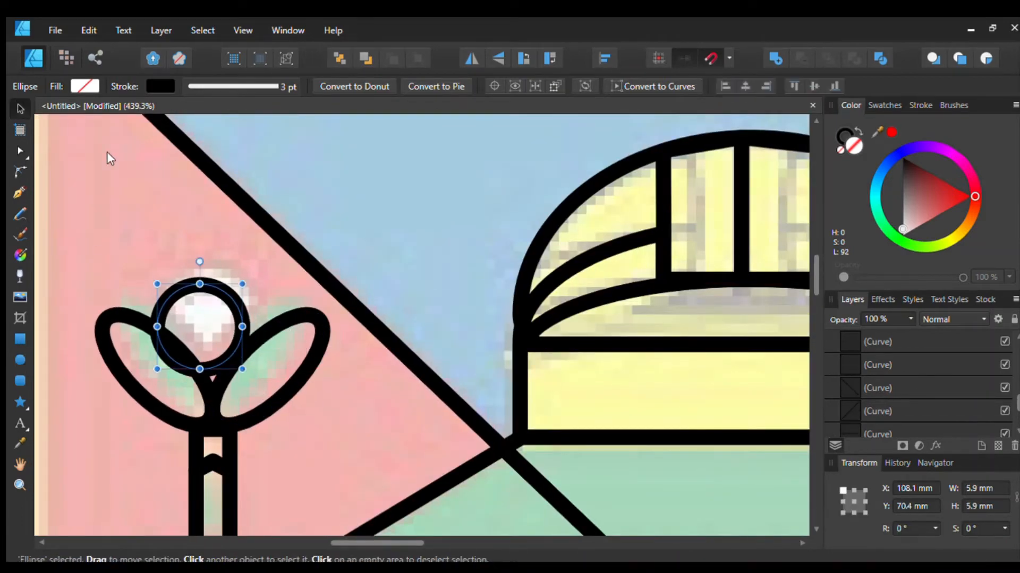
{"action": "scroll", "coordinate": [232, 316], "scroll_direction": "up", "scroll_amount": 2}
{"action": "left_click_drag", "start_coordinate": [224, 293], "coordinate": [243, 281]}
{"action": "scroll", "coordinate": [250, 289], "scroll_direction": "down", "scroll_amount": 10}
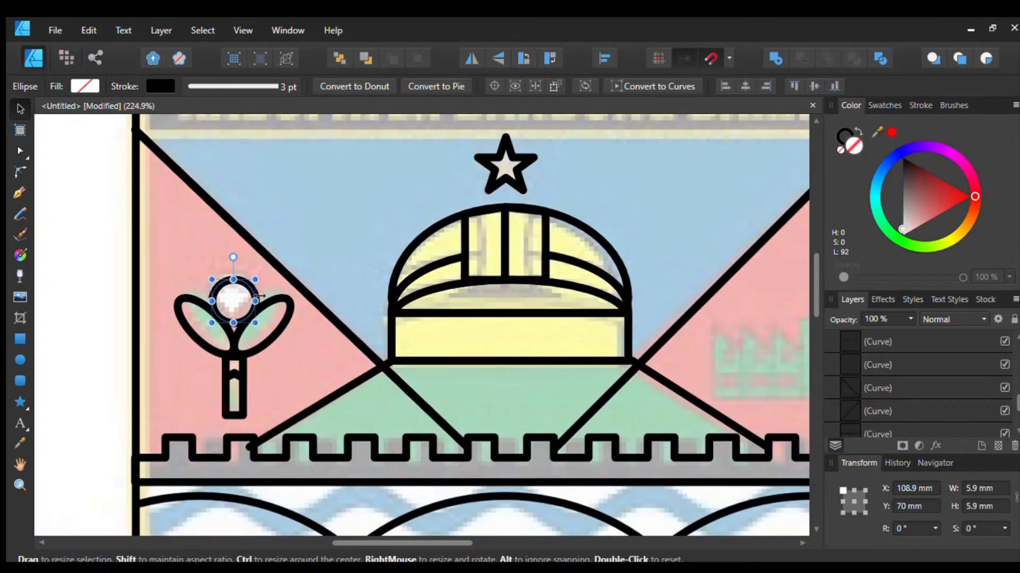
Step: Draw the factory's base rectangle of about 16.9 × 4.4 mm and its tower rectangle of about 5.2 × 10.5 mm, aligned at the bottom-right corner
{"action": "scroll", "coordinate": [468, 310], "scroll_direction": "up", "scroll_amount": 6}
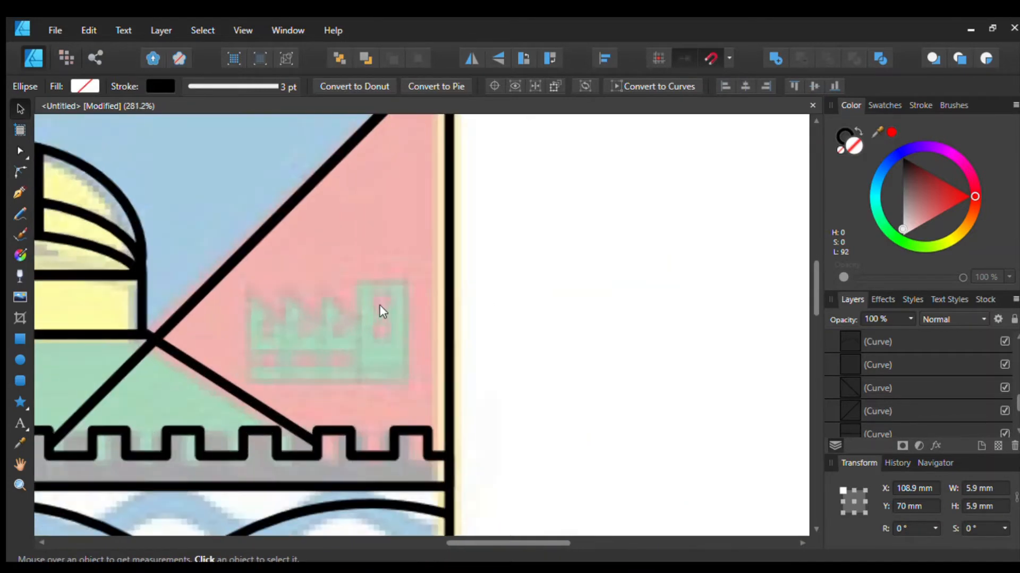
{"action": "left_click", "coordinate": [19, 339]}
{"action": "scroll", "coordinate": [329, 331], "scroll_direction": "down", "scroll_amount": 1}
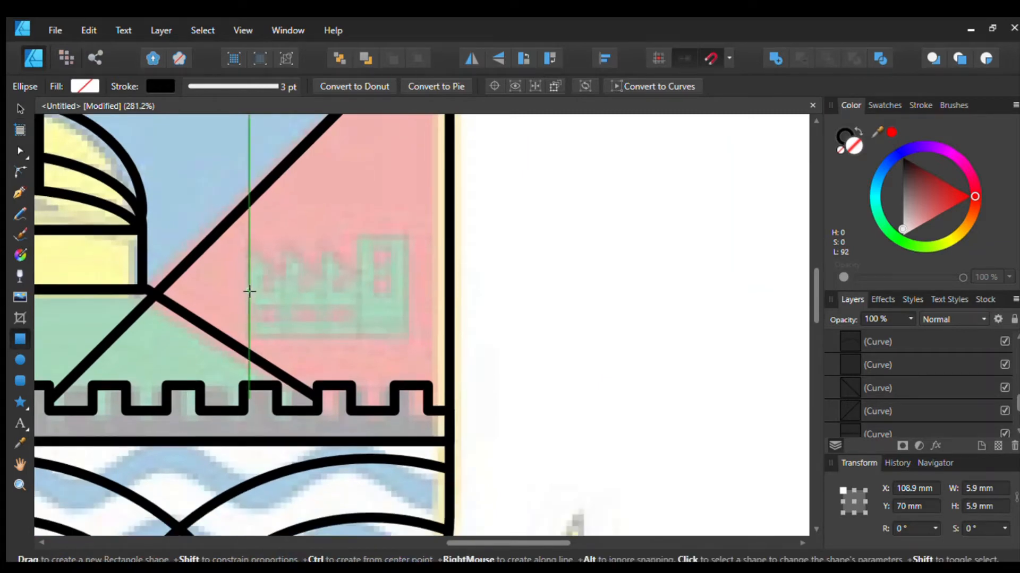
{"action": "left_click_drag", "start_coordinate": [249, 291], "coordinate": [405, 332]}
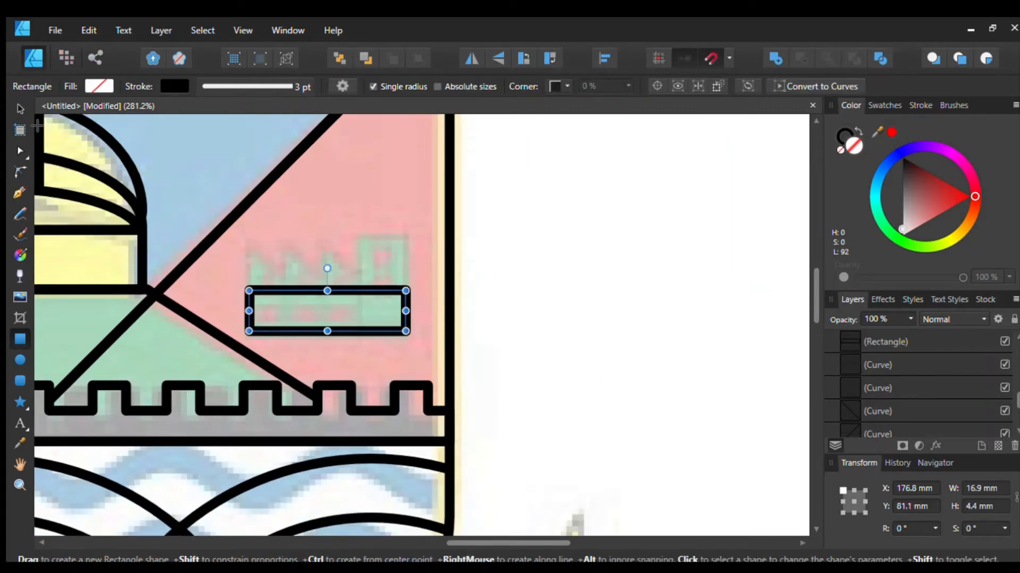
{"action": "left_click_drag", "start_coordinate": [357, 234], "coordinate": [405, 331]}
Step: Merge the factory's base and tower rectangles into one L-shaped curve
{"action": "key", "text": "v"}
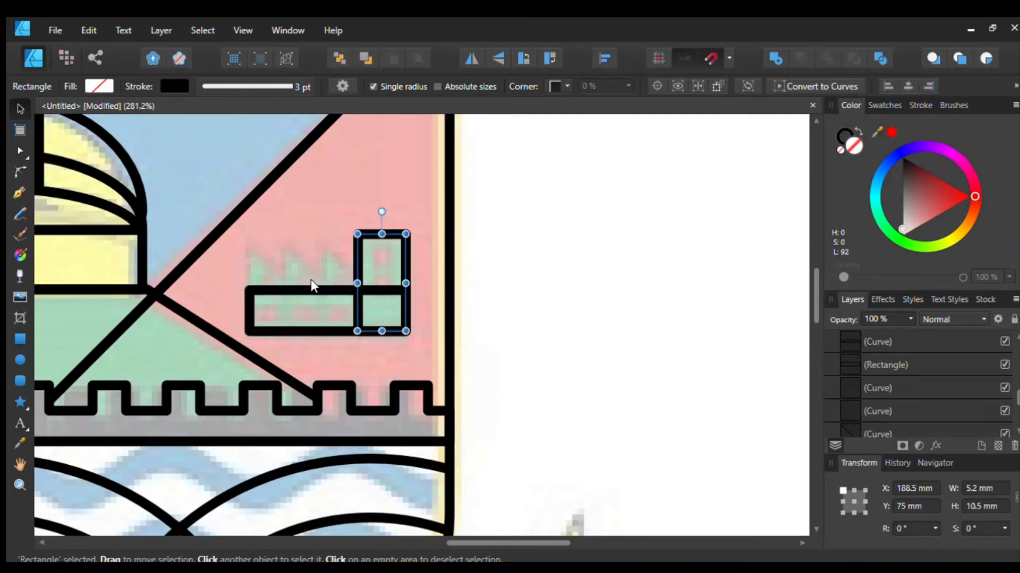
{"action": "left_click", "coordinate": [314, 287], "text": "shift"}
{"action": "left_click", "coordinate": [774, 58]}
{"action": "scroll", "coordinate": [299, 294], "scroll_direction": "up", "scroll_amount": 3}
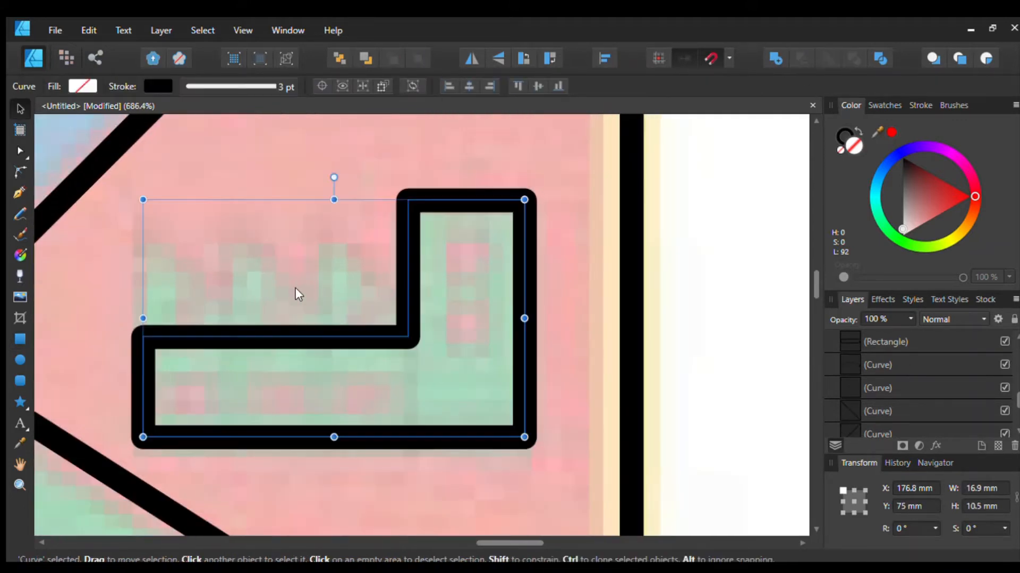
Step: Draw a closed sawtooth roof outline with three peaks about 4.3 mm high along the factory base's upper edge
{"action": "left_click", "coordinate": [20, 193]}
{"action": "left_click", "coordinate": [142, 336]}
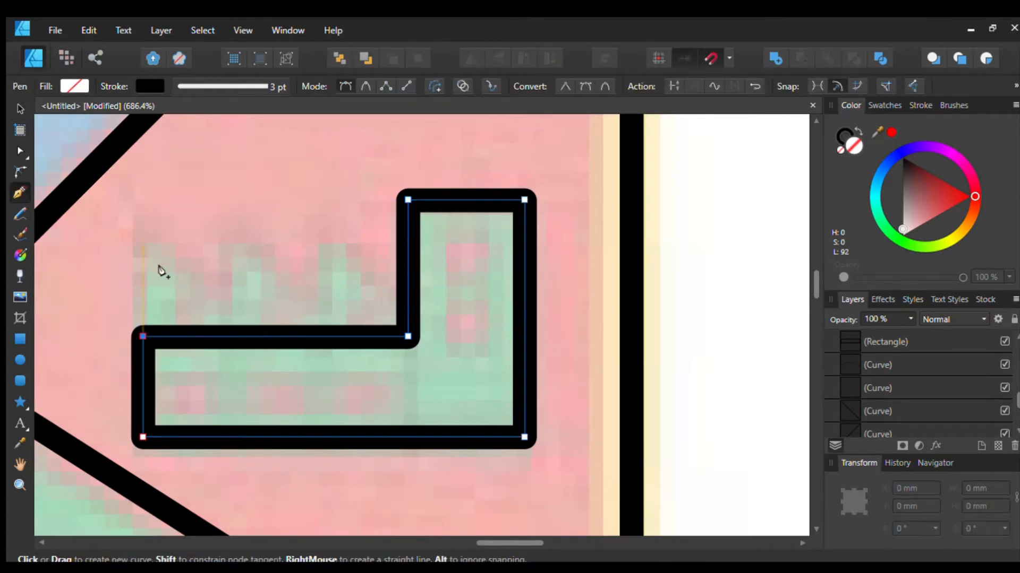
{"action": "left_click", "coordinate": [143, 246]}
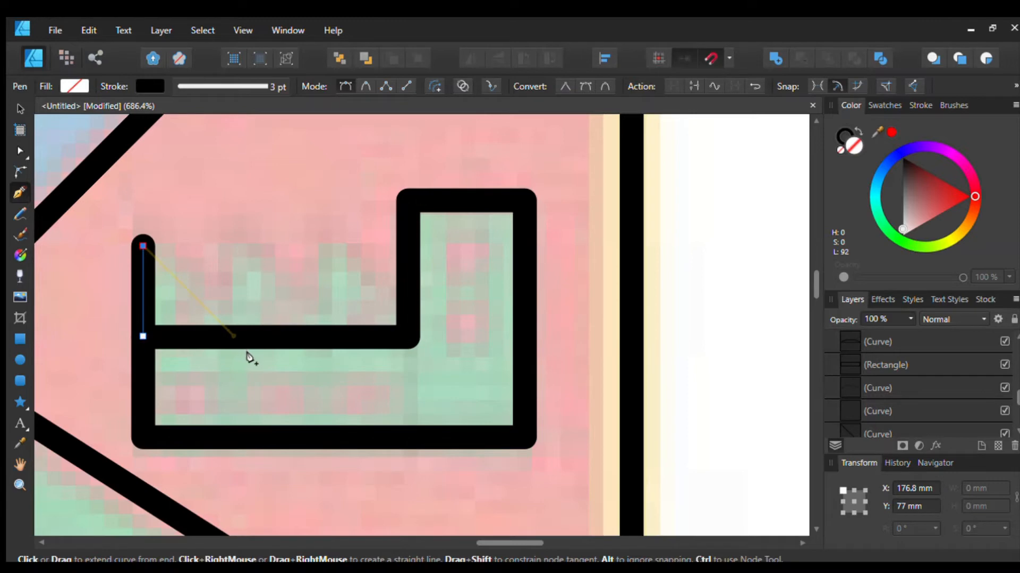
{"action": "left_click", "coordinate": [236, 338]}
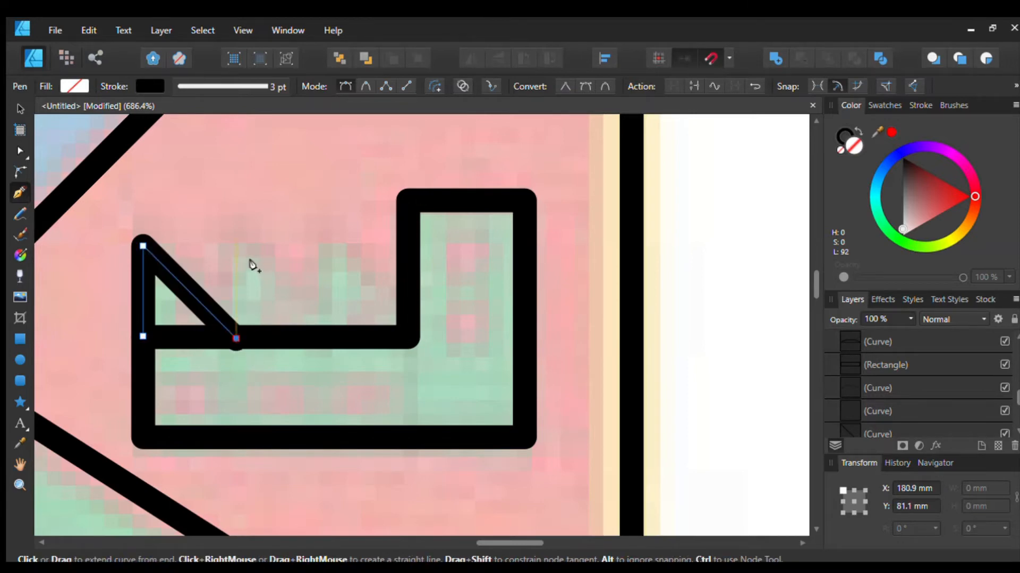
{"action": "left_click", "coordinate": [236, 242]}
{"action": "left_click", "coordinate": [334, 339]}
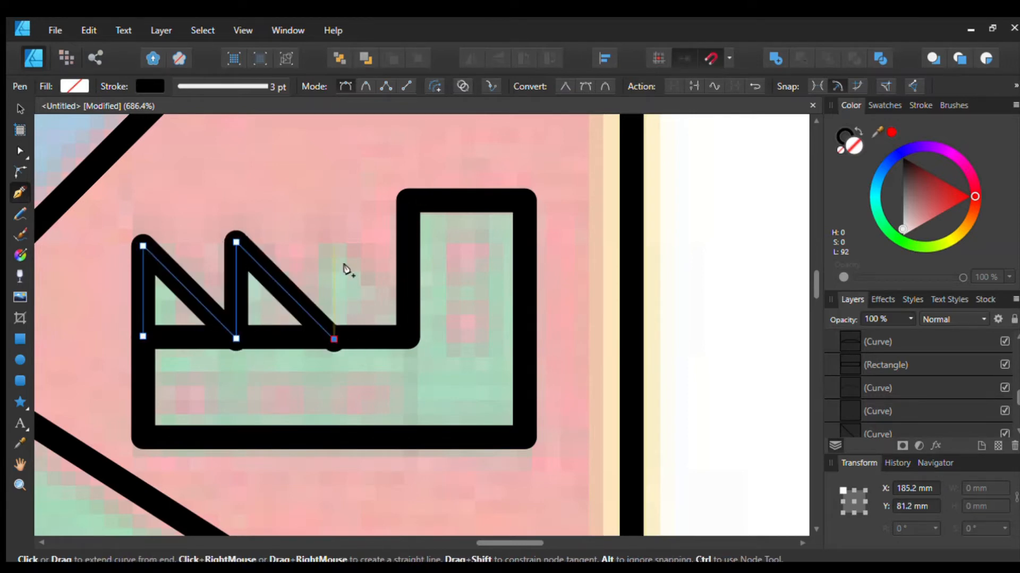
{"action": "left_click", "coordinate": [333, 243]}
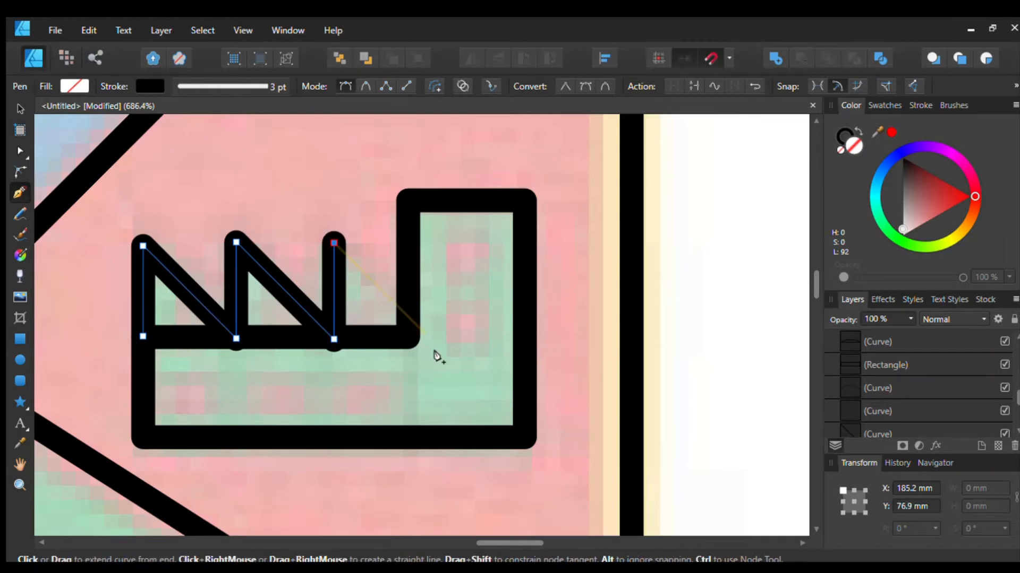
{"action": "left_click", "coordinate": [447, 351]}
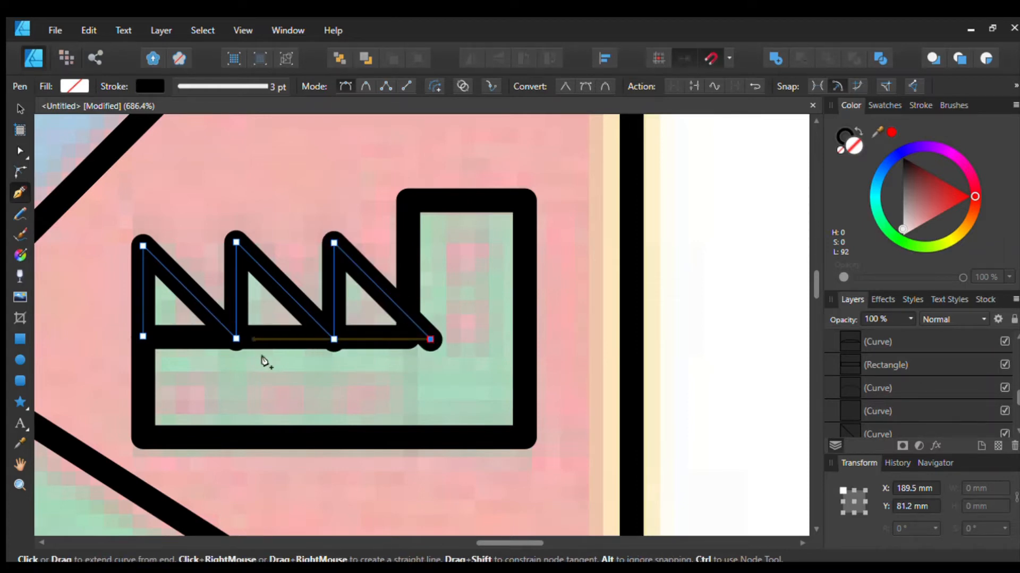
{"action": "left_click", "coordinate": [158, 360]}
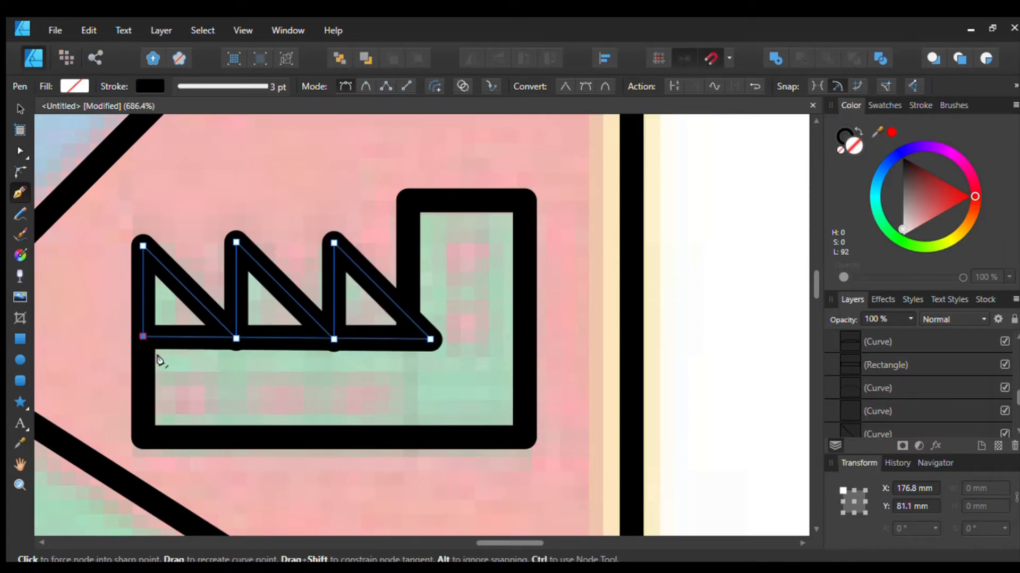
Step: Narrow the sawtooth roof to end at the tower's left wall and merge it with the factory body
{"action": "left_click", "coordinate": [21, 107]}
{"action": "left_click_drag", "start_coordinate": [430, 291], "coordinate": [405, 291]}
{"action": "left_click", "coordinate": [406, 198], "text": "shift"}
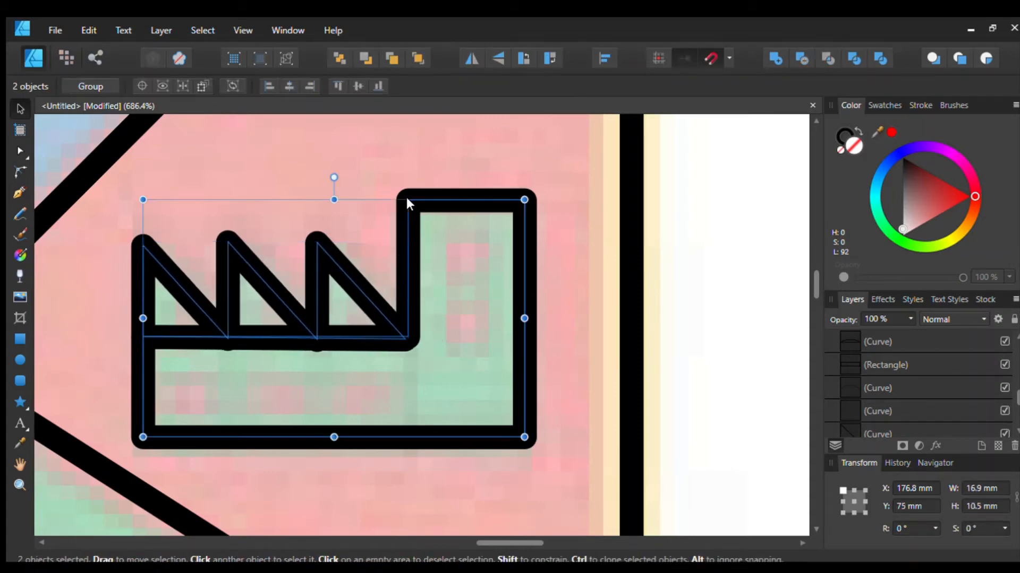
{"action": "left_click", "coordinate": [773, 58]}
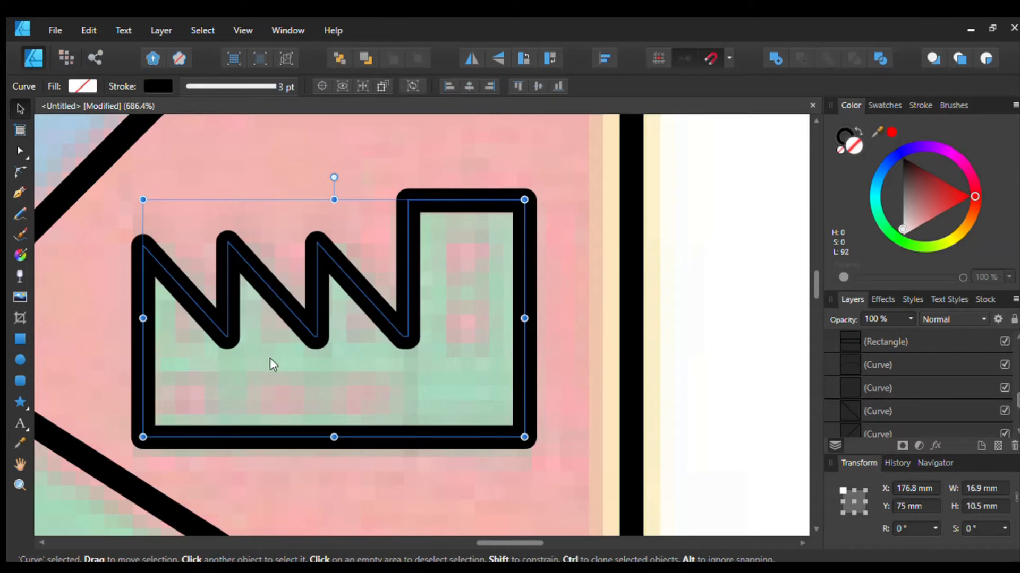
Step: Draw window rectangles of about 2.2 × 1.6 mm, three along the factory base and two rotated 90° in the tower
{"action": "scroll", "coordinate": [272, 365], "scroll_direction": "down", "scroll_amount": 1}
{"action": "key", "text": "m"}
{"action": "mouse_move", "coordinate": [165, 333]}
{"action": "left_mouse_down"}
{"action": "mouse_move", "coordinate": [214, 367]}
{"action": "mouse_move", "coordinate": [317, 340]}
{"action": "mouse_move", "coordinate": [295, 336]}
{"action": "mouse_move", "coordinate": [391, 343]}
{"action": "mouse_move", "coordinate": [487, 283]}
{"action": "mouse_move", "coordinate": [484, 198]}
{"action": "mouse_move", "coordinate": [483, 215]}
{"action": "left_mouse_up"}
{"action": "left_click", "coordinate": [19, 110]}
{"action": "left_click", "coordinate": [549, 59]}
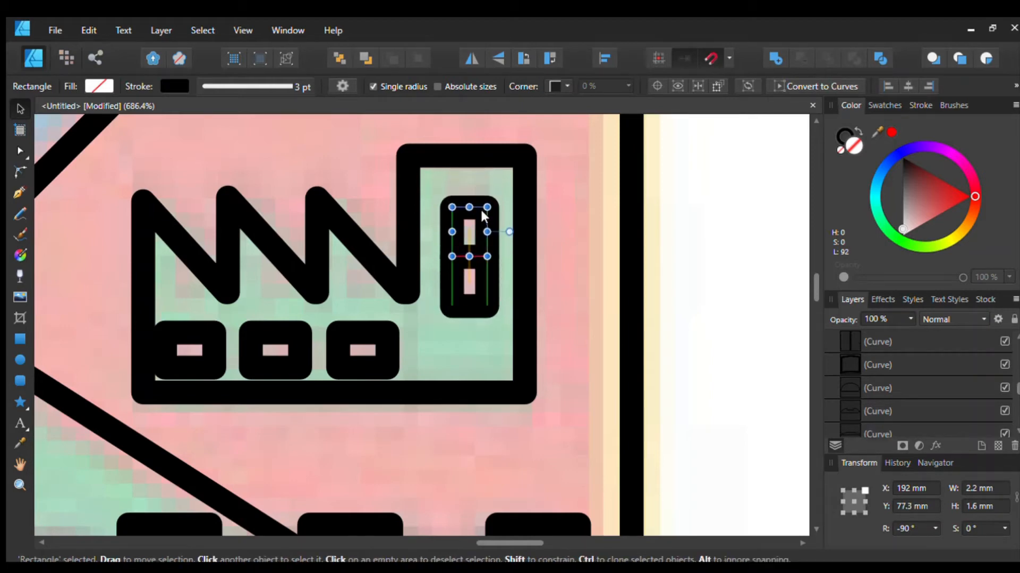
Step: Merge the five window rectangles into one shape and subtract it from the factory silhouette
{"action": "left_click", "coordinate": [456, 295], "text": "shift"}
{"action": "left_click", "coordinate": [352, 353], "text": "shift"}
{"action": "left_click", "coordinate": [282, 353], "text": "shift"}
{"action": "left_click", "coordinate": [205, 353], "text": "shift"}
{"action": "scroll", "coordinate": [244, 363], "scroll_direction": "down", "scroll_amount": 1}
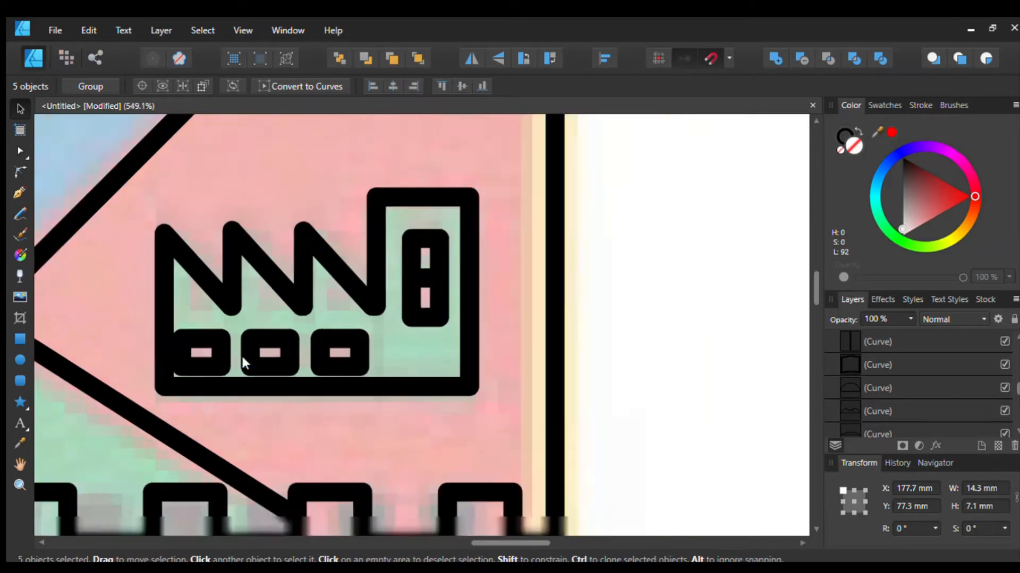
{"action": "scroll", "coordinate": [243, 359], "scroll_direction": "down", "scroll_amount": 2}
{"action": "scroll", "coordinate": [317, 353], "scroll_direction": "up", "scroll_amount": 2}
{"action": "left_click", "coordinate": [774, 62]}
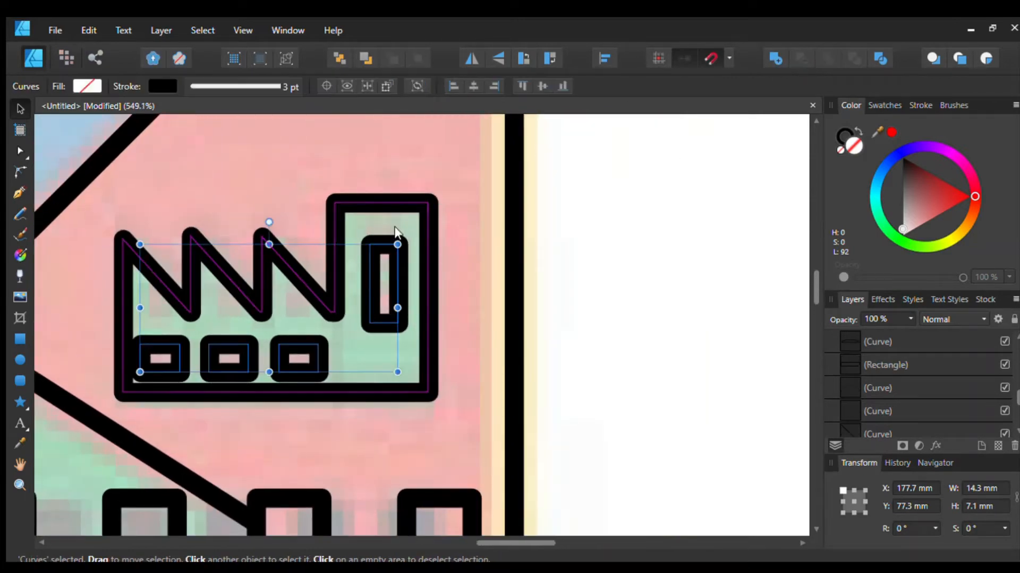
{"action": "left_click", "coordinate": [423, 240], "text": "shift"}
{"action": "left_click", "coordinate": [795, 56]}
{"action": "left_click", "coordinate": [628, 260]}
{"action": "scroll", "coordinate": [618, 270], "scroll_direction": "down", "scroll_amount": 8}
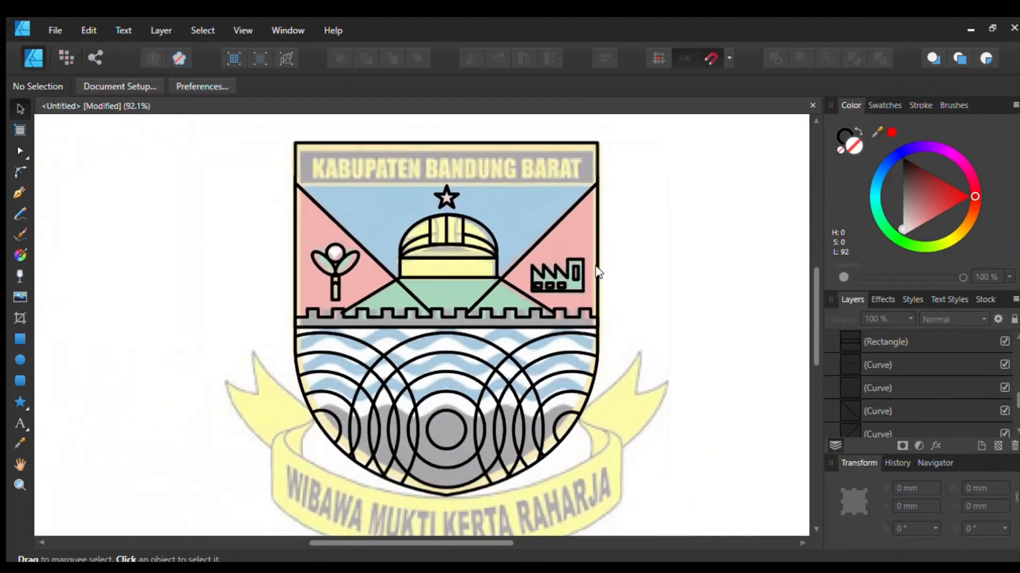
Step: Move the nodes of the three base windows slightly up and right to X 178.1 mm, Y 82.6 mm, then deselect
{"action": "scroll", "coordinate": [566, 286], "scroll_direction": "up", "scroll_amount": 10}
{"action": "scroll", "coordinate": [330, 255], "scroll_direction": "up", "scroll_amount": 1}
{"action": "key", "text": "a"}
{"action": "left_click", "coordinate": [405, 282]}
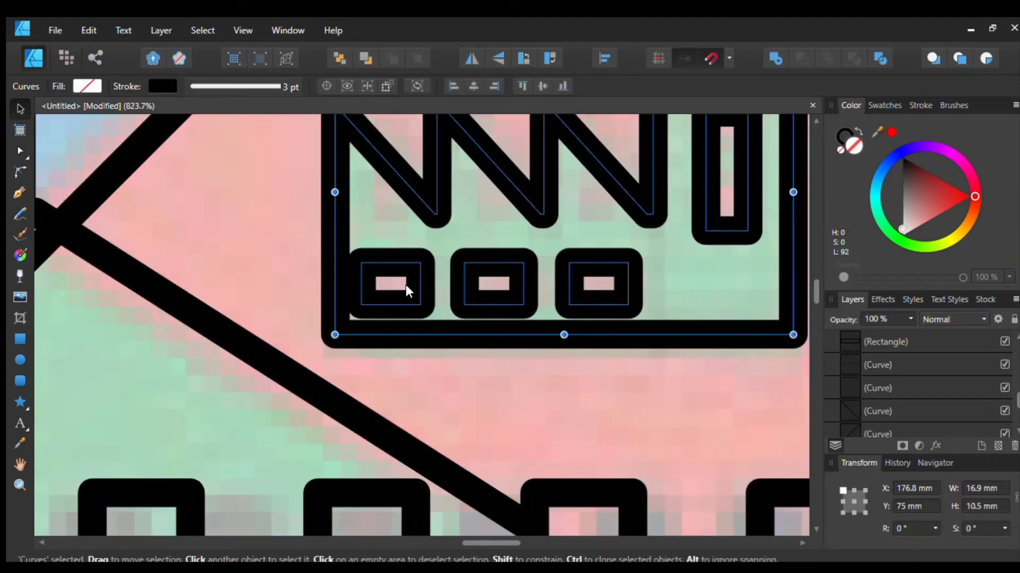
{"action": "left_click_drag", "start_coordinate": [252, 245], "coordinate": [650, 312]}
{"action": "key", "text": "ctrl+z"}
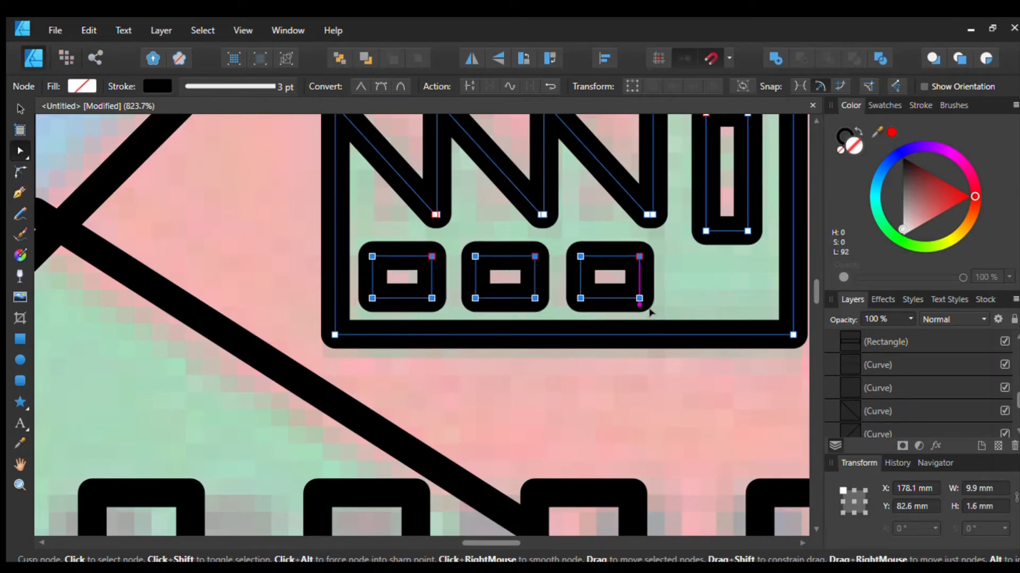
{"action": "scroll", "coordinate": [650, 313], "scroll_direction": "down", "scroll_amount": 8}
{"action": "scroll", "coordinate": [508, 273], "scroll_direction": "down", "scroll_amount": 1}
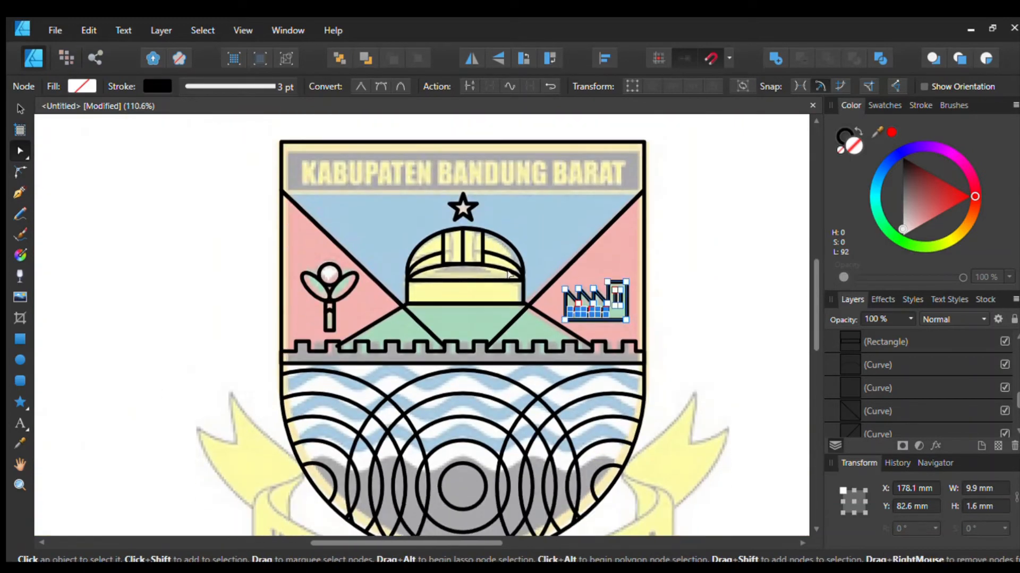
{"action": "scroll", "coordinate": [508, 273], "scroll_direction": "down", "scroll_amount": 1}
{"action": "left_click", "coordinate": [21, 109]}
{"action": "left_click", "coordinate": [227, 200]}
Step: Draw a rectangle of about 130.6 × 50.6 mm over the lower part of the wave circles
{"action": "scroll", "coordinate": [603, 341], "scroll_direction": "down", "scroll_amount": 1}
{"action": "scroll", "coordinate": [603, 342], "scroll_direction": "up", "scroll_amount": 2}
{"action": "scroll", "coordinate": [548, 351], "scroll_direction": "up", "scroll_amount": 1}
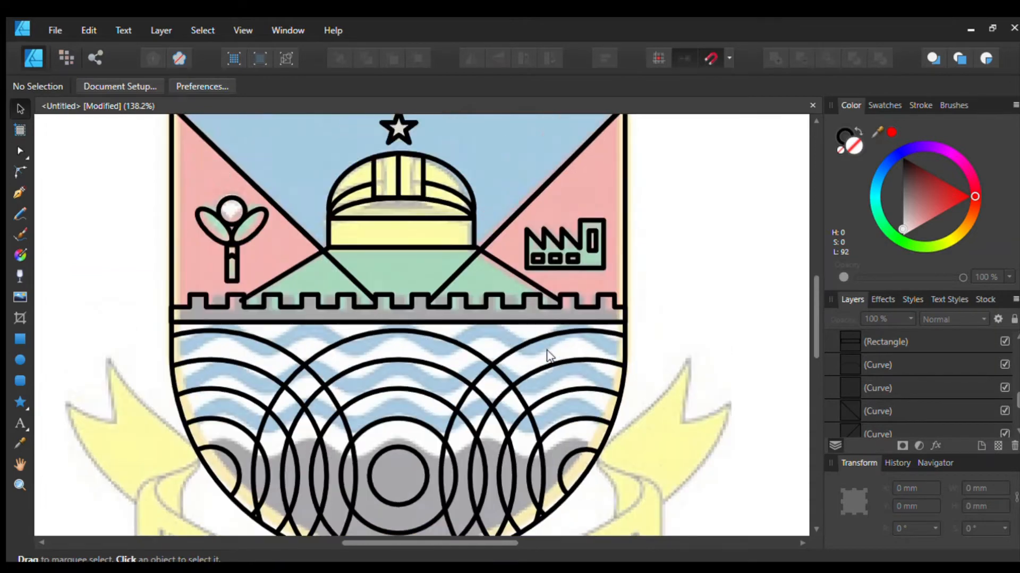
{"action": "scroll", "coordinate": [549, 356], "scroll_direction": "down", "scroll_amount": 3}
{"action": "left_click", "coordinate": [495, 317]}
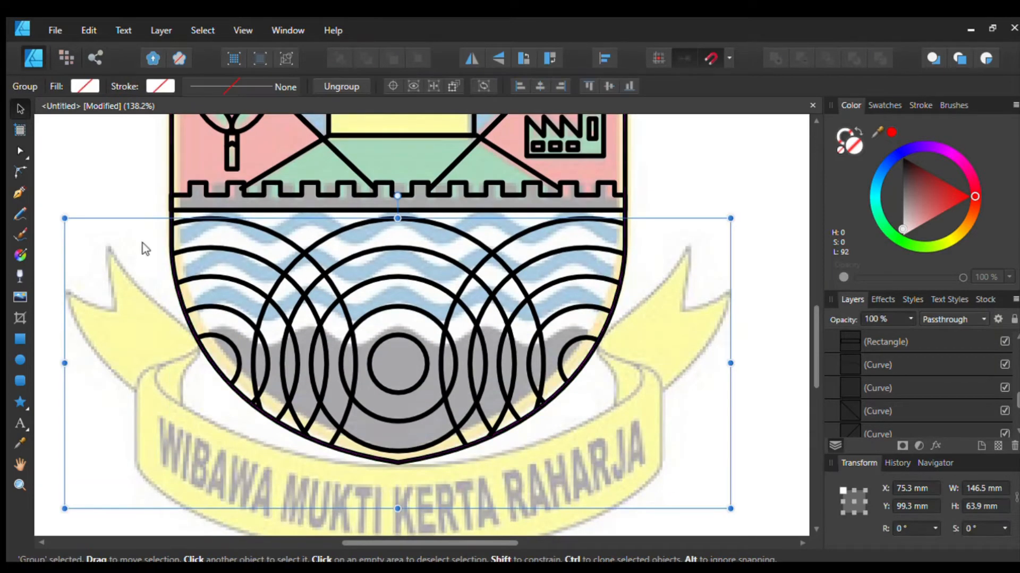
{"action": "left_click", "coordinate": [22, 340]}
{"action": "left_click_drag", "start_coordinate": [114, 301], "coordinate": [709, 531]}
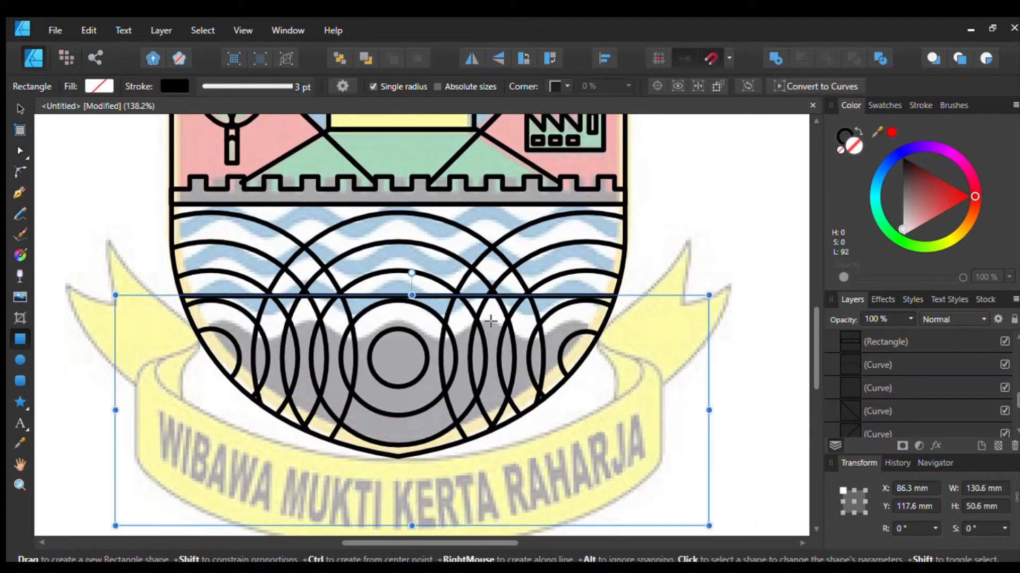
{"action": "left_click", "coordinate": [21, 109]}
Step: Select the rectangle together with the circles' group inside the shield curve and try to divide them
{"action": "scroll", "coordinate": [870, 363], "scroll_direction": "down", "scroll_amount": 2}
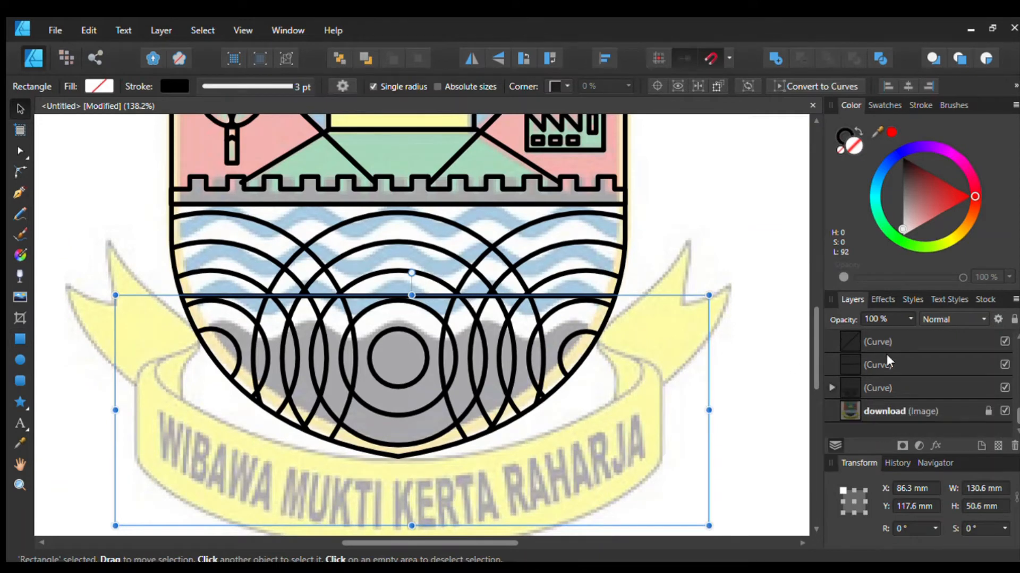
{"action": "left_click", "coordinate": [829, 388]}
{"action": "scroll", "coordinate": [908, 397], "scroll_direction": "down", "scroll_amount": 2}
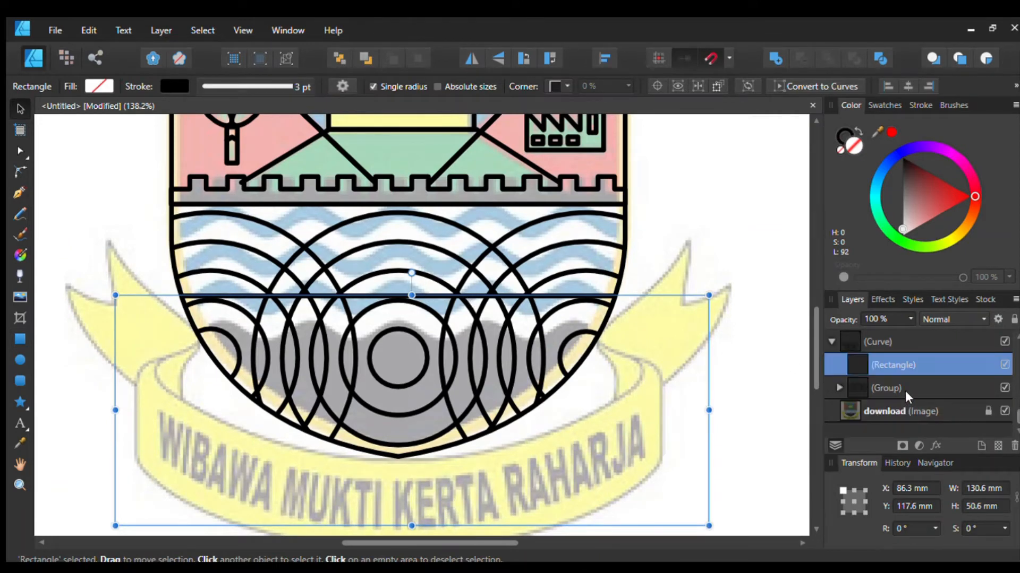
{"action": "left_click", "coordinate": [880, 384], "text": "shift"}
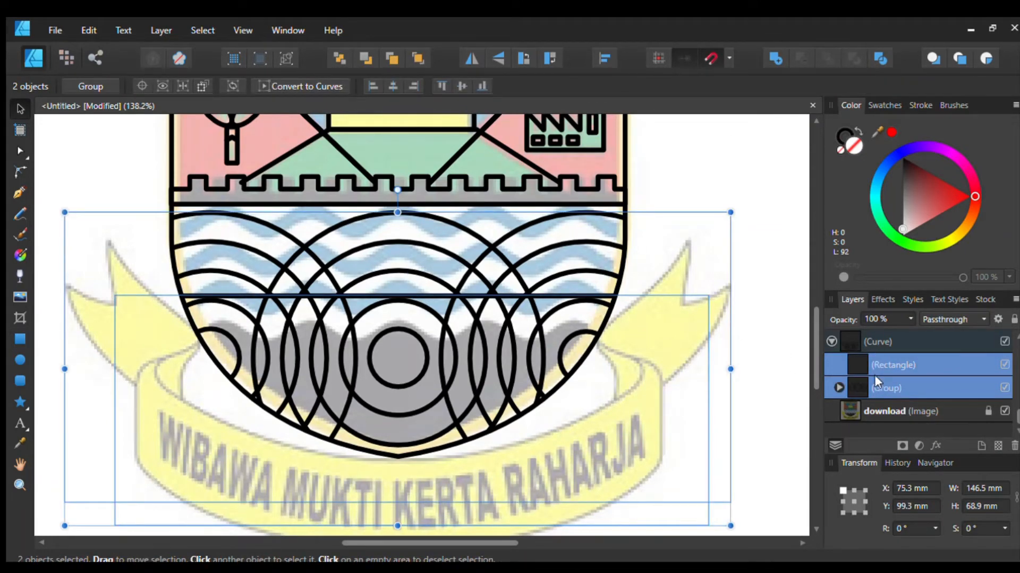
{"action": "left_click", "coordinate": [876, 381]}
{"action": "left_click", "coordinate": [884, 371]}
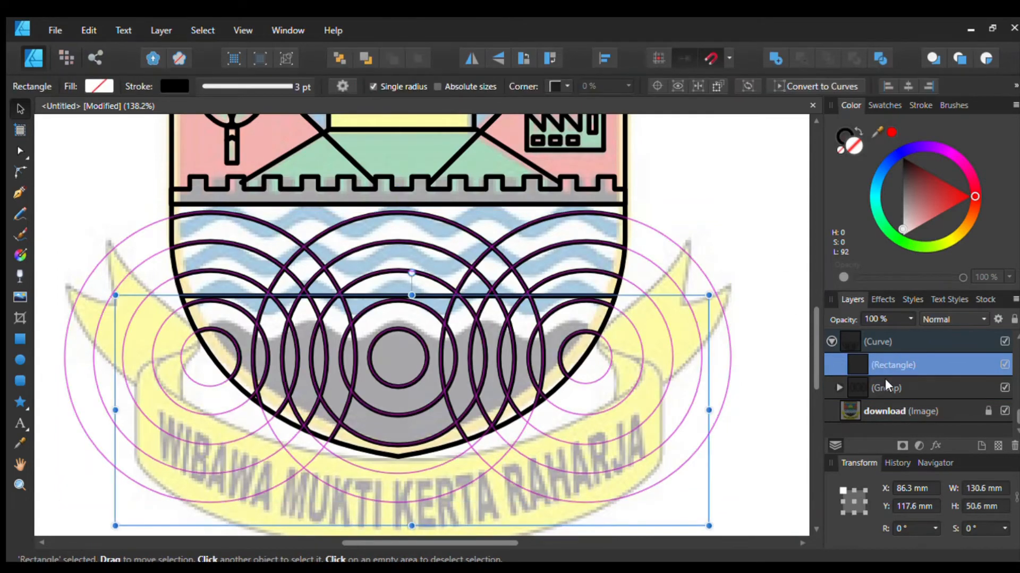
{"action": "left_click", "coordinate": [890, 384], "text": "shift"}
{"action": "left_click", "coordinate": [880, 58]}
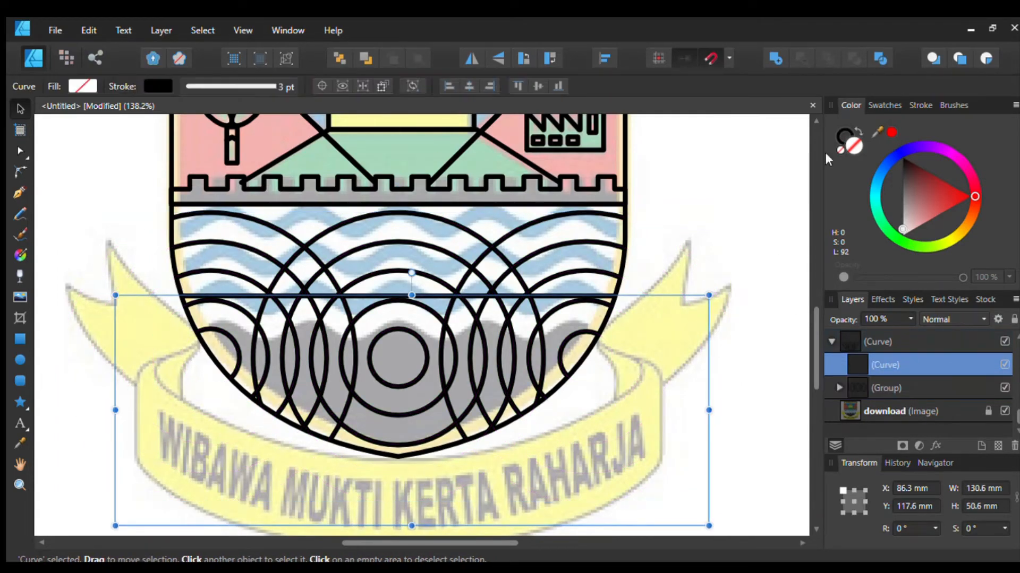
Step: Move the rectangular curve into the circles' group above the ellipses, then select the shield curve
{"action": "left_click", "coordinate": [839, 388]}
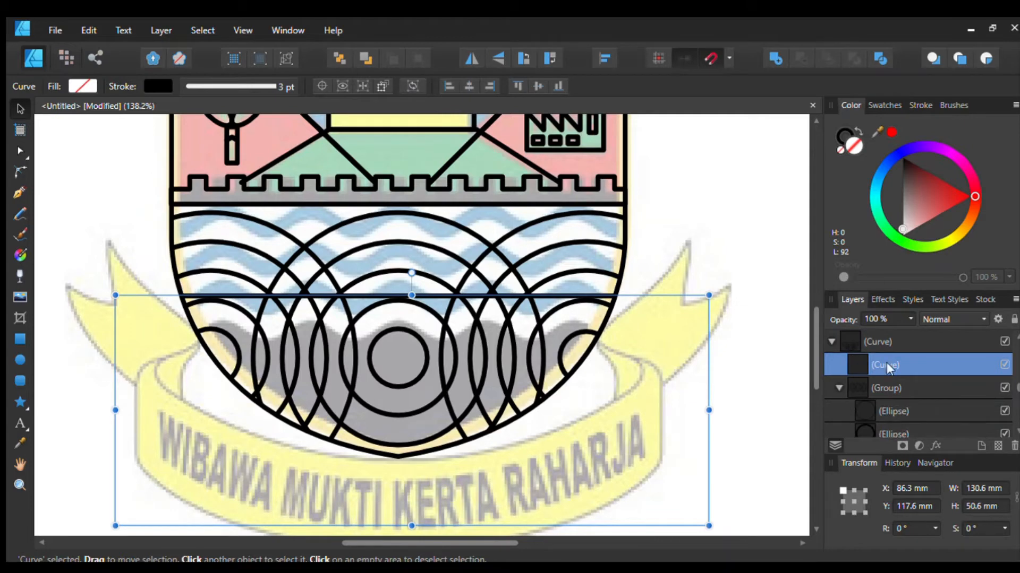
{"action": "left_click_drag", "start_coordinate": [887, 366], "coordinate": [856, 399]}
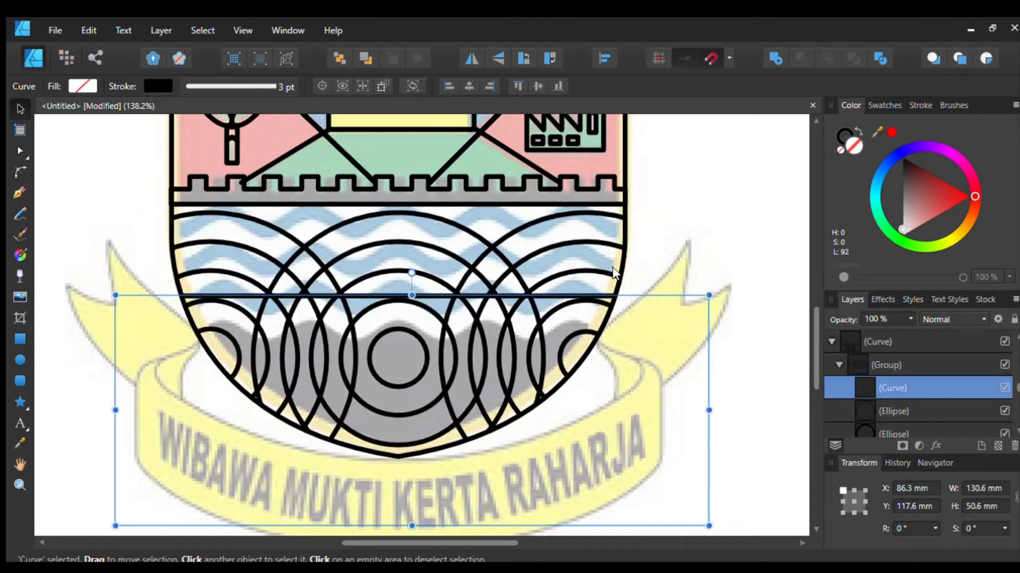
{"action": "left_click_drag", "start_coordinate": [751, 194], "coordinate": [119, 441]}
{"action": "left_click", "coordinate": [578, 290]}
{"action": "scroll", "coordinate": [581, 295], "scroll_direction": "down", "scroll_amount": 4}
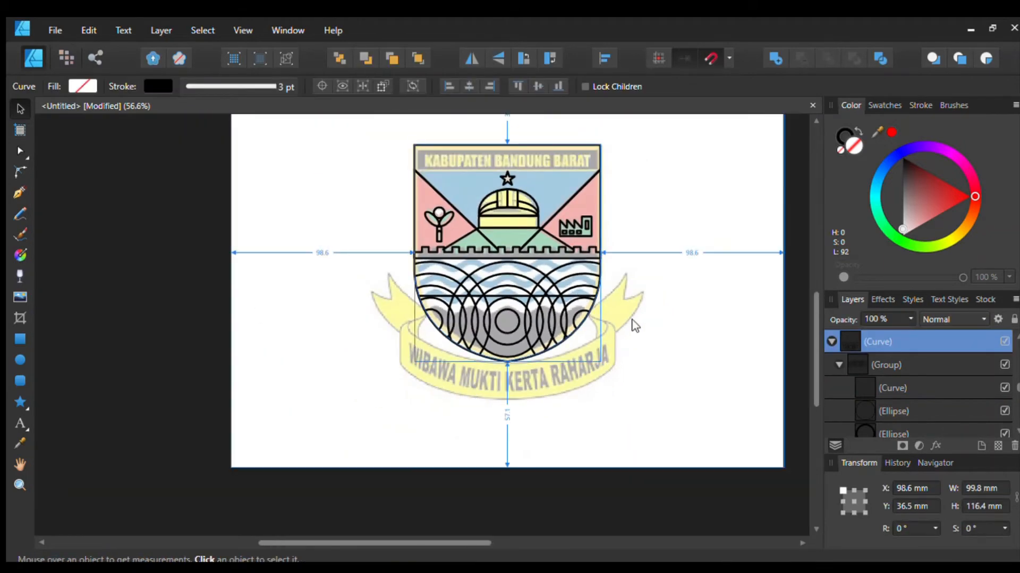
Step: Undo the rectangle's move, conversion and drawing over the wave circles
{"action": "key", "text": "ctrl+z"}
{"action": "key", "text": "ctrl+z"}
{"action": "key", "text": "ctrl+z"}
{"action": "key", "text": "ctrl+z"}
{"action": "scroll", "coordinate": [591, 299], "scroll_direction": "up", "scroll_amount": 3}
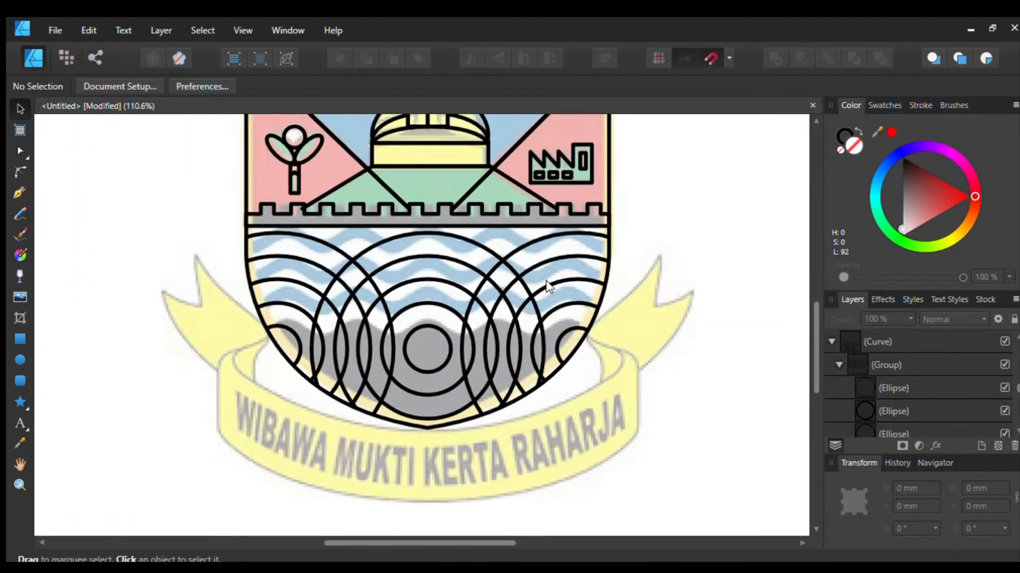
Step: Select the circles' group and, in the Pixel Persona, marquee-select the lower emblem from the ribbon tips to below the ribbon
{"action": "left_click", "coordinate": [534, 290]}
{"action": "scroll", "coordinate": [533, 291], "scroll_direction": "up", "scroll_amount": 1}
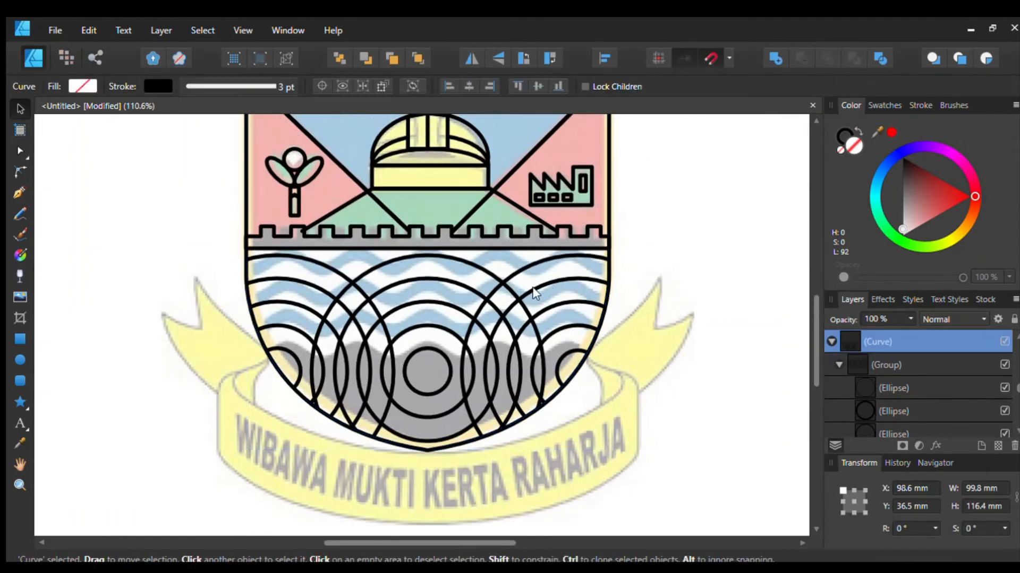
{"action": "left_click", "coordinate": [925, 365]}
{"action": "left_click", "coordinate": [66, 57]}
{"action": "scroll", "coordinate": [276, 244], "scroll_direction": "down", "scroll_amount": 4}
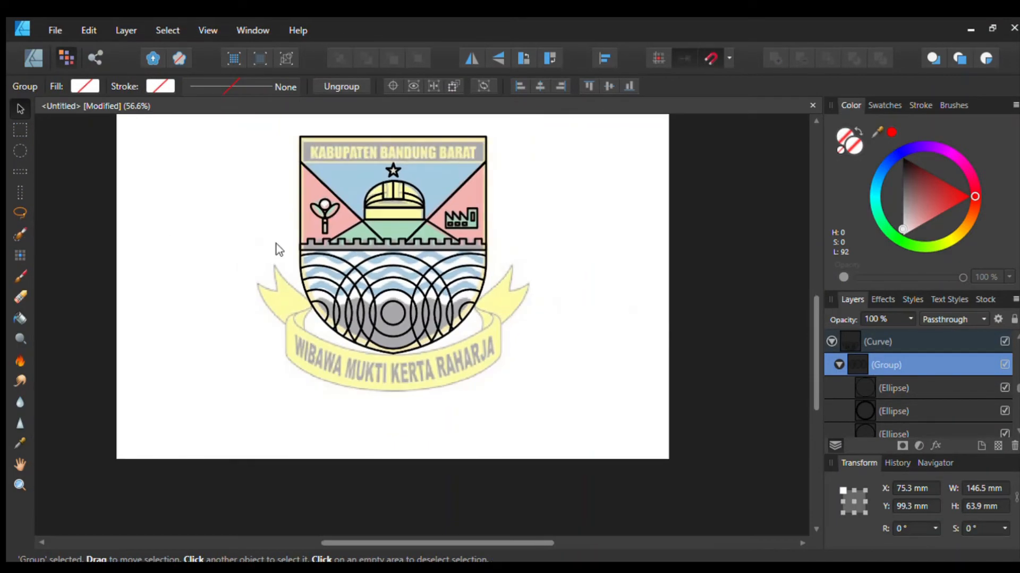
{"action": "left_click", "coordinate": [14, 125]}
{"action": "left_click_drag", "start_coordinate": [243, 284], "coordinate": [534, 407]}
Step: Erase the circles' group inside the marquee, widening the Erase Brush to 300 px to remove all lines there
{"action": "left_click", "coordinate": [15, 297]}
{"action": "scroll", "coordinate": [642, 322], "scroll_direction": "up", "scroll_amount": 2}
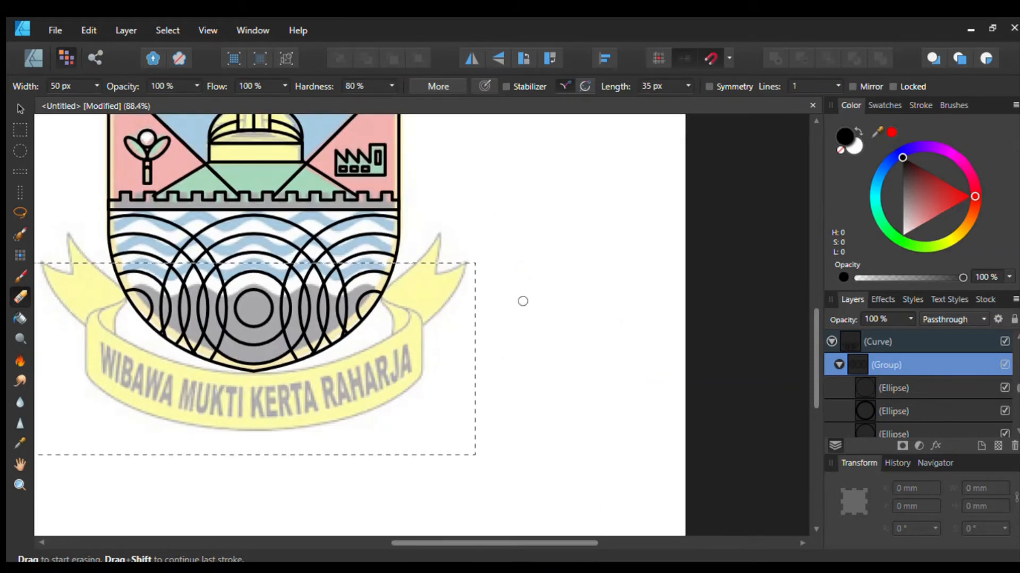
{"action": "left_click_drag", "start_coordinate": [345, 297], "coordinate": [334, 264]}
{"action": "left_click", "coordinate": [82, 88]}
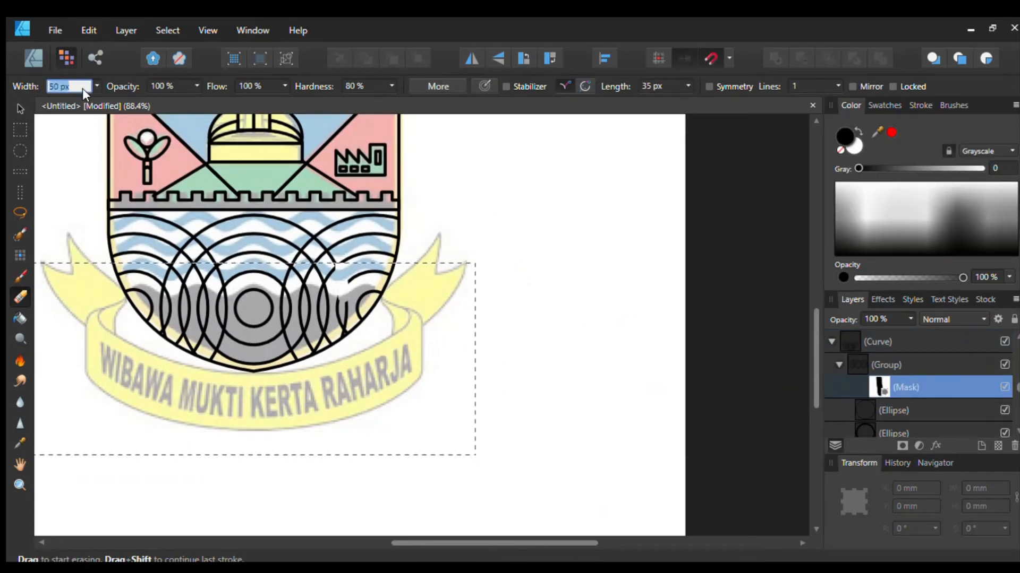
{"action": "type", "text": "300"}
{"action": "key", "text": "Return"}
{"action": "mouse_move", "coordinate": [199, 274]}
{"action": "left_mouse_down"}
{"action": "mouse_move", "coordinate": [181, 290]}
{"action": "mouse_move", "coordinate": [308, 303]}
{"action": "mouse_move", "coordinate": [159, 340]}
{"action": "mouse_move", "coordinate": [170, 254]}
{"action": "left_mouse_up"}
Step: Clear the marquee selection, deselect all objects and collapse the shield's nested layers
{"action": "key", "text": "m"}
{"action": "key", "text": "ctrl+d"}
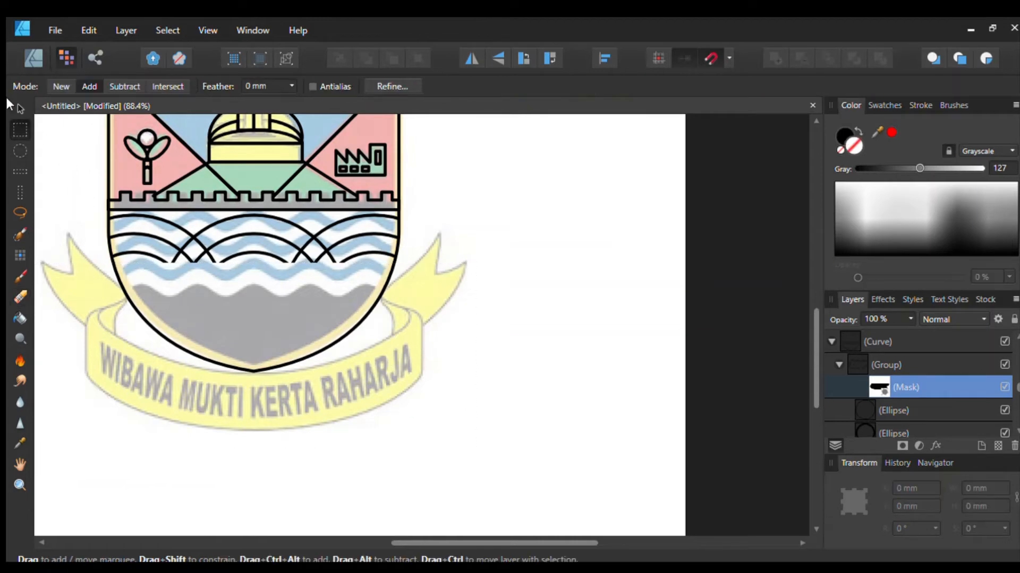
{"action": "key", "text": "v"}
{"action": "key", "text": "ctrl+d"}
{"action": "left_click", "coordinate": [838, 365]}
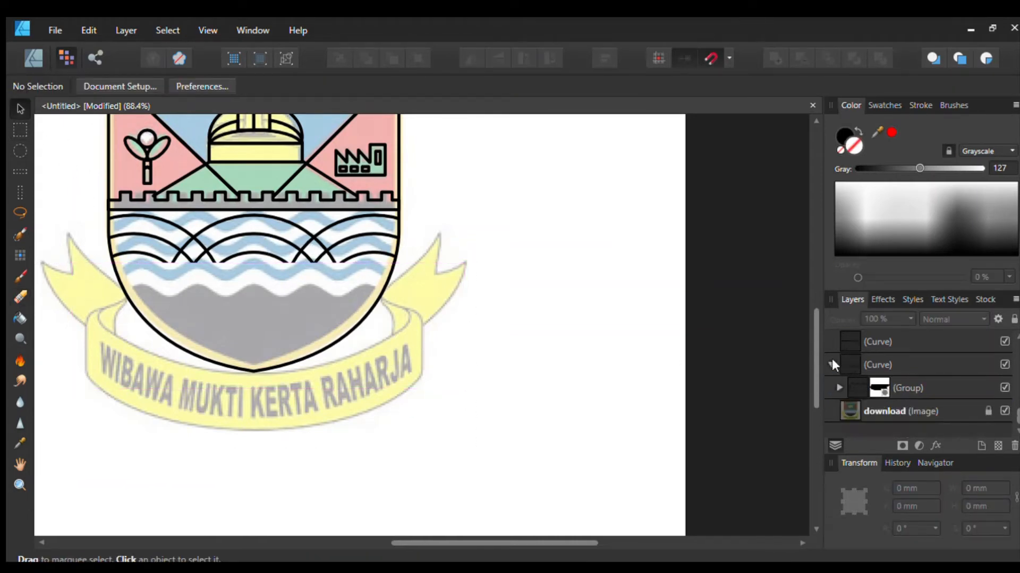
{"action": "scroll", "coordinate": [834, 363], "scroll_direction": "up", "scroll_amount": 3}
{"action": "scroll", "coordinate": [837, 371], "scroll_direction": "down", "scroll_amount": 5}
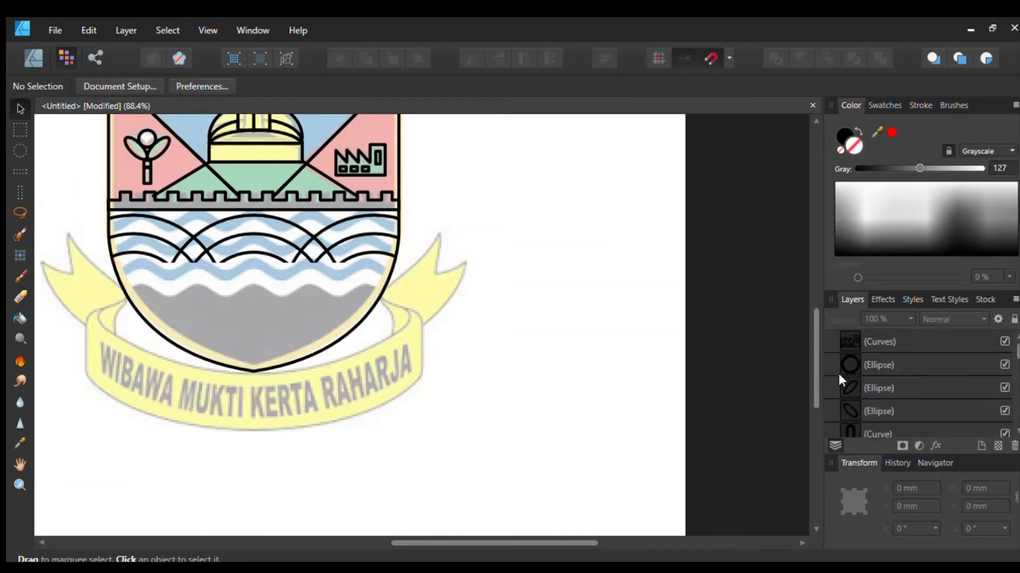
Step: Duplicate the trimmed circles' group and offset the copy down and right as a staggered second wave row at X 95.4 mm, Y 114.4 mm
{"action": "left_click", "coordinate": [848, 383]}
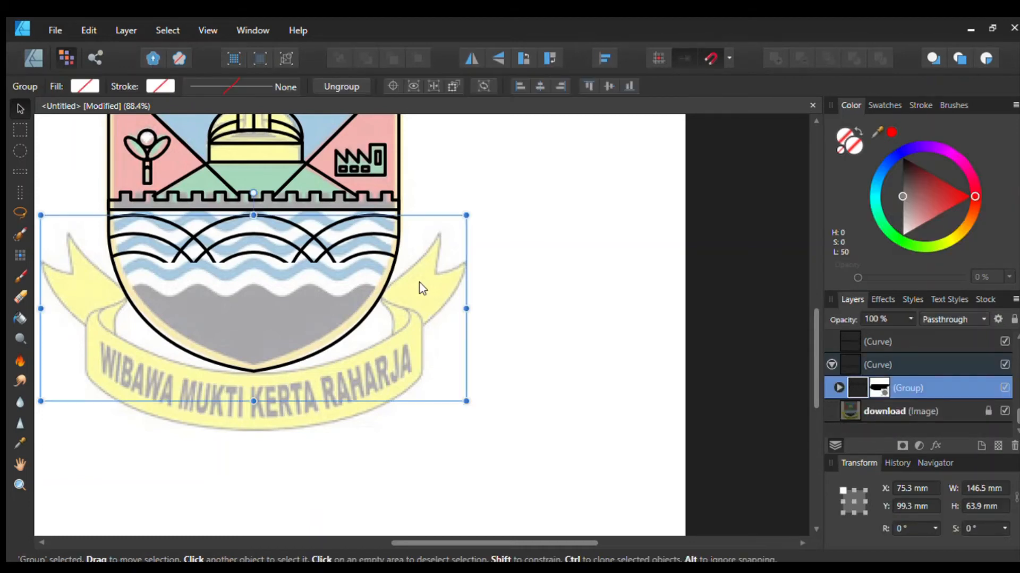
{"action": "scroll", "coordinate": [419, 282], "scroll_direction": "left", "scroll_amount": 3}
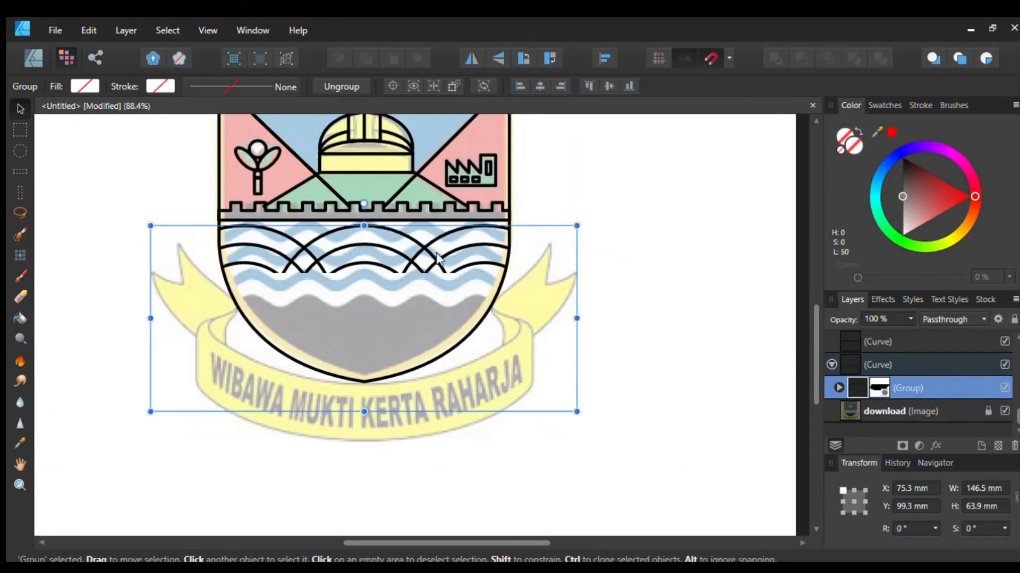
{"action": "mouse_move", "coordinate": [437, 259]}
{"action": "left_mouse_down"}
{"action": "mouse_move", "coordinate": [432, 326]}
{"action": "mouse_move", "coordinate": [432, 295]}
{"action": "left_mouse_up"}
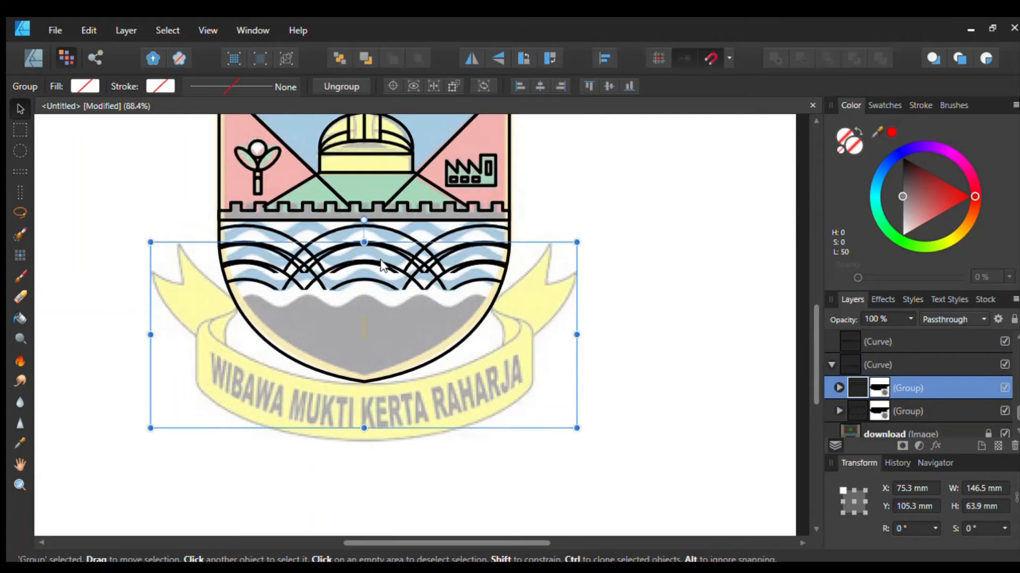
{"action": "left_click_drag", "start_coordinate": [381, 266], "coordinate": [426, 281]}
{"action": "scroll", "coordinate": [428, 280], "scroll_direction": "up", "scroll_amount": 3}
{"action": "scroll", "coordinate": [427, 279], "scroll_direction": "down", "scroll_amount": 3}
{"action": "scroll", "coordinate": [429, 279], "scroll_direction": "up", "scroll_amount": 4}
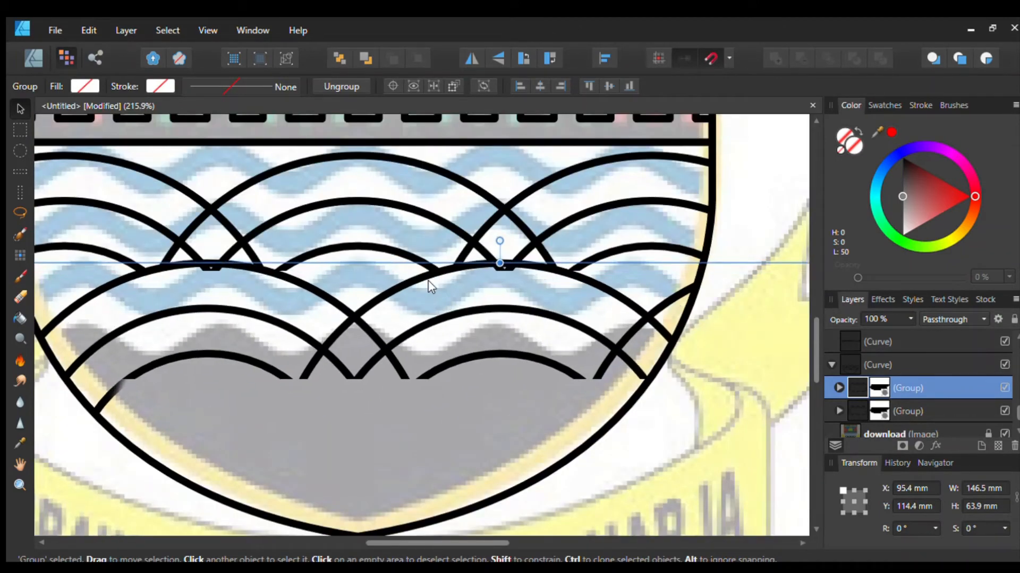
{"action": "scroll", "coordinate": [426, 282], "scroll_direction": "down", "scroll_amount": 5}
{"action": "scroll", "coordinate": [424, 409], "scroll_direction": "up", "scroll_amount": 3}
{"action": "scroll", "coordinate": [425, 409], "scroll_direction": "up", "scroll_amount": 3}
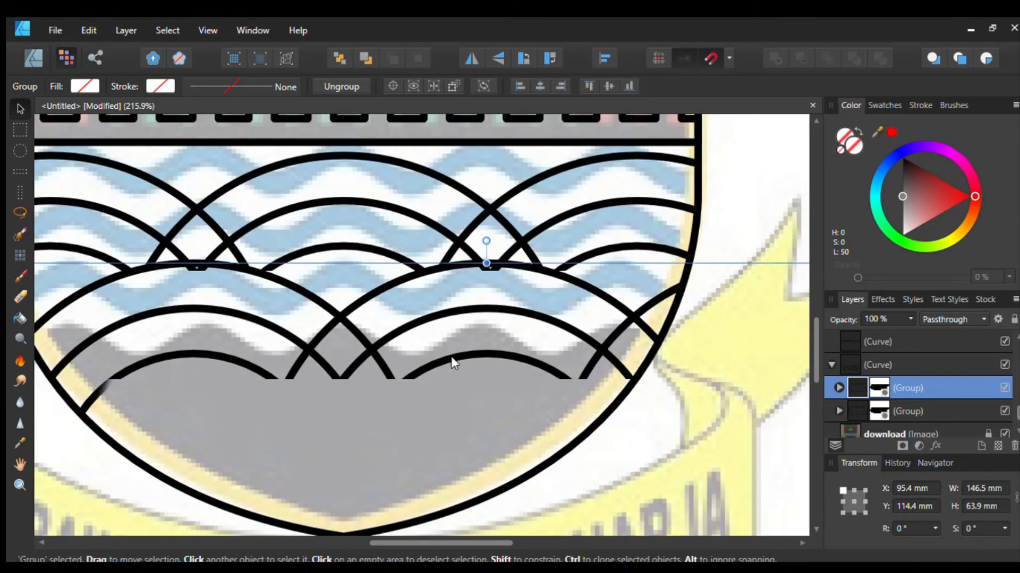
{"action": "scroll", "coordinate": [453, 359], "scroll_direction": "down", "scroll_amount": 4}
{"action": "scroll", "coordinate": [458, 356], "scroll_direction": "up", "scroll_amount": 2}
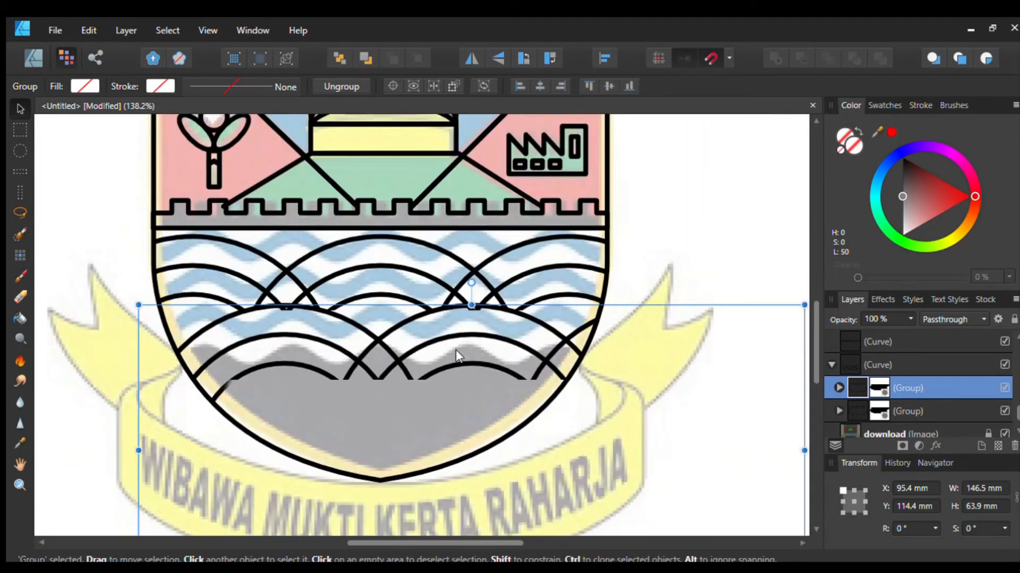
{"action": "scroll", "coordinate": [458, 354], "scroll_direction": "down", "scroll_amount": 5}
{"action": "scroll", "coordinate": [454, 354], "scroll_direction": "up", "scroll_amount": 4}
Step: Undo the offset placement of the second wave row
{"action": "key", "text": "ctrl+z"}
{"action": "key", "text": "ctrl+z"}
{"action": "key", "text": "ctrl+z"}
{"action": "key", "text": "ctrl+z"}
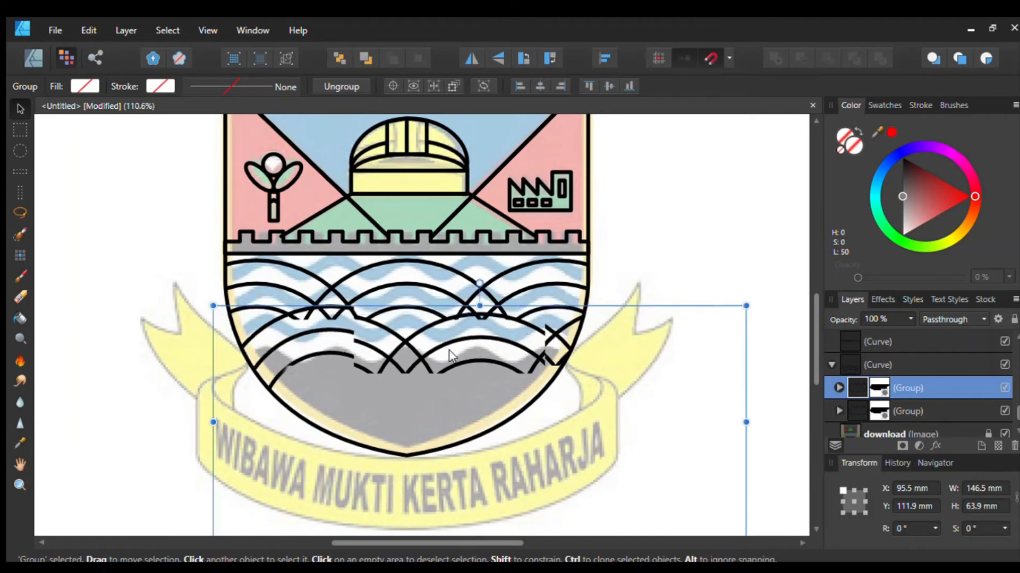
Step: Place another copy of the wave group lower in the shield and resize it to about 102.9 × 44.8 mm over the lower waves
{"action": "left_click_drag", "start_coordinate": [460, 299], "coordinate": [460, 344]}
{"action": "scroll", "coordinate": [653, 414], "scroll_direction": "down", "scroll_amount": 3}
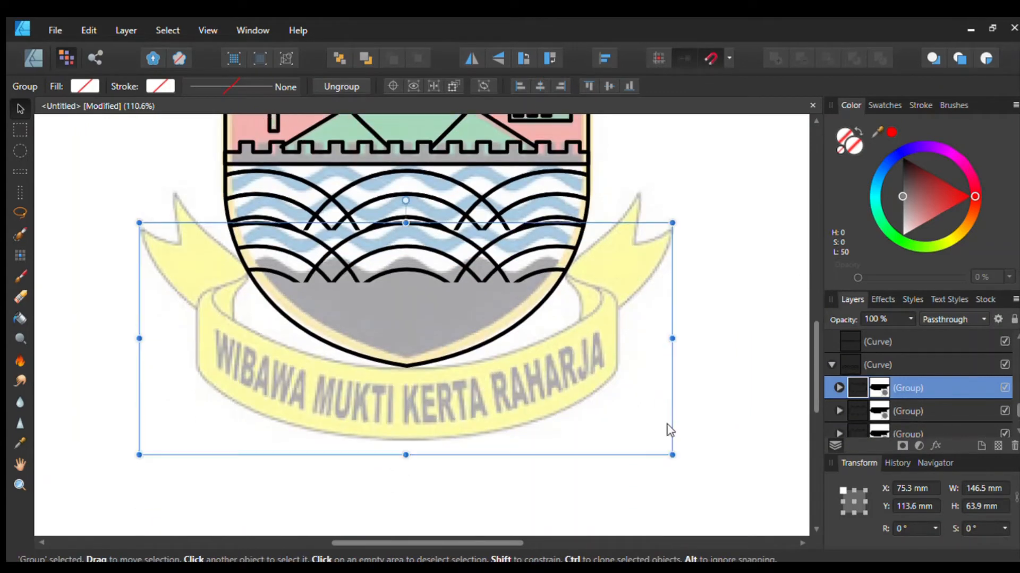
{"action": "left_click_drag", "start_coordinate": [667, 448], "coordinate": [570, 384]}
{"action": "left_click_drag", "start_coordinate": [404, 285], "coordinate": [406, 238]}
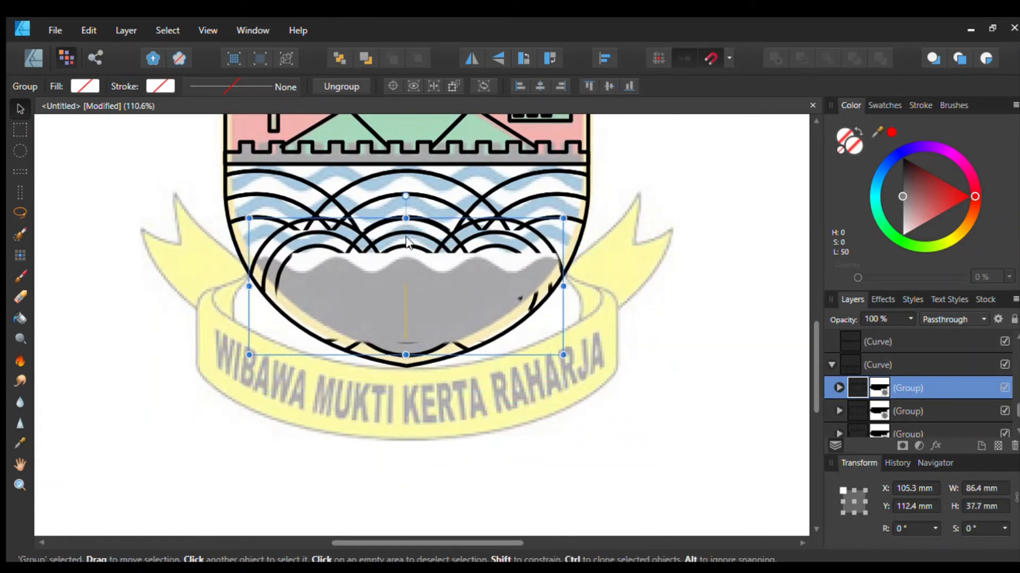
{"action": "left_click_drag", "start_coordinate": [562, 355], "coordinate": [584, 376]}
{"action": "left_click_drag", "start_coordinate": [437, 248], "coordinate": [437, 266]}
{"action": "scroll", "coordinate": [449, 260], "scroll_direction": "down", "scroll_amount": 4}
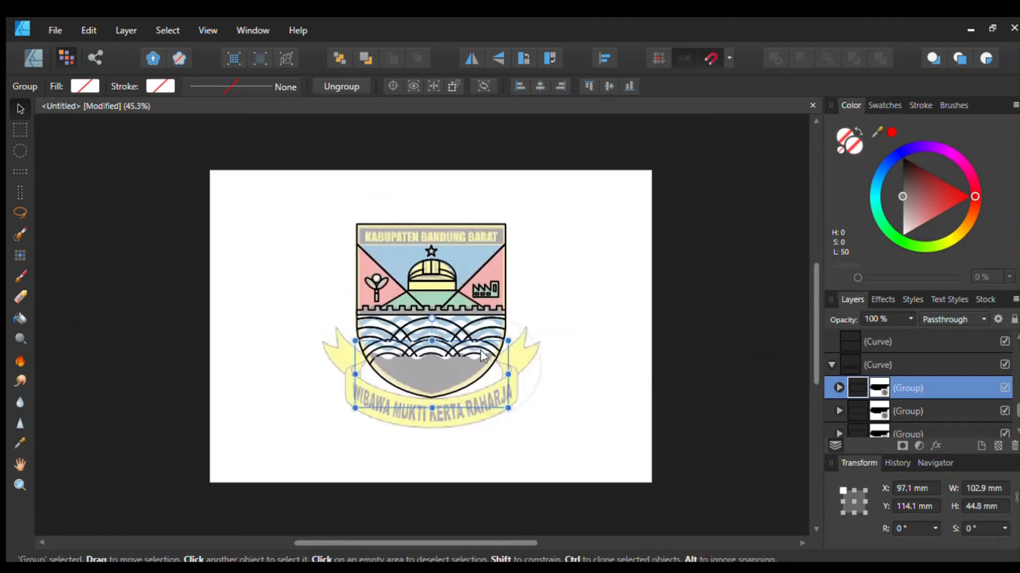
Step: Delete the resized wave copy and undo back through the duplicating into the erasing of the circles' group
{"action": "key", "text": "Delete"}
{"action": "scroll", "coordinate": [502, 342], "scroll_direction": "up", "scroll_amount": 2}
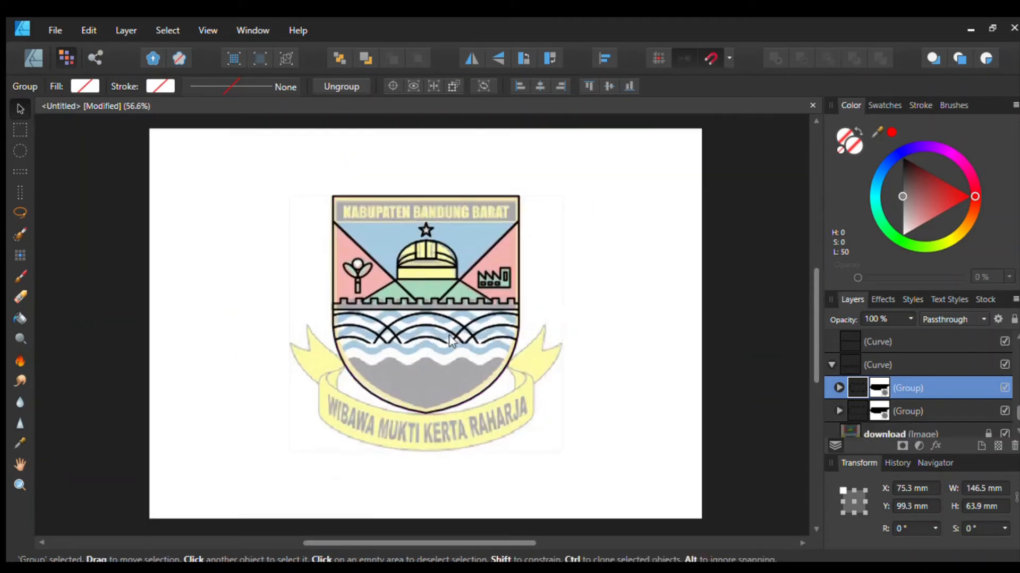
{"action": "key", "text": "ctrl+z"}
{"action": "key", "text": "ctrl+z"}
{"action": "key", "text": "ctrl+z"}
{"action": "key", "text": "ctrl+z"}
{"action": "key", "text": "ctrl+z"}
{"action": "key", "text": "ctrl+z"}
{"action": "key", "text": "ctrl+z"}
{"action": "key", "text": "ctrl+z"}
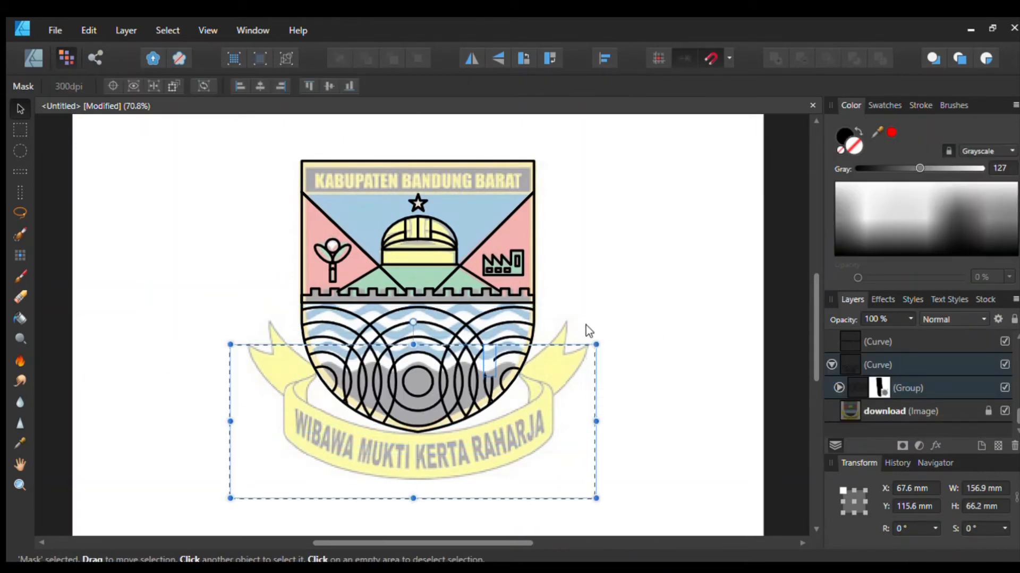
Step: Undo the remaining erasing of the circles' group and clear the marquee selection around the lower emblem
{"action": "scroll", "coordinate": [488, 291], "scroll_direction": "down", "scroll_amount": 1}
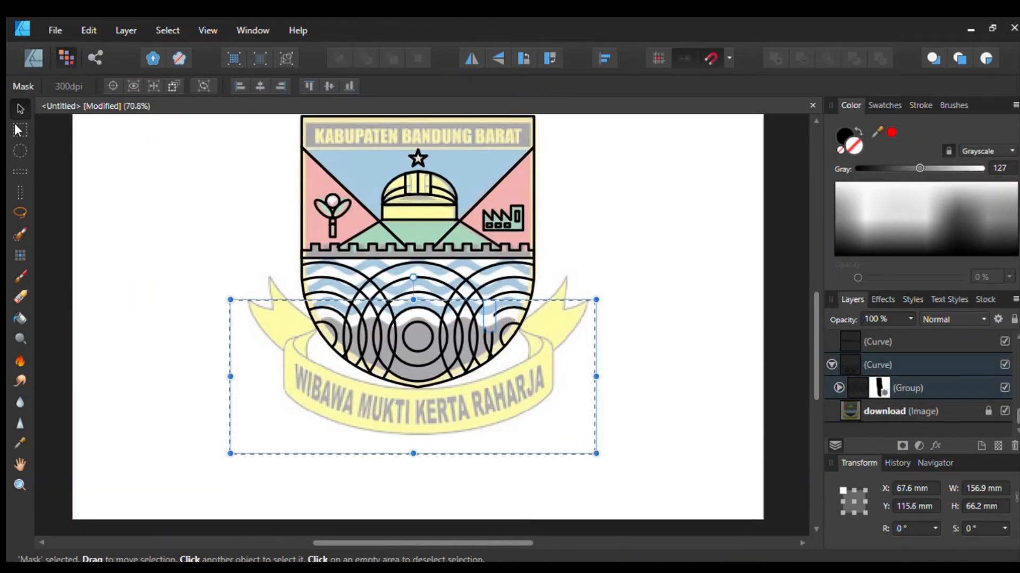
{"action": "left_click", "coordinate": [16, 126]}
{"action": "key", "text": "v"}
{"action": "left_click", "coordinate": [182, 178]}
{"action": "scroll", "coordinate": [505, 310], "scroll_direction": "down", "scroll_amount": 4}
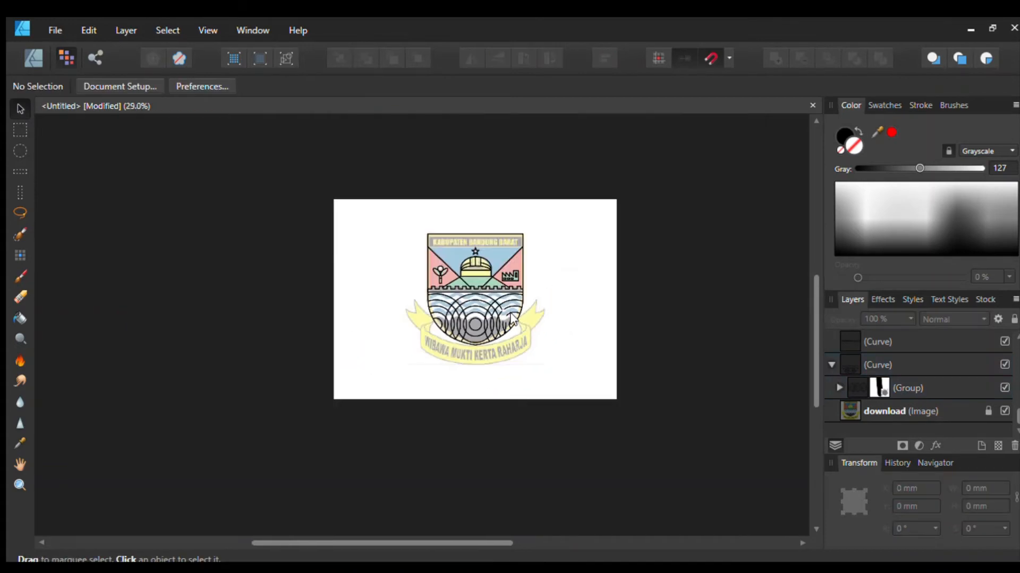
{"action": "scroll", "coordinate": [502, 311], "scroll_direction": "up", "scroll_amount": 5}
{"action": "key", "text": "ctrl+z"}
{"action": "key", "text": "ctrl+z"}
{"action": "key", "text": "ctrl+z"}
{"action": "key", "text": "ctrl+z"}
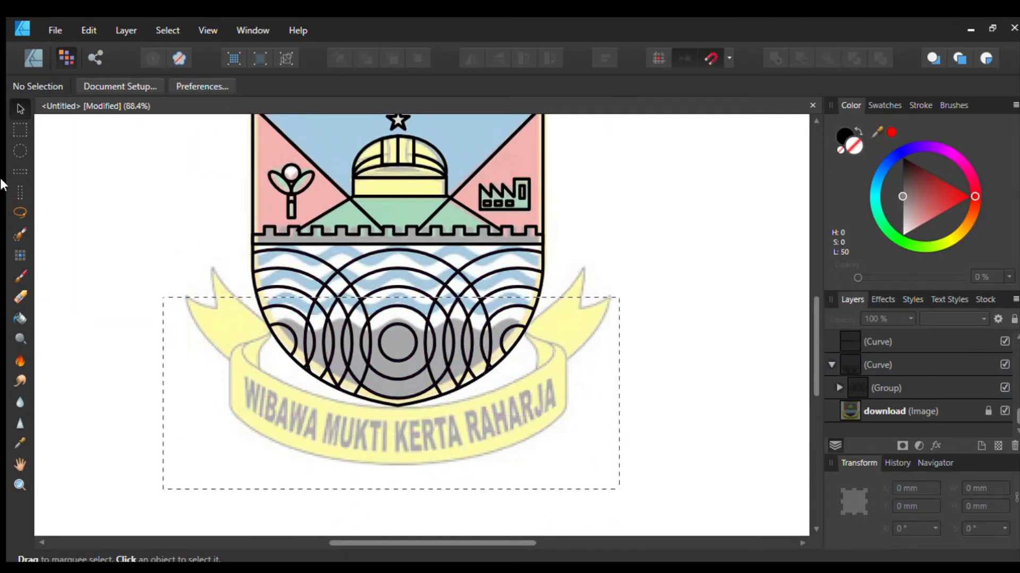
{"action": "left_click", "coordinate": [20, 151]}
{"action": "key", "text": "ctrl+d"}
{"action": "scroll", "coordinate": [239, 248], "scroll_direction": "down", "scroll_amount": 4}
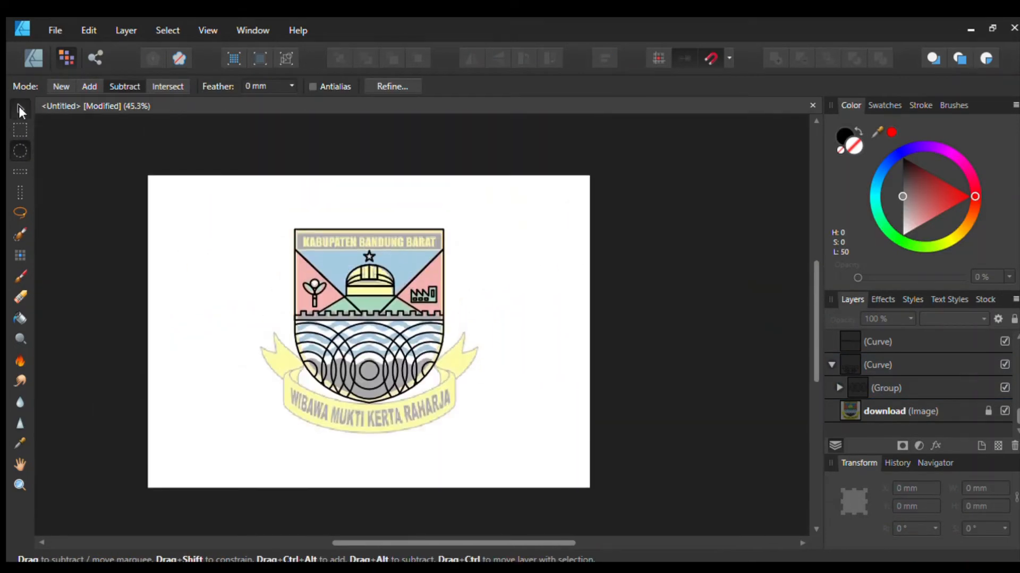
Step: Select and delete the shield outline together with its nested circles' group, and undo the deletion
{"action": "left_click", "coordinate": [20, 110]}
{"action": "left_click", "coordinate": [310, 345]}
{"action": "key", "text": "Delete"}
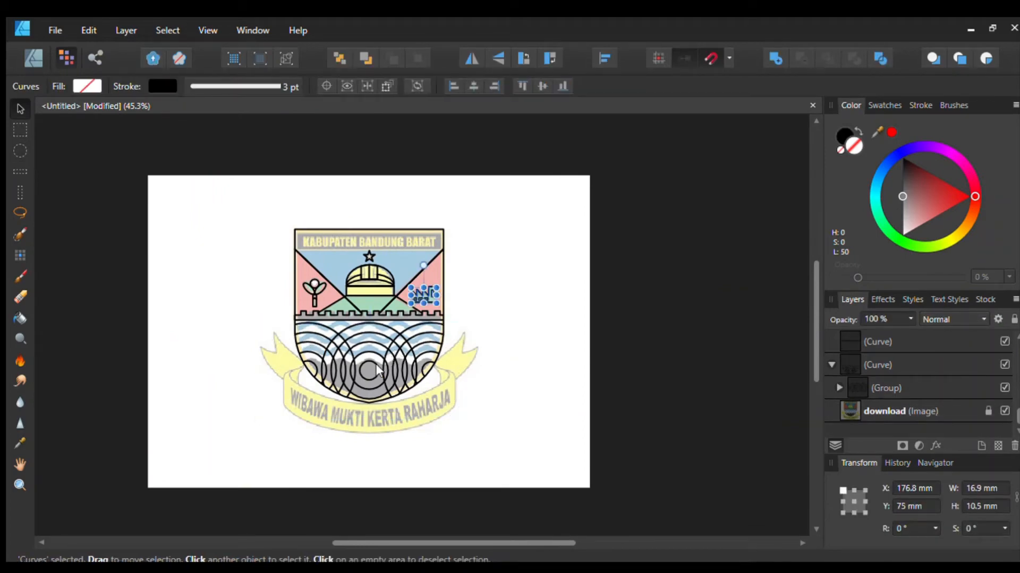
{"action": "left_click", "coordinate": [375, 364]}
{"action": "left_click", "coordinate": [884, 385]}
{"action": "left_click", "coordinate": [883, 360]}
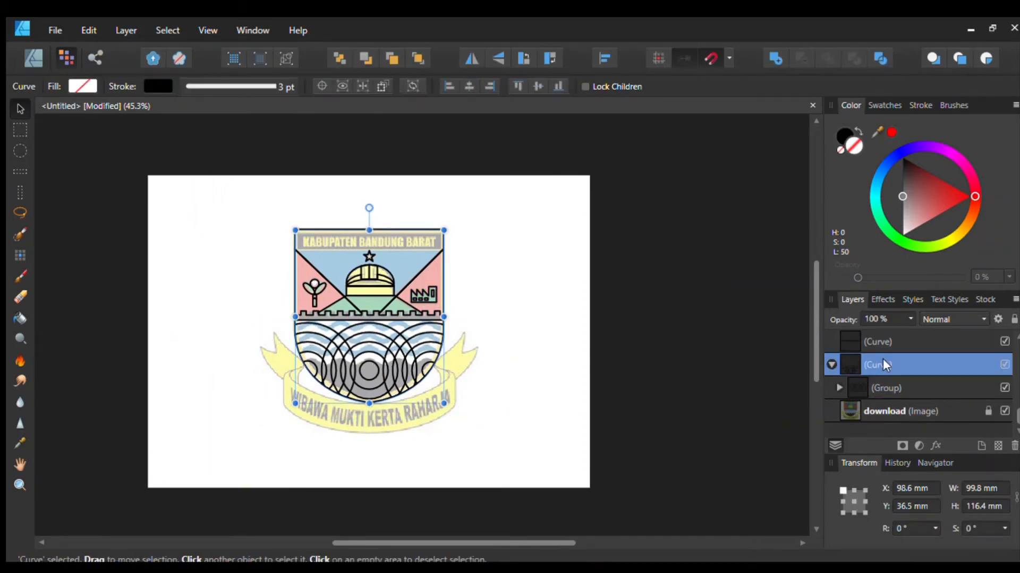
{"action": "key", "text": "Delete"}
{"action": "left_click", "coordinate": [885, 386]}
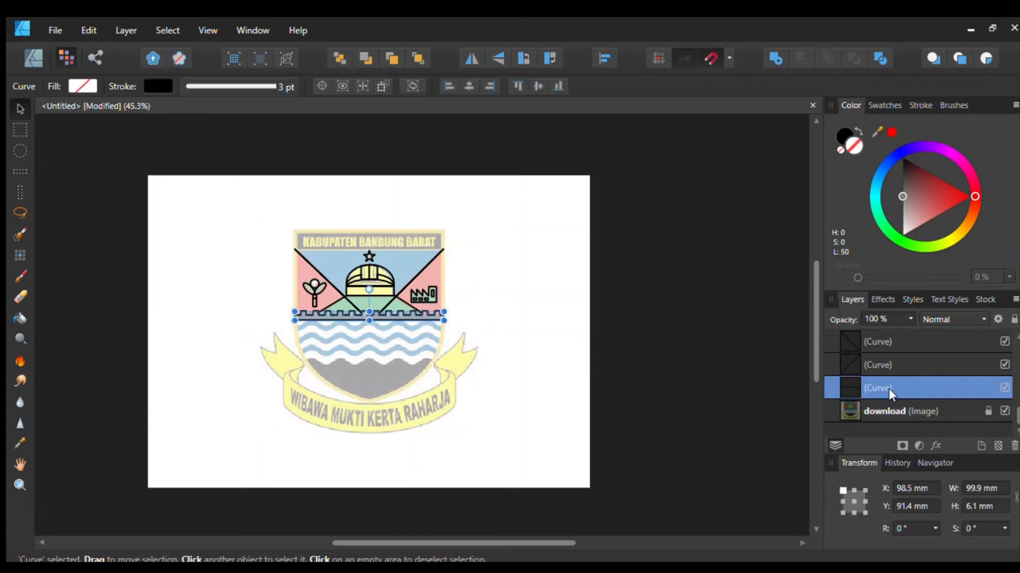
{"action": "key", "text": "ctrl+z"}
{"action": "key", "text": "ctrl+z"}
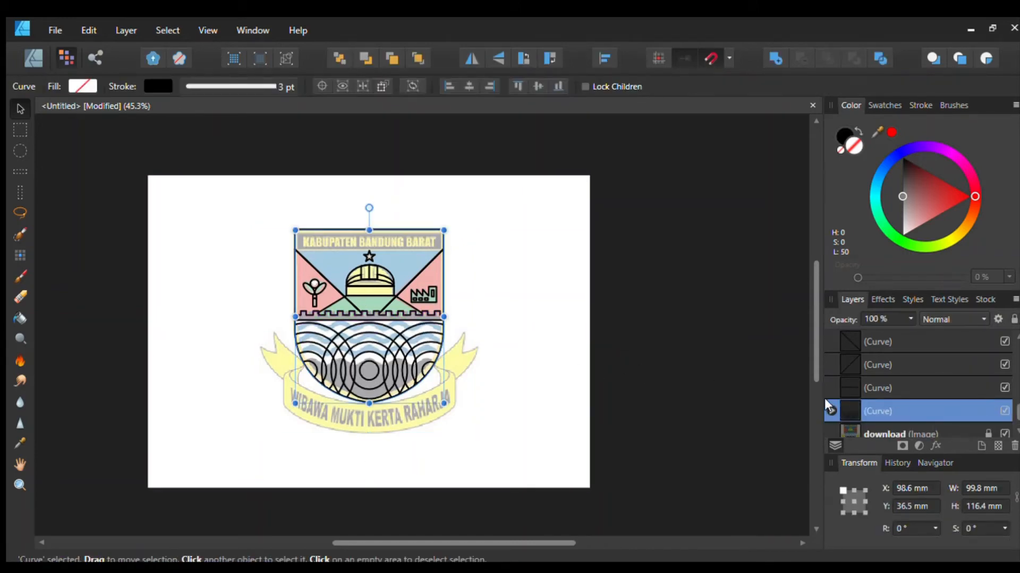
Step: Hide the untrimmed circles' group beneath the masked copy inside the shield curve and deselect everything
{"action": "scroll", "coordinate": [865, 398], "scroll_direction": "down", "scroll_amount": 2}
{"action": "left_click", "coordinate": [885, 380]}
{"action": "key", "text": "ctrl+z"}
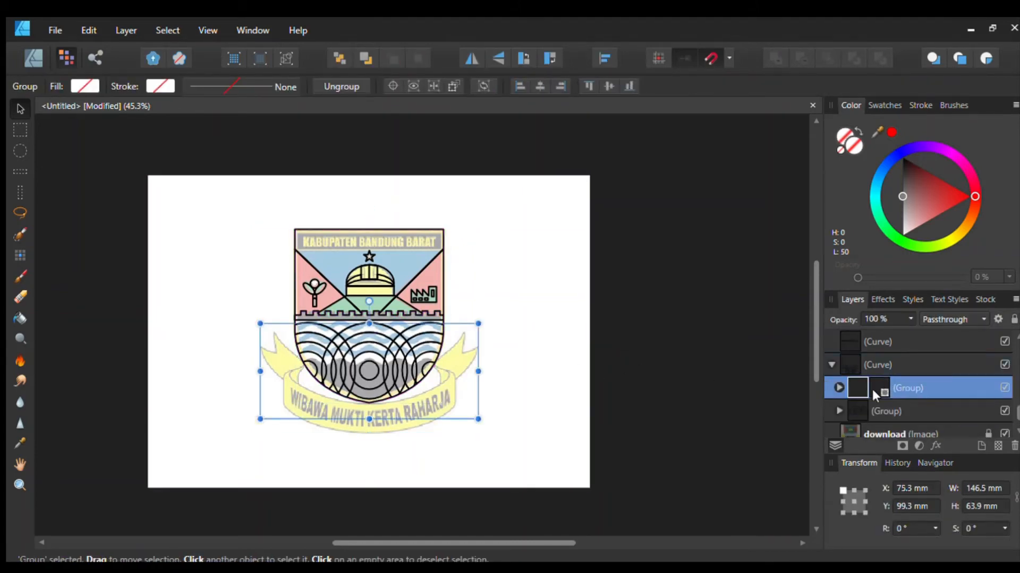
{"action": "left_click", "coordinate": [872, 411]}
{"action": "left_click", "coordinate": [1003, 411]}
{"action": "left_click", "coordinate": [614, 349]}
Step: Hide the reference image to check the traced linework and show the image again
{"action": "scroll", "coordinate": [528, 347], "scroll_direction": "down", "scroll_amount": 2}
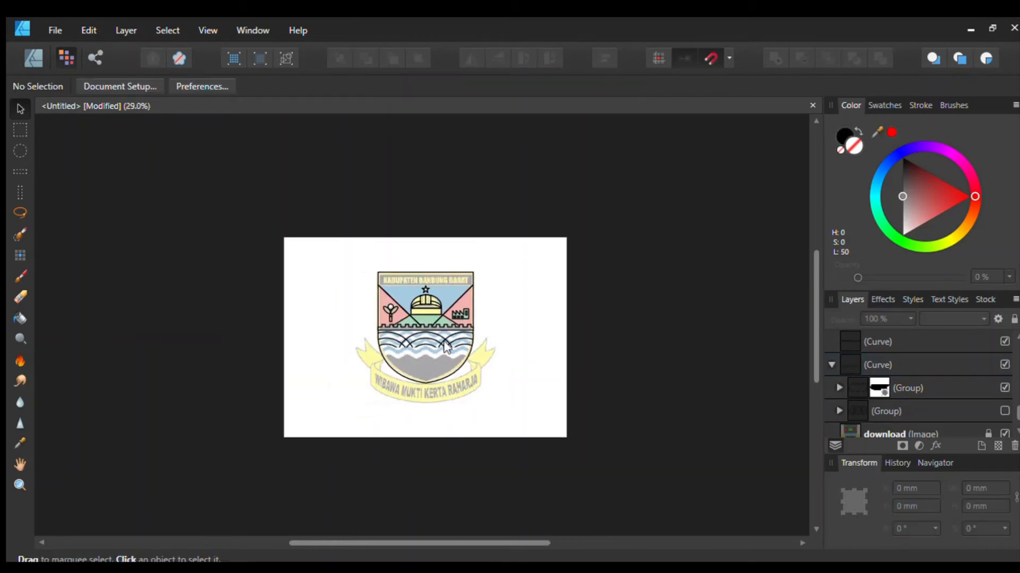
{"action": "scroll", "coordinate": [452, 343], "scroll_direction": "up", "scroll_amount": 6}
{"action": "scroll", "coordinate": [477, 351], "scroll_direction": "down", "scroll_amount": 3}
{"action": "scroll", "coordinate": [884, 385], "scroll_direction": "down", "scroll_amount": 1}
{"action": "left_click", "coordinate": [1003, 410]}
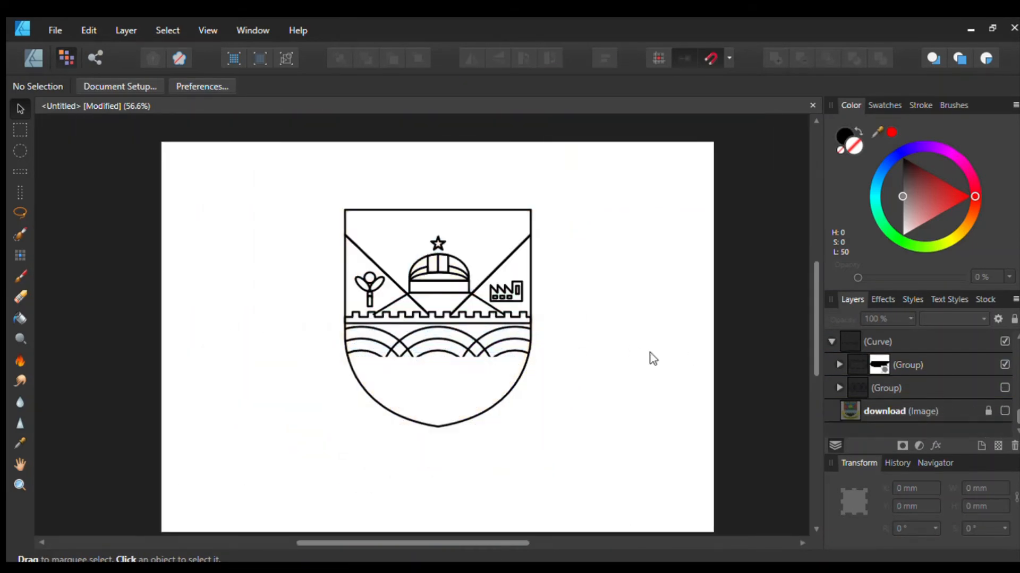
{"action": "scroll", "coordinate": [617, 340], "scroll_direction": "up", "scroll_amount": 1}
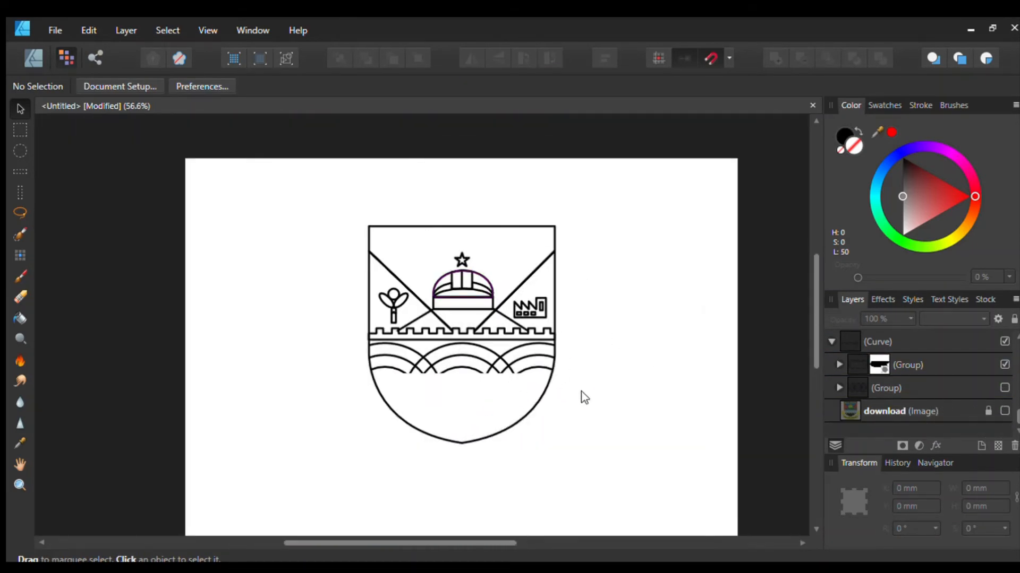
{"action": "key", "text": "ctrl+z"}
Step: In the Designer Persona, draw a circle about 15.8 mm wide below the wave arcs and duplicate it into a row of four reaching the shield's centre
{"action": "scroll", "coordinate": [179, 327], "scroll_direction": "up", "scroll_amount": 5}
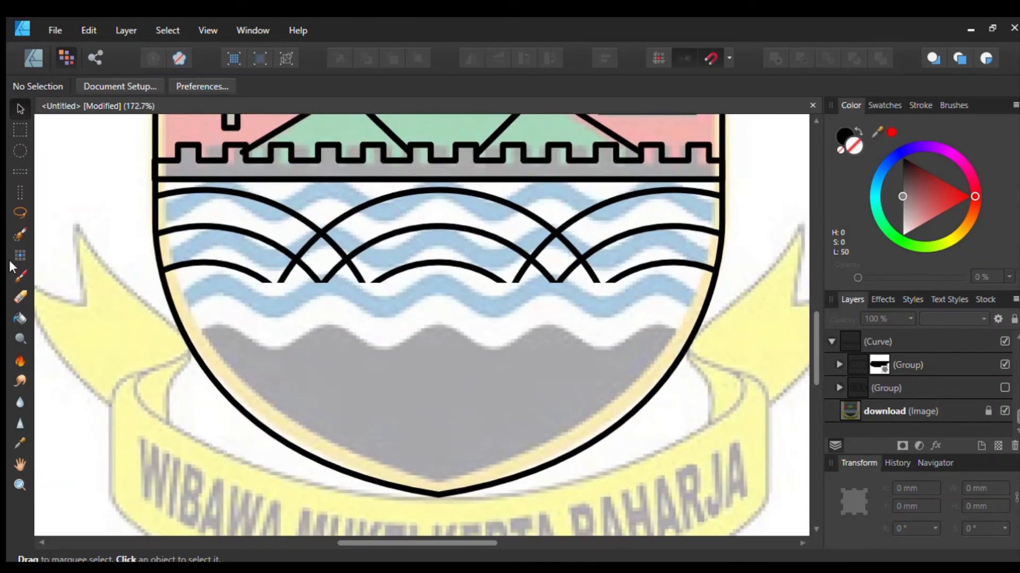
{"action": "left_click", "coordinate": [26, 58]}
{"action": "left_click", "coordinate": [19, 361]}
{"action": "left_click_drag", "start_coordinate": [204, 317], "coordinate": [293, 407]}
{"action": "left_click", "coordinate": [17, 108]}
{"action": "left_click_drag", "start_coordinate": [279, 335], "coordinate": [470, 314]}
{"action": "key", "text": "ctrl+j"}
{"action": "key", "text": "ctrl+j"}
{"action": "key", "text": "ctrl+j"}
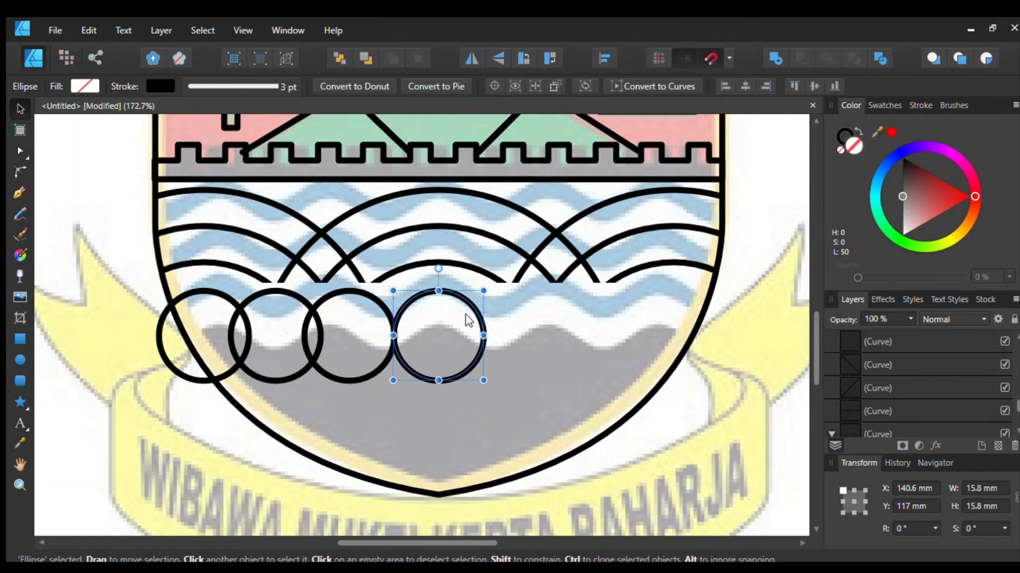
Step: Duplicate the three left circles to the other side of the middle circle, making a row of seven across the shield
{"action": "left_click", "coordinate": [366, 294]}
{"action": "left_click", "coordinate": [261, 293], "text": "shift"}
{"action": "left_click", "coordinate": [211, 291], "text": "shift"}
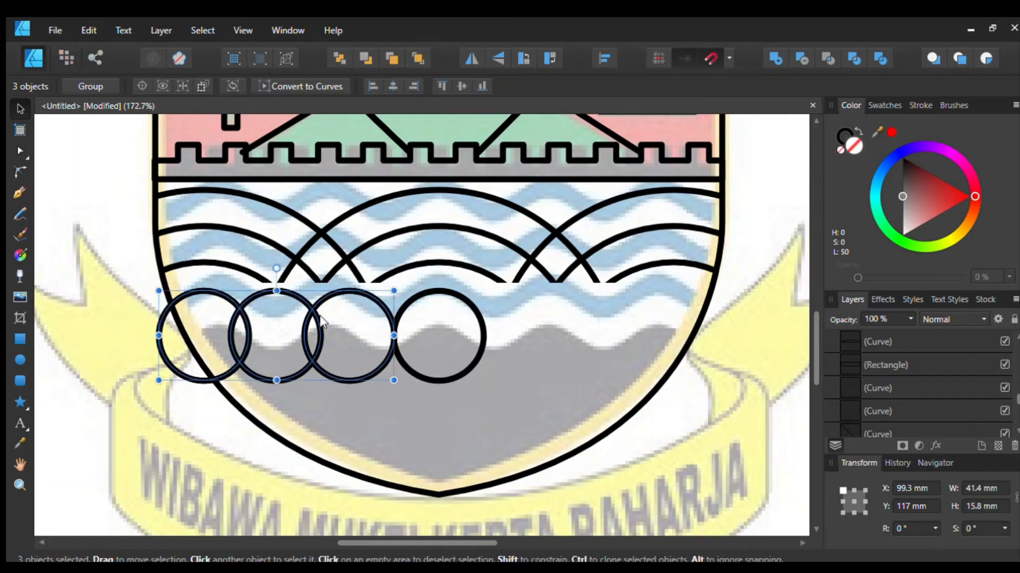
{"action": "left_click_drag", "start_coordinate": [321, 321], "coordinate": [615, 330]}
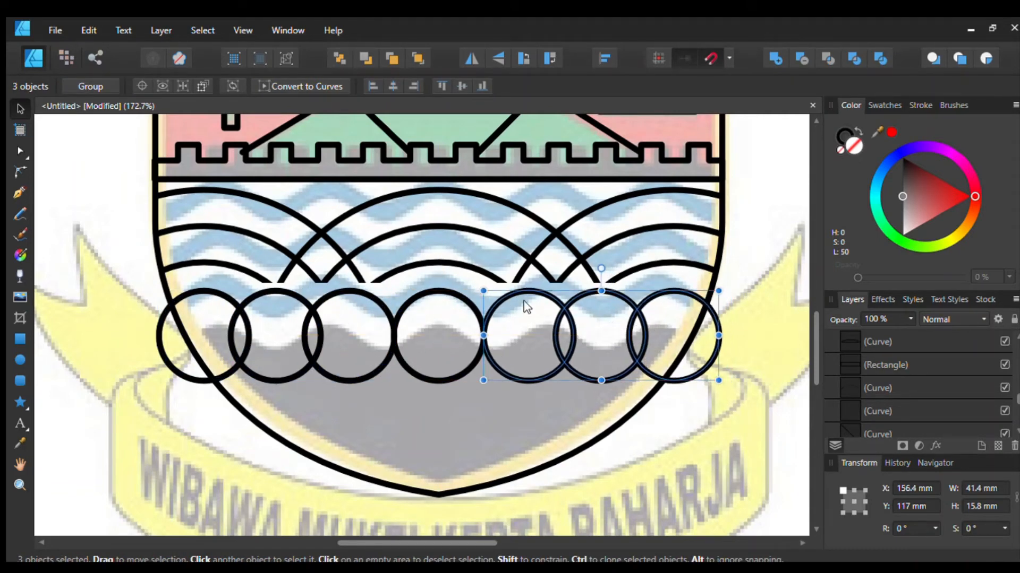
Step: Try to merge all seven circles into one shape with the Add operation, and undo the merge
{"action": "left_click", "coordinate": [452, 294], "text": "shift"}
{"action": "left_click", "coordinate": [350, 293], "text": "shift"}
{"action": "left_click", "coordinate": [422, 397]}
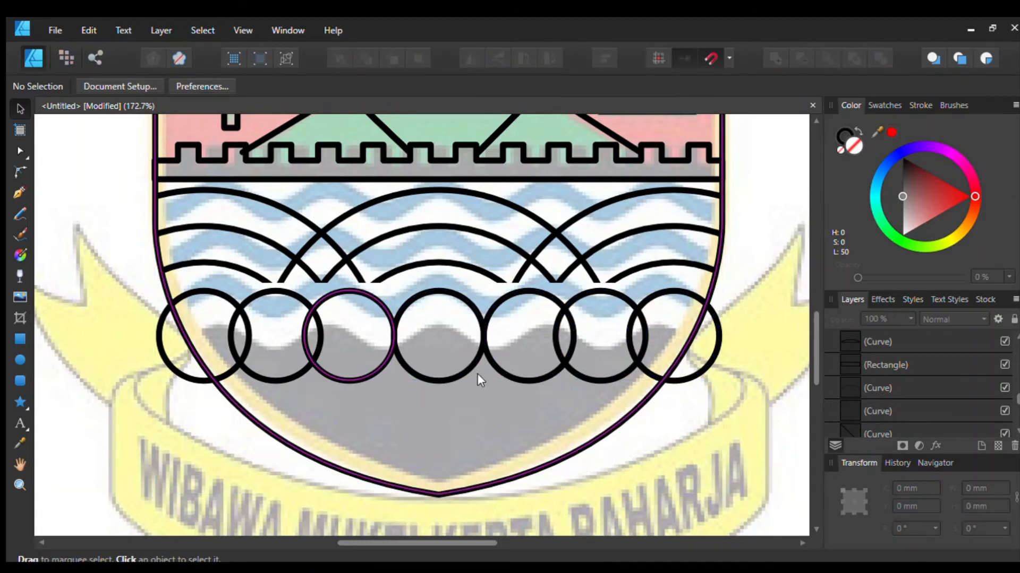
{"action": "left_click", "coordinate": [648, 374]}
{"action": "left_click", "coordinate": [586, 376], "text": "shift"}
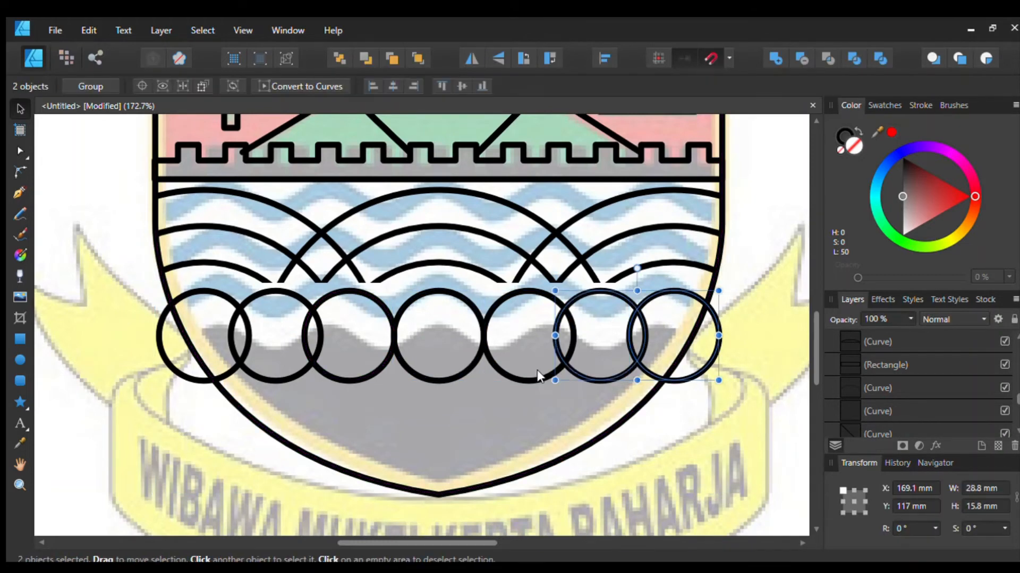
{"action": "left_click", "coordinate": [375, 373], "text": "shift"}
{"action": "left_click", "coordinate": [290, 379], "text": "shift"}
{"action": "left_click", "coordinate": [210, 378], "text": "shift"}
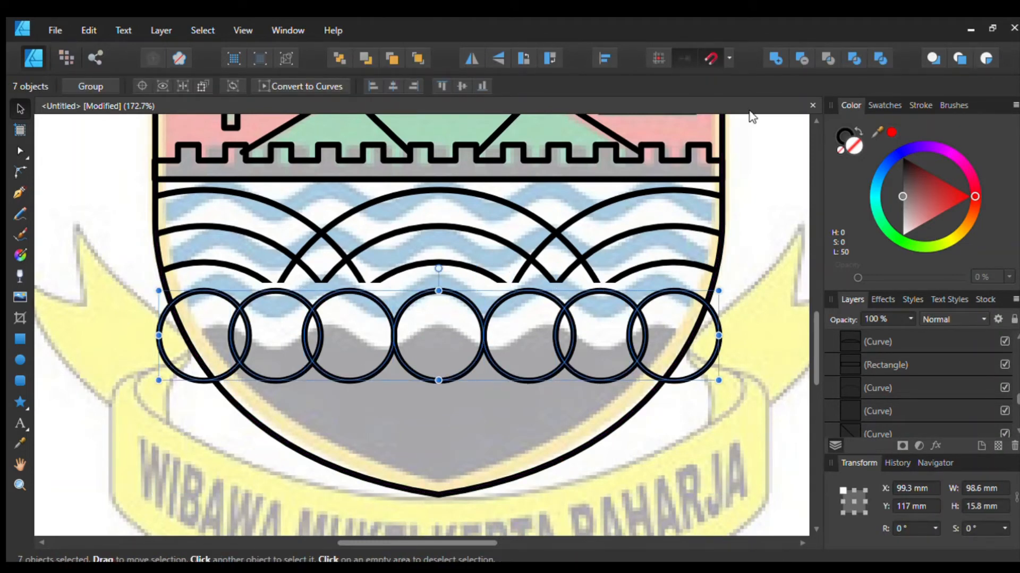
{"action": "left_click", "coordinate": [768, 59]}
{"action": "scroll", "coordinate": [501, 361], "scroll_direction": "down", "scroll_amount": 3}
{"action": "scroll", "coordinate": [501, 361], "scroll_direction": "up", "scroll_amount": 4}
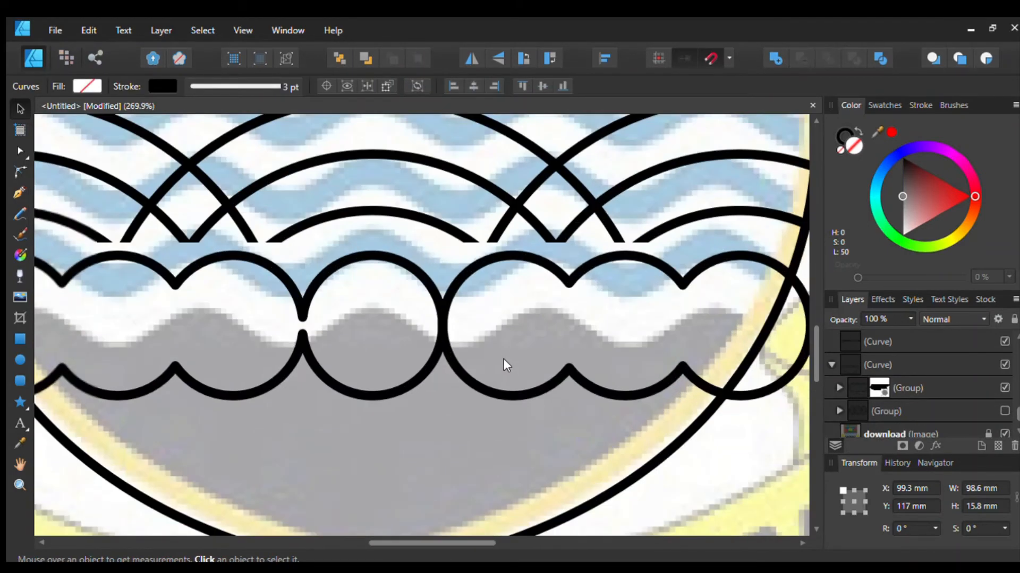
{"action": "key", "text": "ctrl+z"}
Step: Select the three circles on the right and move them left to X 155.1 mm so they overlap the middle circle
{"action": "scroll", "coordinate": [502, 361], "scroll_direction": "down", "scroll_amount": 4}
{"action": "left_click_drag", "start_coordinate": [751, 292], "coordinate": [505, 386]}
{"action": "scroll", "coordinate": [505, 386], "scroll_direction": "up", "scroll_amount": 4}
{"action": "left_click_drag", "start_coordinate": [528, 353], "coordinate": [515, 352]}
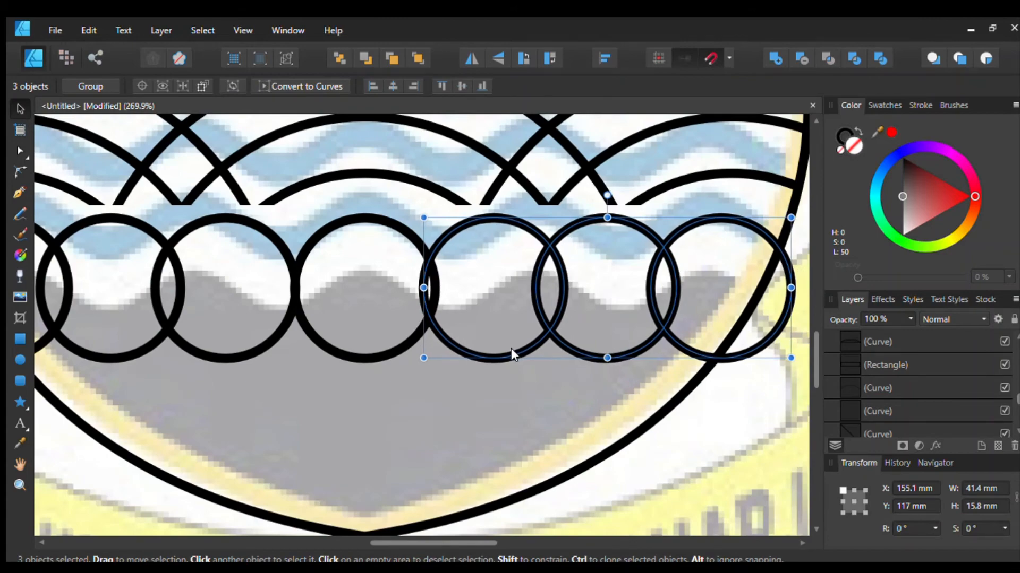
Step: Move the three left circles right to X 100.6 mm so they overlap the middle circle, and select all seven circles
{"action": "scroll", "coordinate": [515, 353], "scroll_direction": "down", "scroll_amount": 4}
{"action": "left_click_drag", "start_coordinate": [244, 382], "coordinate": [504, 287]}
{"action": "scroll", "coordinate": [478, 314], "scroll_direction": "up", "scroll_amount": 6}
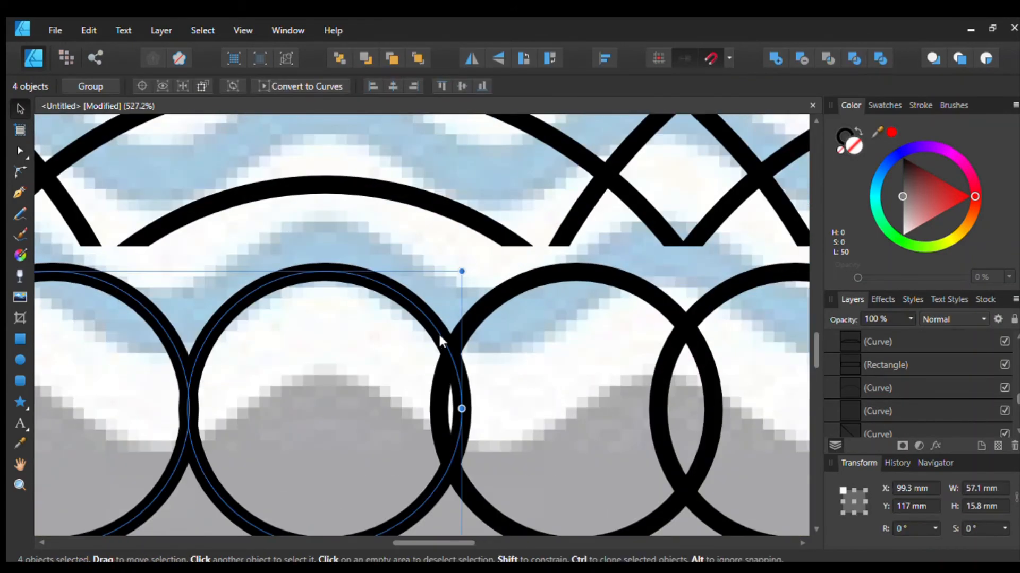
{"action": "scroll", "coordinate": [416, 348], "scroll_direction": "down", "scroll_amount": 5}
{"action": "left_click_drag", "start_coordinate": [125, 437], "coordinate": [339, 331]}
{"action": "scroll", "coordinate": [369, 353], "scroll_direction": "up", "scroll_amount": 3}
{"action": "scroll", "coordinate": [372, 336], "scroll_direction": "down", "scroll_amount": 4}
{"action": "left_click_drag", "start_coordinate": [145, 408], "coordinate": [632, 298]}
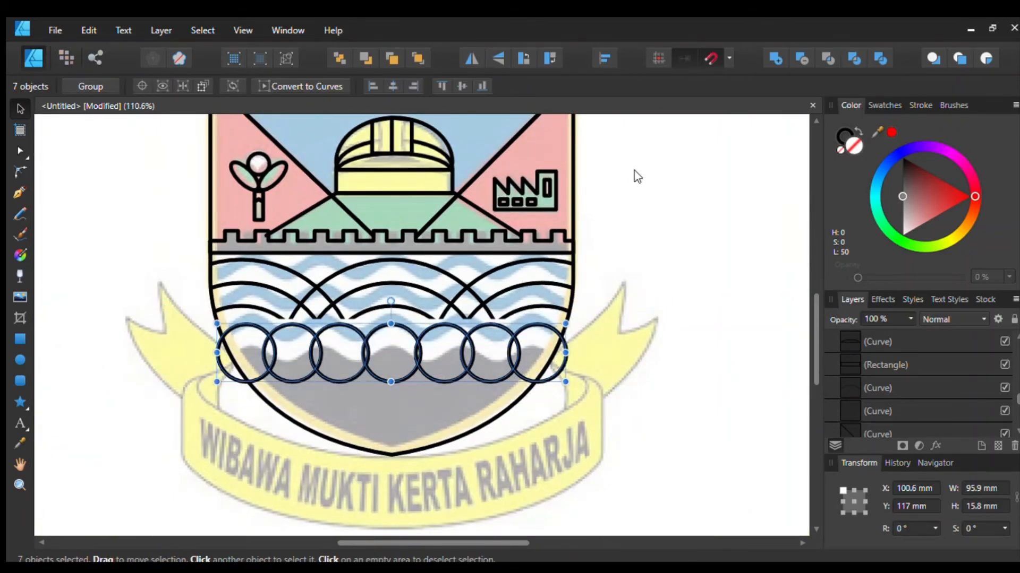
Step: Merge the seven overlapping circles into one scalloped outline with the Add operation and move it up to Y 115.1 mm
{"action": "left_click", "coordinate": [773, 57]}
{"action": "left_click", "coordinate": [582, 313]}
{"action": "scroll", "coordinate": [715, 337], "scroll_direction": "down", "scroll_amount": 1}
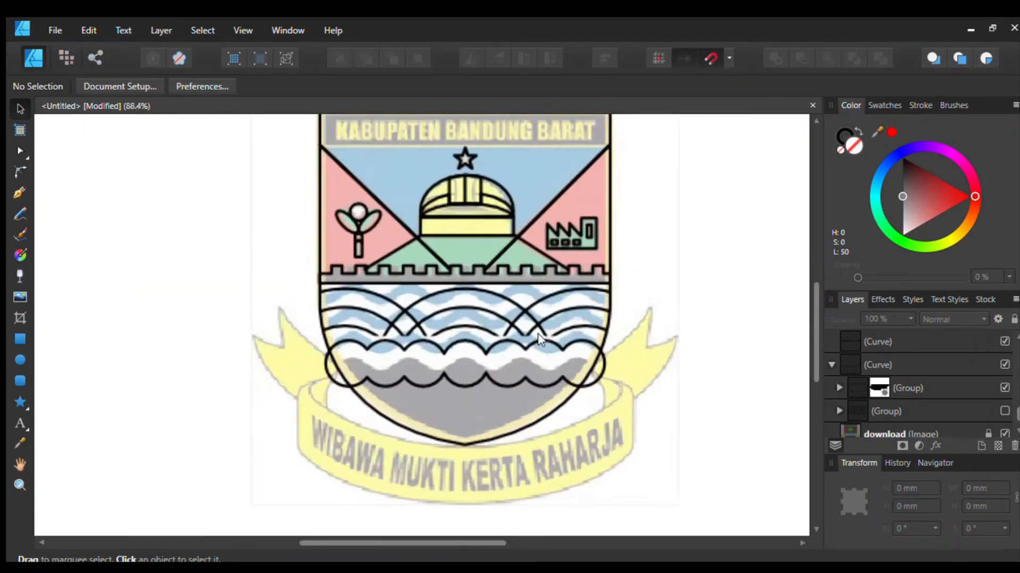
{"action": "scroll", "coordinate": [557, 331], "scroll_direction": "up", "scroll_amount": 3}
{"action": "scroll", "coordinate": [565, 336], "scroll_direction": "down", "scroll_amount": 1}
{"action": "left_click", "coordinate": [585, 305]}
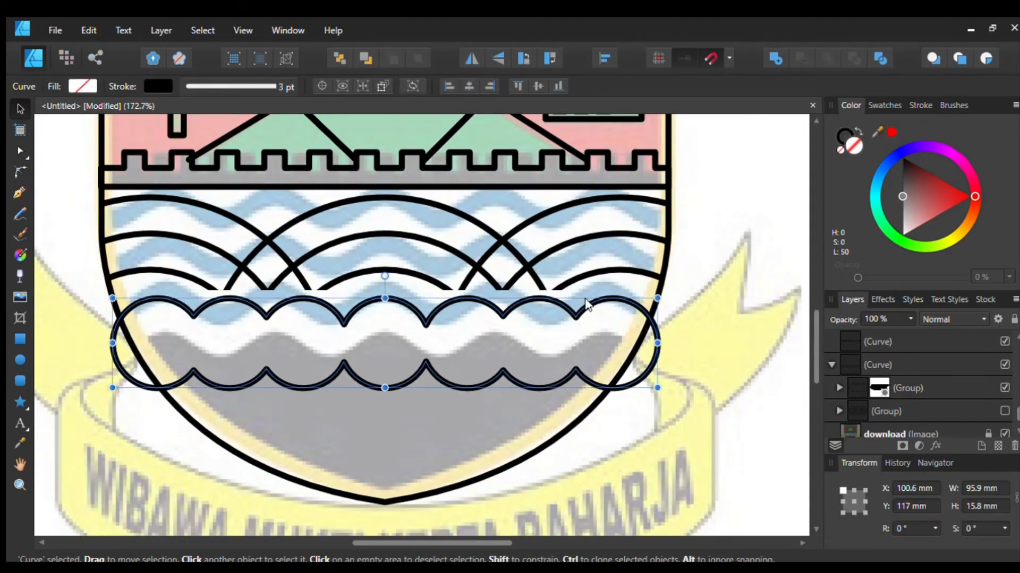
{"action": "left_click_drag", "start_coordinate": [585, 304], "coordinate": [584, 293]}
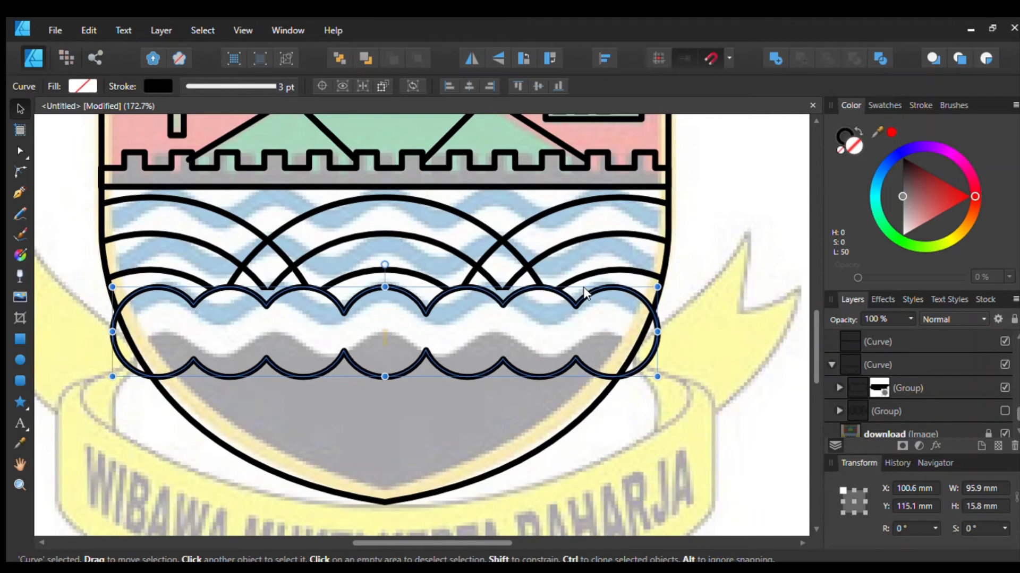
Step: Nest the scalloped outline's layer inside the shield shape so the shield clips its ends
{"action": "scroll", "coordinate": [916, 393], "scroll_direction": "up", "scroll_amount": 2}
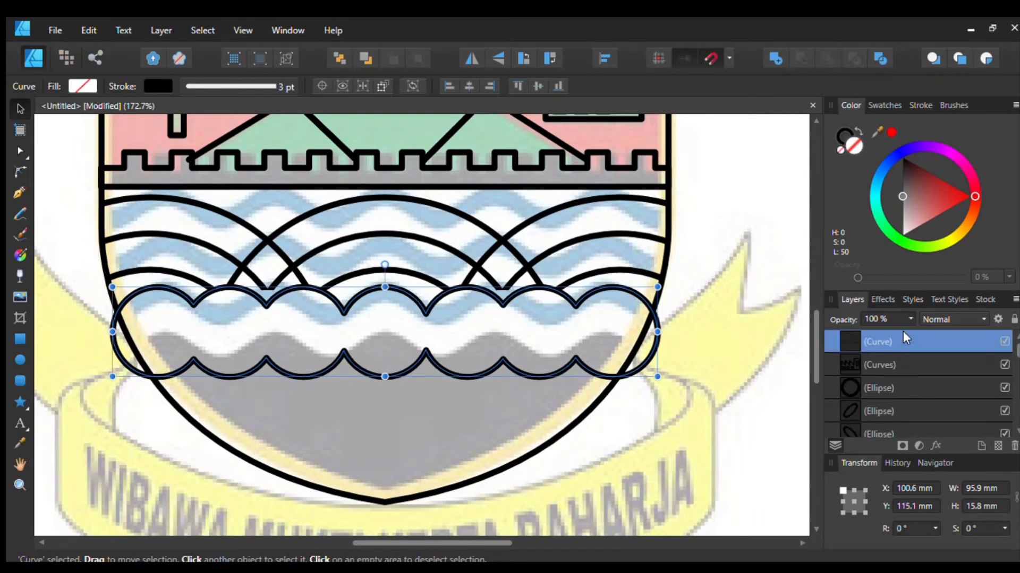
{"action": "mouse_move", "coordinate": [903, 332]}
{"action": "left_mouse_down"}
{"action": "mouse_move", "coordinate": [905, 483]}
{"action": "mouse_move", "coordinate": [893, 349]}
{"action": "left_mouse_up"}
{"action": "left_click", "coordinate": [784, 365]}
{"action": "scroll", "coordinate": [671, 416], "scroll_direction": "down", "scroll_amount": 5}
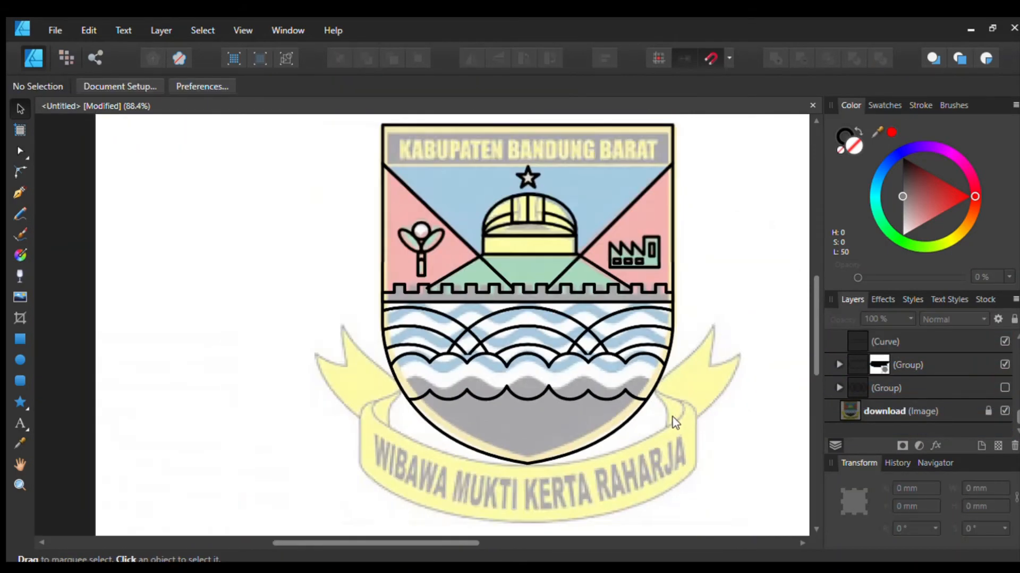
{"action": "scroll", "coordinate": [662, 416], "scroll_direction": "up", "scroll_amount": 4}
{"action": "scroll", "coordinate": [632, 406], "scroll_direction": "down", "scroll_amount": 4}
{"action": "scroll", "coordinate": [605, 390], "scroll_direction": "up", "scroll_amount": 4}
Step: Examine the curves and wave groups nested inside the shield shape in the layer list
{"action": "left_click", "coordinate": [603, 394]}
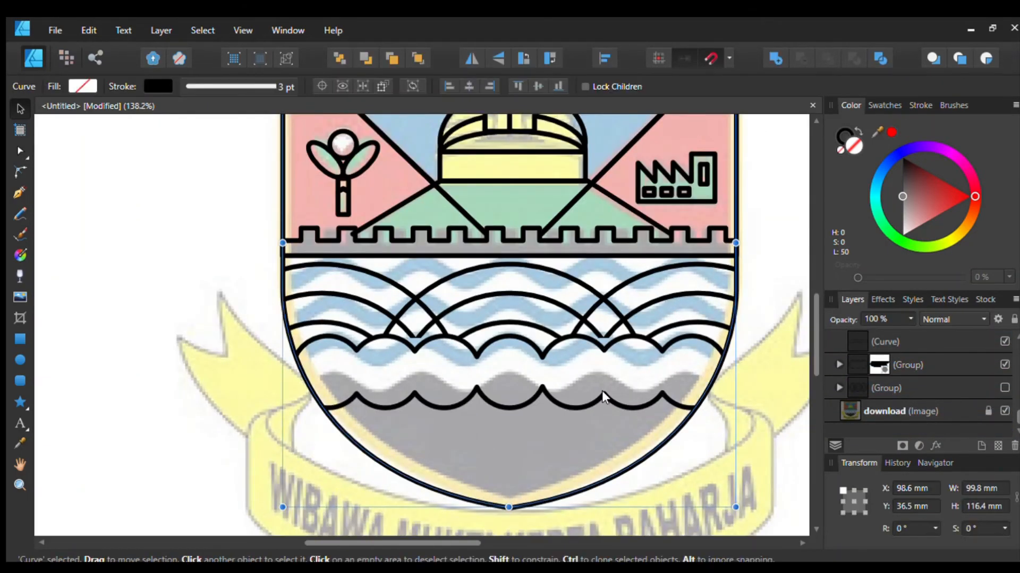
{"action": "left_click", "coordinate": [859, 386]}
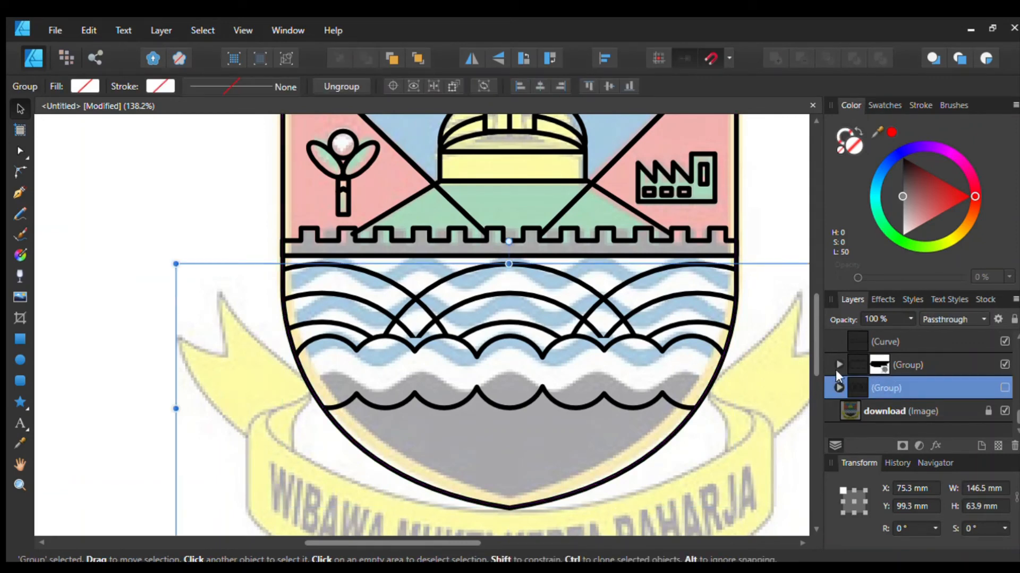
{"action": "left_click", "coordinate": [838, 388]}
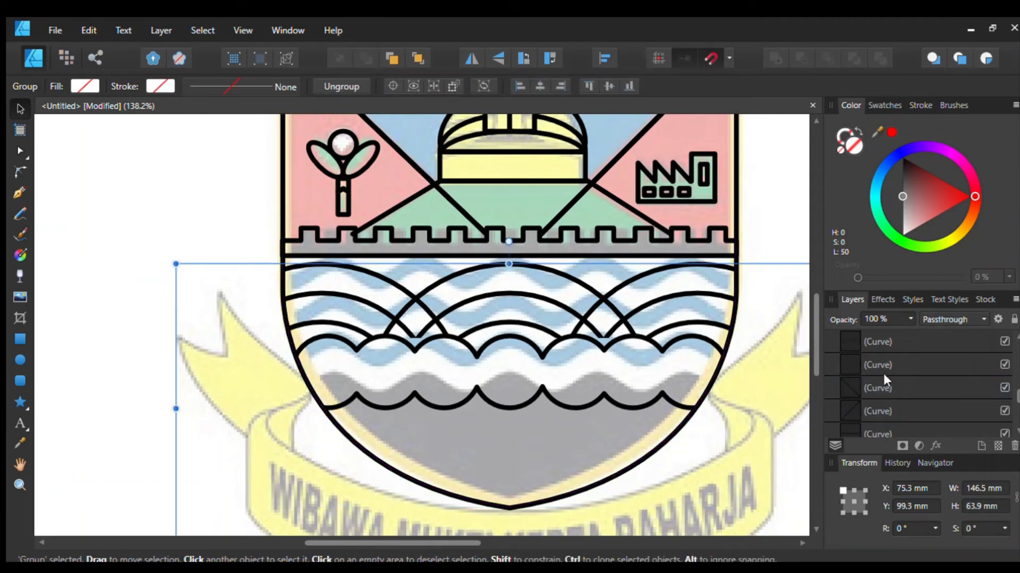
{"action": "left_click", "coordinate": [838, 388]}
{"action": "scroll", "coordinate": [860, 383], "scroll_direction": "down", "scroll_amount": 1}
{"action": "scroll", "coordinate": [853, 382], "scroll_direction": "up", "scroll_amount": 2}
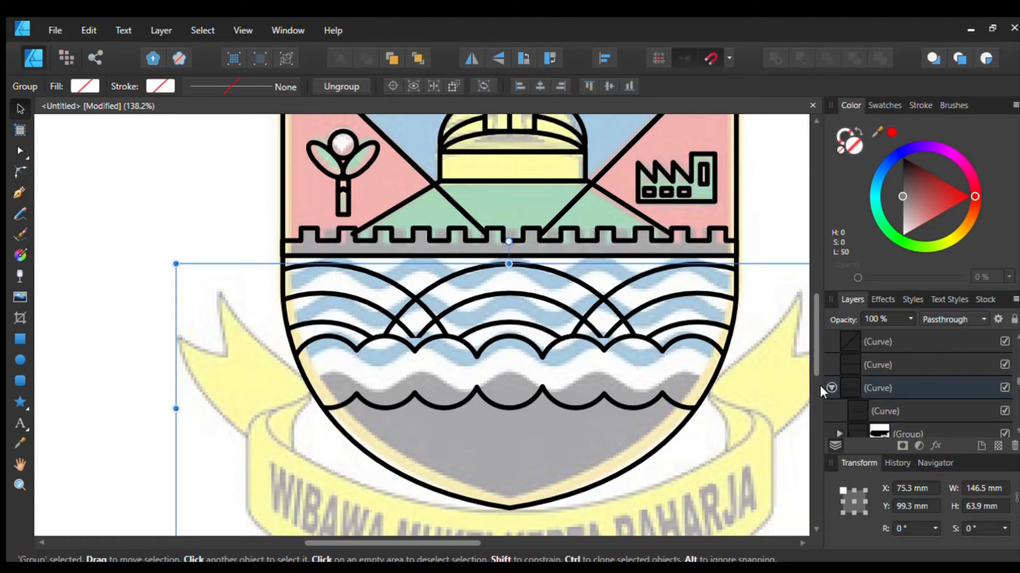
{"action": "left_click", "coordinate": [829, 388]}
{"action": "scroll", "coordinate": [832, 390], "scroll_direction": "up", "scroll_amount": 1}
{"action": "scroll", "coordinate": [832, 399], "scroll_direction": "up", "scroll_amount": 2}
{"action": "left_click", "coordinate": [742, 400]}
Step: Hide the reference image to check the line art on its own, and restore the image
{"action": "scroll", "coordinate": [759, 382], "scroll_direction": "down", "scroll_amount": 8}
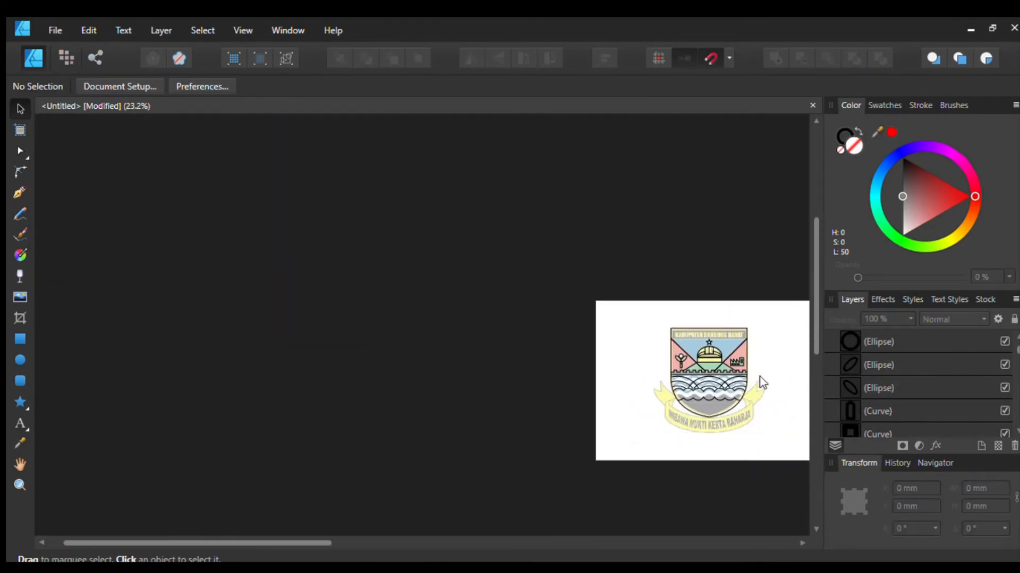
{"action": "scroll", "coordinate": [760, 383], "scroll_direction": "up", "scroll_amount": 3}
{"action": "scroll", "coordinate": [922, 410], "scroll_direction": "down", "scroll_amount": 3}
{"action": "left_click", "coordinate": [1004, 411]}
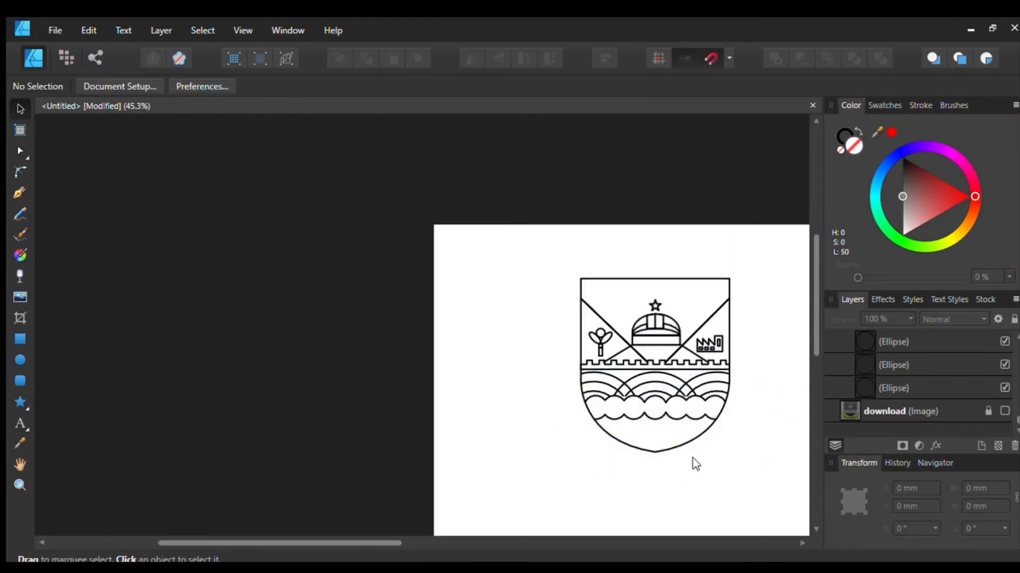
{"action": "scroll", "coordinate": [770, 428], "scroll_direction": "down", "scroll_amount": 1}
{"action": "scroll", "coordinate": [678, 414], "scroll_direction": "up", "scroll_amount": 3}
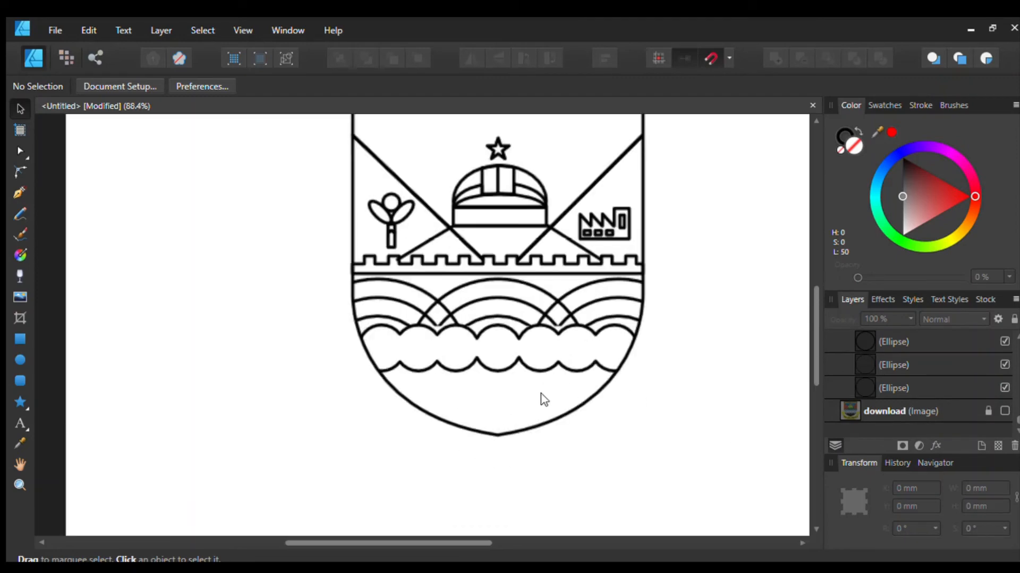
{"action": "scroll", "coordinate": [546, 335], "scroll_direction": "up", "scroll_amount": 3}
{"action": "key", "text": "ctrl+z"}
Step: Duplicate the scalloped outline straight down to Y 121.6 mm over the top of the gray hill
{"action": "left_click", "coordinate": [546, 335]}
{"action": "scroll", "coordinate": [570, 340], "scroll_direction": "up", "scroll_amount": 2}
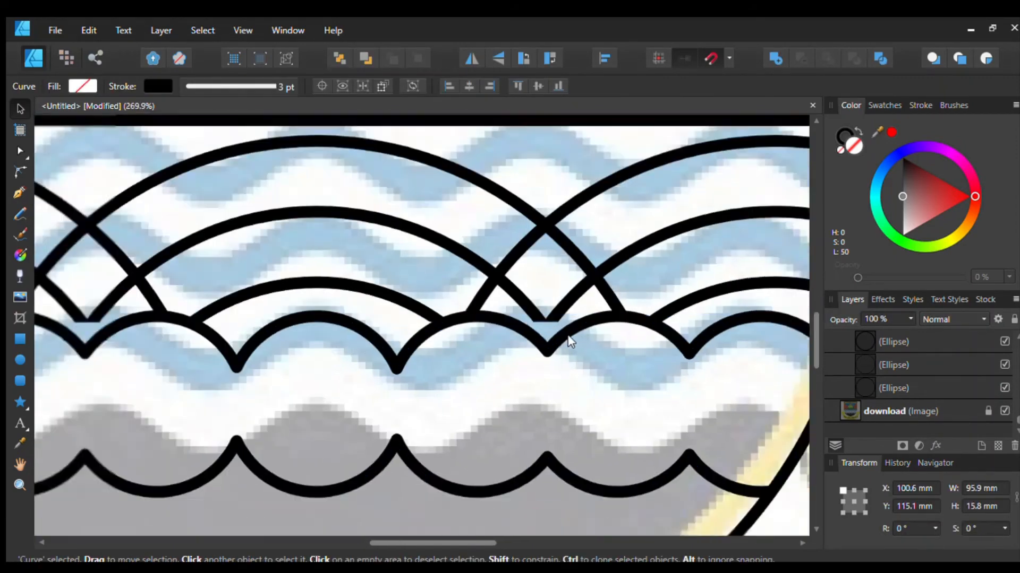
{"action": "scroll", "coordinate": [566, 364], "scroll_direction": "down", "scroll_amount": 3}
{"action": "left_click_drag", "start_coordinate": [517, 393], "coordinate": [518, 415]}
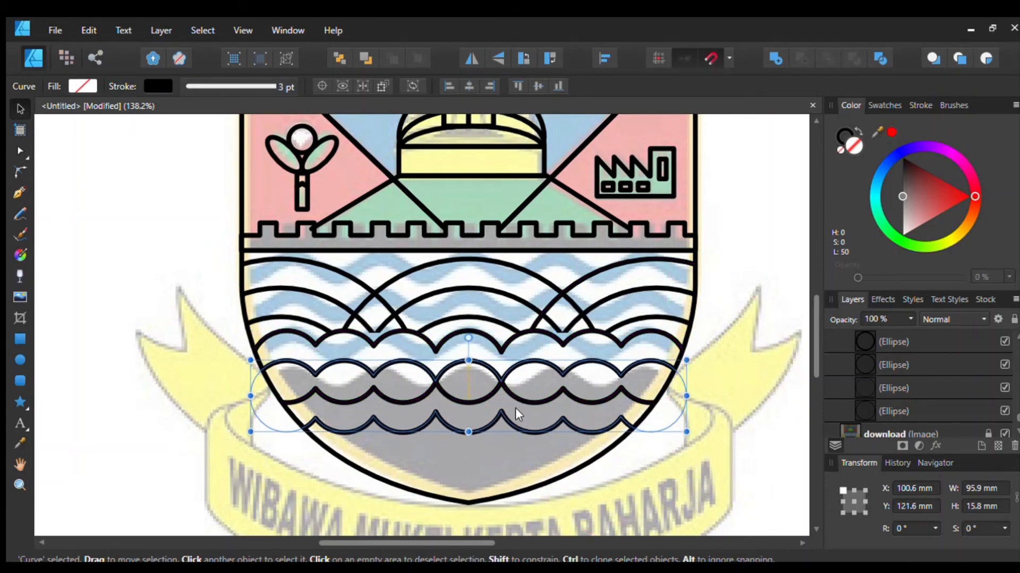
{"action": "scroll", "coordinate": [516, 408], "scroll_direction": "down", "scroll_amount": 5}
Step: Move the duplicated scalloped outline slightly up to Y 121.2 mm
{"action": "scroll", "coordinate": [516, 406], "scroll_direction": "up", "scroll_amount": 9}
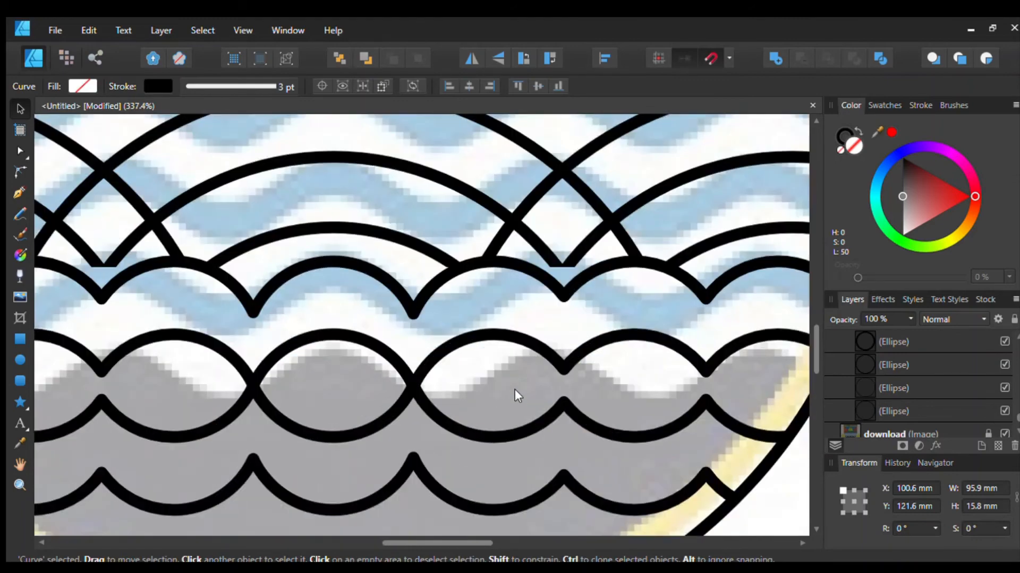
{"action": "mouse_move", "coordinate": [515, 388]}
{"action": "left_mouse_down"}
{"action": "mouse_move", "coordinate": [516, 351]}
{"action": "mouse_move", "coordinate": [518, 383]}
{"action": "left_mouse_up"}
{"action": "scroll", "coordinate": [516, 356], "scroll_direction": "down", "scroll_amount": 5}
{"action": "scroll", "coordinate": [516, 359], "scroll_direction": "up", "scroll_amount": 5}
{"action": "scroll", "coordinate": [519, 382], "scroll_direction": "down", "scroll_amount": 5}
{"action": "scroll", "coordinate": [484, 336], "scroll_direction": "up", "scroll_amount": 4}
{"action": "scroll", "coordinate": [485, 336], "scroll_direction": "up", "scroll_amount": 1}
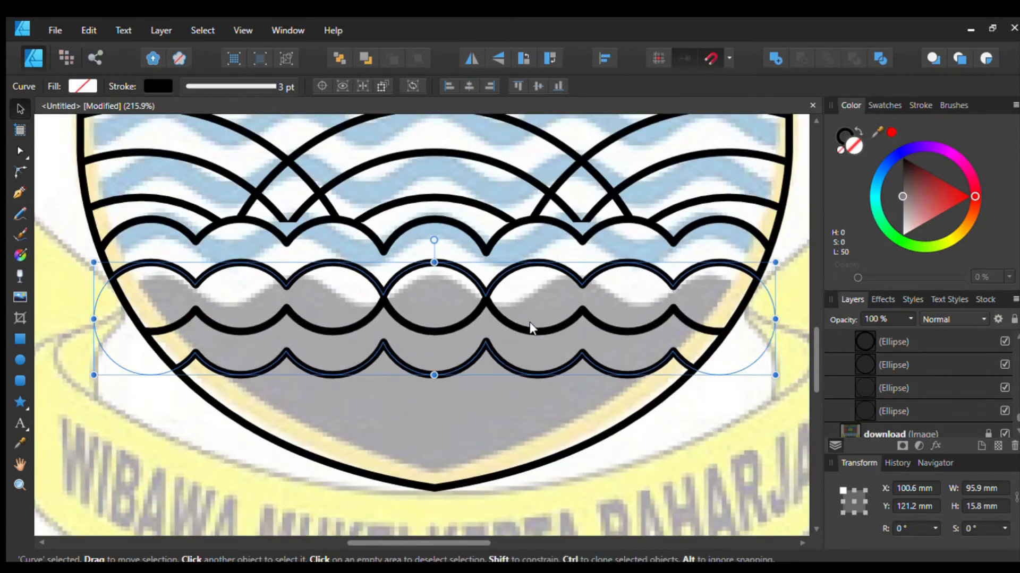
{"action": "left_click", "coordinate": [531, 325]}
{"action": "scroll", "coordinate": [530, 326], "scroll_direction": "up", "scroll_amount": 3}
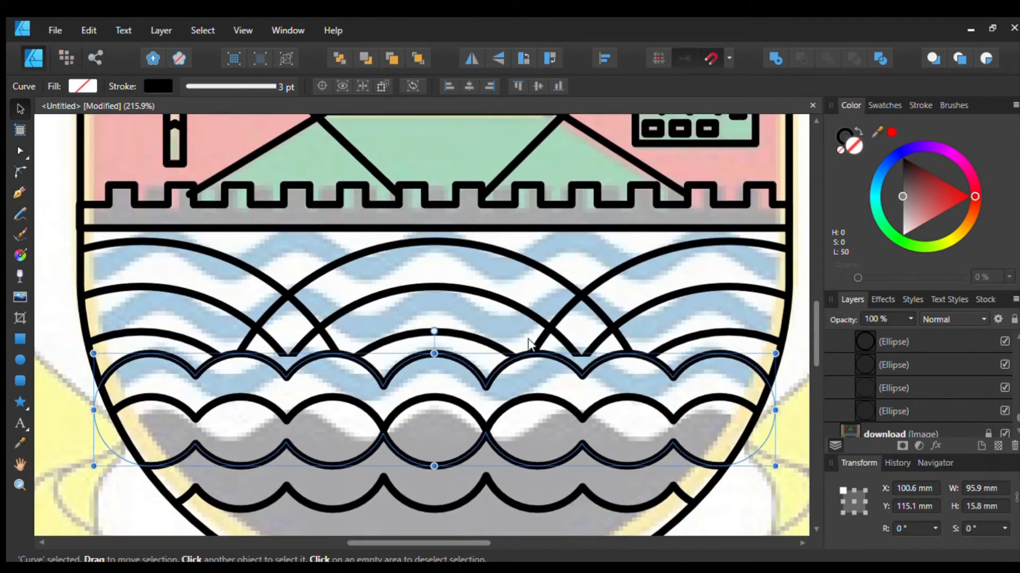
{"action": "left_click", "coordinate": [309, 337]}
{"action": "double_click", "coordinate": [305, 332]}
{"action": "key", "text": "a"}
{"action": "scroll", "coordinate": [292, 348], "scroll_direction": "up", "scroll_amount": 3}
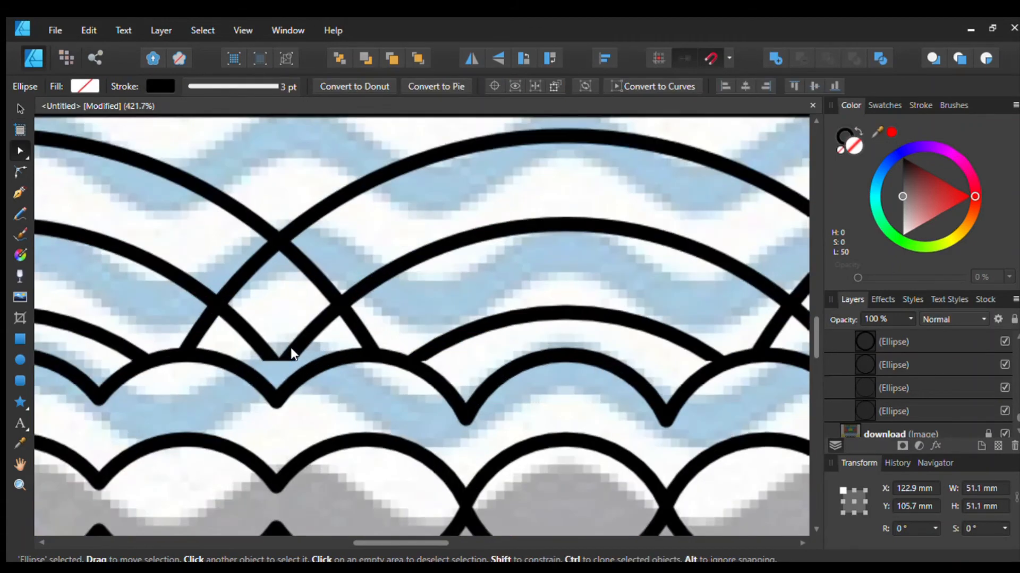
{"action": "scroll", "coordinate": [291, 348], "scroll_direction": "down", "scroll_amount": 5}
{"action": "scroll", "coordinate": [498, 357], "scroll_direction": "up", "scroll_amount": 3}
{"action": "scroll", "coordinate": [383, 288], "scroll_direction": "down", "scroll_amount": 3}
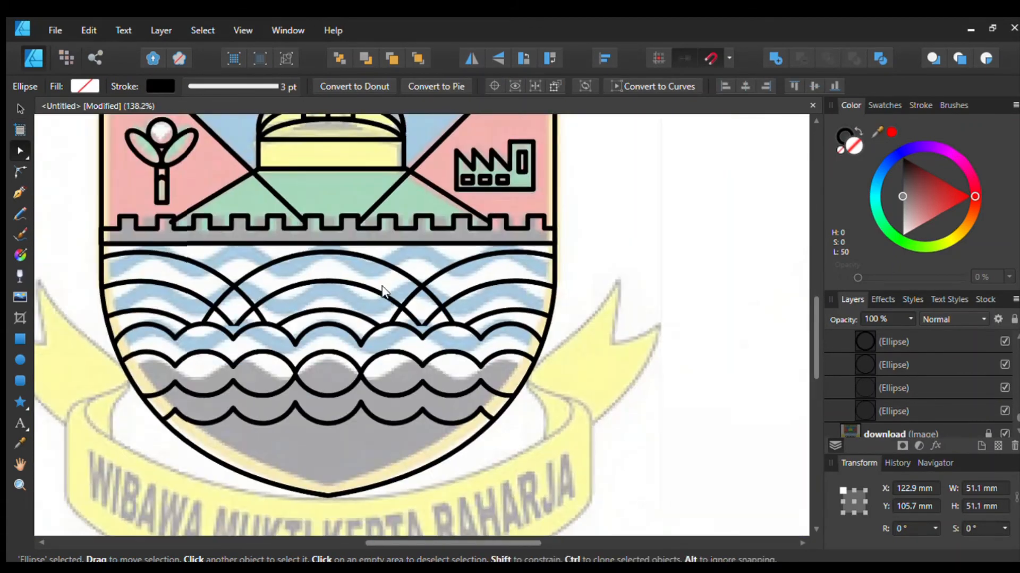
{"action": "mouse_move", "coordinate": [420, 289]}
{"action": "left_mouse_down"}
{"action": "mouse_move", "coordinate": [401, 276]}
{"action": "mouse_move", "coordinate": [436, 294]}
{"action": "left_mouse_up"}
{"action": "left_click", "coordinate": [257, 273]}
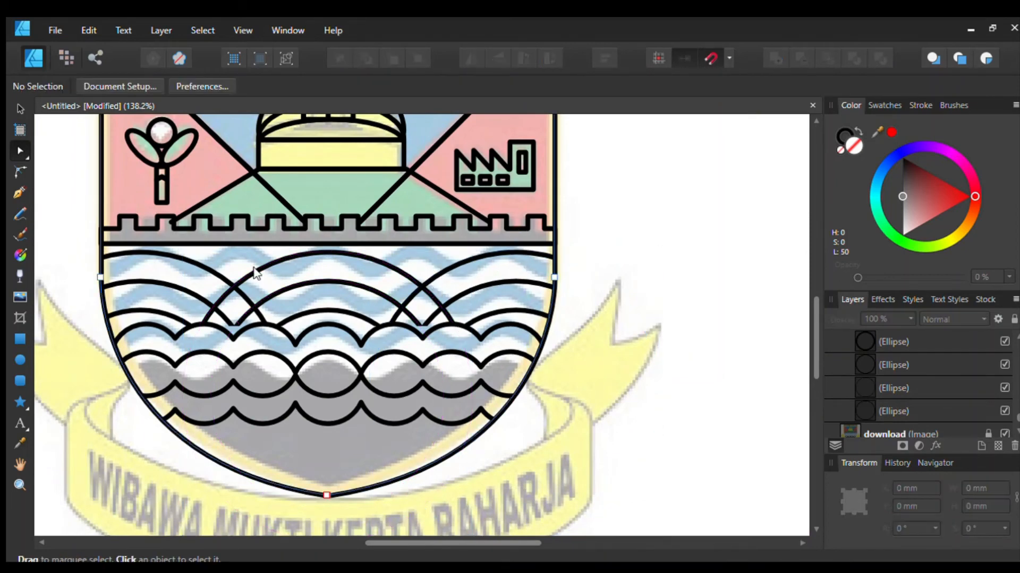
{"action": "left_click", "coordinate": [264, 271]}
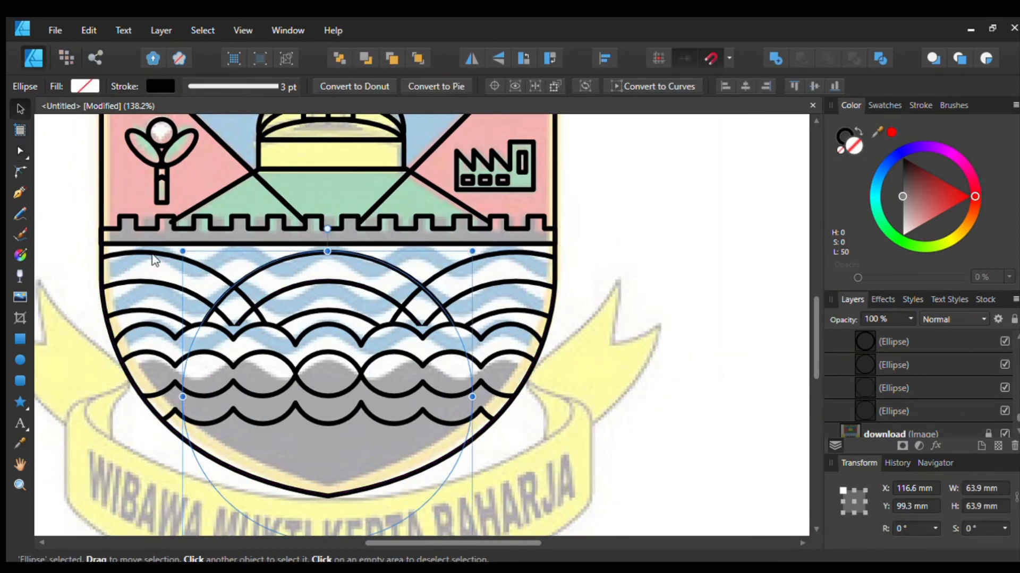
{"action": "key", "text": "b"}
{"action": "left_click", "coordinate": [20, 111]}
{"action": "left_click", "coordinate": [183, 256]}
{"action": "key", "text": "Delete"}
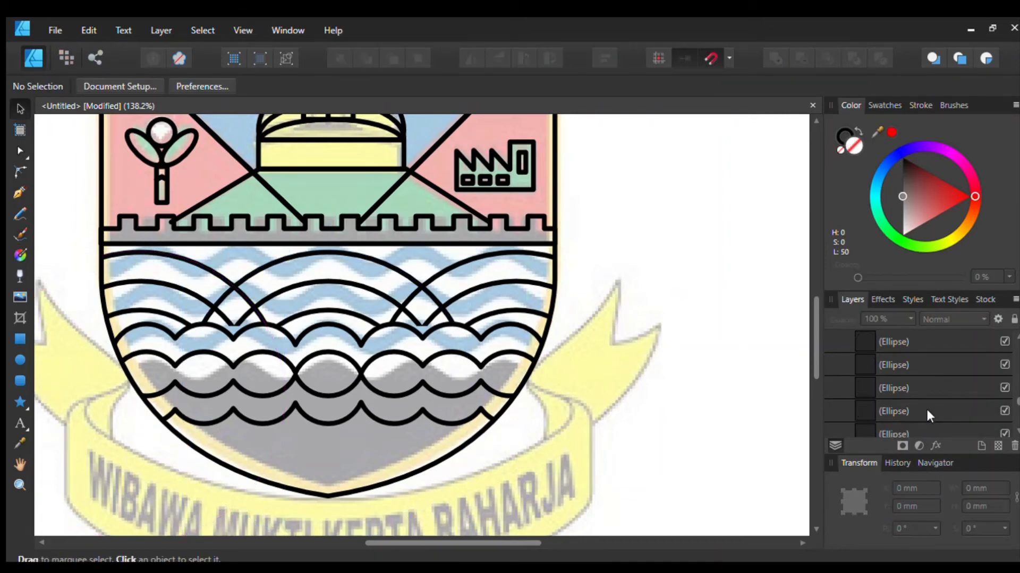
Step: Switch to pixel editing and try to erase the arc ends below the left wave crossing on the hidden arc group
{"action": "scroll", "coordinate": [929, 416], "scroll_direction": "up", "scroll_amount": 3}
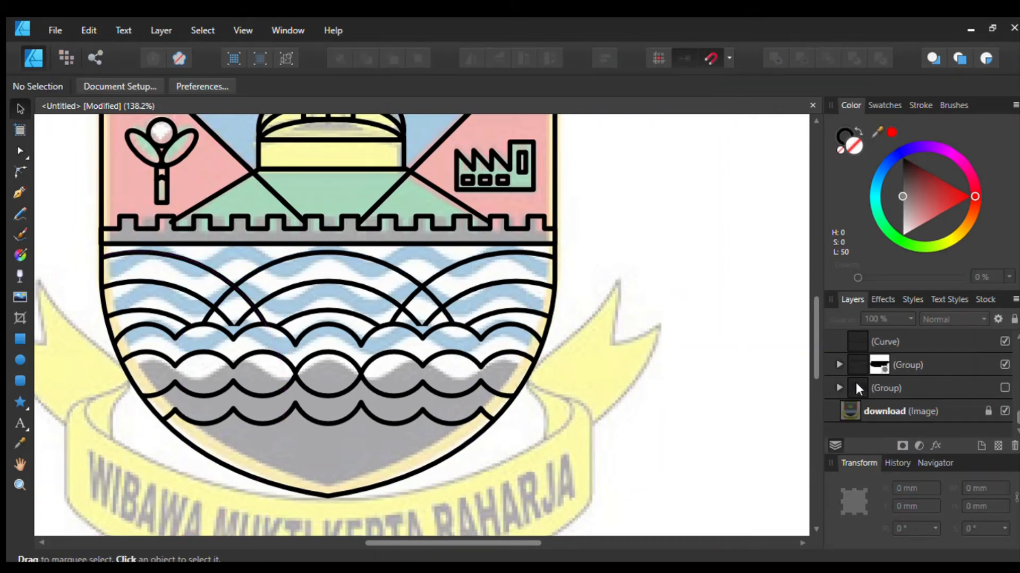
{"action": "left_click", "coordinate": [859, 390]}
{"action": "left_click", "coordinate": [65, 57]}
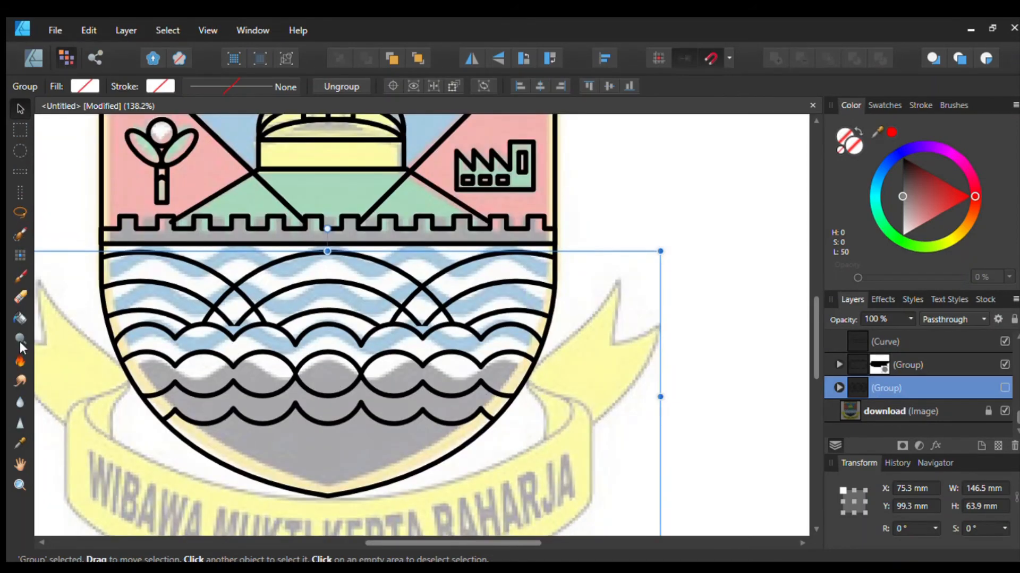
{"action": "key", "text": "e"}
{"action": "scroll", "coordinate": [257, 325], "scroll_direction": "up", "scroll_amount": 3}
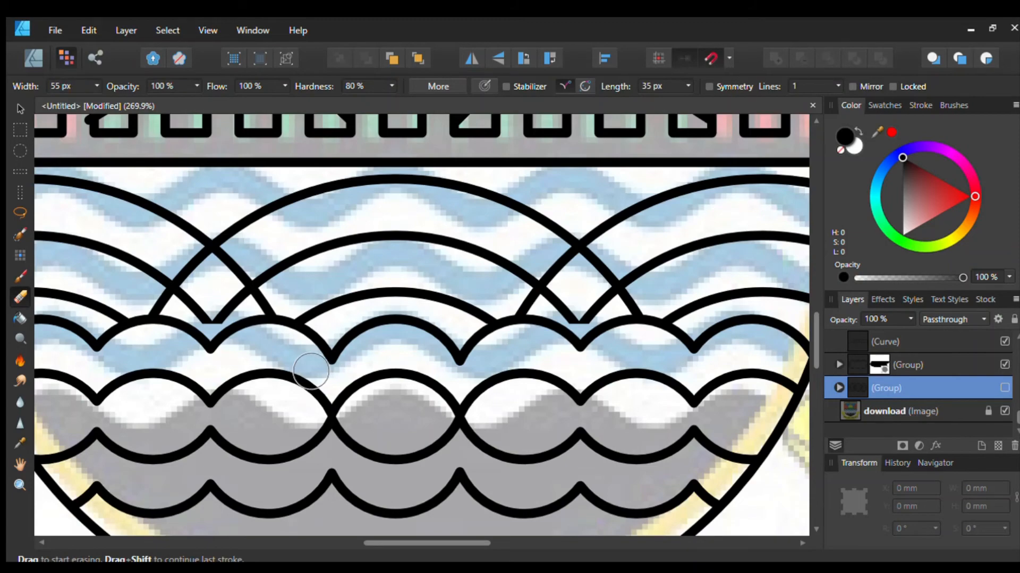
{"action": "scroll", "coordinate": [311, 371], "scroll_direction": "up", "scroll_amount": 3}
{"action": "left_click", "coordinate": [340, 342]}
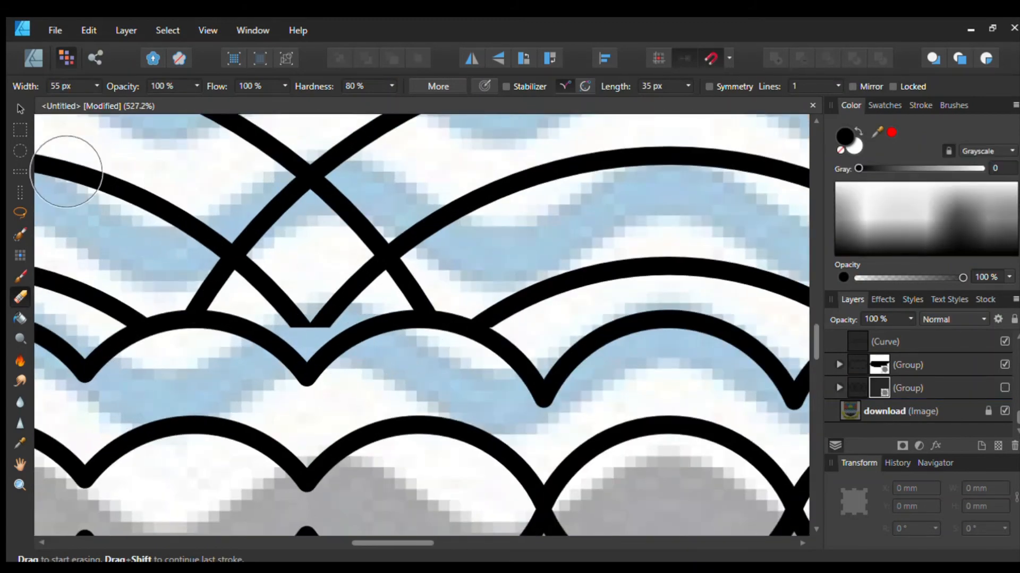
{"action": "key", "text": "v"}
{"action": "left_click", "coordinate": [845, 363]}
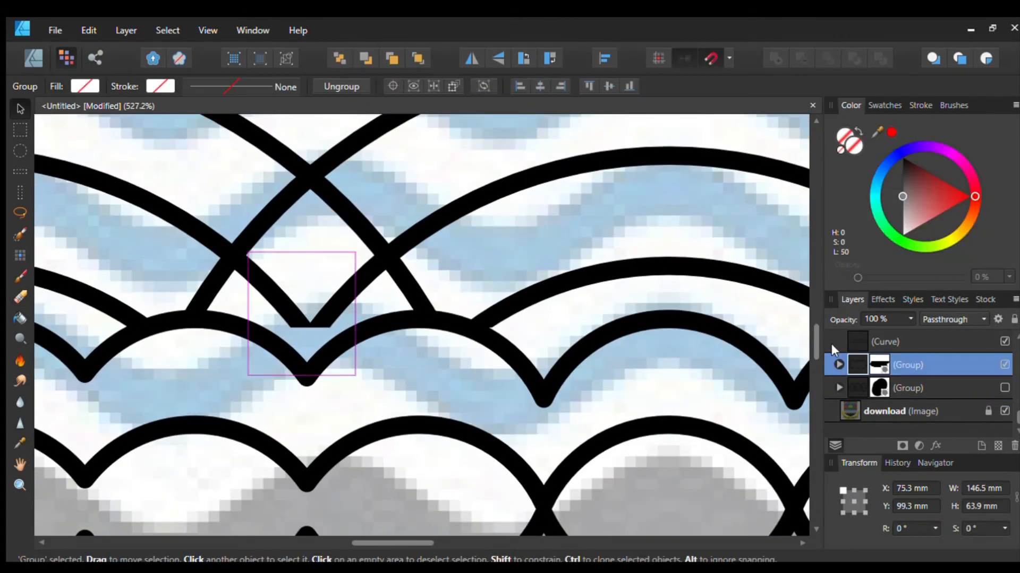
{"action": "left_click", "coordinate": [890, 379]}
{"action": "key", "text": "e"}
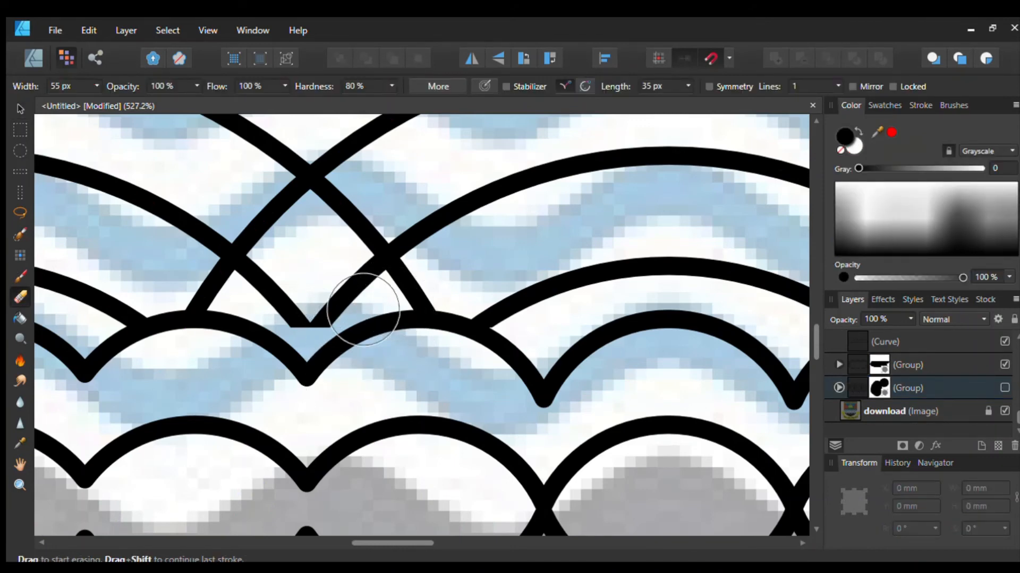
Step: Erase the arc ends below the left wave crossing on the shield curve layer with a 55 px Erase Brush
{"action": "left_click", "coordinate": [839, 365]}
{"action": "left_click", "coordinate": [832, 361]}
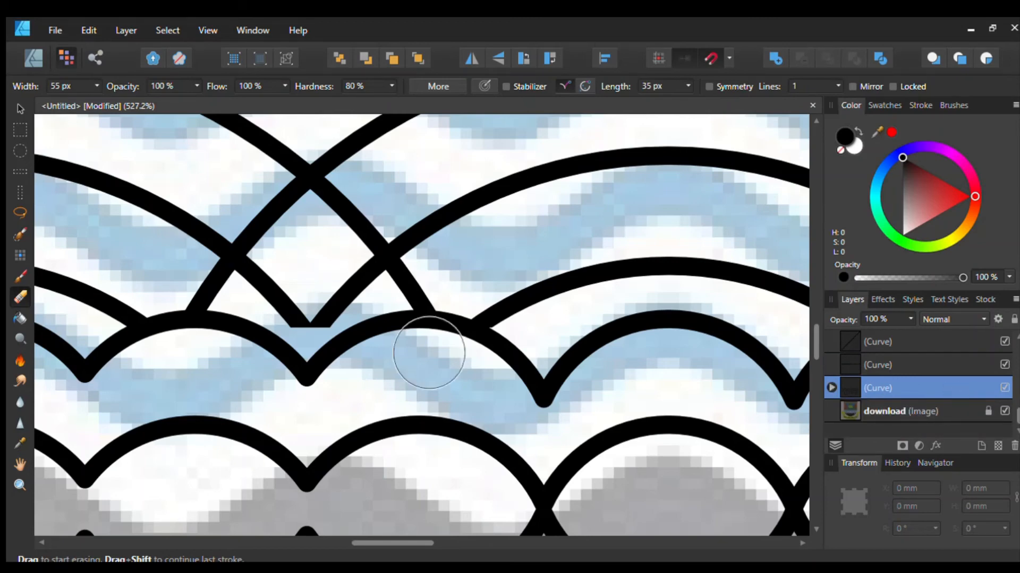
{"action": "mouse_move", "coordinate": [297, 308]}
{"action": "left_mouse_down"}
{"action": "mouse_move", "coordinate": [342, 364]}
{"action": "mouse_move", "coordinate": [329, 330]}
{"action": "left_mouse_up"}
{"action": "scroll", "coordinate": [340, 332], "scroll_direction": "up", "scroll_amount": 2}
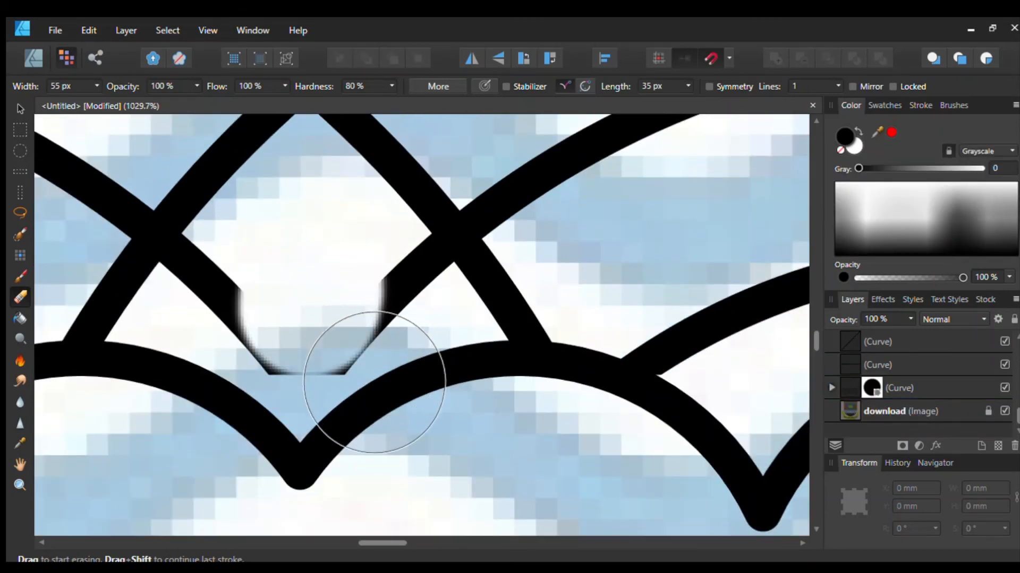
{"action": "mouse_move", "coordinate": [375, 382]}
{"action": "left_mouse_down"}
{"action": "mouse_move", "coordinate": [403, 353]}
{"action": "mouse_move", "coordinate": [432, 356]}
{"action": "mouse_move", "coordinate": [452, 343]}
{"action": "mouse_move", "coordinate": [461, 354]}
{"action": "mouse_move", "coordinate": [402, 349]}
{"action": "mouse_move", "coordinate": [348, 384]}
{"action": "mouse_move", "coordinate": [345, 369]}
{"action": "mouse_move", "coordinate": [296, 352]}
{"action": "left_mouse_up"}
{"action": "scroll", "coordinate": [350, 307], "scroll_direction": "down", "scroll_amount": 4}
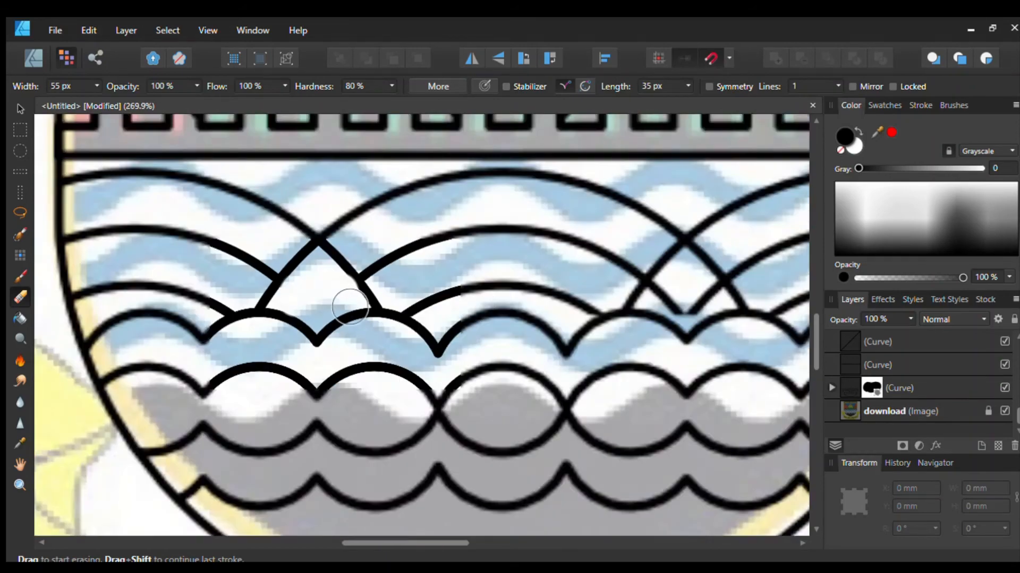
{"action": "scroll", "coordinate": [350, 307], "scroll_direction": "down", "scroll_amount": 4}
{"action": "scroll", "coordinate": [345, 364], "scroll_direction": "up", "scroll_amount": 6}
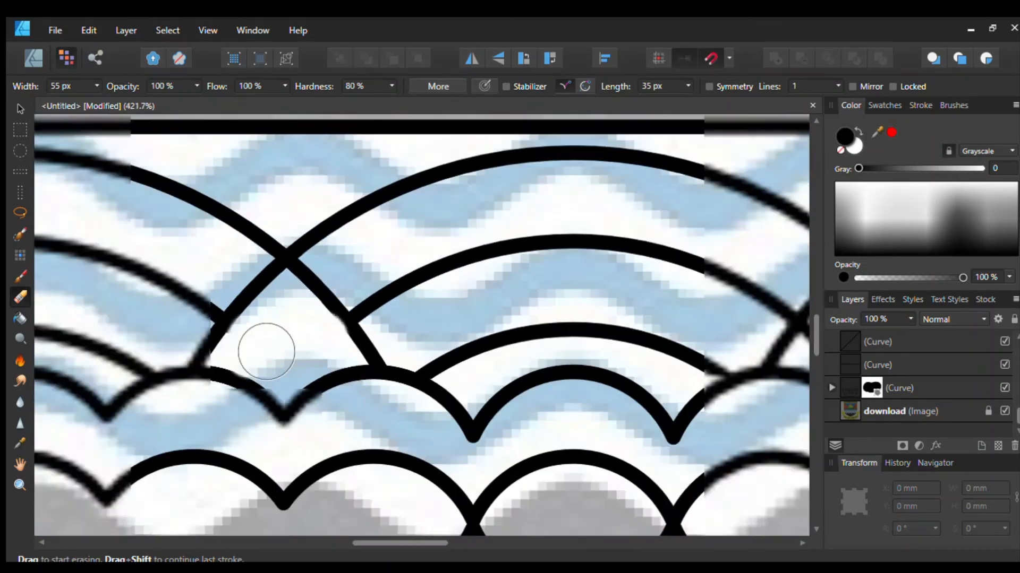
{"action": "scroll", "coordinate": [266, 351], "scroll_direction": "up", "scroll_amount": 4}
{"action": "mouse_move", "coordinate": [450, 410]}
{"action": "left_mouse_down"}
{"action": "mouse_move", "coordinate": [413, 463]}
{"action": "mouse_move", "coordinate": [455, 453]}
{"action": "mouse_move", "coordinate": [485, 409]}
{"action": "mouse_move", "coordinate": [496, 340]}
{"action": "left_mouse_up"}
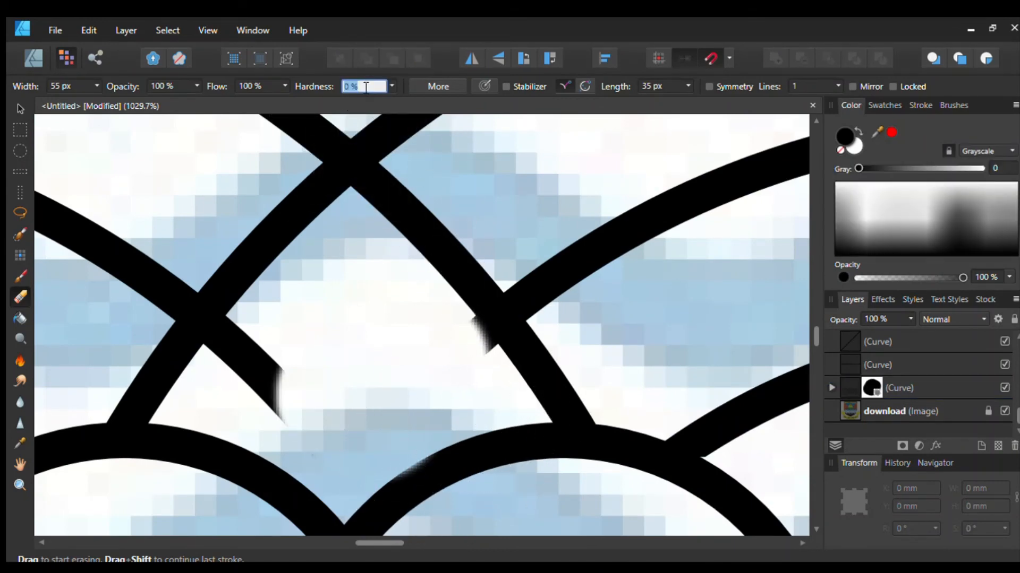
Step: Erase the remaining arc end below the left wave crossing with the Erase Brush at 30 px width and 100% hardness
{"action": "mouse_move", "coordinate": [537, 439]}
{"action": "left_mouse_down"}
{"action": "mouse_move", "coordinate": [480, 433]}
{"action": "mouse_move", "coordinate": [414, 462]}
{"action": "mouse_move", "coordinate": [392, 448]}
{"action": "left_mouse_up"}
{"action": "key", "text": "ctrl+z"}
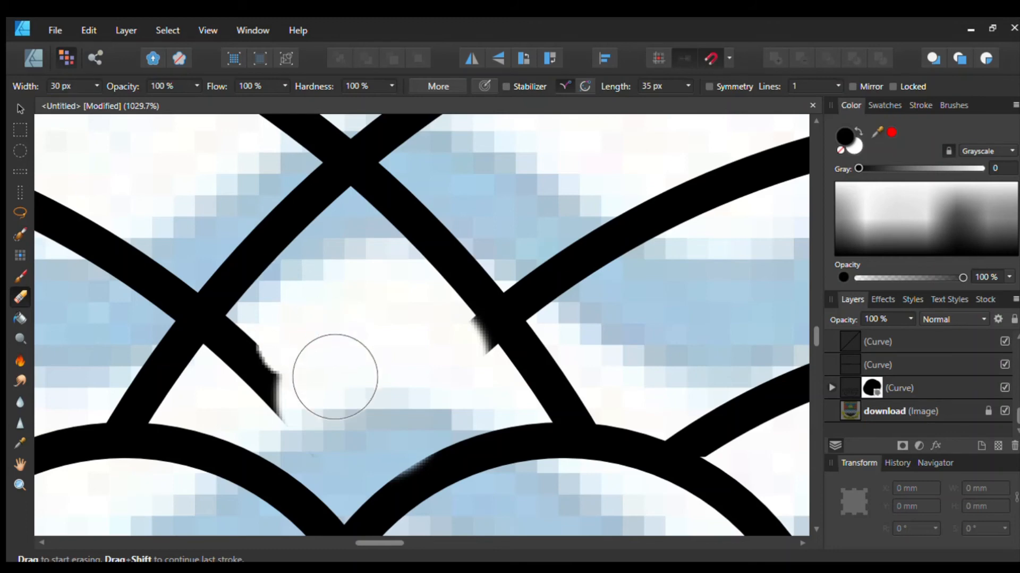
{"action": "mouse_move", "coordinate": [335, 377]}
{"action": "left_mouse_down"}
{"action": "mouse_move", "coordinate": [336, 417]}
{"action": "mouse_move", "coordinate": [324, 432]}
{"action": "mouse_move", "coordinate": [282, 410]}
{"action": "left_mouse_up"}
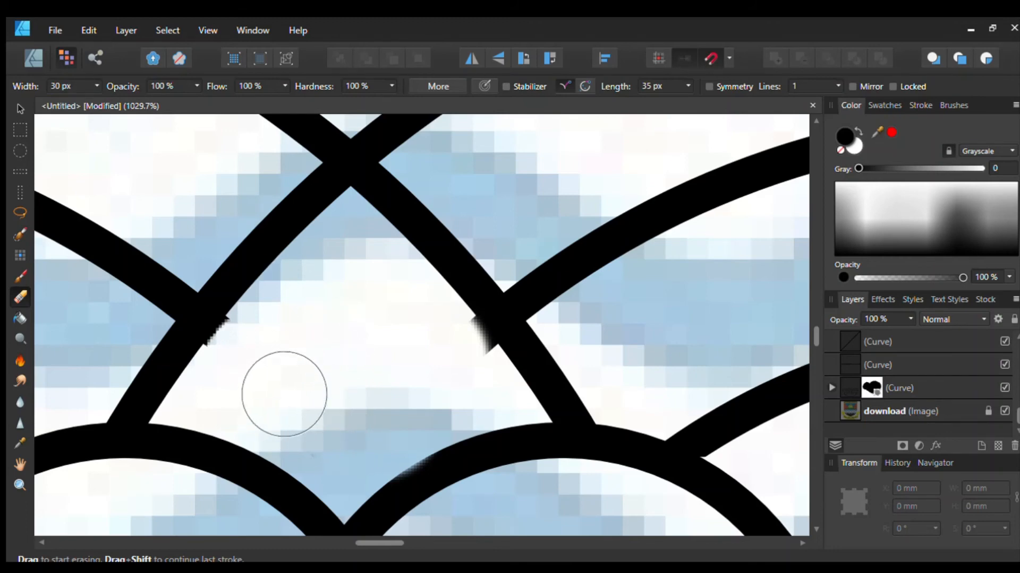
{"action": "key", "text": "ctrl+z"}
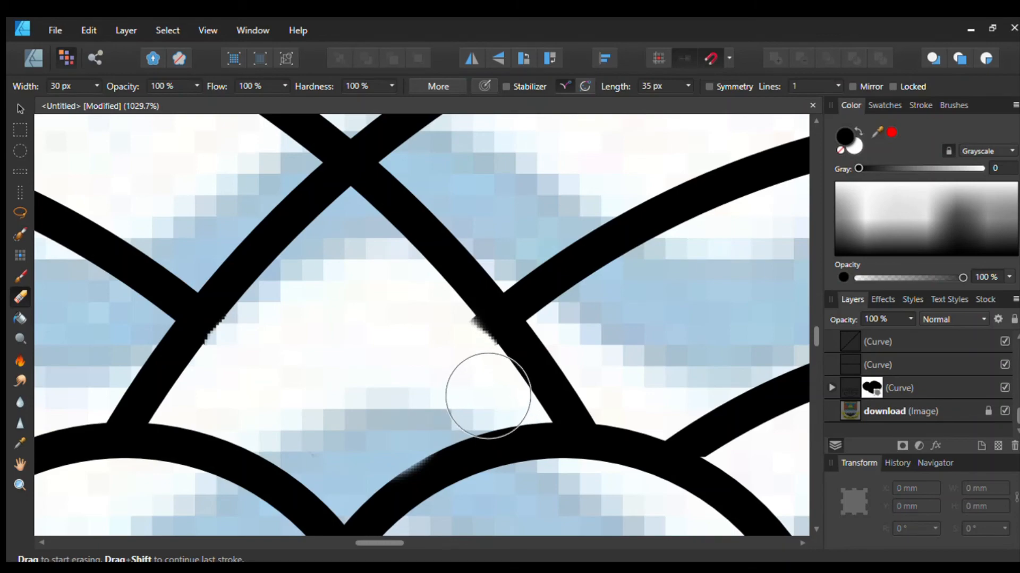
Step: Erase the arc ends inside the triangle below the right wave crossing with the 30 px Erase Brush
{"action": "scroll", "coordinate": [496, 404], "scroll_direction": "down", "scroll_amount": 6}
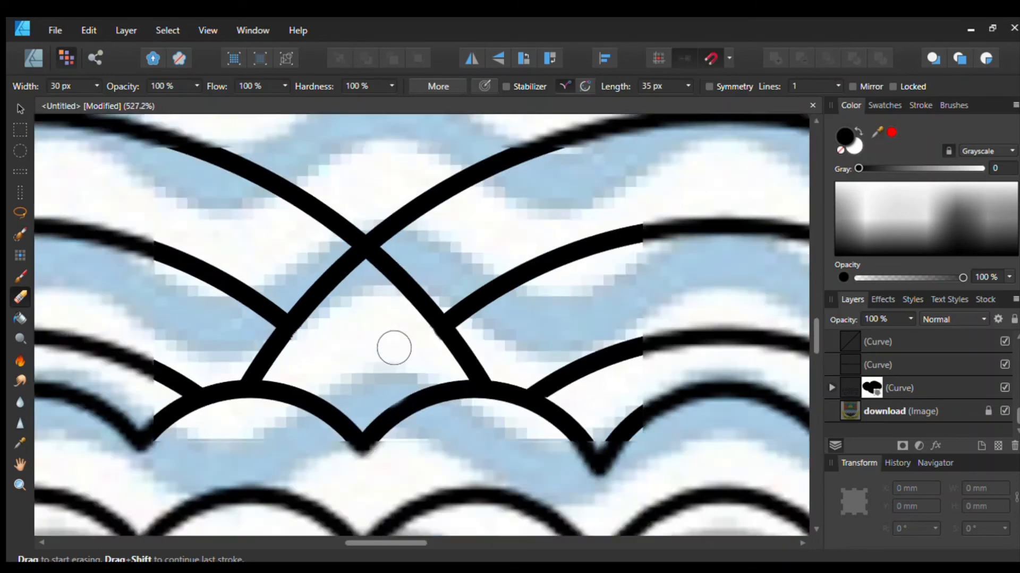
{"action": "scroll", "coordinate": [505, 346], "scroll_direction": "up", "scroll_amount": 5}
{"action": "scroll", "coordinate": [339, 369], "scroll_direction": "up", "scroll_amount": 4}
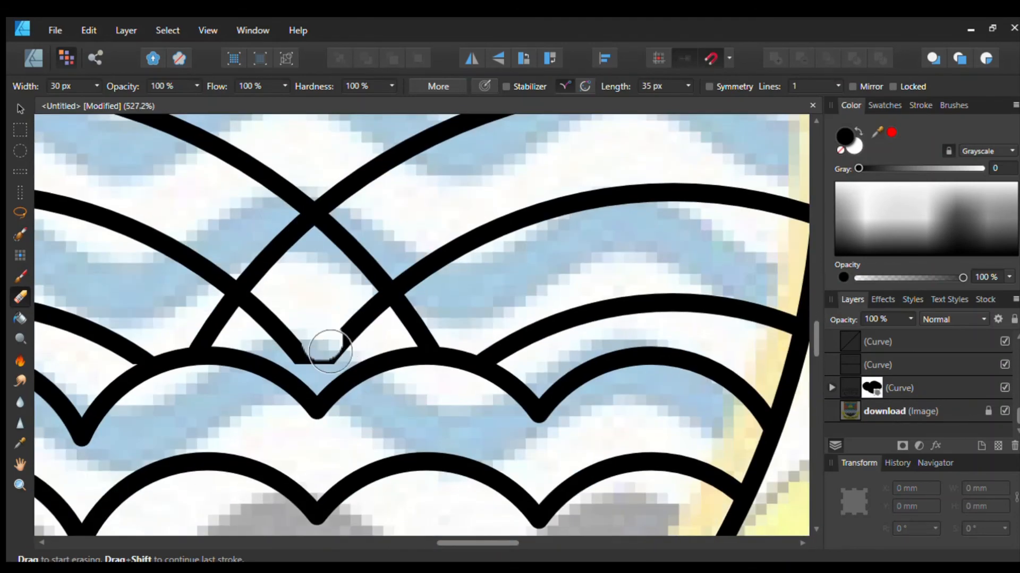
{"action": "mouse_move", "coordinate": [326, 346]}
{"action": "left_mouse_down"}
{"action": "mouse_move", "coordinate": [364, 422]}
{"action": "mouse_move", "coordinate": [402, 428]}
{"action": "mouse_move", "coordinate": [463, 382]}
{"action": "mouse_move", "coordinate": [492, 330]}
{"action": "mouse_move", "coordinate": [530, 350]}
{"action": "mouse_move", "coordinate": [322, 359]}
{"action": "mouse_move", "coordinate": [320, 382]}
{"action": "mouse_move", "coordinate": [331, 370]}
{"action": "mouse_move", "coordinate": [323, 418]}
{"action": "mouse_move", "coordinate": [299, 365]}
{"action": "mouse_move", "coordinate": [302, 336]}
{"action": "mouse_move", "coordinate": [264, 347]}
{"action": "left_mouse_up"}
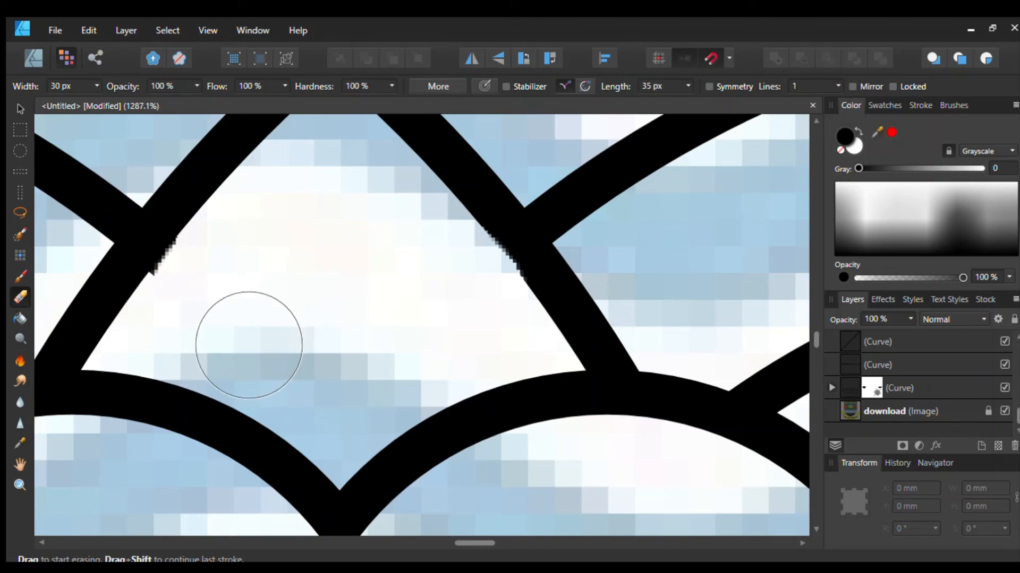
Step: Hide the reference image to examine the traced emblem outline on its own, and show the image again
{"action": "scroll", "coordinate": [335, 363], "scroll_direction": "down", "scroll_amount": 13}
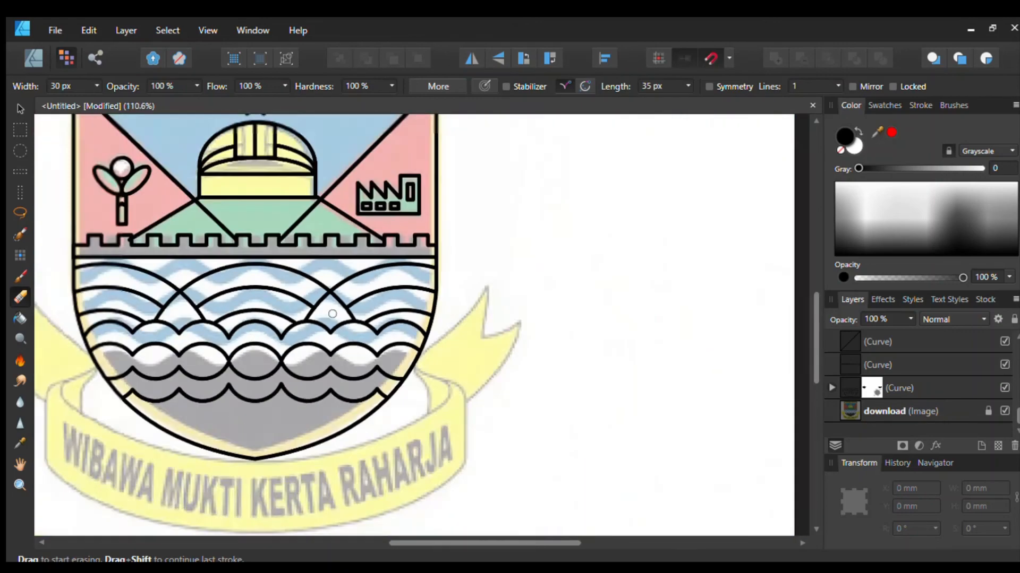
{"action": "scroll", "coordinate": [244, 330], "scroll_direction": "up", "scroll_amount": 2}
{"action": "scroll", "coordinate": [252, 181], "scroll_direction": "up", "scroll_amount": 3}
{"action": "scroll", "coordinate": [252, 181], "scroll_direction": "down", "scroll_amount": 3}
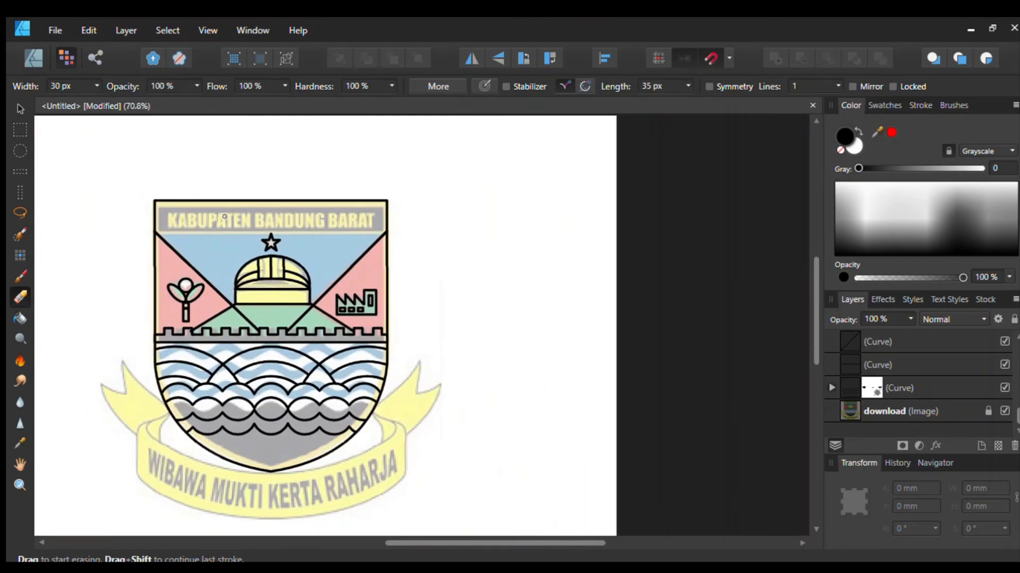
{"action": "left_click", "coordinate": [19, 129]}
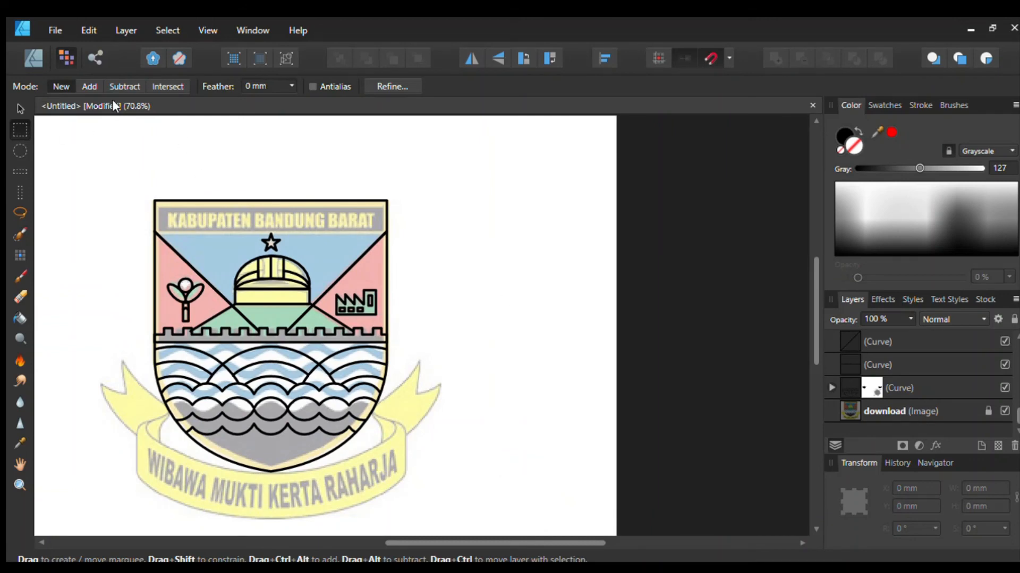
{"action": "left_click", "coordinate": [20, 108]}
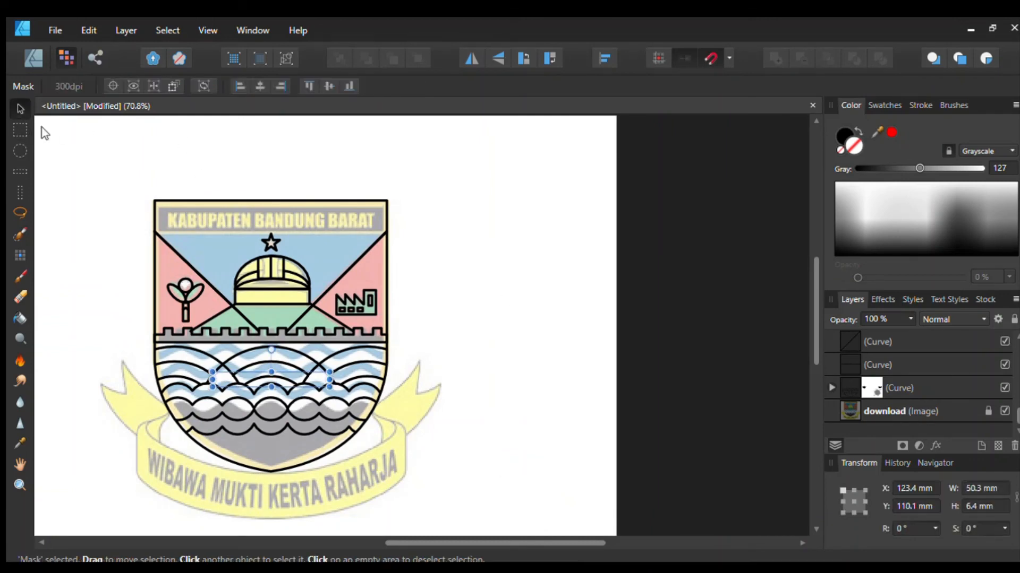
{"action": "left_click", "coordinate": [1004, 411]}
{"action": "scroll", "coordinate": [451, 303], "scroll_direction": "down", "scroll_amount": 2}
{"action": "scroll", "coordinate": [451, 303], "scroll_direction": "up", "scroll_amount": 2}
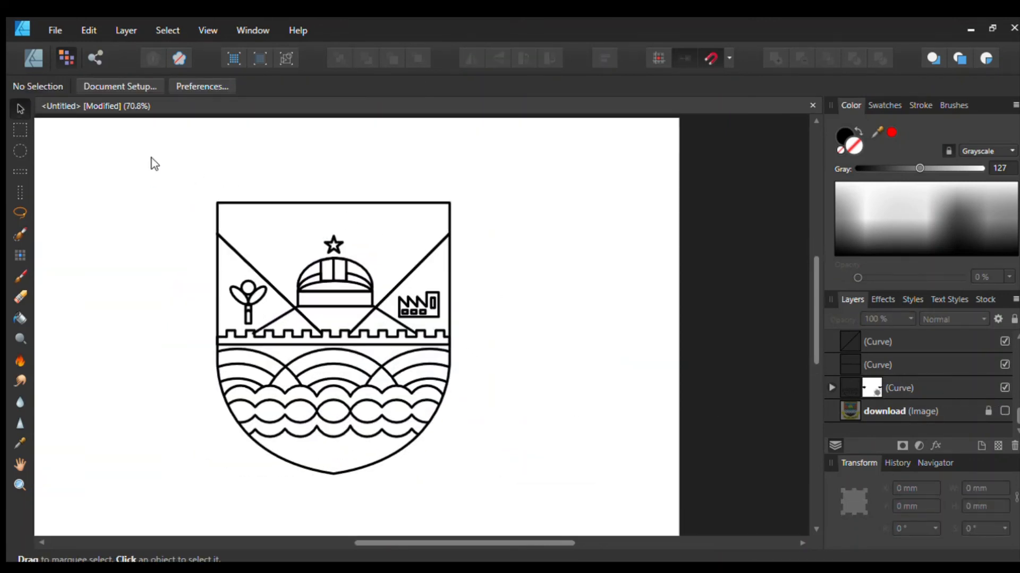
{"action": "left_click_drag", "start_coordinate": [151, 162], "coordinate": [584, 531]}
{"action": "left_click", "coordinate": [518, 324]}
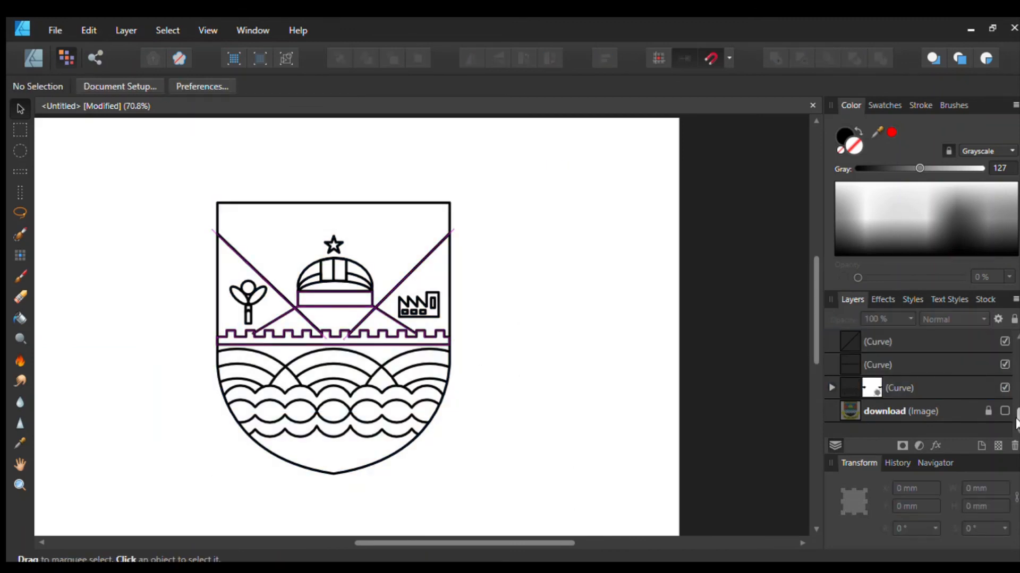
{"action": "left_click", "coordinate": [1004, 412]}
Step: Try shrinking the star above the dome to 6 mm wide and high, and undo the resize
{"action": "scroll", "coordinate": [336, 238], "scroll_direction": "up", "scroll_amount": 5}
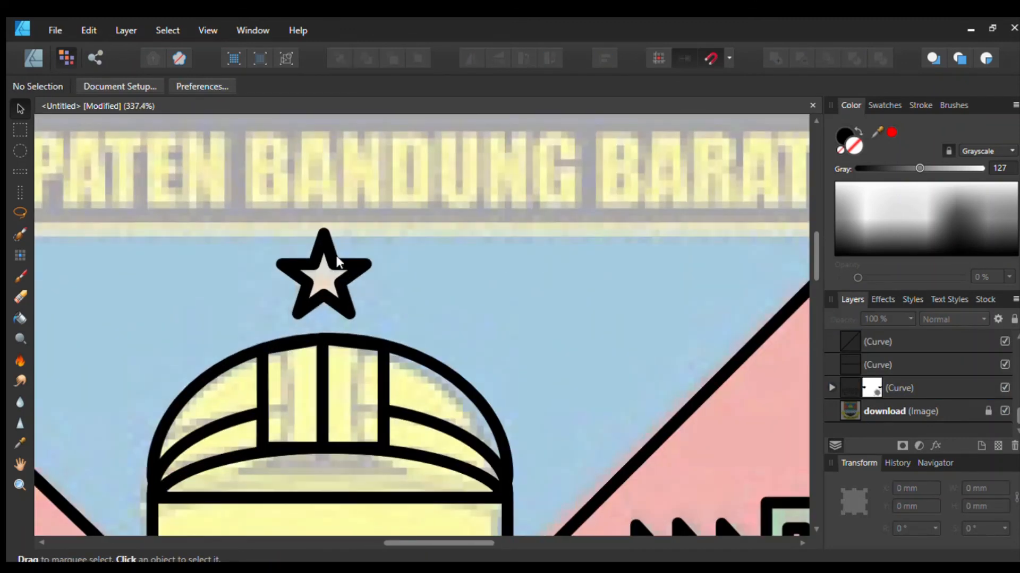
{"action": "left_click", "coordinate": [324, 279]}
{"action": "left_click_drag", "start_coordinate": [355, 240], "coordinate": [352, 244]}
{"action": "scroll", "coordinate": [355, 248], "scroll_direction": "down", "scroll_amount": 4}
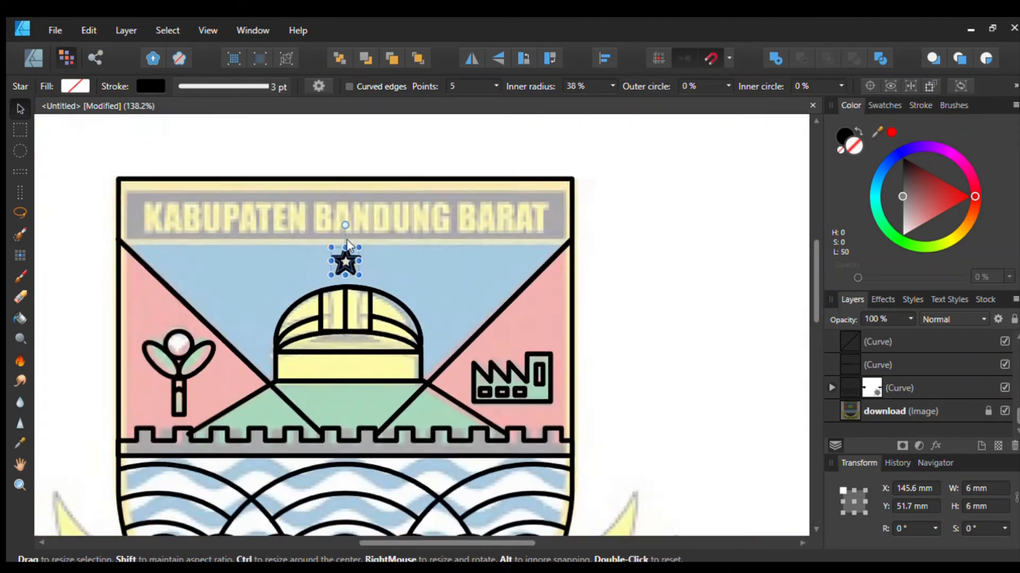
{"action": "scroll", "coordinate": [352, 253], "scroll_direction": "up", "scroll_amount": 5}
{"action": "scroll", "coordinate": [363, 265], "scroll_direction": "down", "scroll_amount": 4}
{"action": "scroll", "coordinate": [340, 259], "scroll_direction": "up", "scroll_amount": 5}
{"action": "key", "text": "ctrl+z"}
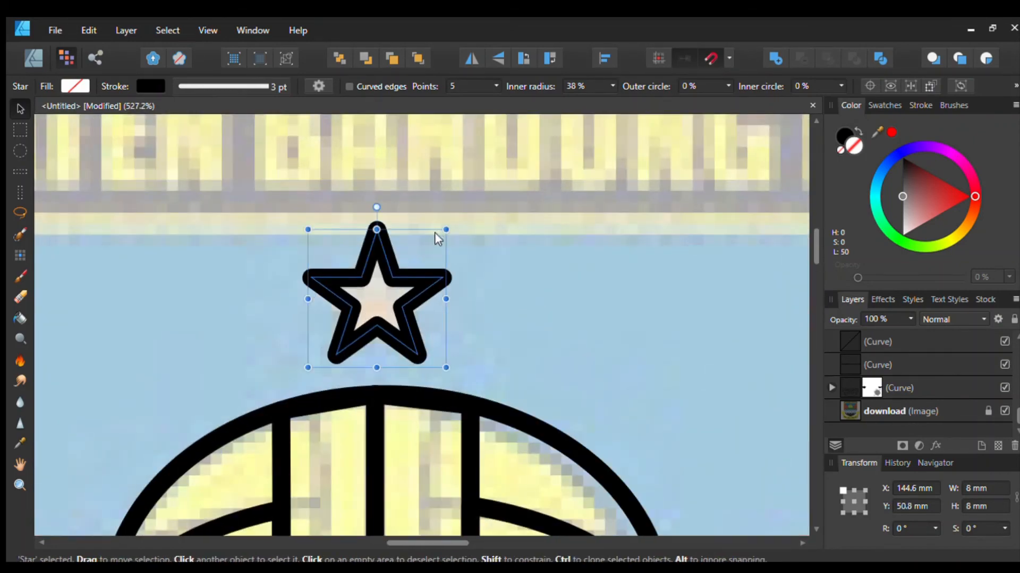
Step: Nudge the star above the dome down to Y 51.6 mm
{"action": "scroll", "coordinate": [435, 232], "scroll_direction": "down", "scroll_amount": 1}
{"action": "key", "text": "Down"}
{"action": "key", "text": "Down"}
{"action": "scroll", "coordinate": [394, 259], "scroll_direction": "down", "scroll_amount": 5}
{"action": "scroll", "coordinate": [202, 224], "scroll_direction": "up", "scroll_amount": 1}
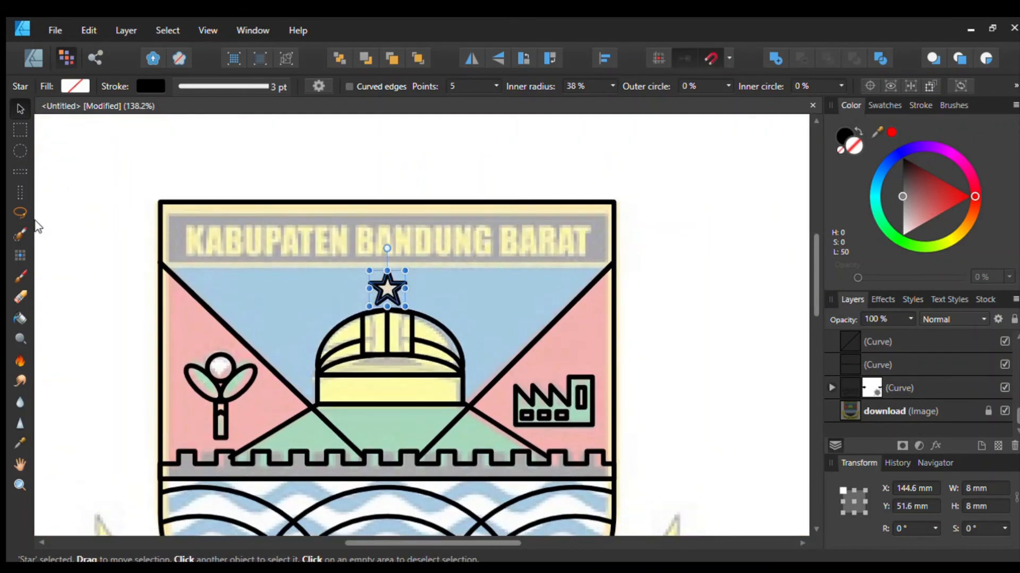
Step: Return to vector editing and draw a straight horizontal Pen line across the shield, joining the upper ends of the two diagonals
{"action": "left_click", "coordinate": [33, 58]}
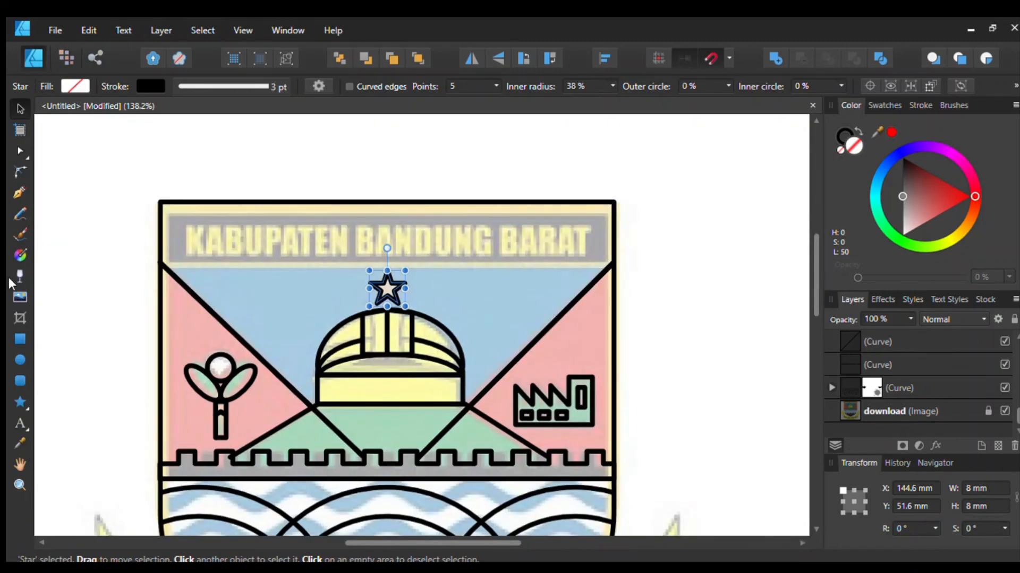
{"action": "left_click", "coordinate": [20, 193]}
{"action": "left_click", "coordinate": [159, 262]}
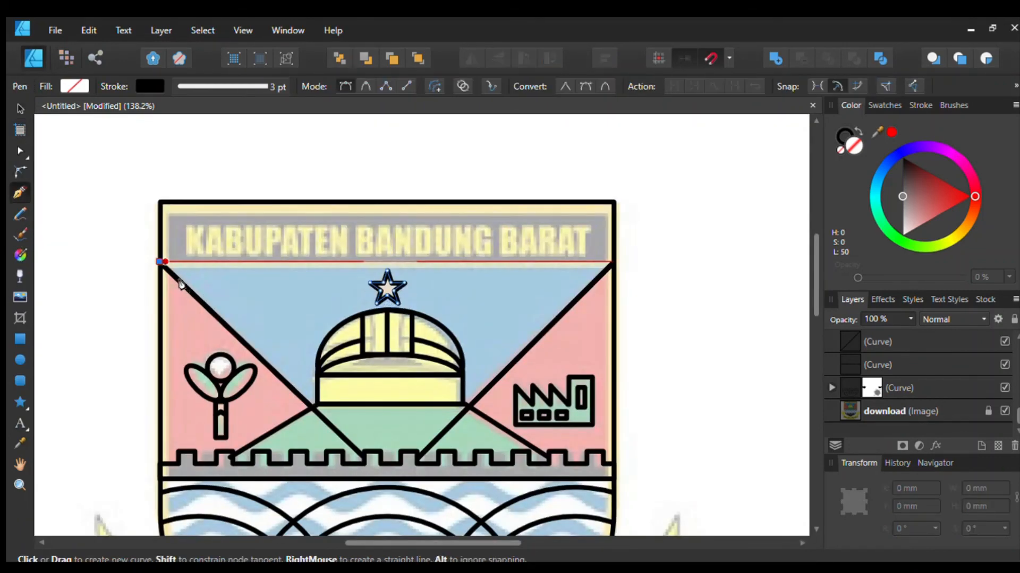
{"action": "left_click", "coordinate": [603, 261]}
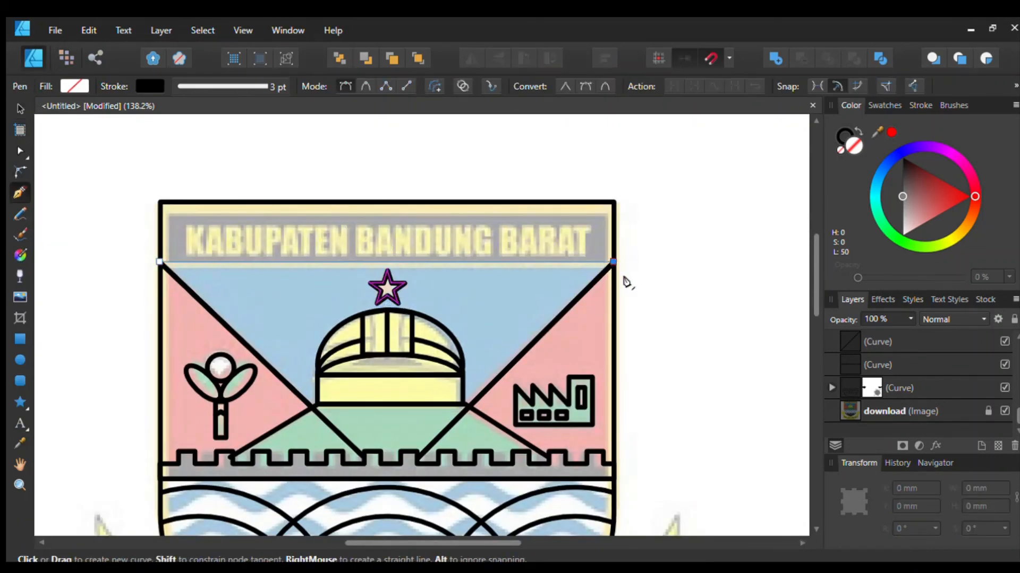
{"action": "key", "text": "Escape"}
{"action": "left_click", "coordinate": [20, 108]}
{"action": "left_click", "coordinate": [83, 147]}
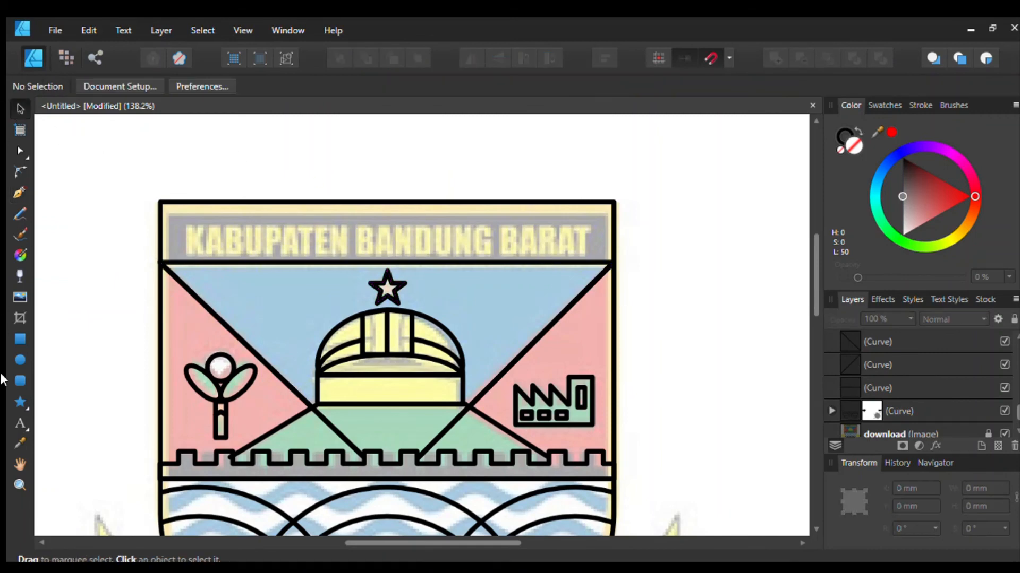
Step: Add the art text "KABUPATEN BANDUNG BARAT" in 12 pt Arial over the title band of the shield
{"action": "left_click", "coordinate": [16, 429]}
{"action": "left_click", "coordinate": [230, 254]}
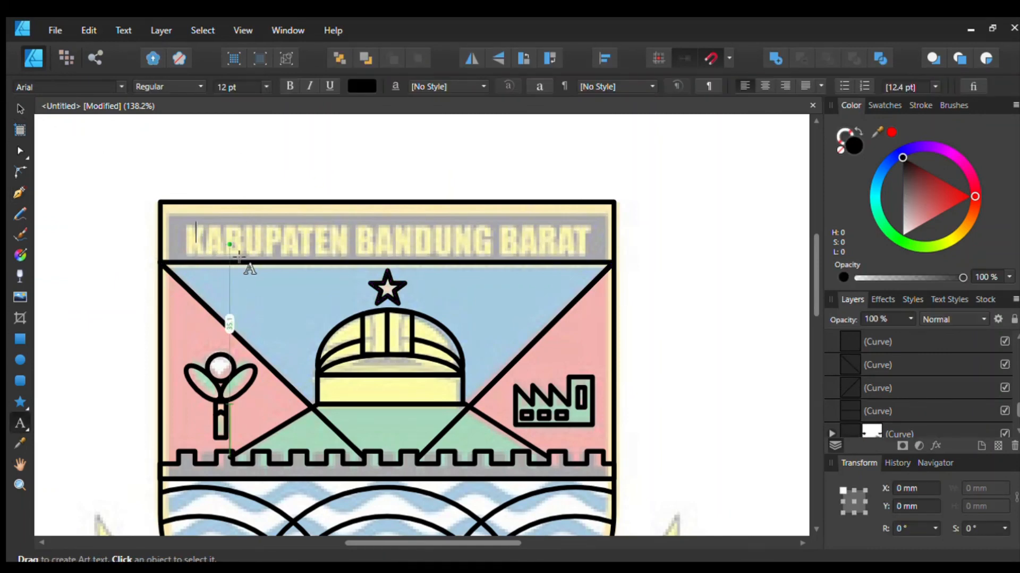
{"action": "type", "text": "KABUPATEN BANDUNG BARAT"}
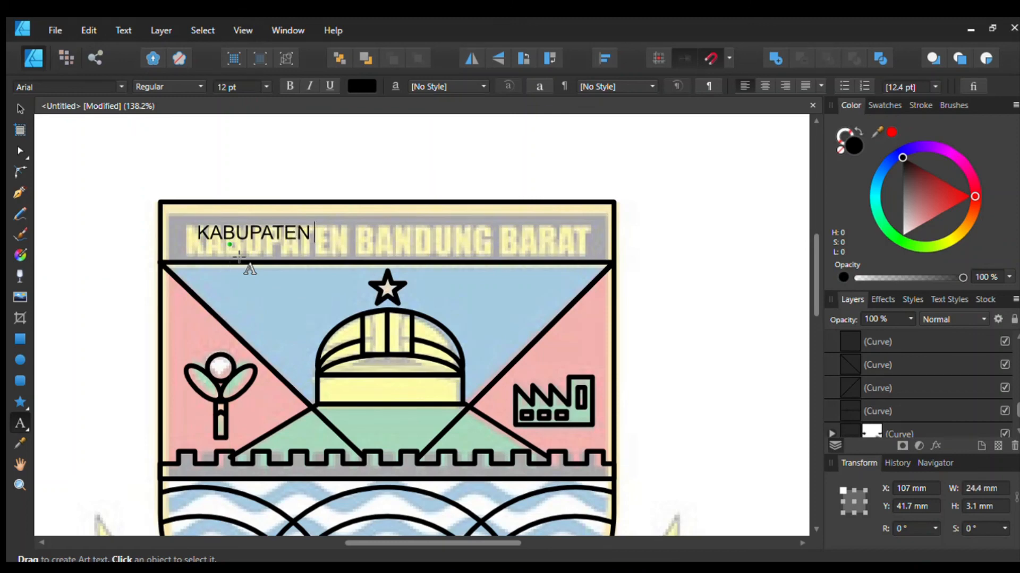
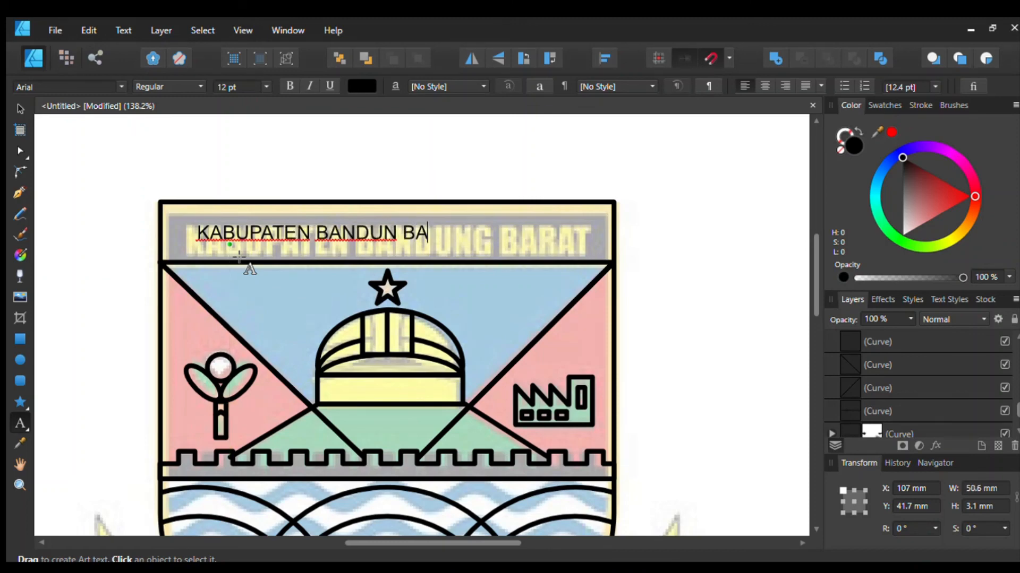
{"action": "type", "text": "G"}
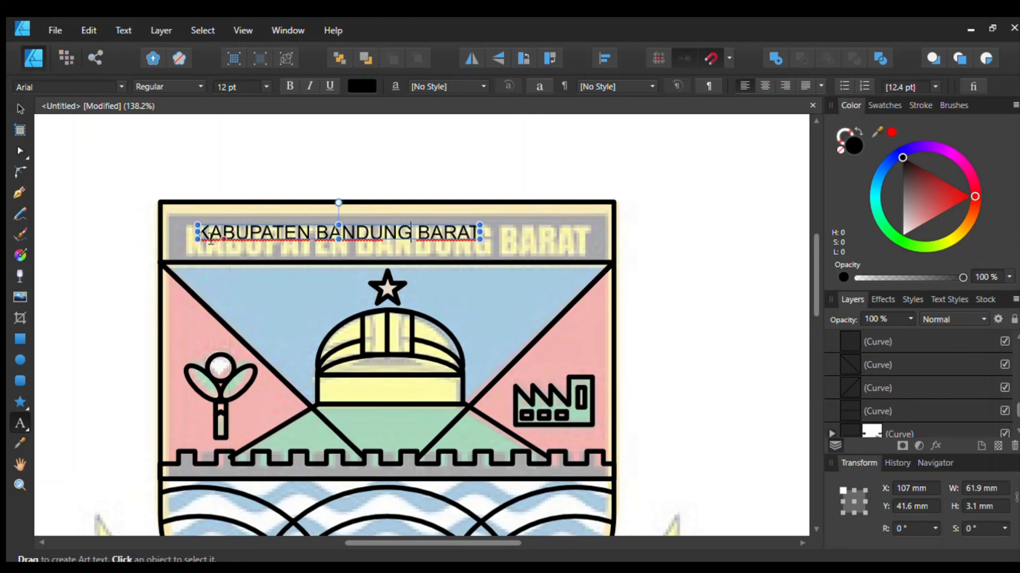
Step: Make the title text bold, enlarge it to about 89.3 mm wide and 4.4 mm high, and fit it inside the title band
{"action": "left_click", "coordinate": [19, 109]}
{"action": "left_click", "coordinate": [289, 86]}
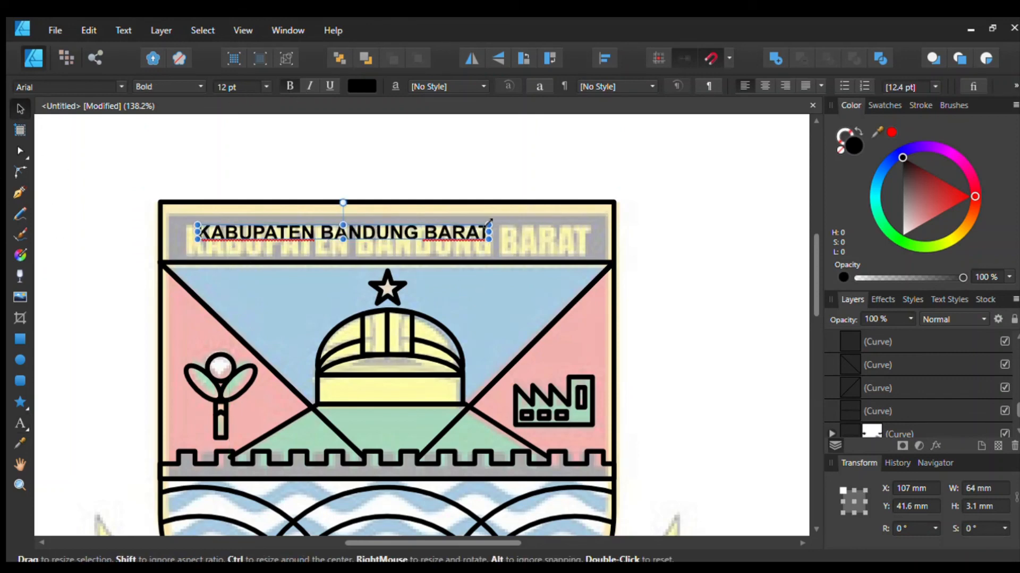
{"action": "left_click_drag", "start_coordinate": [496, 224], "coordinate": [591, 200]}
{"action": "left_click_drag", "start_coordinate": [197, 241], "coordinate": [184, 249]}
{"action": "left_click_drag", "start_coordinate": [420, 229], "coordinate": [419, 234]}
{"action": "scroll", "coordinate": [422, 226], "scroll_direction": "down", "scroll_amount": 3}
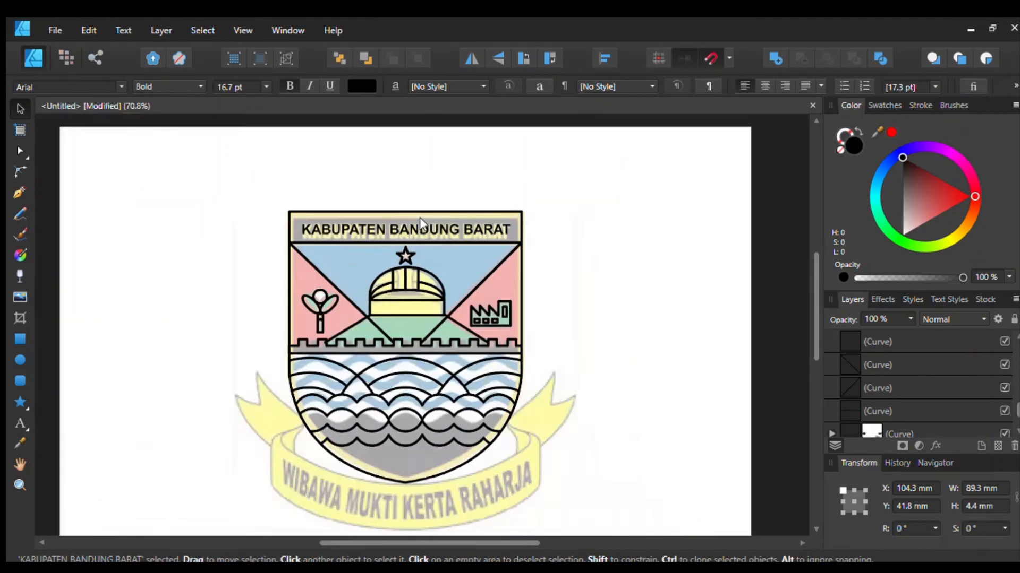
{"action": "scroll", "coordinate": [424, 226], "scroll_direction": "up", "scroll_amount": 4}
{"action": "scroll", "coordinate": [352, 217], "scroll_direction": "down", "scroll_amount": 3}
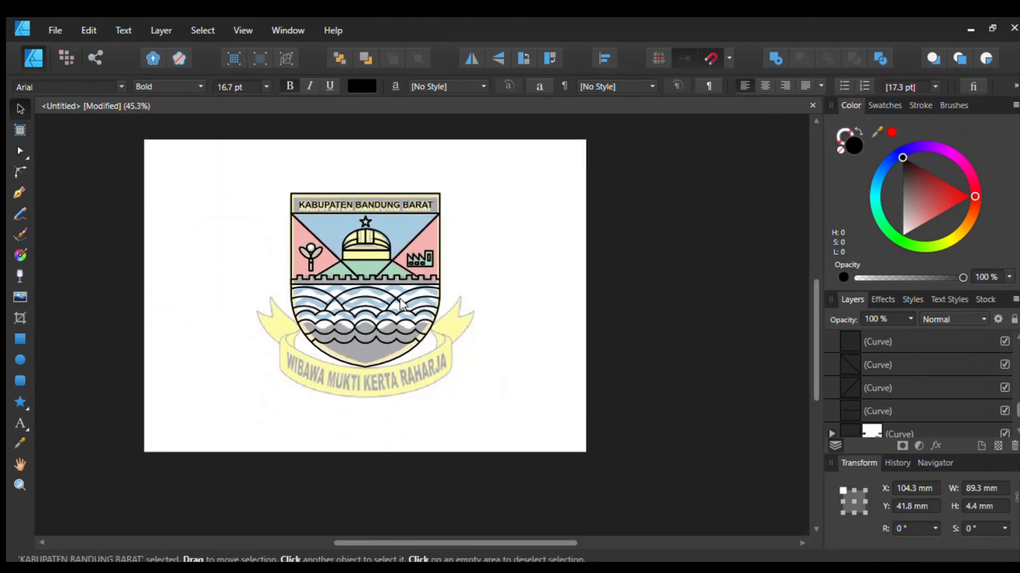
{"action": "scroll", "coordinate": [354, 192], "scroll_direction": "up", "scroll_amount": 4}
{"action": "scroll", "coordinate": [300, 197], "scroll_direction": "left", "scroll_amount": 3}
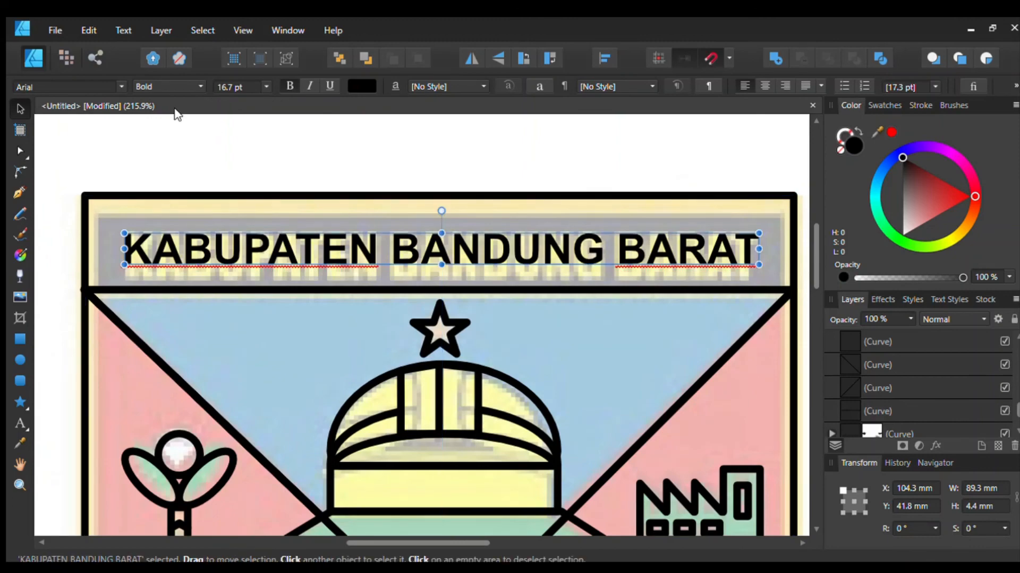
Step: Deselect the title text and hide the reference image to show only the traced emblem
{"action": "scroll", "coordinate": [300, 183], "scroll_direction": "down", "scroll_amount": 5}
{"action": "left_click", "coordinate": [621, 291]}
{"action": "scroll", "coordinate": [951, 414], "scroll_direction": "down", "scroll_amount": 2}
{"action": "left_click", "coordinate": [1004, 411]}
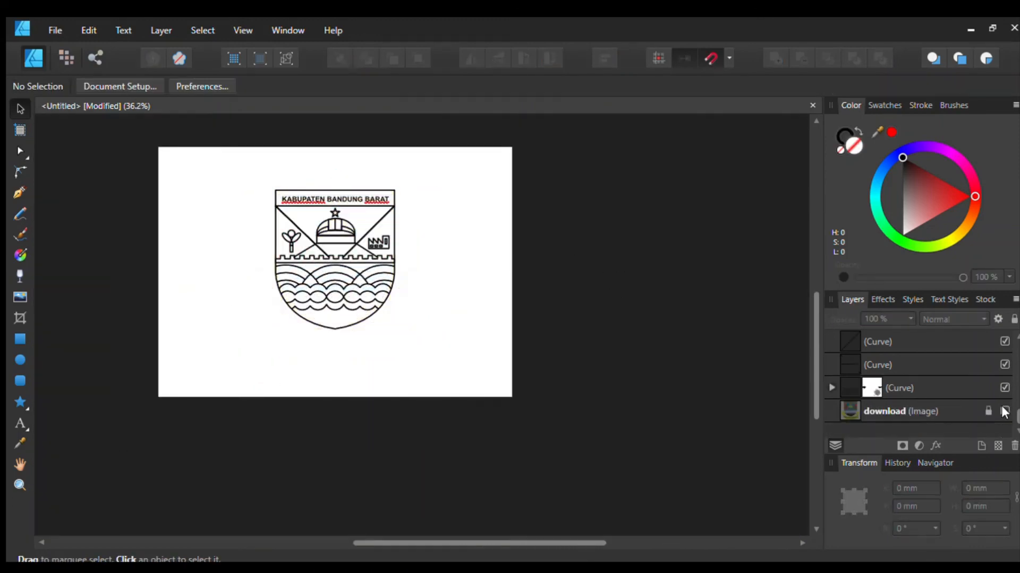
{"action": "scroll", "coordinate": [316, 271], "scroll_direction": "up", "scroll_amount": 2}
{"action": "scroll", "coordinate": [315, 271], "scroll_direction": "down", "scroll_amount": 2}
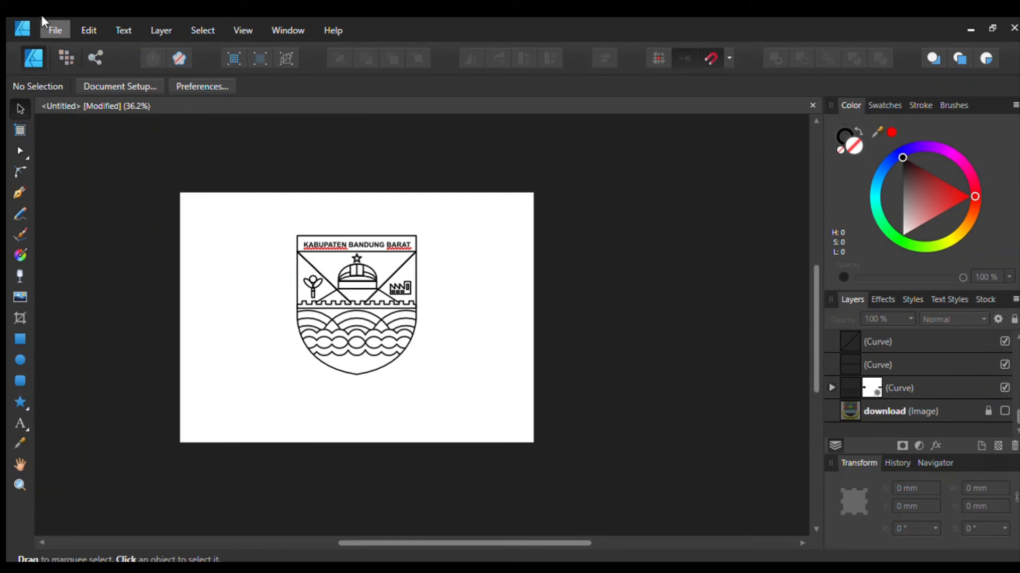
{"action": "scroll", "coordinate": [275, 262], "scroll_direction": "up", "scroll_amount": 1}
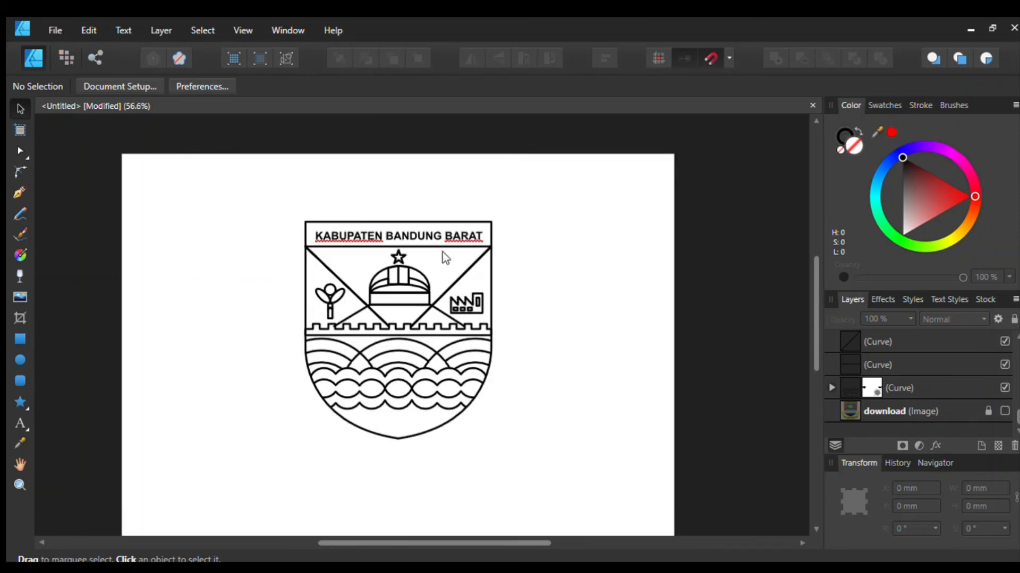